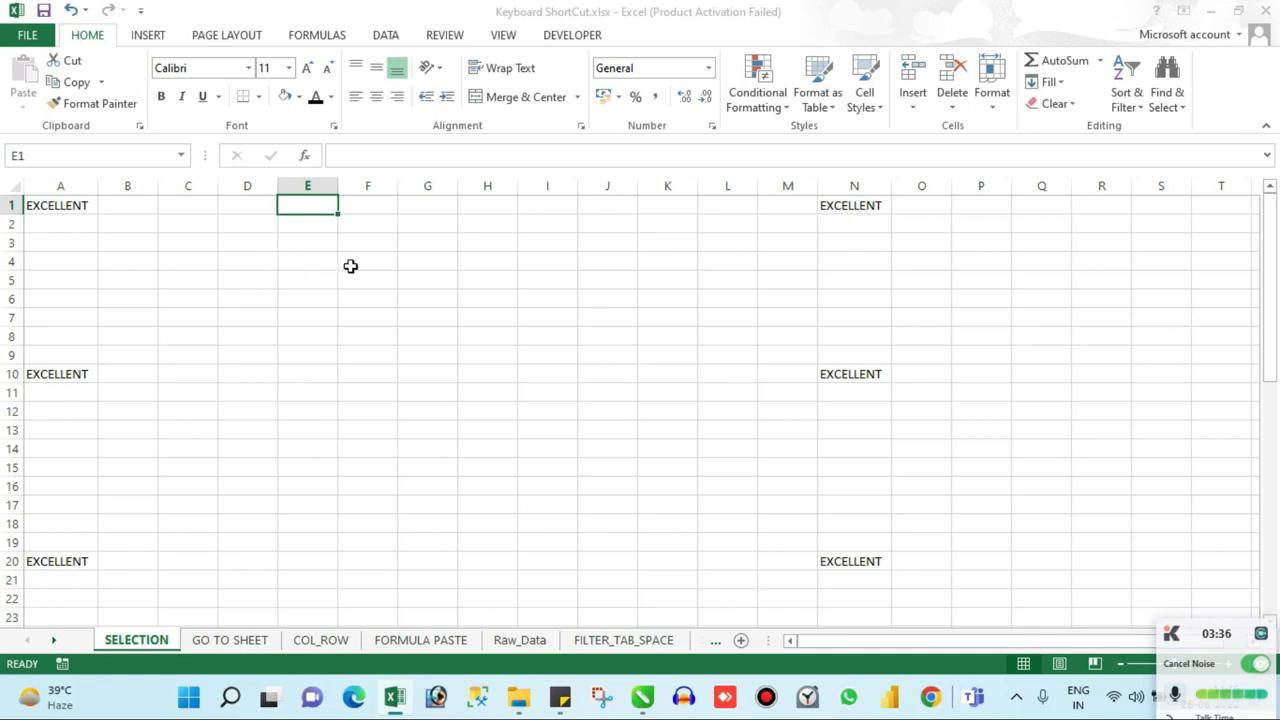
# Step: Go to cell A1, jump to the next filled cell in row 1, N1, and jump back to A1
pyautogui.press('Left')
pyautogui.press('Left')
pyautogui.press('Left')
pyautogui.press('Left')
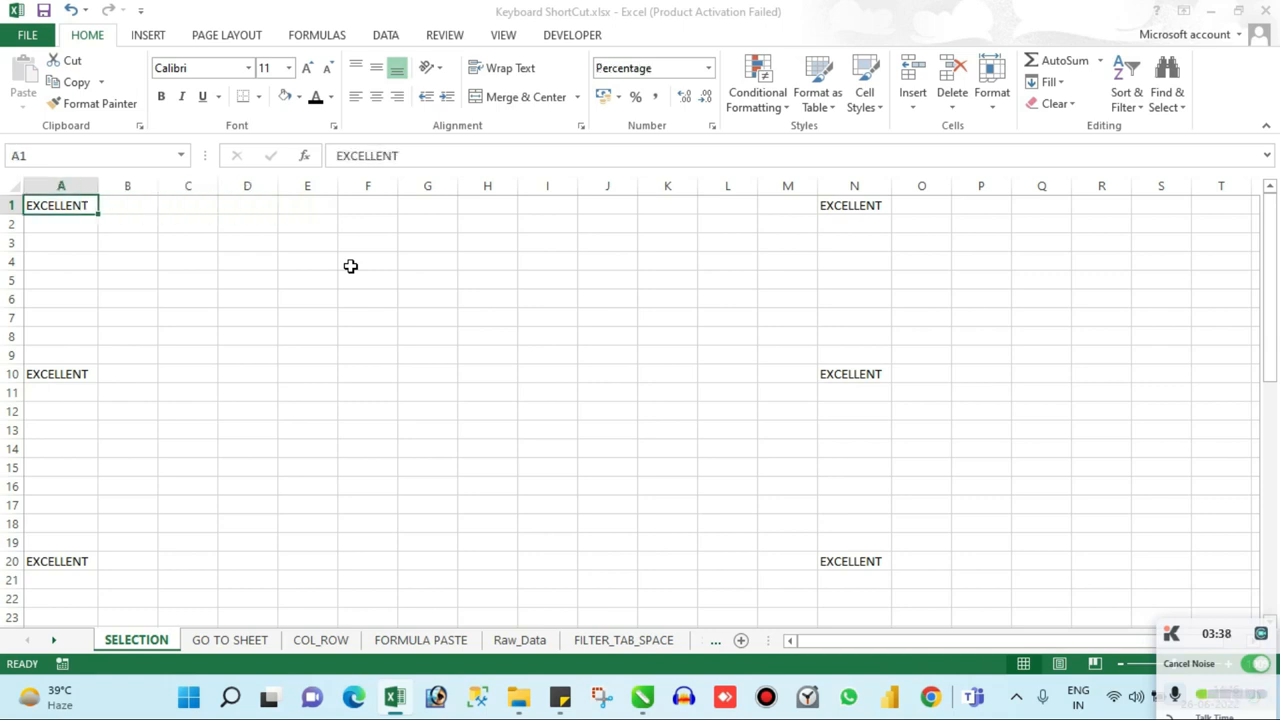
pyautogui.hotkey('ctrl', 'Right')
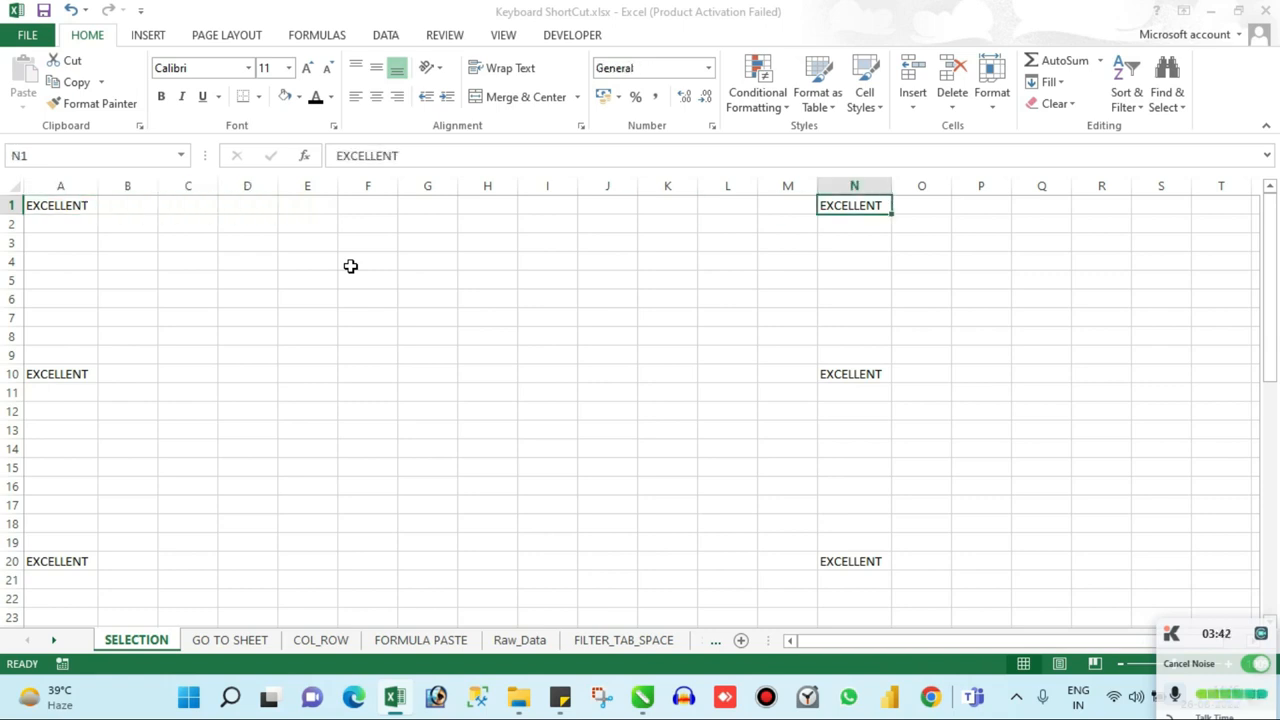
pyautogui.hotkey('ctrl', 'Left')
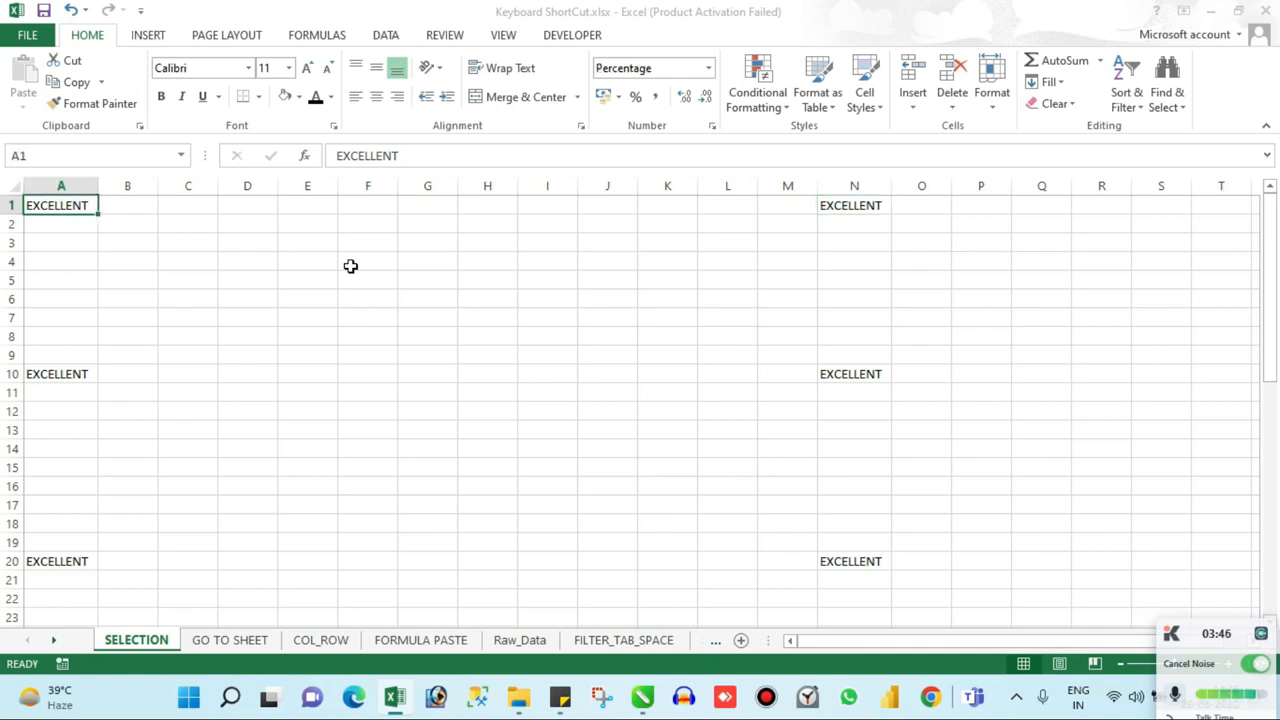
# Step: Move through row 1 one cell at a time from A1, ending on cell D1
pyautogui.press('Right')
pyautogui.press('Right')
pyautogui.press('Right')
pyautogui.hotkey('ctrl', 'Left')
pyautogui.press('Right')
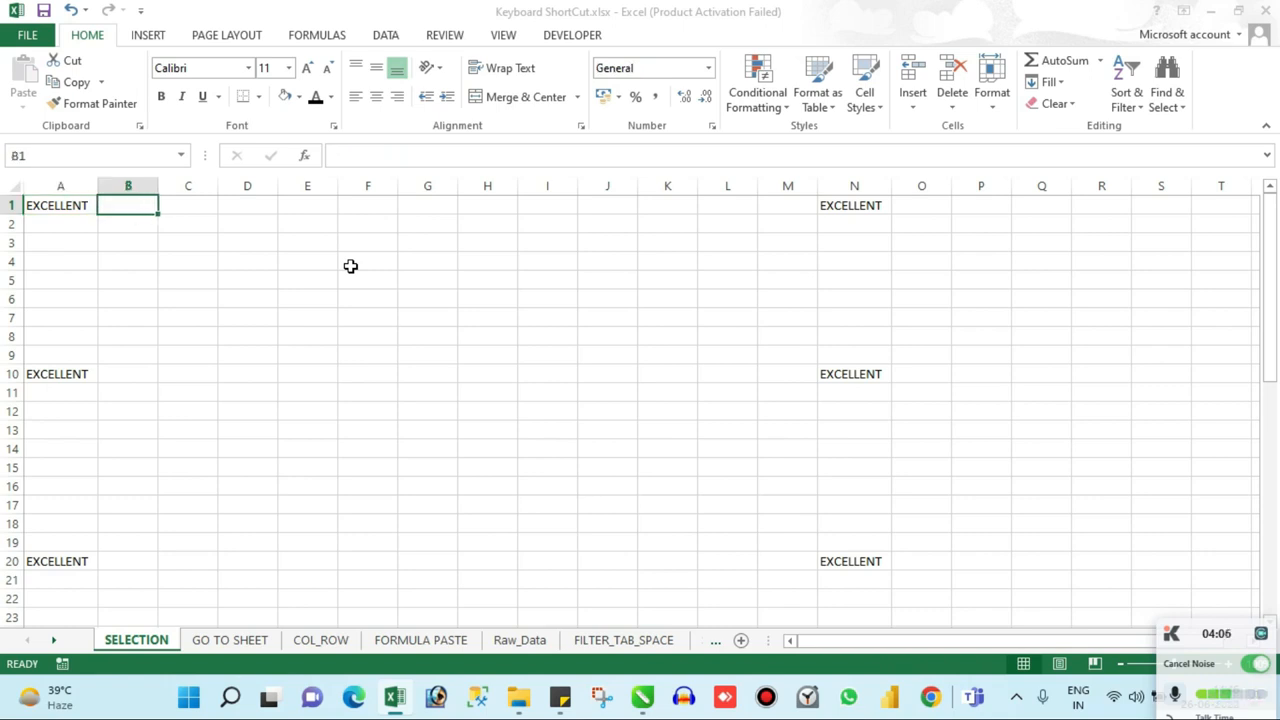
pyautogui.press('Right')
pyautogui.press('Right')
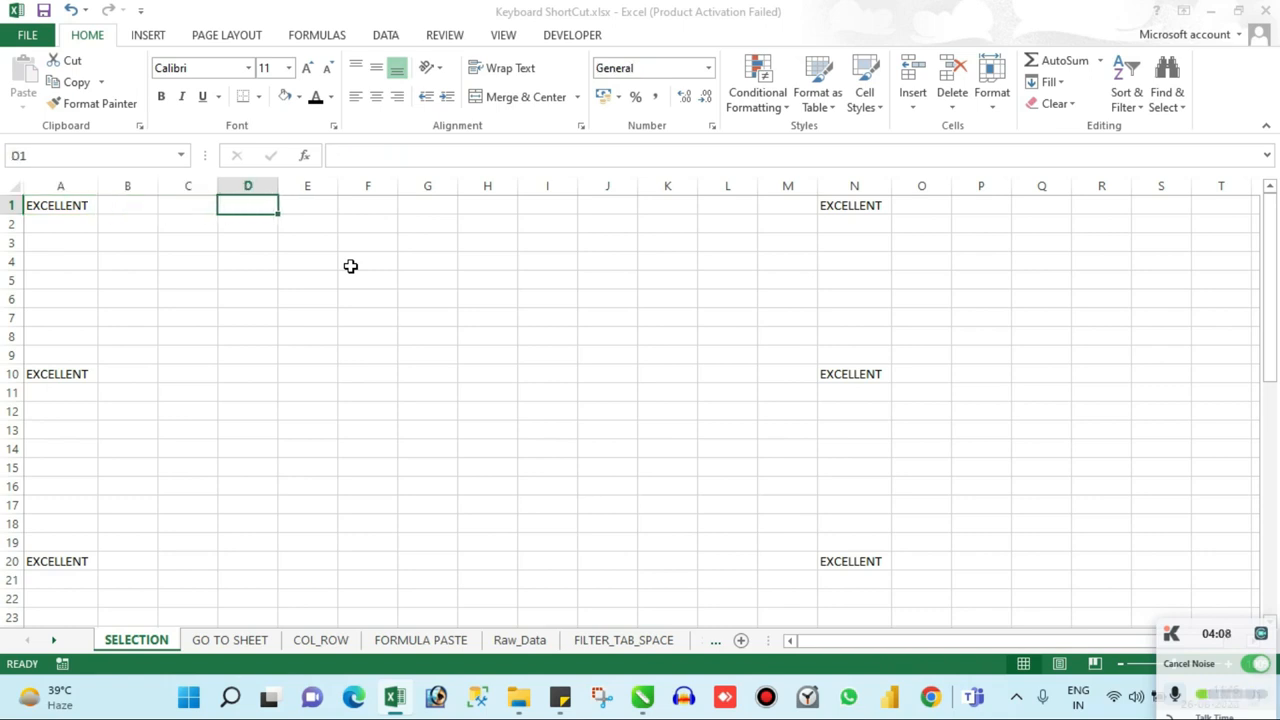
pyautogui.click(447, 356)
pyautogui.click(547, 318)
pyautogui.click(427, 281)
pyautogui.click(226, 248)
pyautogui.click(140, 210)
pyautogui.press('Left')
pyautogui.press('Right')
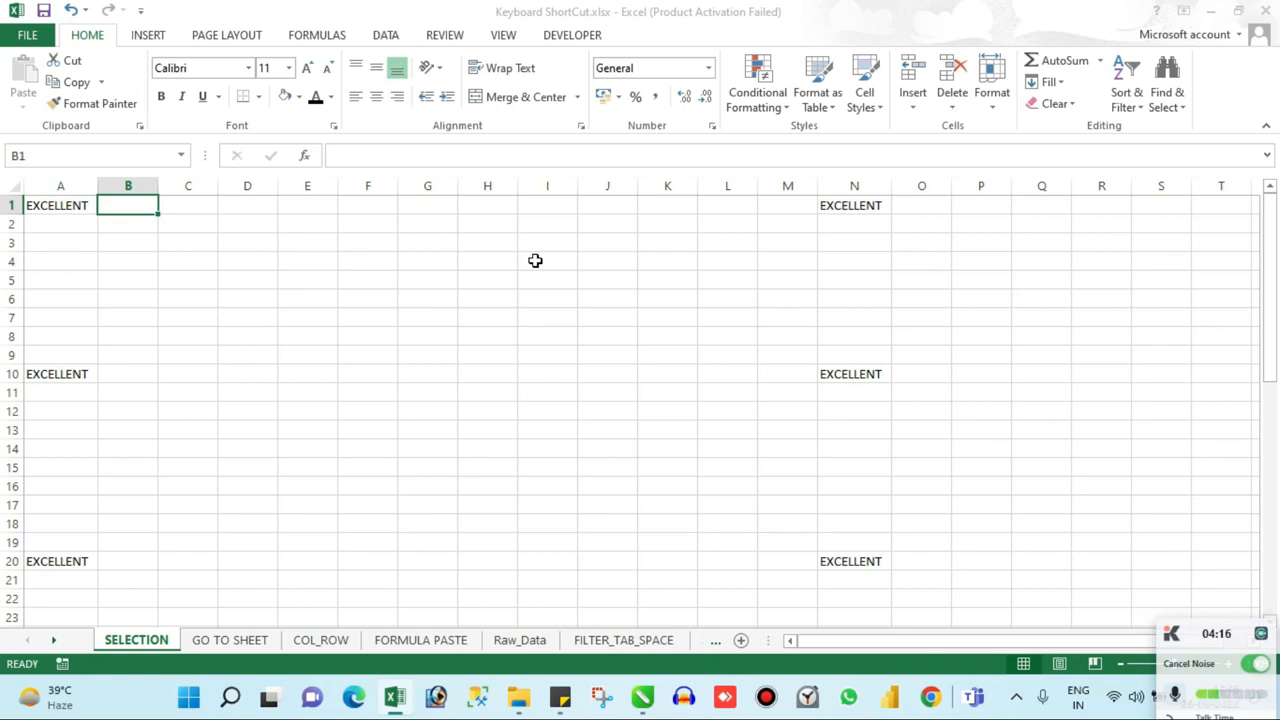
# Step: Visit the filled cells A1 and N1, and move right from A1 one cell at a time before returning to A1
pyautogui.click(75, 205)
pyautogui.hotkey('ctrl', 'c')
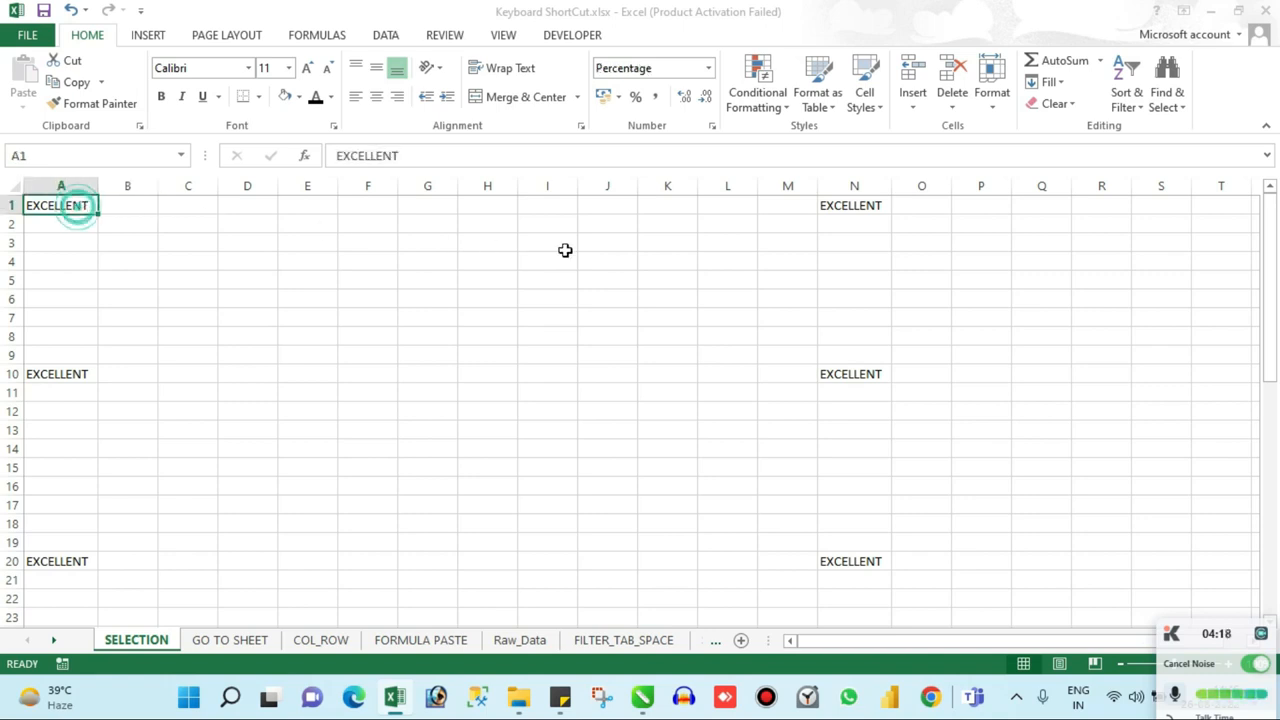
pyautogui.click(849, 209)
pyautogui.click(90, 210)
pyautogui.press('Right')
pyautogui.press('Right')
pyautogui.press('Right')
pyautogui.press('Right')
pyautogui.press('Right')
pyautogui.press('Right')
pyautogui.press('Right')
pyautogui.press('Right')
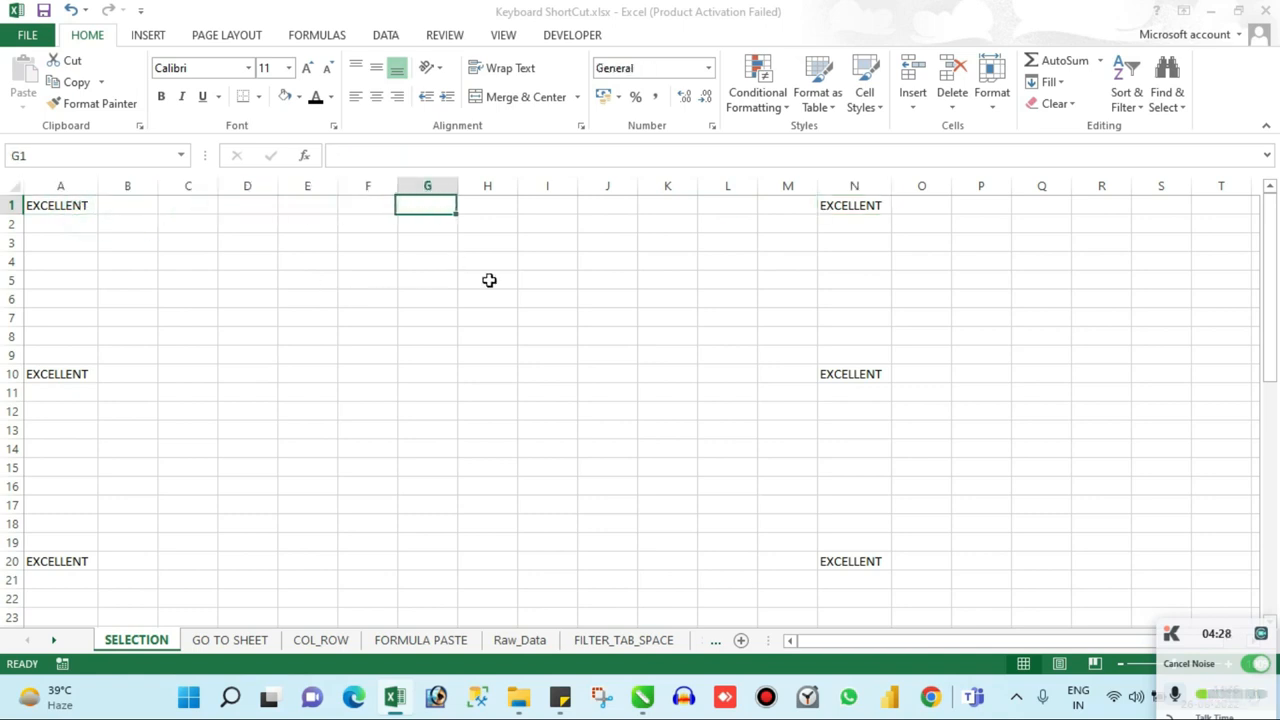
pyautogui.press('Right')
pyautogui.press('Right')
pyautogui.press('Right')
pyautogui.press('Home')
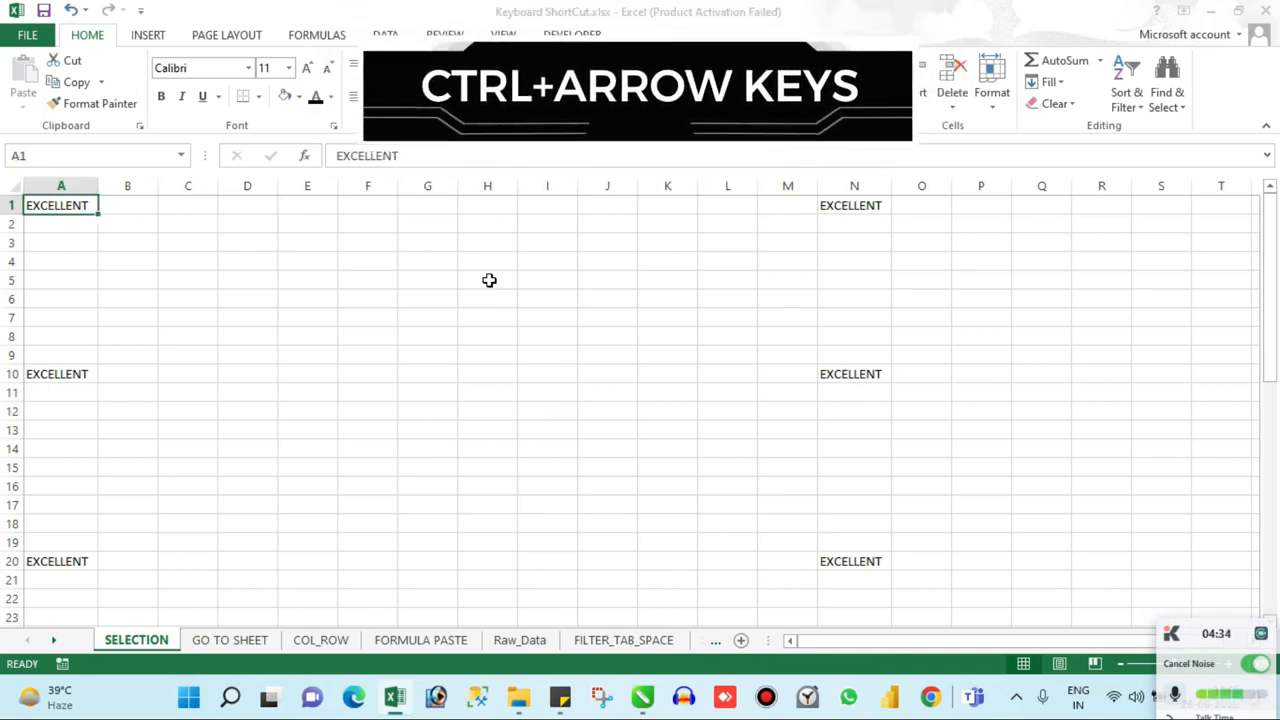
# Step: Jump from A1 across the empty cells to the next filled cell in row 1, N1
pyautogui.hotkey('ctrl', 'Right')
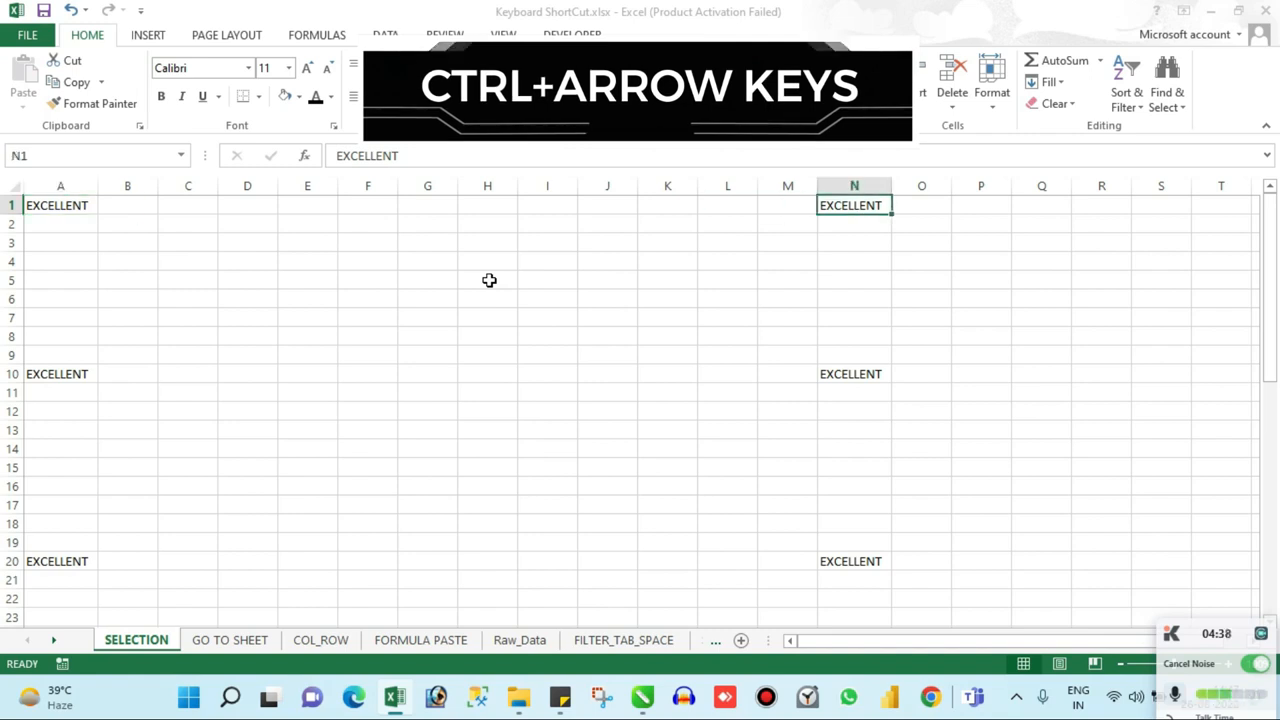
pyautogui.press('Right')
pyautogui.press('Left')
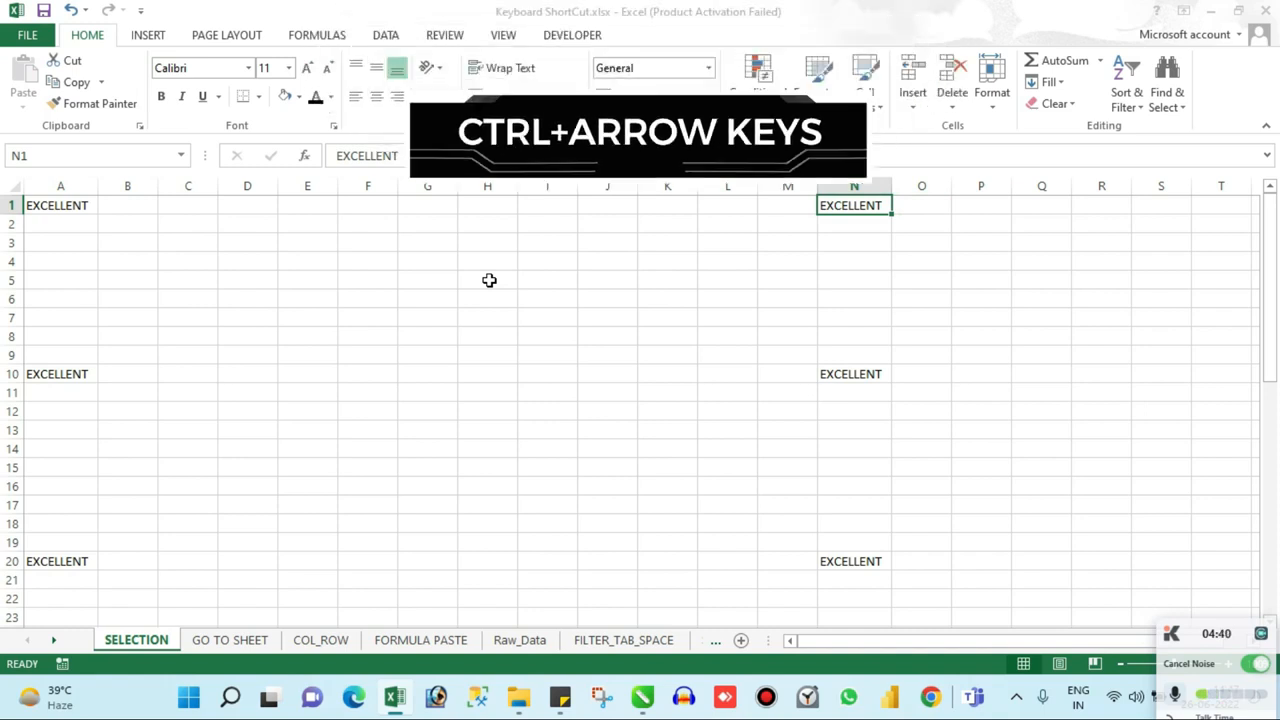
# Step: Move right from N1 cell by cell to AE1, and jump back to the filled cell N1
pyautogui.press('Right')
pyautogui.press('Right')
pyautogui.press('Right')
pyautogui.press('Right')
pyautogui.press('Right')
pyautogui.press('Right')
pyautogui.press('Right')
pyautogui.press('Right')
pyautogui.press('Right')
pyautogui.press('Right')
pyautogui.press('Right')
pyautogui.press('Right')
pyautogui.press('Right')
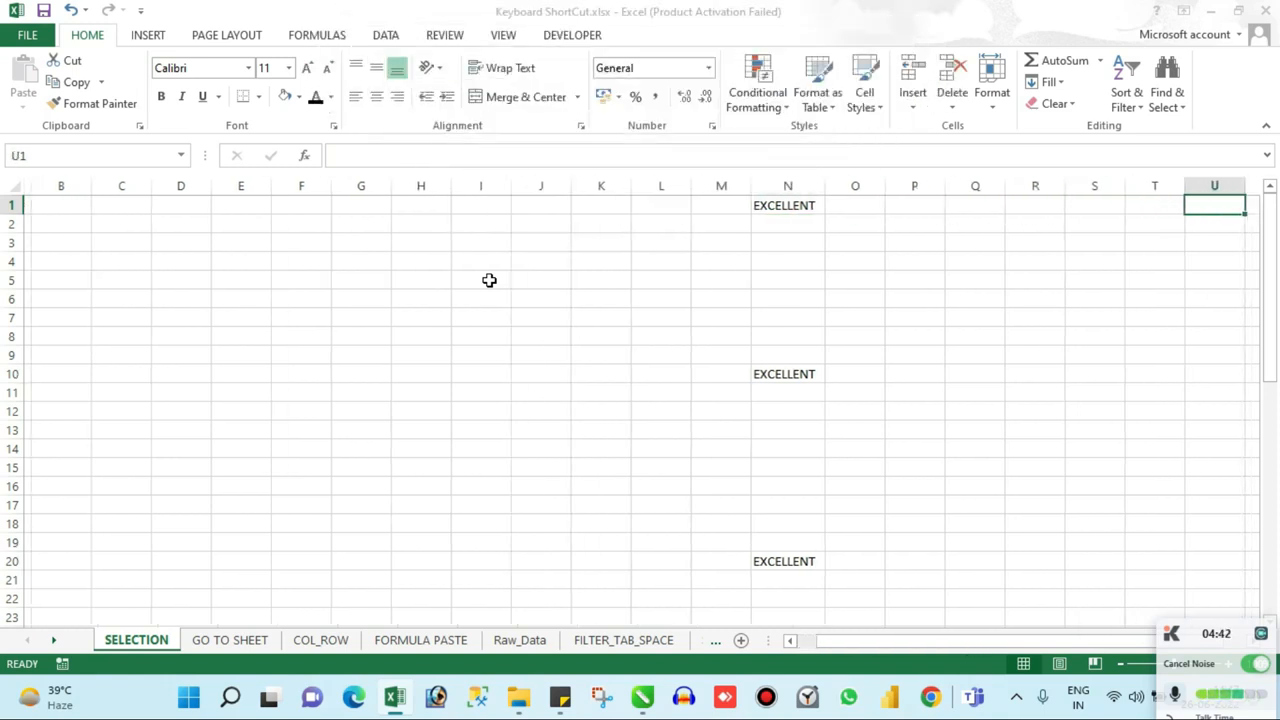
pyautogui.press('Right')
pyautogui.press('Right')
pyautogui.press('Right')
pyautogui.press('Right')
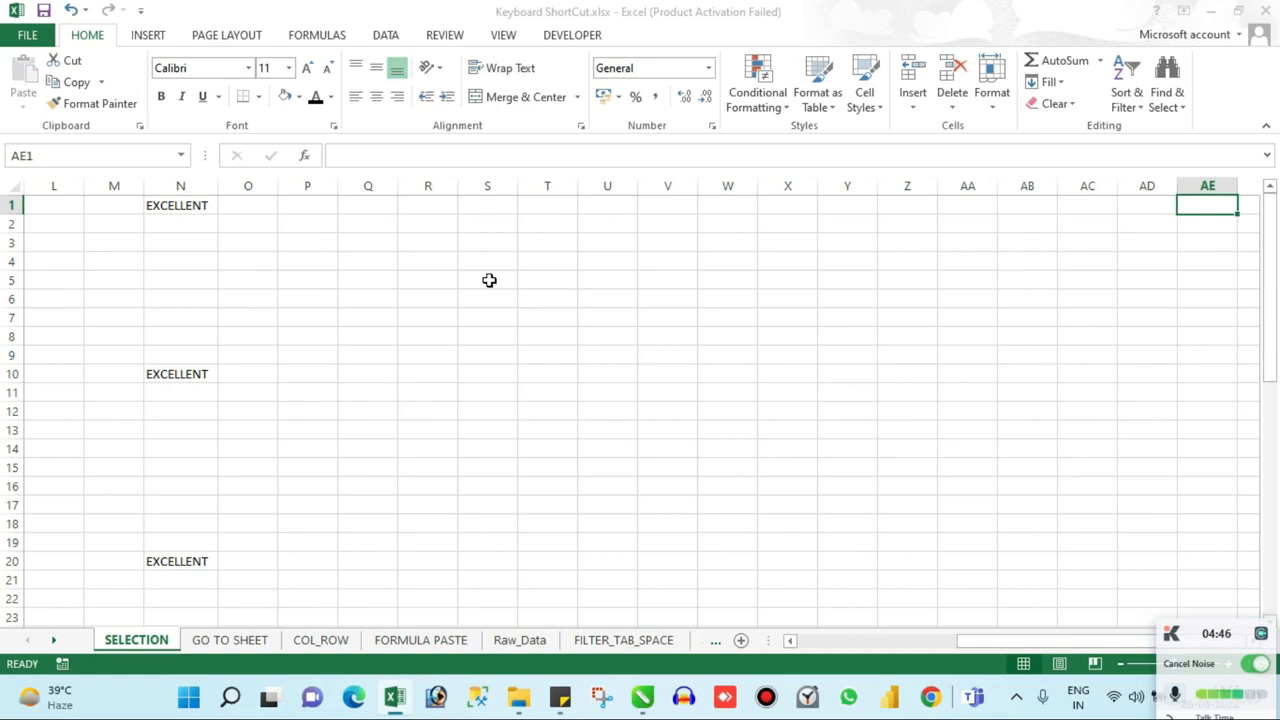
pyautogui.hotkey('ctrl', 'Left')
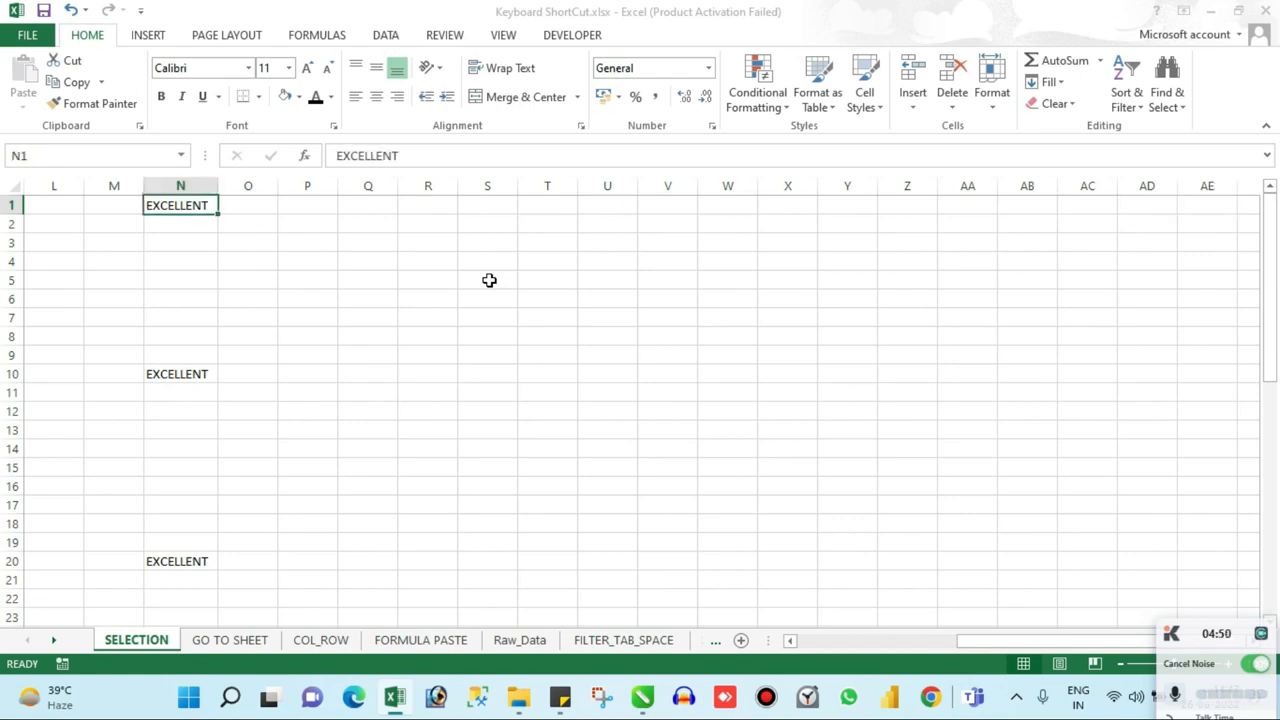
# Step: Jump to the last column of row 1, cell XFD1, and jump back through N1 to A1
pyautogui.hotkey('ctrl', 'Right')
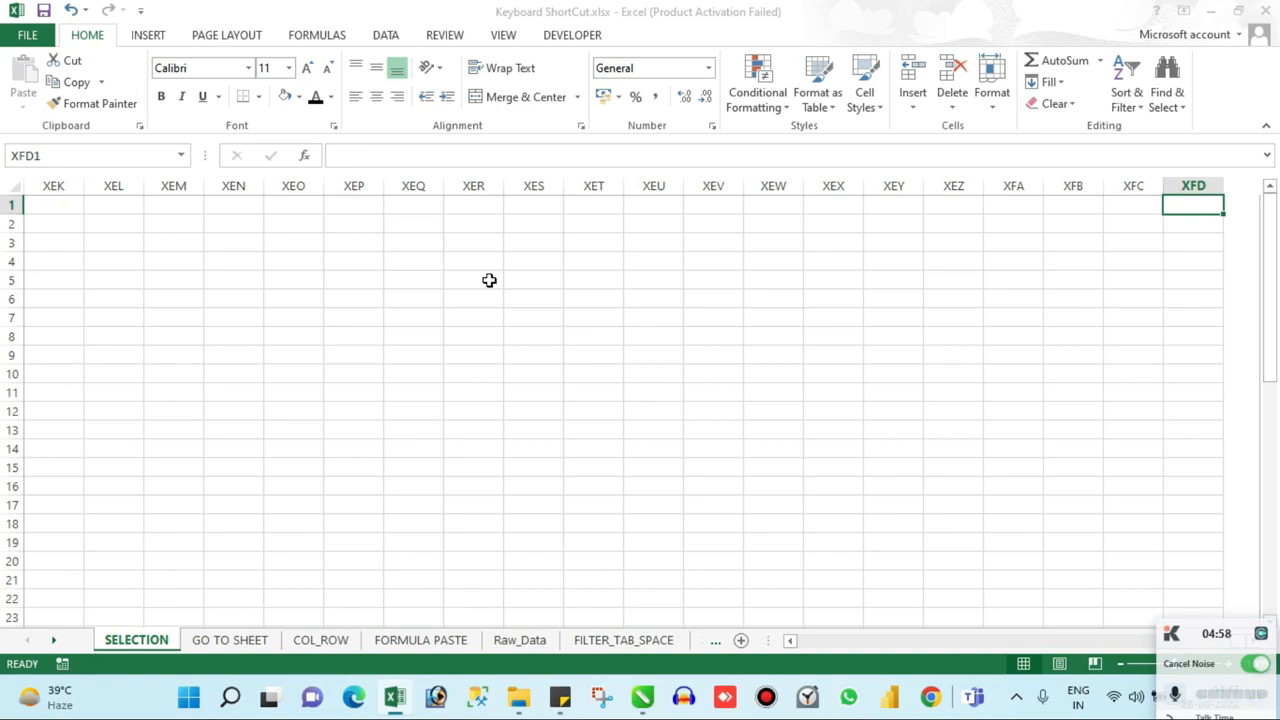
pyautogui.hotkey('ctrl', 'Left')
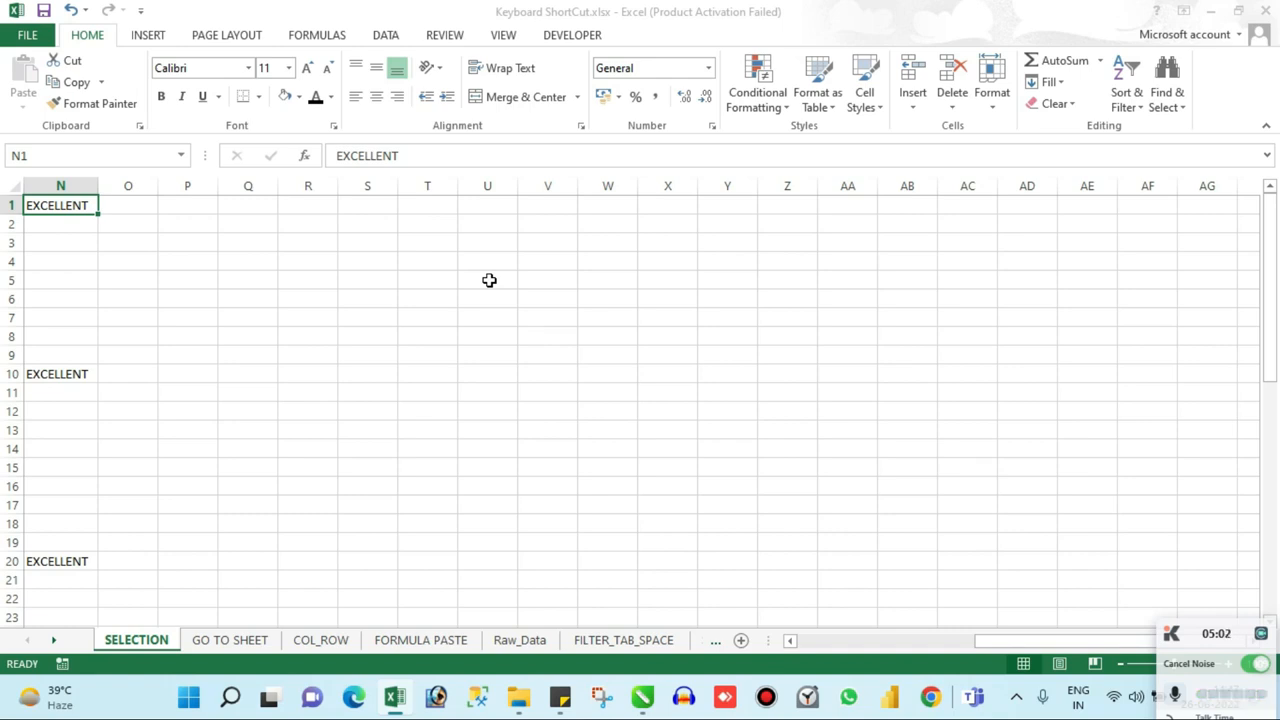
pyautogui.hotkey('ctrl', 'Left')
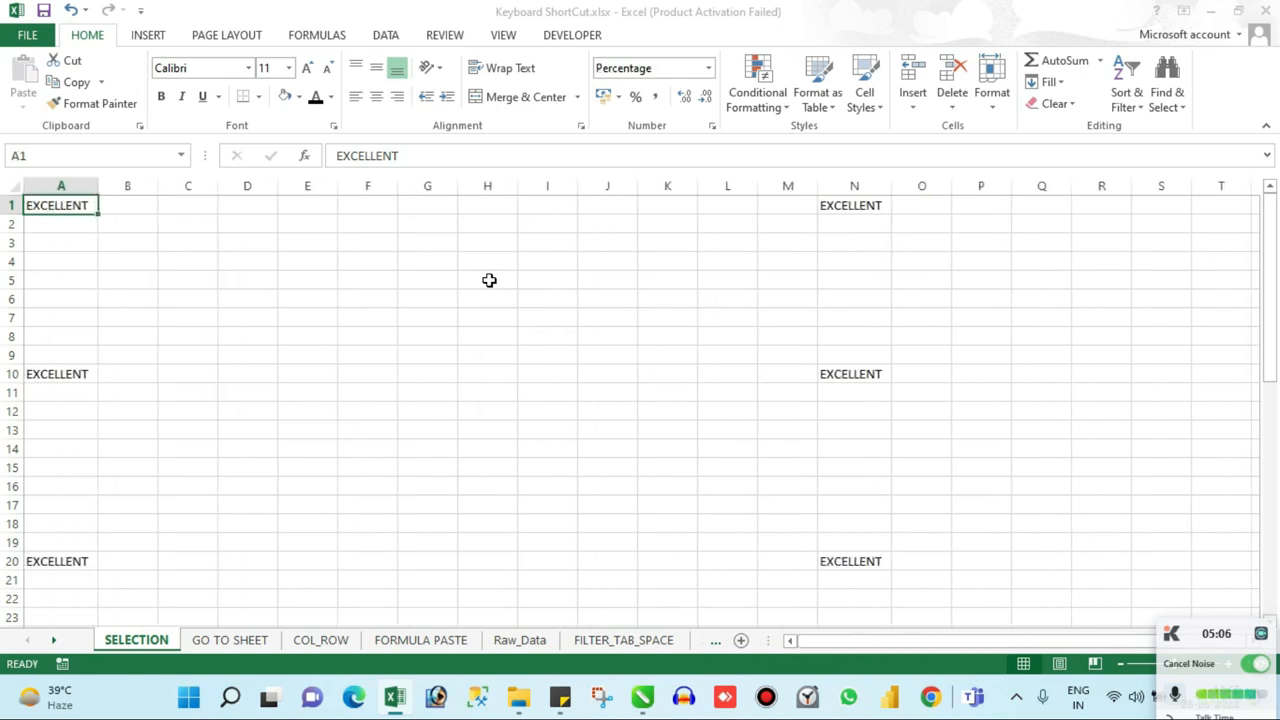
# Step: Jump down column A through its filled cells to the sheet's last row, cell A1048576
pyautogui.hotkey('ctrl', 'Down')
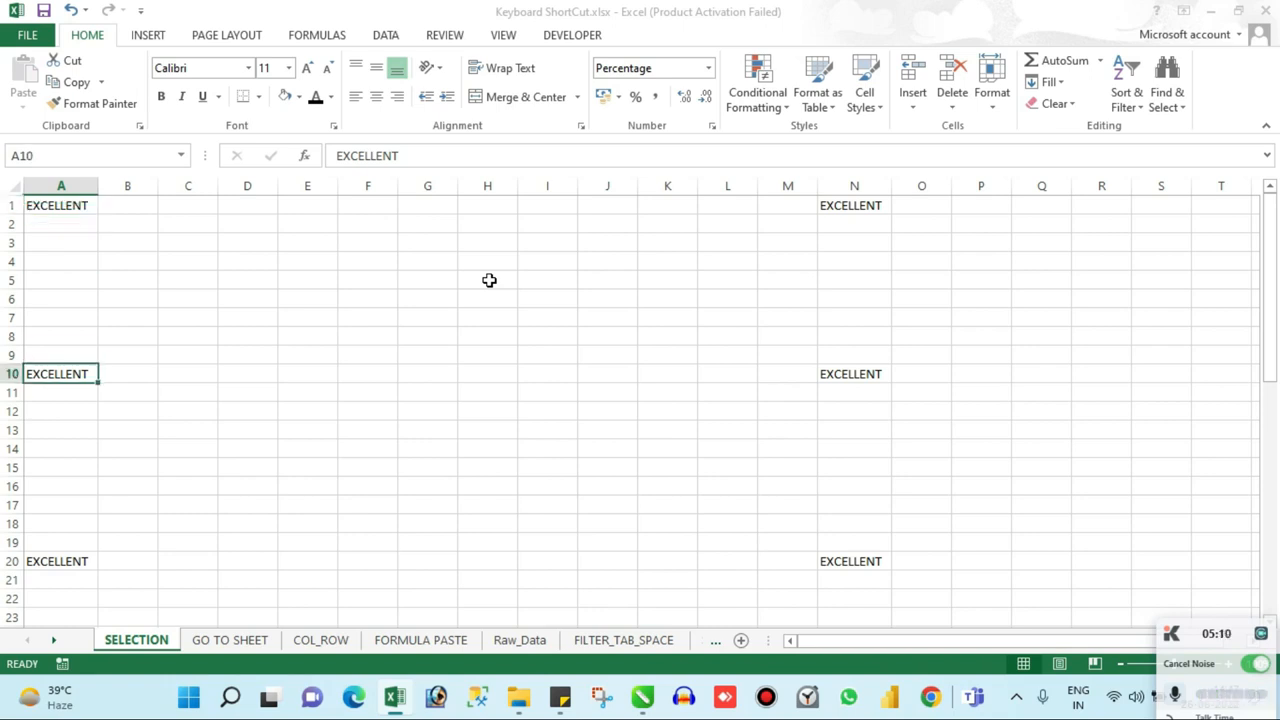
pyautogui.hotkey('ctrl', 'Down')
pyautogui.hotkey('ctrl', 'Down')
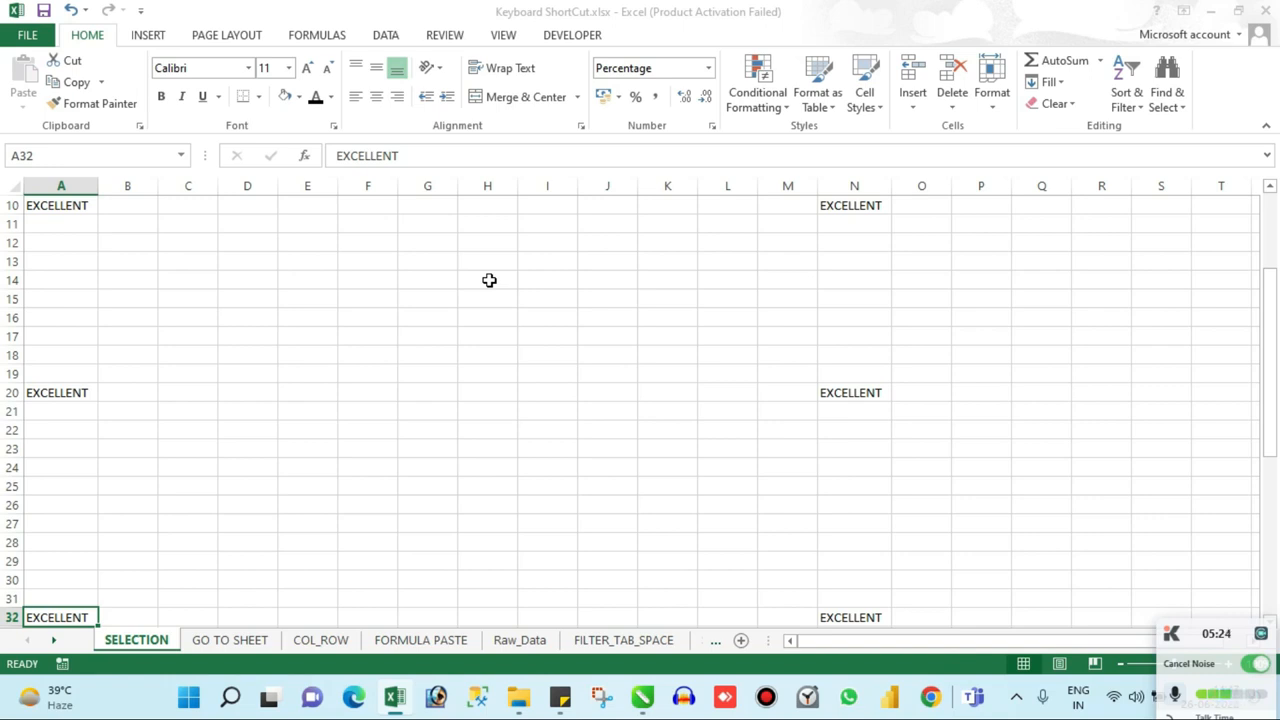
pyautogui.hotkey('ctrl', 'Down')
pyautogui.hotkey('ctrl', 'Down')
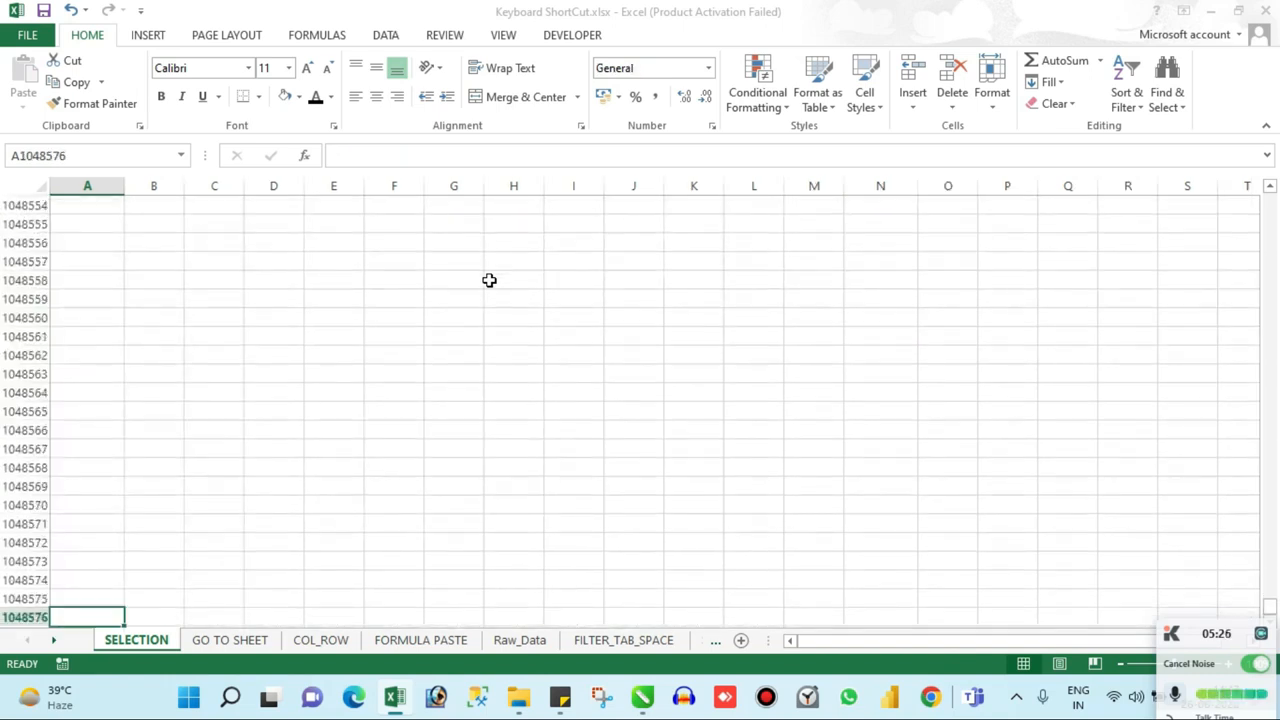
# Step: Jump back up column A to A1, and jump across row 1 to N1 and back
pyautogui.hotkey('ctrl', 'Up')
pyautogui.hotkey('ctrl', 'Up')
pyautogui.hotkey('ctrl', 'Up')
pyautogui.hotkey('ctrl', 'Up')
pyautogui.hotkey('ctrl', 'Up')
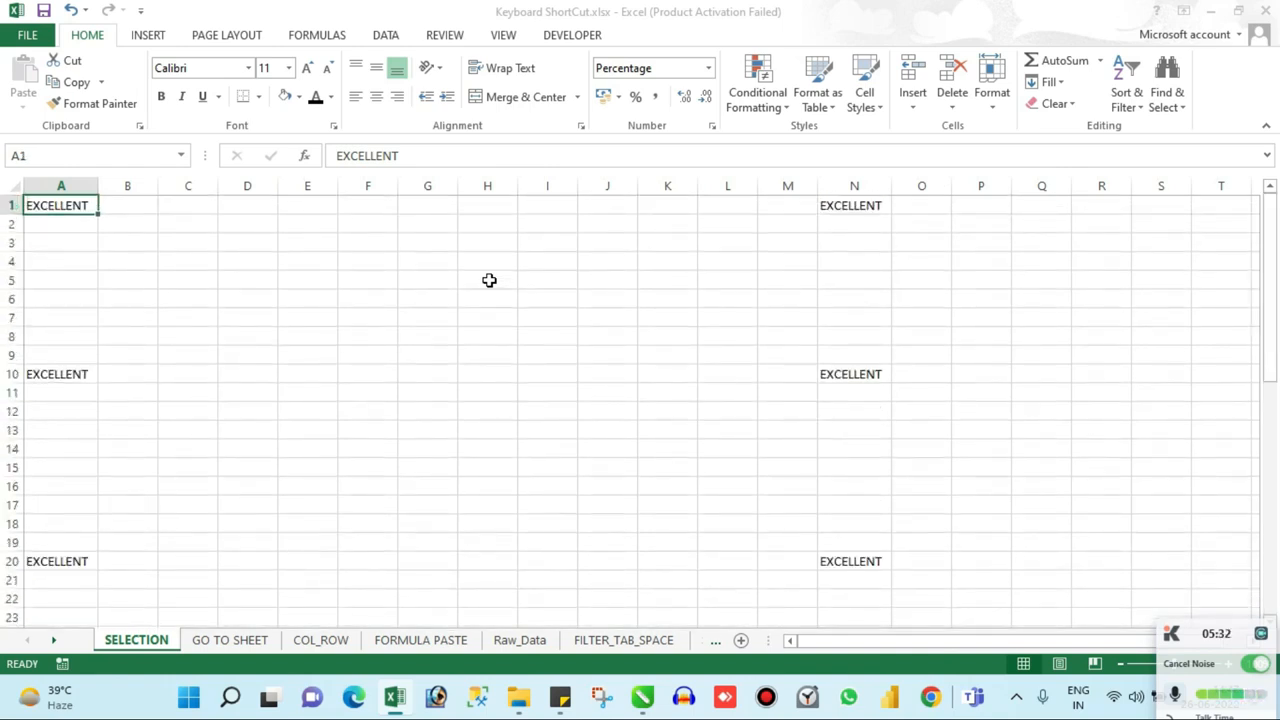
pyautogui.hotkey('ctrl', 'Right')
pyautogui.hotkey('ctrl', 'Left')
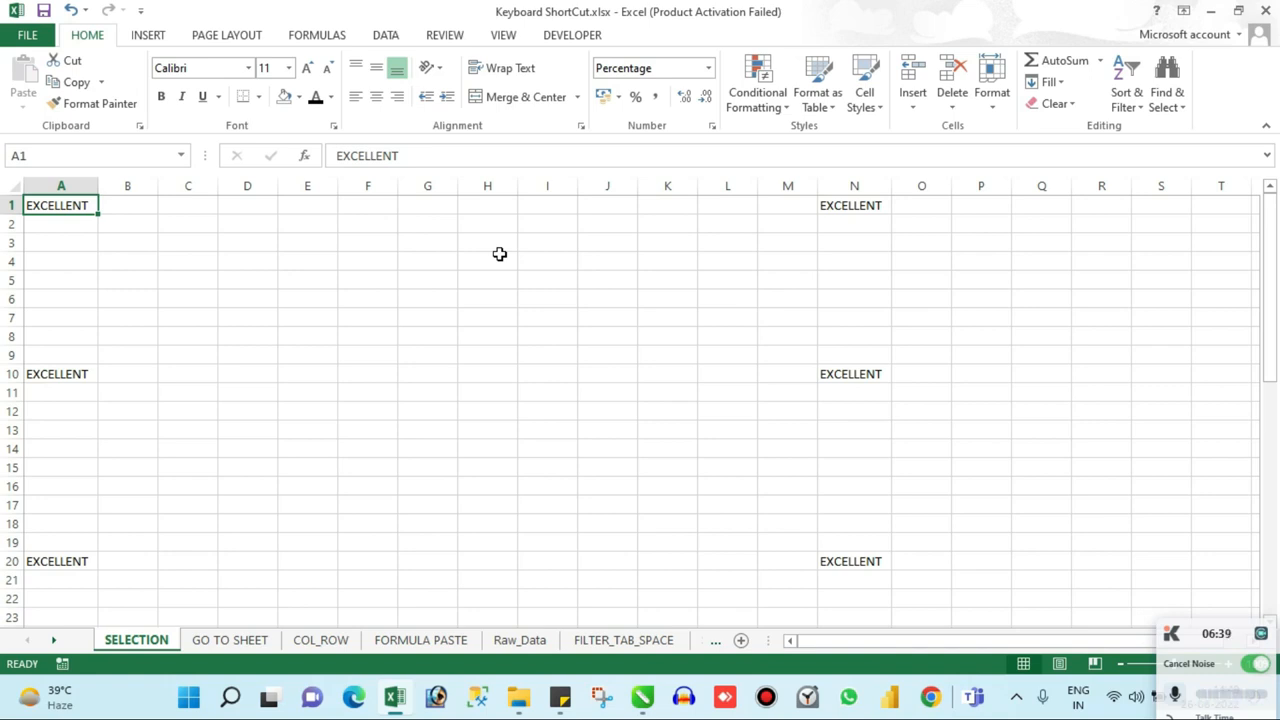
# Step: Extend the selection from A1 one cell at a time along row 1 to cover A1:L1
pyautogui.hotkey('shift', 'Right')
pyautogui.hotkey('shift', 'Right')
pyautogui.hotkey('shift', 'Right')
pyautogui.hotkey('shift', 'Right')
pyautogui.hotkey('shift', 'Right')
pyautogui.hotkey('shift', 'Right')
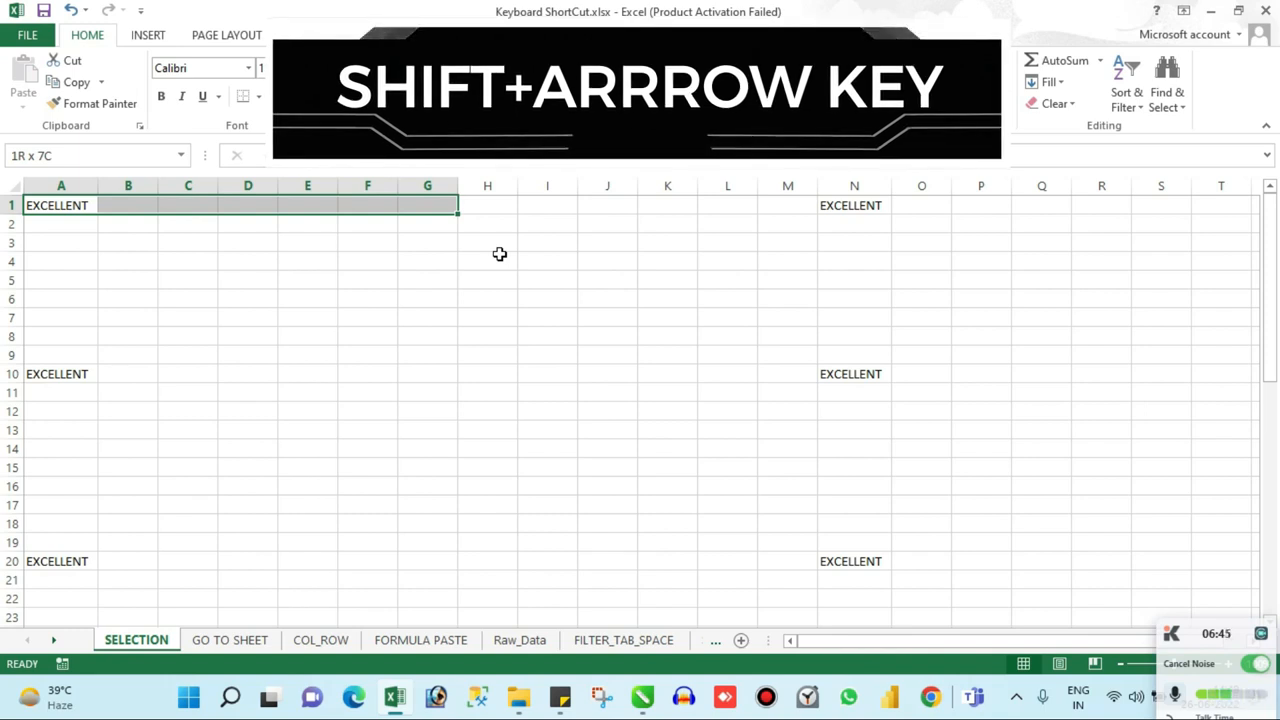
pyautogui.hotkey('shift', 'Right')
pyautogui.hotkey('shift', 'Right')
pyautogui.hotkey('shift', 'Right')
pyautogui.hotkey('shift', 'Right')
pyautogui.hotkey('shift', 'Right')
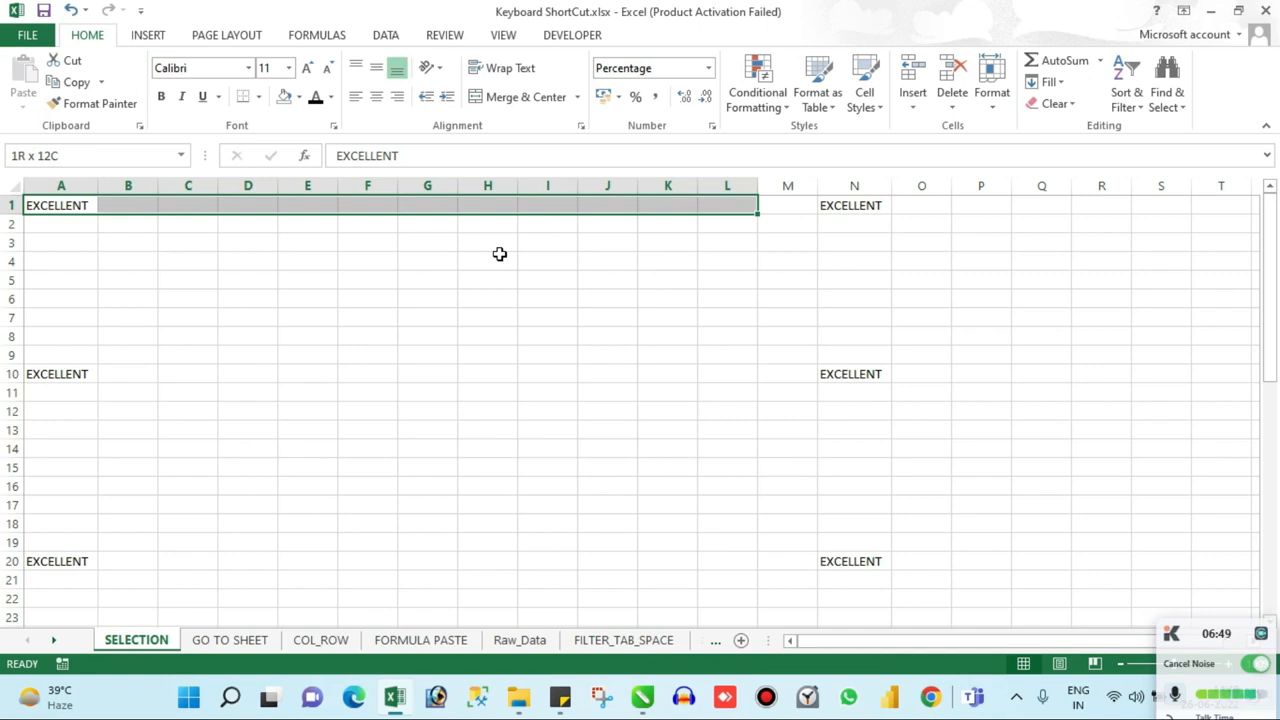
# Step: Extend the selection row by row down to cover A1:L18
pyautogui.hotkey('shift', 'Down')
pyautogui.hotkey('shift', 'Down')
pyautogui.hotkey('shift', 'Down')
pyautogui.hotkey('shift', 'Down')
pyautogui.hotkey('shift', 'Down')
pyautogui.hotkey('shift', 'Down')
pyautogui.hotkey('shift', 'Down')
pyautogui.hotkey('shift', 'Down')
pyautogui.hotkey('shift', 'Down')
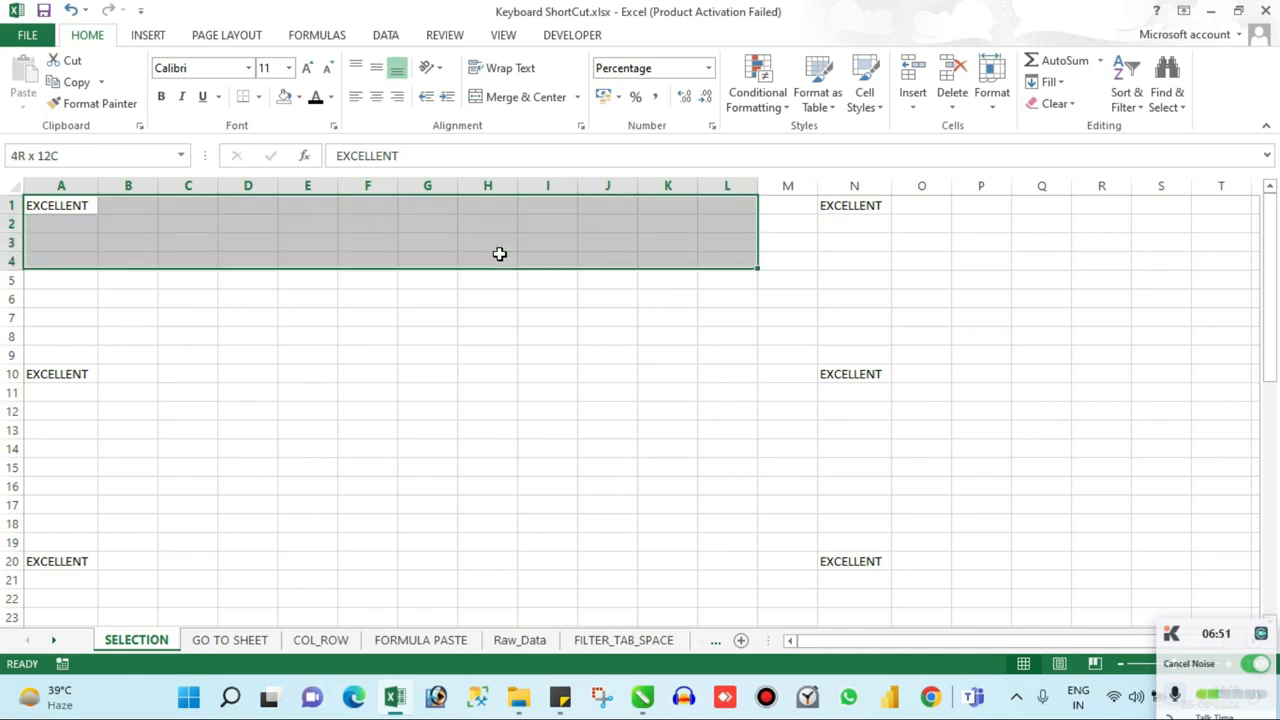
pyautogui.hotkey('shift', 'Down')
pyautogui.hotkey('shift', 'Down')
pyautogui.hotkey('shift', 'Down')
pyautogui.hotkey('shift', 'Down')
pyautogui.hotkey('shift', 'Down')
pyautogui.hotkey('shift', 'Down')
pyautogui.hotkey('shift', 'Down')
pyautogui.hotkey('shift', 'Down')
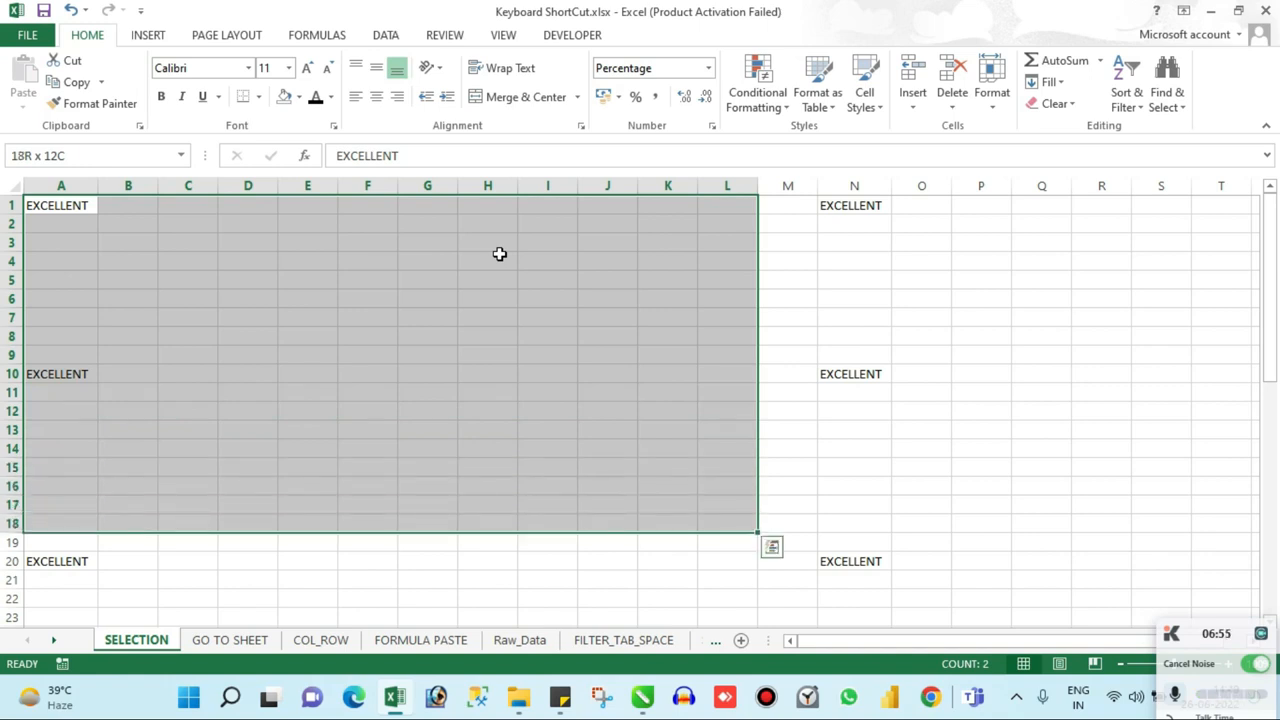
# Step: Shrink the selection column by column past F, and reduce its number of rows
pyautogui.hotkey('shift', 'Left')
pyautogui.hotkey('shift', 'Left')
pyautogui.hotkey('shift', 'Left')
pyautogui.hotkey('shift', 'Left')
pyautogui.hotkey('shift', 'Left')
pyautogui.hotkey('shift', 'Left')
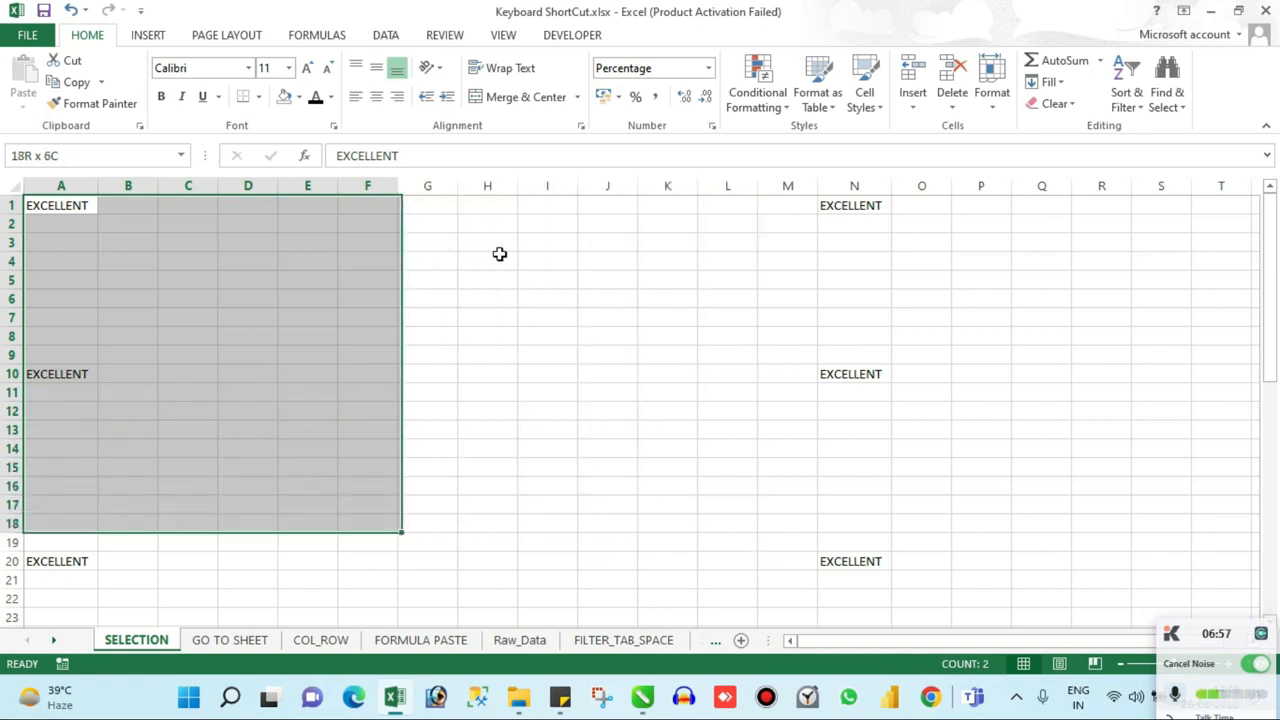
pyautogui.hotkey('shift', 'Left')
pyautogui.hotkey('shift', 'Left')
pyautogui.hotkey('shift', 'Up')
pyautogui.hotkey('shift', 'Up')
pyautogui.hotkey('shift', 'Up')
pyautogui.hotkey('shift', 'Up')
pyautogui.hotkey('shift', 'Up')
pyautogui.hotkey('shift', 'Up')
pyautogui.hotkey('shift', 'Up')
pyautogui.hotkey('shift', 'Up')
pyautogui.hotkey('shift', 'Up')
pyautogui.hotkey('shift', 'Up')
pyautogui.hotkey('shift', 'Up')
pyautogui.hotkey('shift', 'Up')
# Step: Grow the selection again by columns and rows, and adjust it to cover A1:J13
pyautogui.hotkey('shift', 'Right')
pyautogui.hotkey('shift', 'Right')
pyautogui.hotkey('shift', 'Right')
pyautogui.hotkey('shift', 'Right')
pyautogui.hotkey('shift', 'Right')
pyautogui.hotkey('shift', 'Right')
pyautogui.hotkey('shift', 'Right')
pyautogui.hotkey('shift', 'Right')
pyautogui.hotkey('shift', 'Down')
pyautogui.hotkey('shift', 'Down')
pyautogui.hotkey('shift', 'Down')
pyautogui.hotkey('shift', 'Down')
pyautogui.hotkey('shift', 'Down')
pyautogui.hotkey('shift', 'Down')
pyautogui.hotkey('shift', 'Down')
pyautogui.hotkey('shift', 'Left')
pyautogui.hotkey('shift', 'Left')
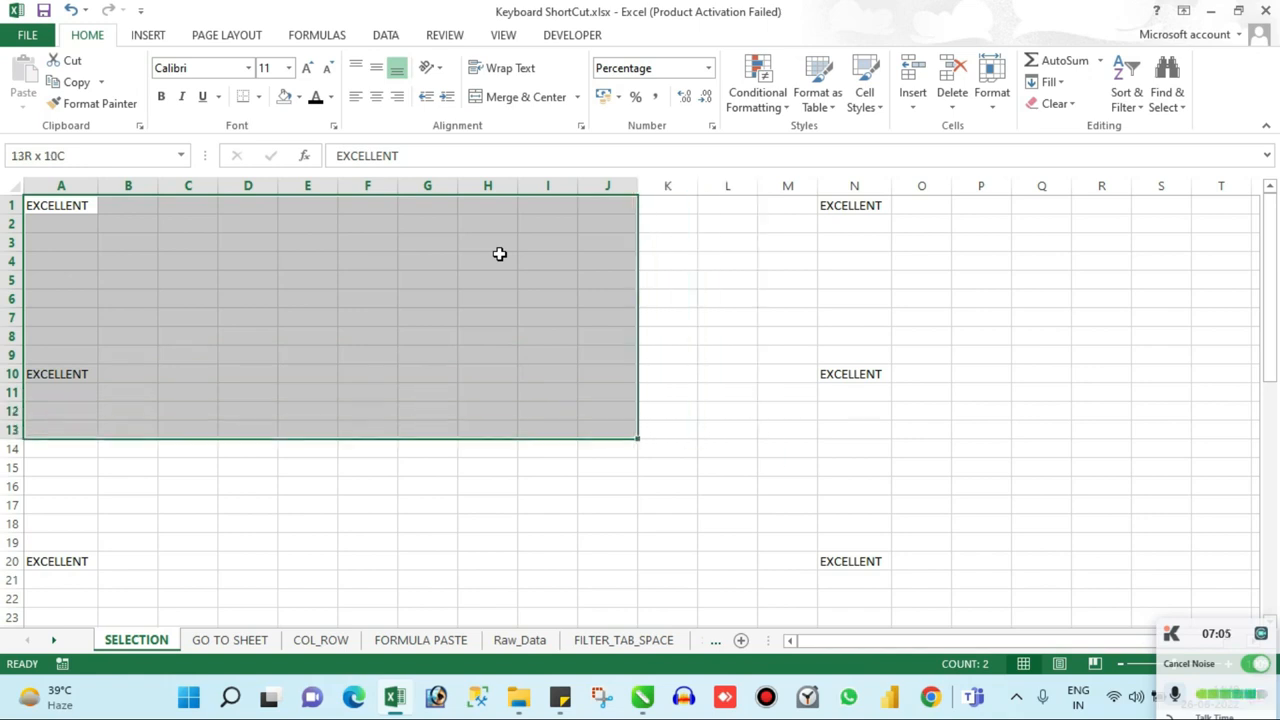
# Step: Shrink the selection by columns and rows to cover A1:E7
pyautogui.hotkey('shift', 'Left')
pyautogui.hotkey('shift', 'Left')
pyautogui.hotkey('shift', 'Left')
pyautogui.hotkey('shift', 'Left')
pyautogui.hotkey('shift', 'Left')
pyautogui.hotkey('shift', 'Up')
pyautogui.hotkey('shift', 'Up')
pyautogui.hotkey('shift', 'Up')
pyautogui.hotkey('shift', 'Up')
pyautogui.hotkey('shift', 'Up')
pyautogui.hotkey('shift', 'Up')
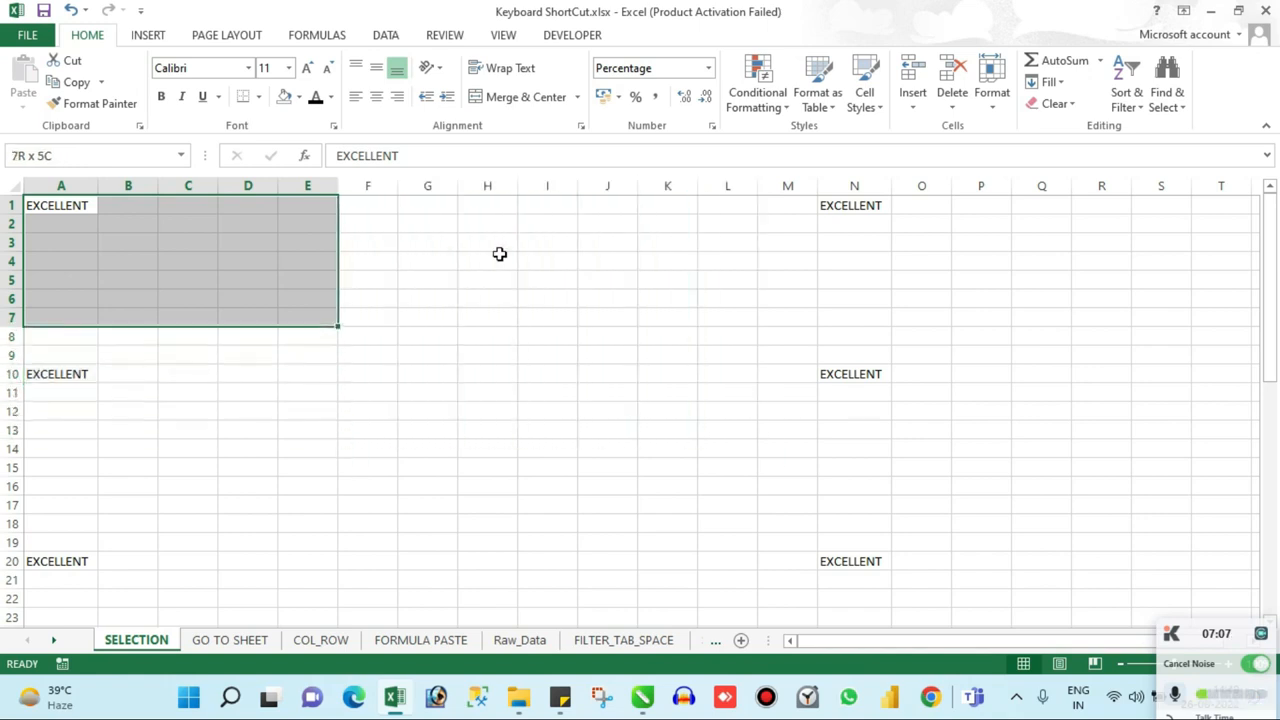
# Step: Reduce the selection to six rows and widen it to column N, covering A1:N6
pyautogui.hotkey('shift', 'Up')
pyautogui.hotkey('shift', 'Right')
pyautogui.hotkey('shift', 'Right')
pyautogui.hotkey('shift', 'Right')
pyautogui.hotkey('shift', 'Right')
pyautogui.hotkey('shift', 'Right')
pyautogui.hotkey('shift', 'Right')
pyautogui.hotkey('shift', 'Right')
pyautogui.hotkey('shift', 'Right')
pyautogui.hotkey('shift', 'Right')
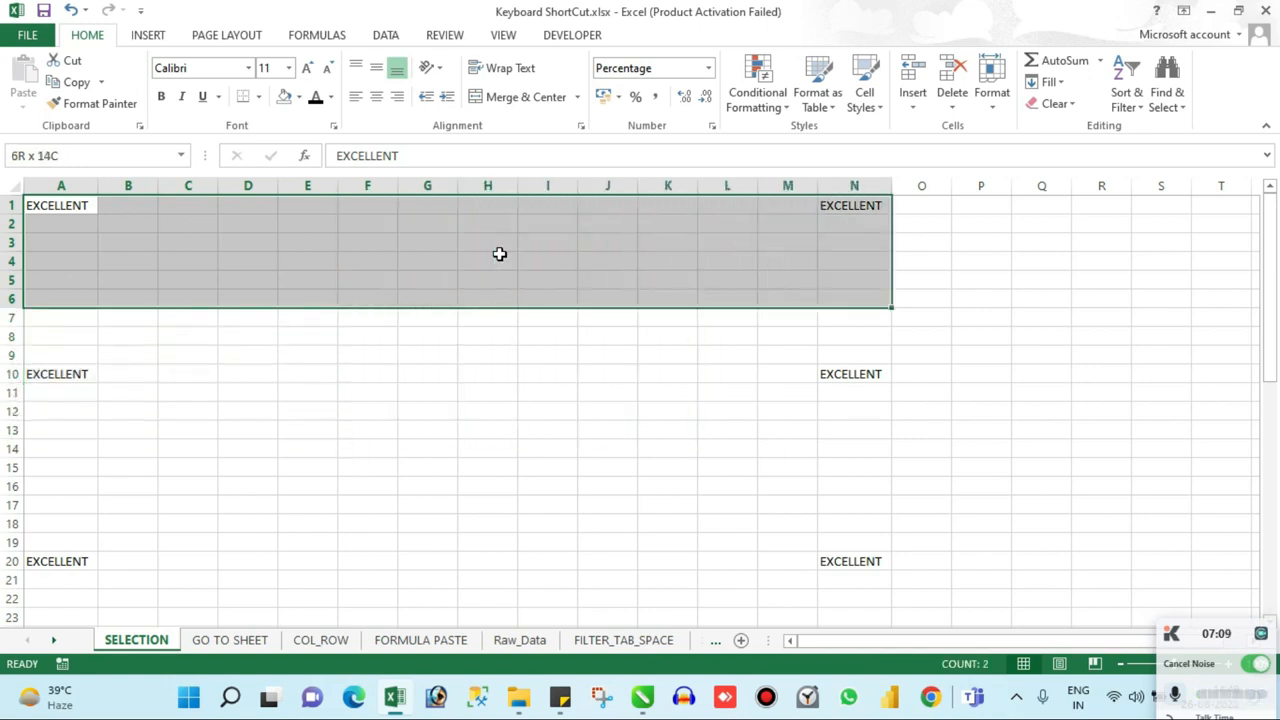
# Step: Add one row to the selection and narrow it to column I, covering A1:I7
pyautogui.hotkey('shift', 'Down')
pyautogui.hotkey('shift', 'Left')
pyautogui.hotkey('shift', 'Left')
pyautogui.hotkey('shift', 'Left')
# Step: Shrink the selection step by step until only cell A1 is selected
pyautogui.hotkey('shift', 'Left')
pyautogui.hotkey('shift', 'Left')
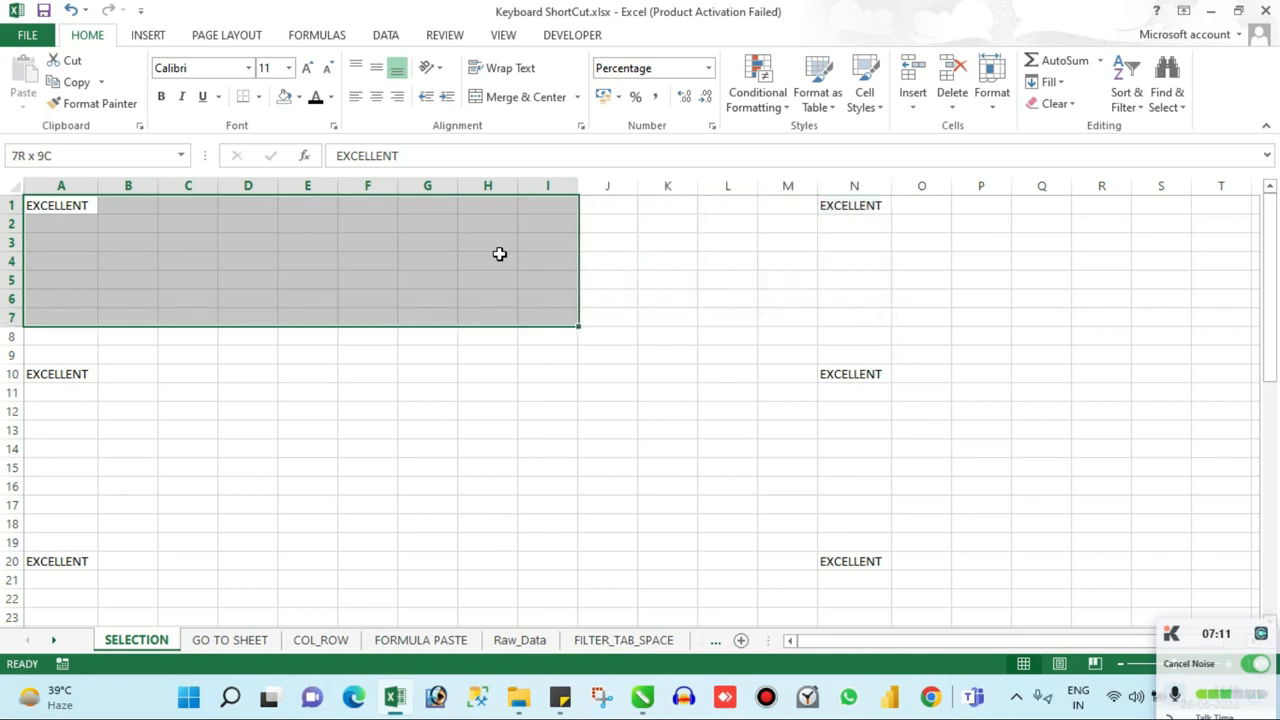
pyautogui.hotkey('shift', 'Left')
pyautogui.hotkey('shift', 'Left')
pyautogui.hotkey('shift', 'Left')
pyautogui.hotkey('shift', 'Left')
pyautogui.hotkey('shift', 'Left')
pyautogui.hotkey('shift', 'Left')
pyautogui.hotkey('shift', 'Left')
pyautogui.hotkey('shift', 'Left')
pyautogui.hotkey('shift', 'Up')
pyautogui.hotkey('shift', 'Up')
pyautogui.hotkey('shift', 'Up')
pyautogui.hotkey('shift', 'Up')
pyautogui.hotkey('shift', 'Up')
pyautogui.hotkey('shift', 'Up')
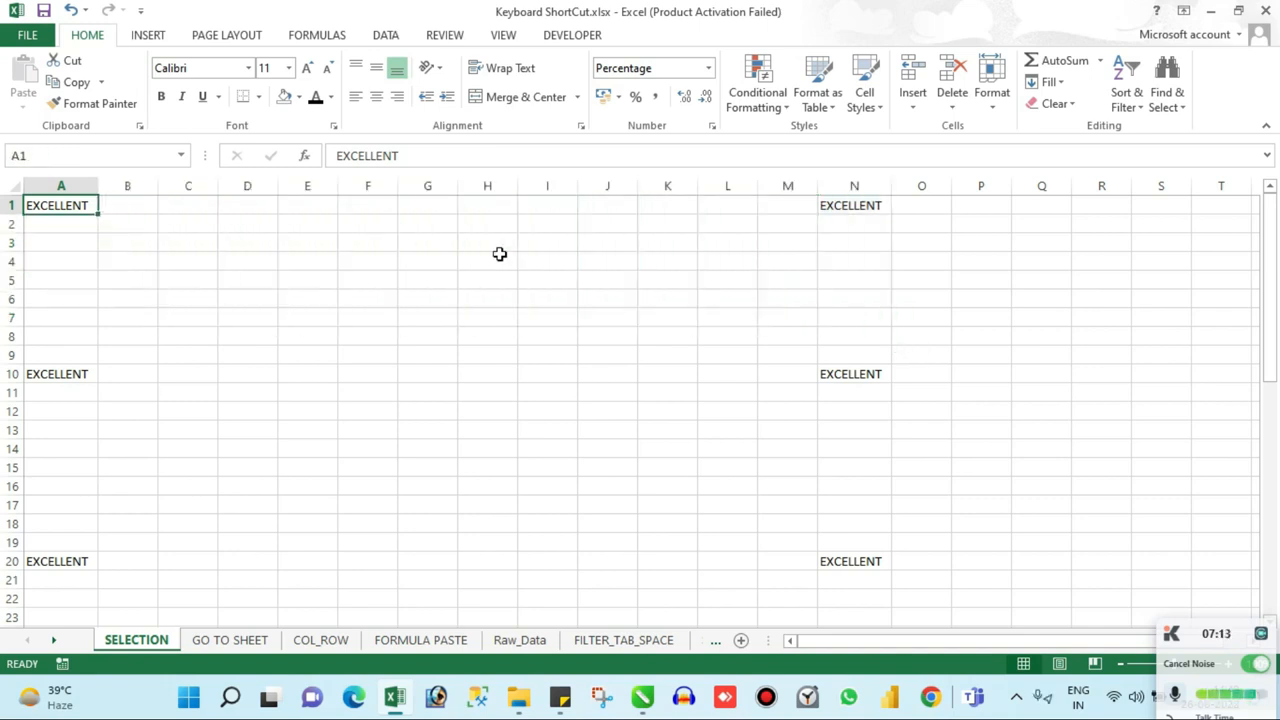
# Step: Extend the selection from A1 to N1 and down to N10, and reduce it to end at D4
pyautogui.keyDown('shift'); pyautogui.click(860, 207); pyautogui.keyUp('shift')
pyautogui.keyDown('shift'); pyautogui.click(851, 371); pyautogui.keyUp('shift')
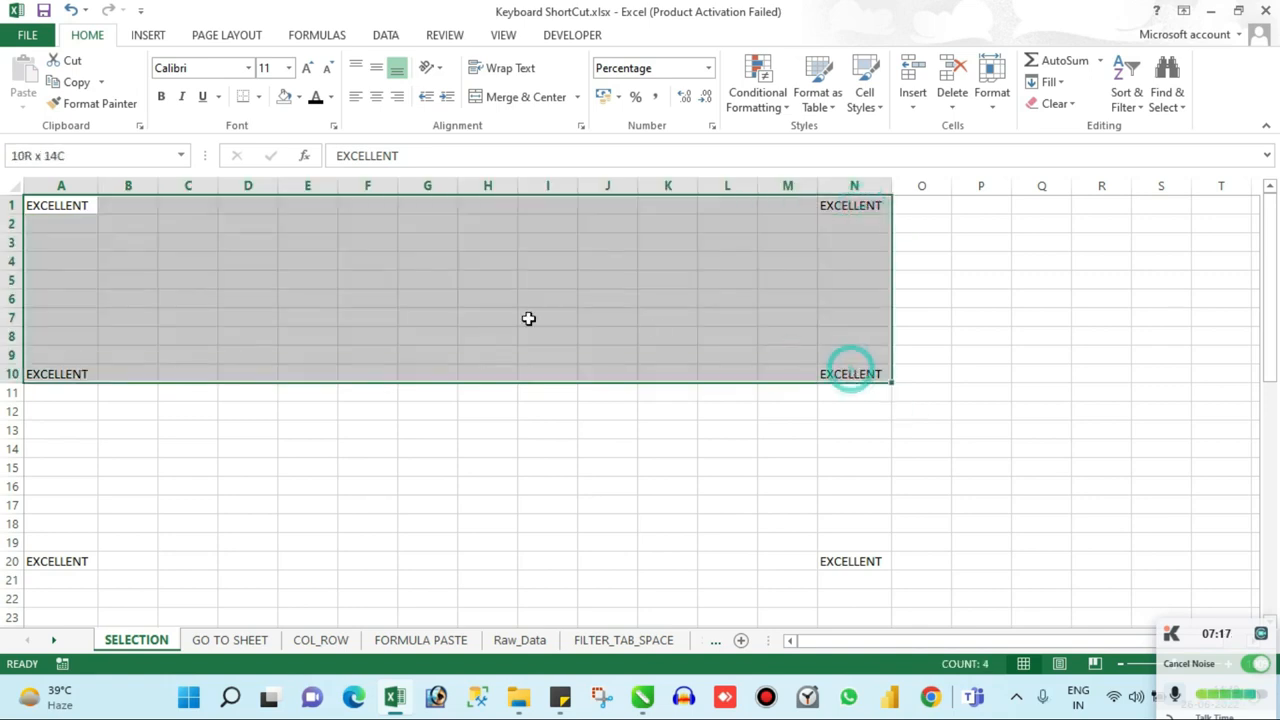
pyautogui.click(257, 262)
# Step: Select from A1 through the next filled cell in row 1, covering A1:N1, in a single jump
pyautogui.click(80, 205)
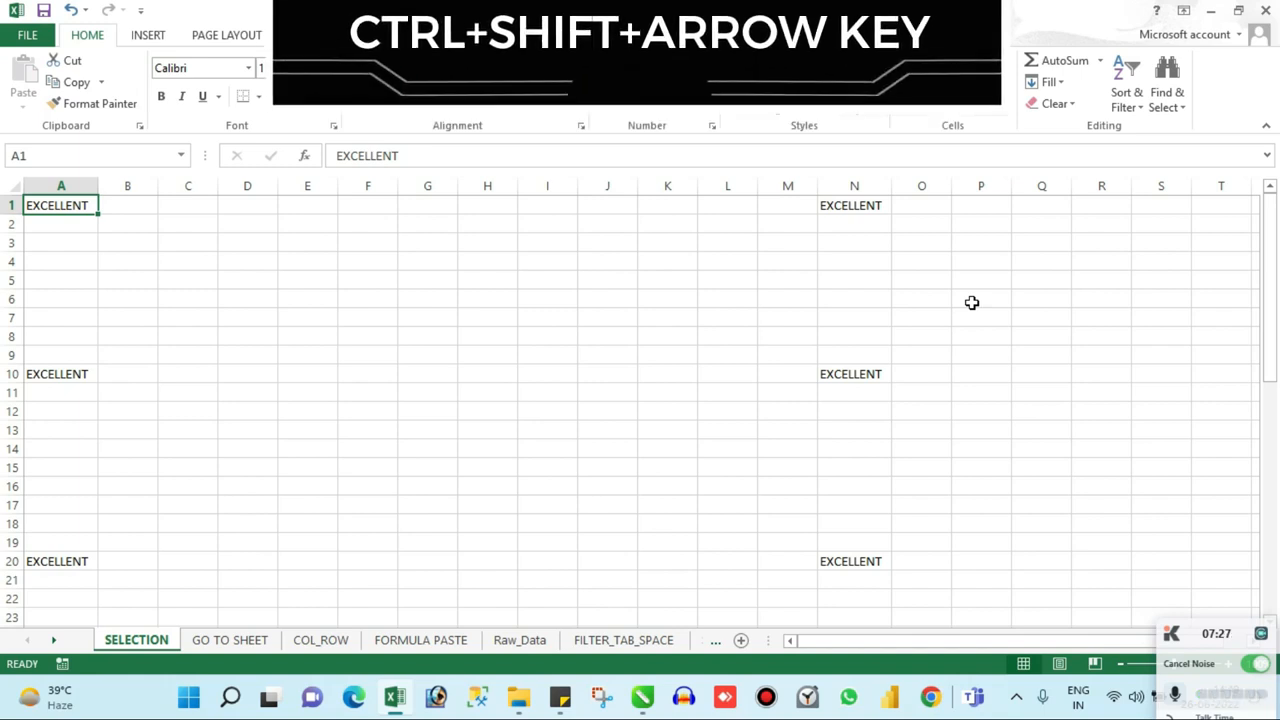
pyautogui.hotkey('ctrl', 'shift', 'Right')
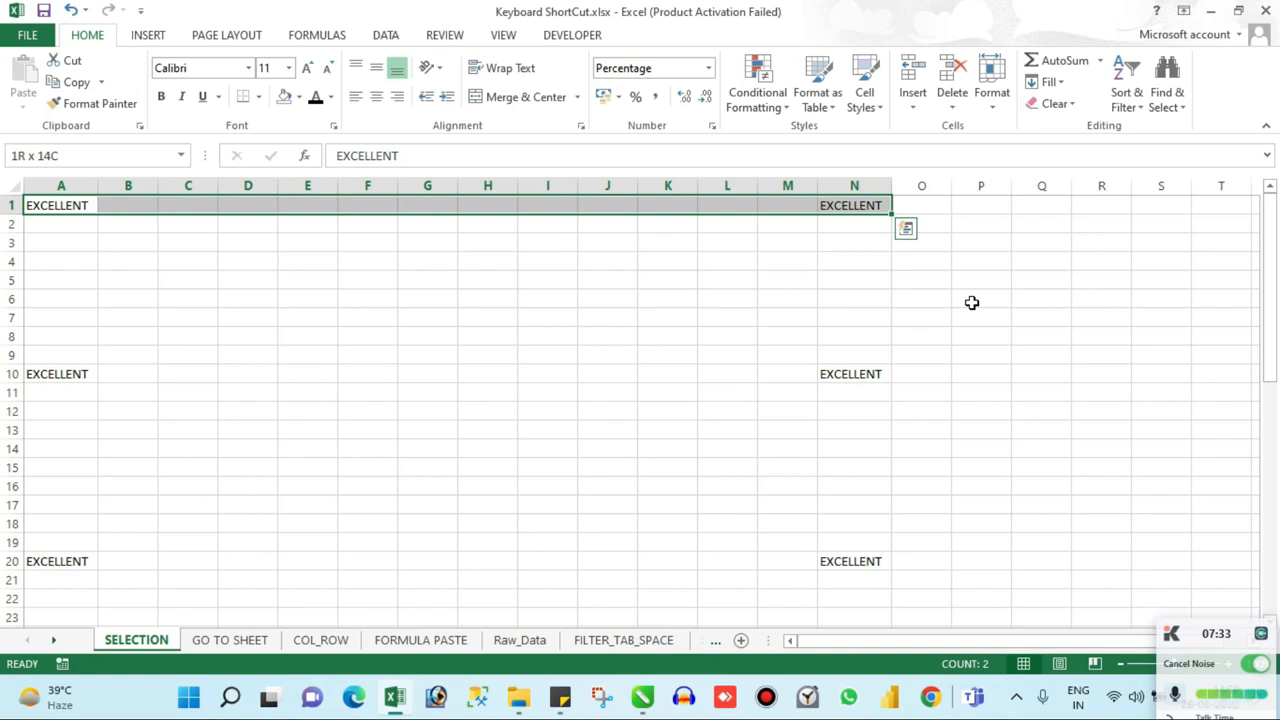
# Step: Extend the A1:N1 selection down through the filled rows 10, 20, 32 and 51, covering A1:N51
pyautogui.hotkey('ctrl', 'shift', 'Down')
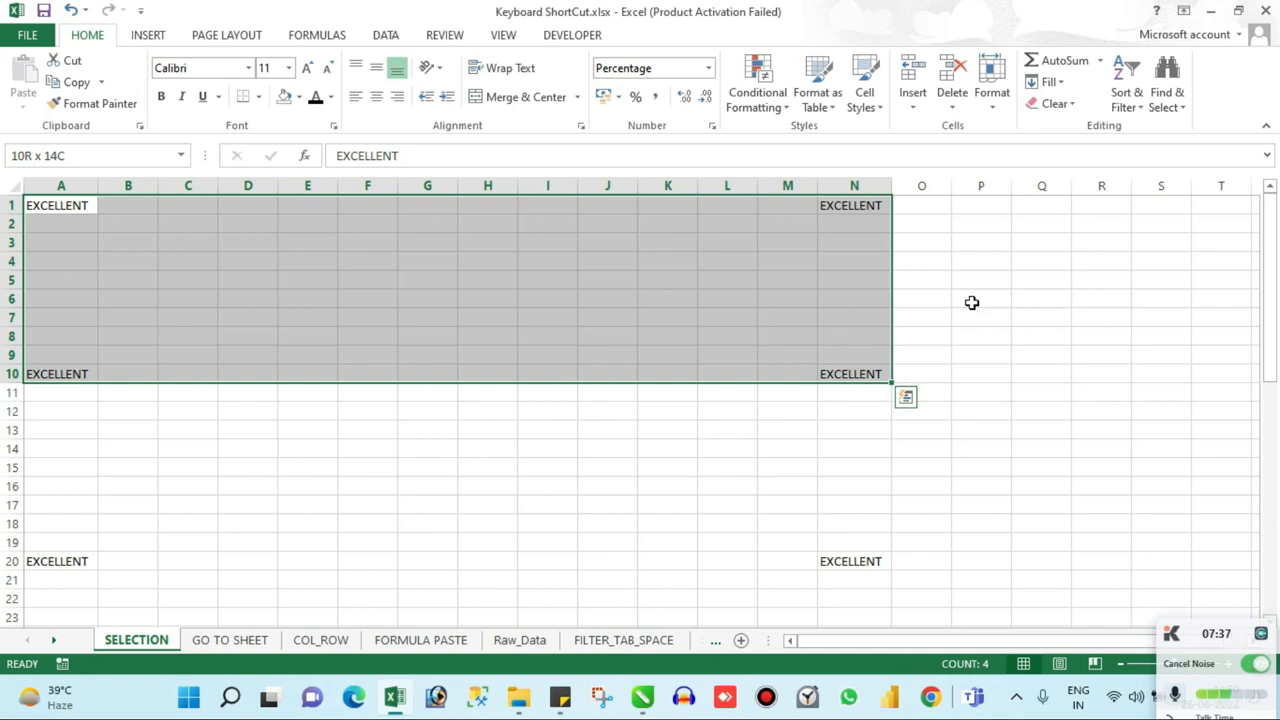
pyautogui.hotkey('ctrl', 'shift', 'Down')
pyautogui.hotkey('ctrl', 'shift', 'Down')
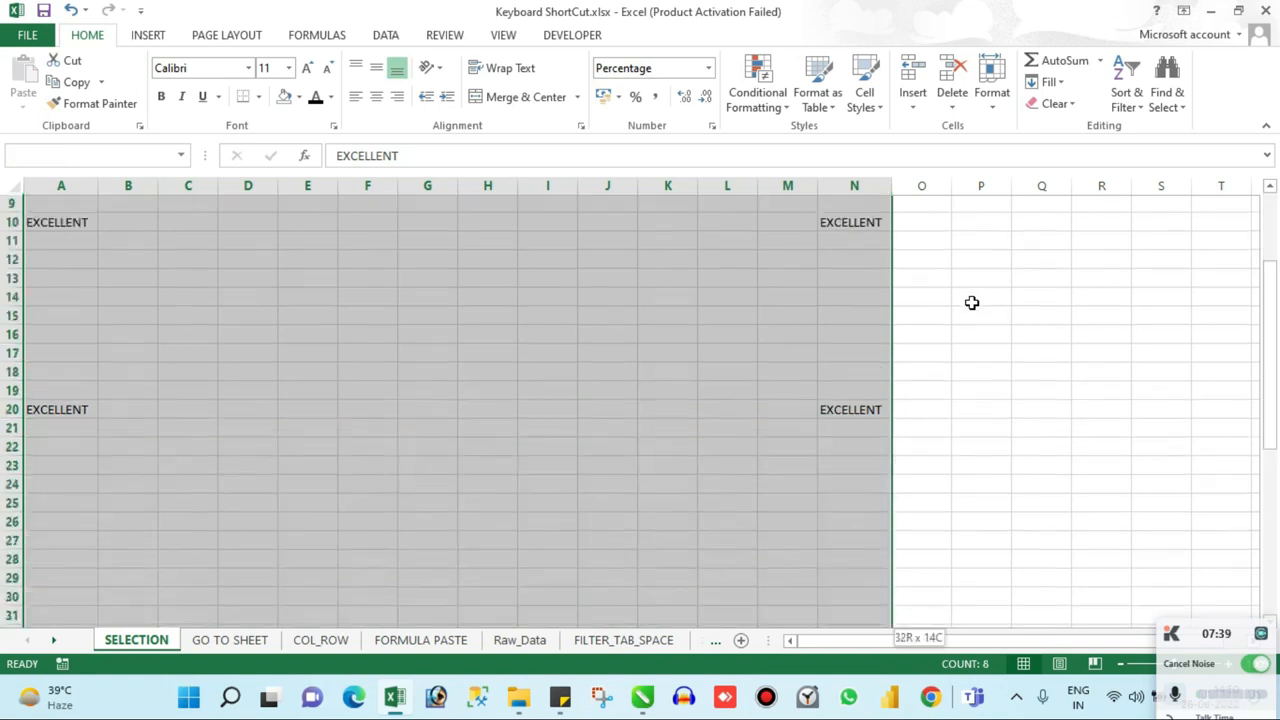
pyautogui.hotkey('ctrl', 'shift', 'Down')
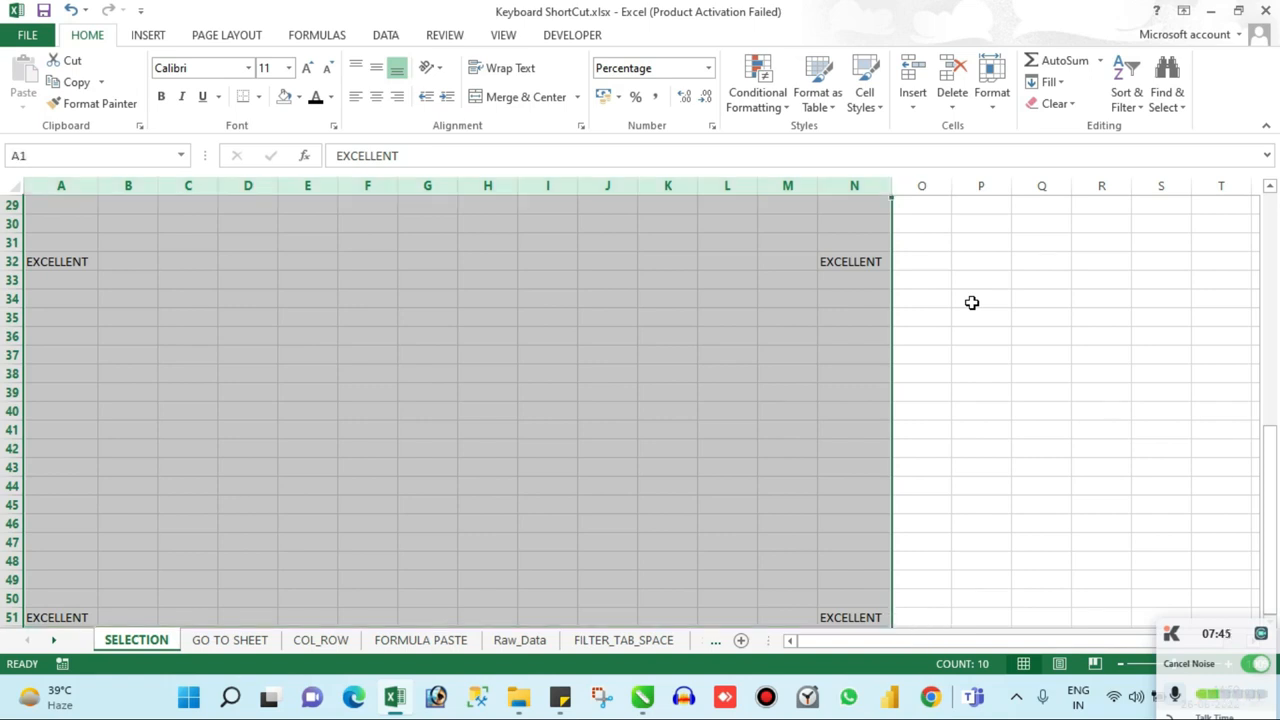
# Step: Clear the range selection and return to the start of the sheet at empty cell D1
pyautogui.scroll(-20, 971, 302)
pyautogui.scroll(-17, 71, 528)
pyautogui.scroll(-20, 241, 421)
pyautogui.scroll(20, 241, 421)
pyautogui.scroll(9, 238, 326)
pyautogui.click(263, 279)
pyautogui.scroll(1, 259, 272)
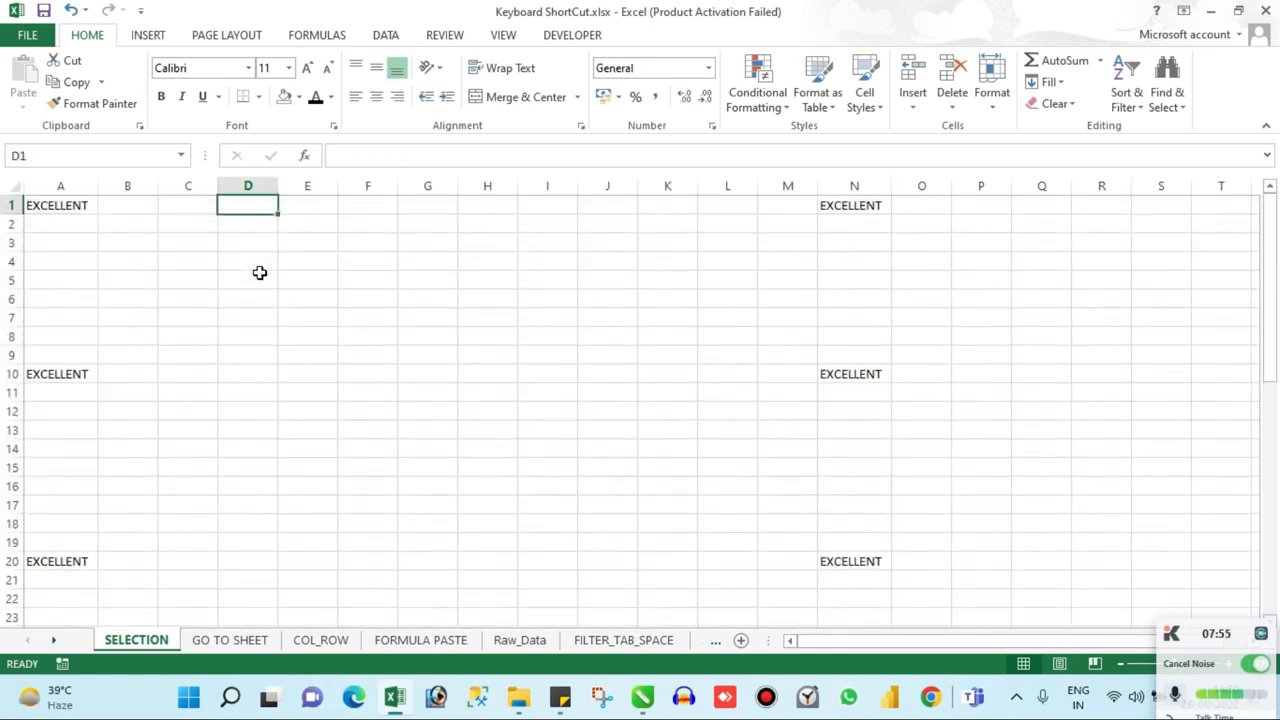
# Step: Move to cell A1 and select across row 1 through the next filled cell, covering A1:N1
pyautogui.press('Left')
pyautogui.press('Left')
pyautogui.press('Left')
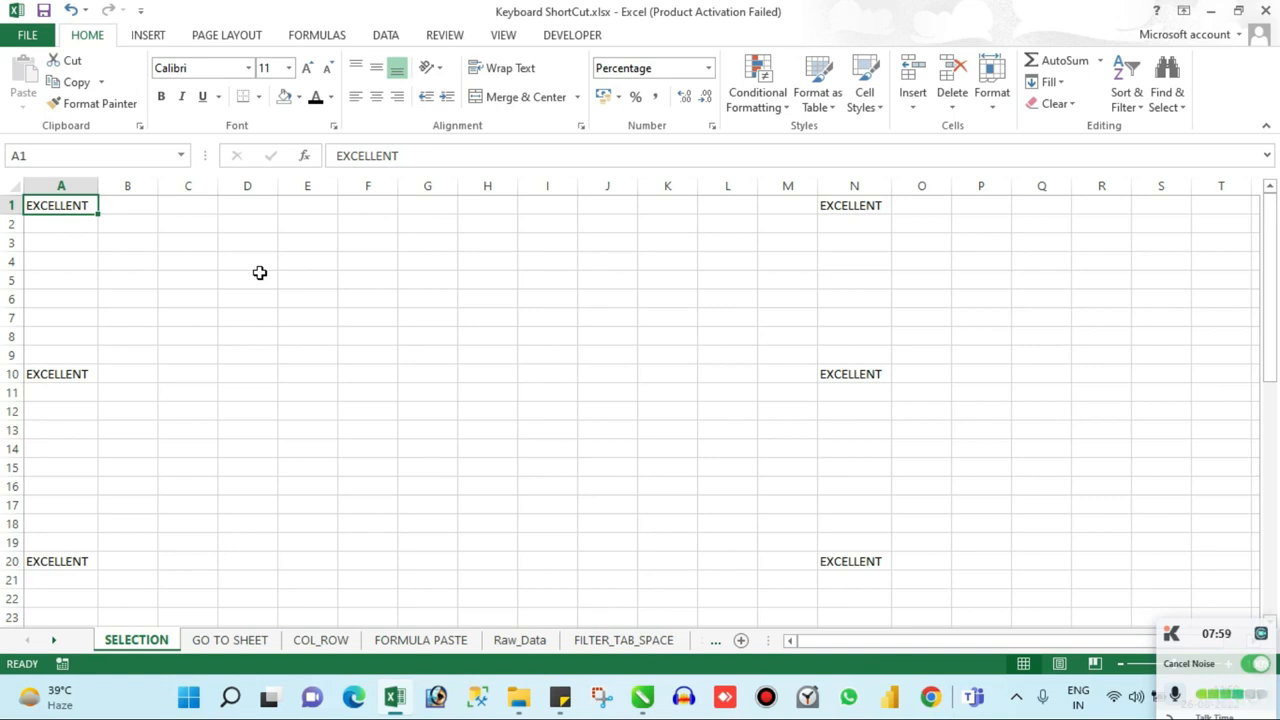
pyautogui.hotkey('ctrl', 'shift', 'Right')
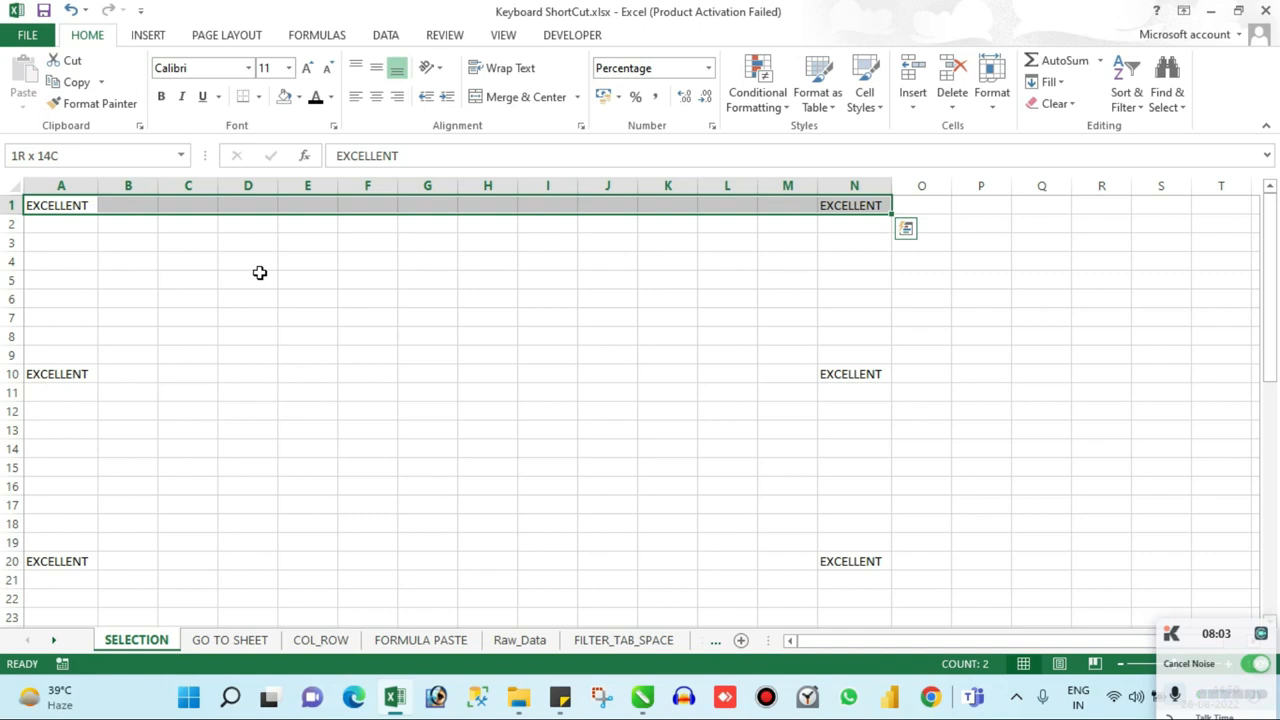
pyautogui.hotkey('ctrl', 'shift', 'Down')
# Step: Insert 27 blank columns at column H, shifting the entries in column N to column AO
pyautogui.press('Right')
pyautogui.press('Right')
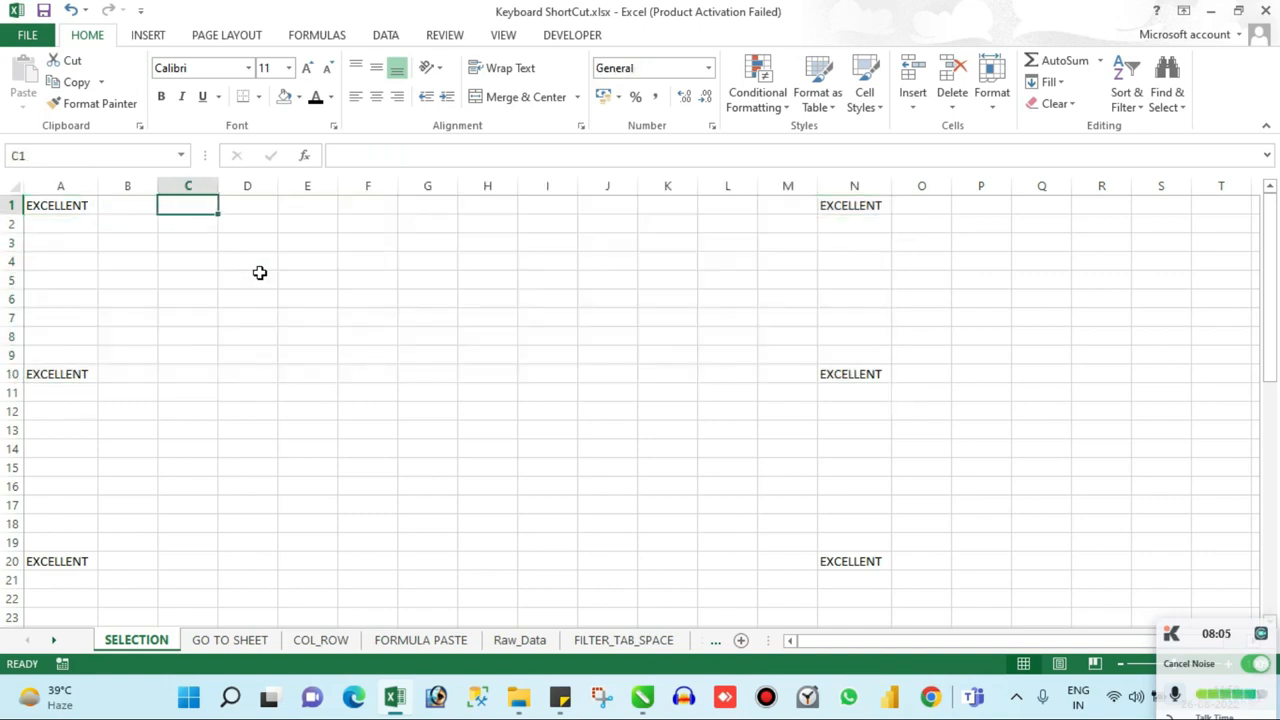
pyautogui.press('Right')
pyautogui.press('Right')
pyautogui.press('Right')
pyautogui.press('Right')
pyautogui.press('Right')
pyautogui.hotkey('ctrl', 'space')
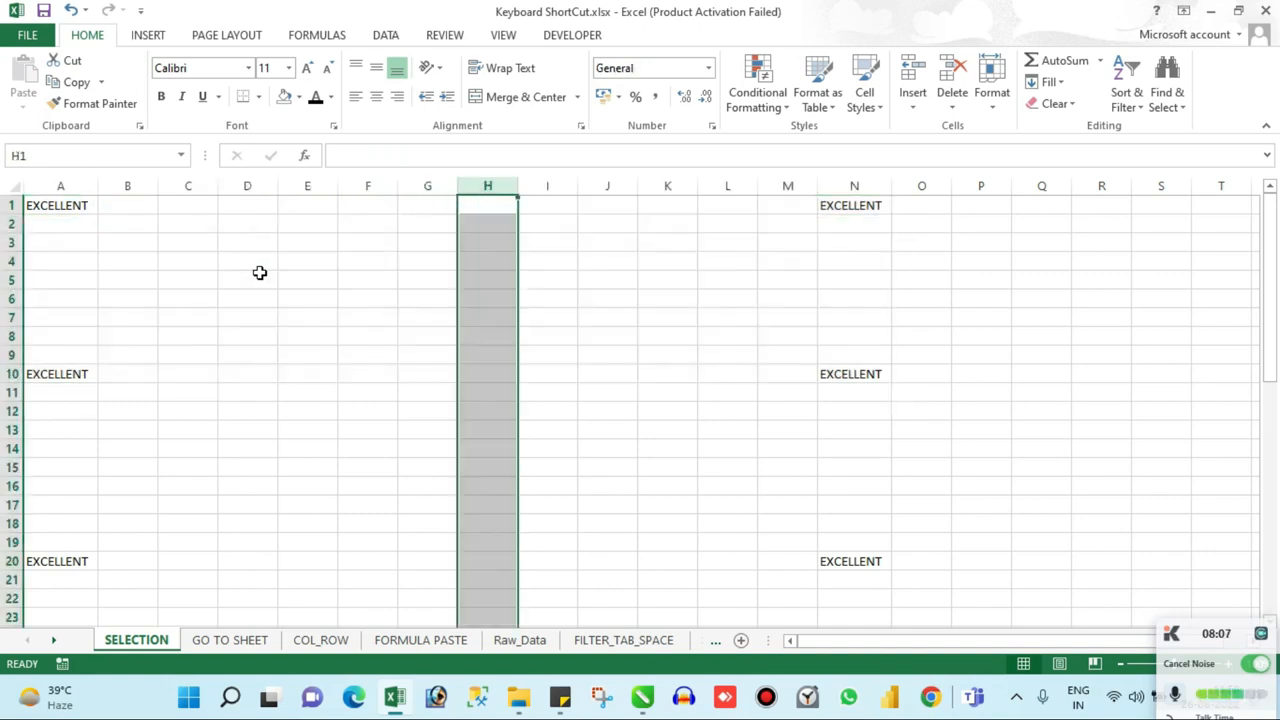
pyautogui.hotkey('ctrl', 'shift', '+')
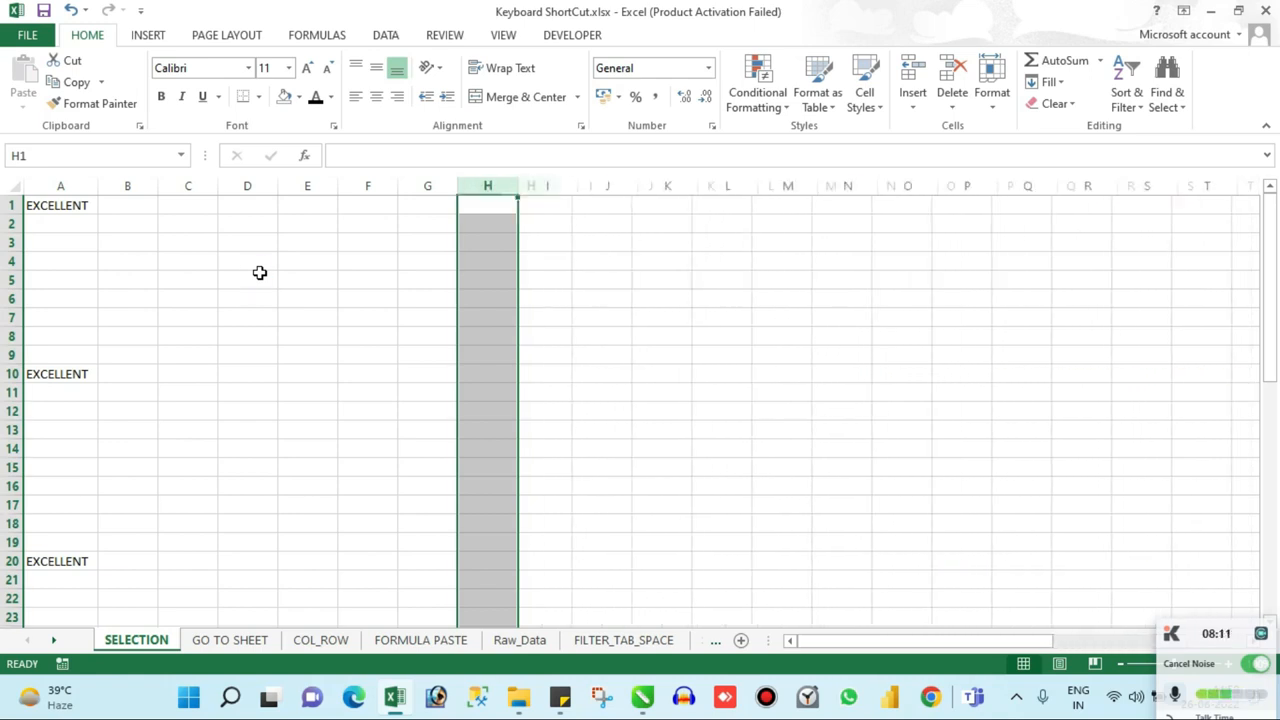
# Step: From cell A1, select across to the filled cell AO1 and extend the selection down through the filled rows to row 51
pyautogui.hotkey('ctrl', 'Right')
pyautogui.hotkey('ctrl', 'Left')
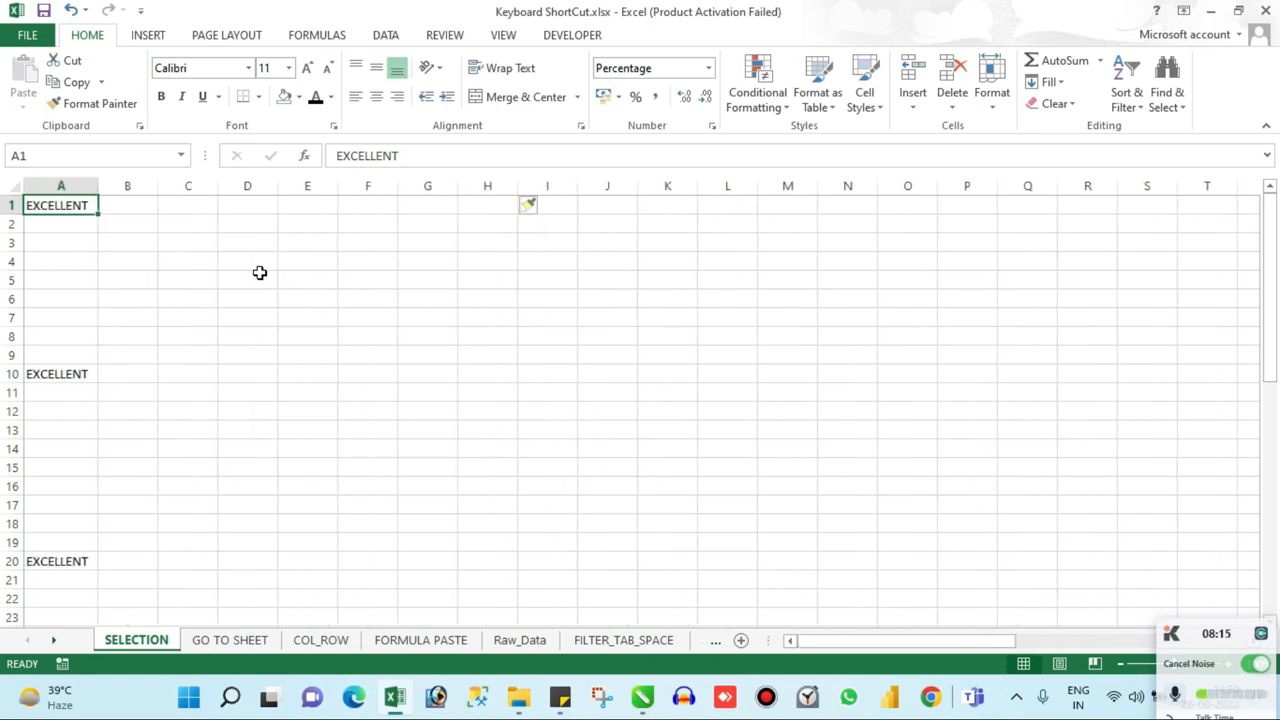
pyautogui.hotkey('ctrl', 'shift', 'Right')
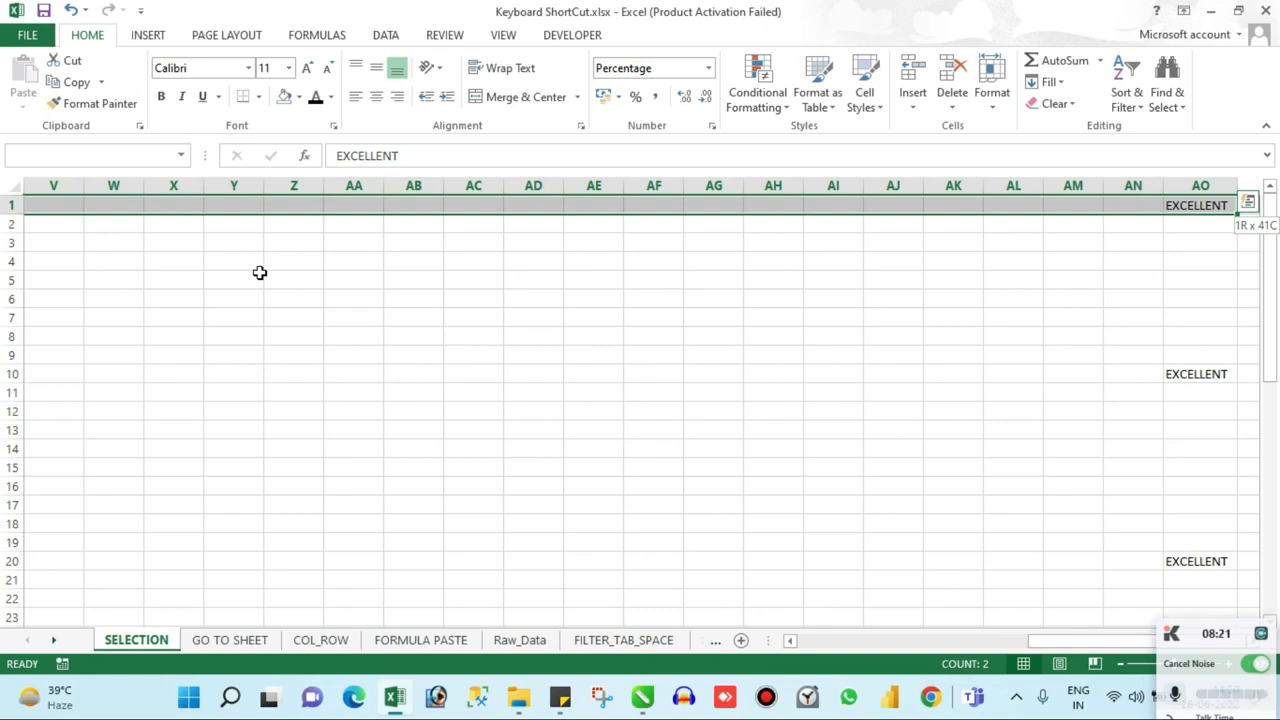
pyautogui.hotkey('ctrl', 'shift', 'Down')
pyautogui.hotkey('ctrl', 'shift', 'Down')
pyautogui.hotkey('ctrl', 'shift', 'Down')
pyautogui.hotkey('ctrl', 'shift', 'Down')
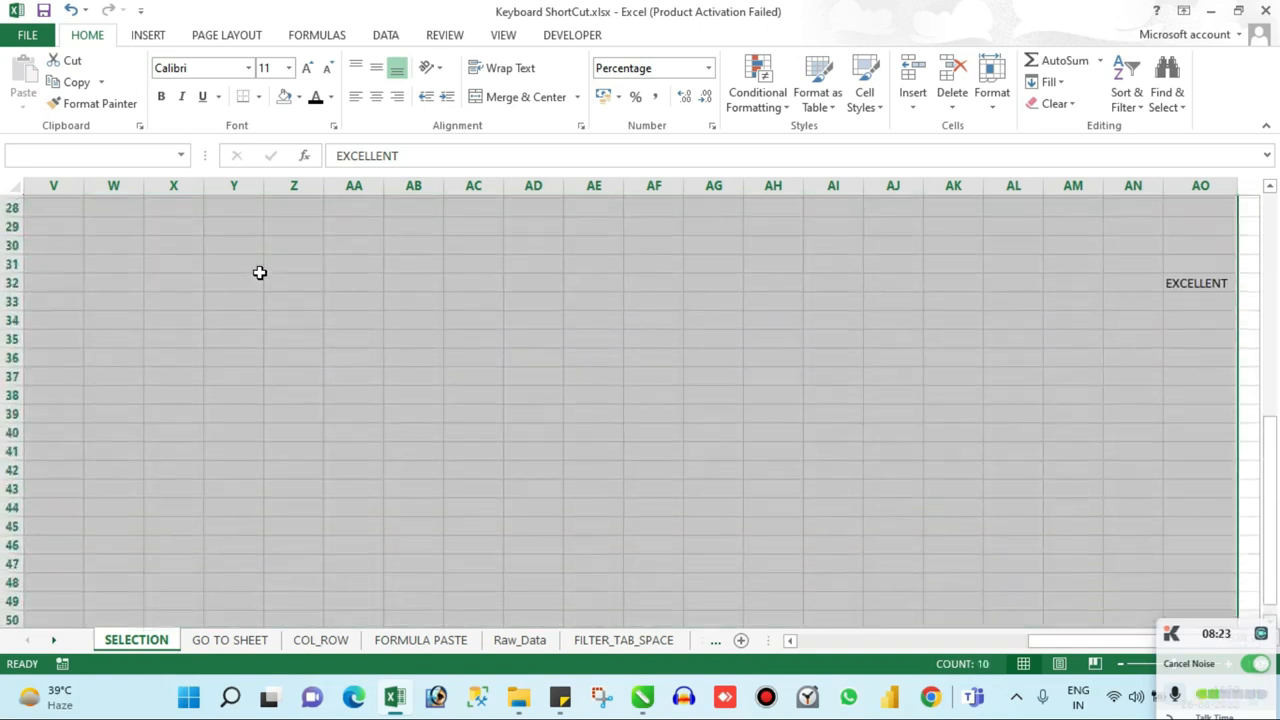
# Step: Shrink the selection back up to row 1 and across to cell A1 only
pyautogui.hotkey('ctrl', 'shift', 'Up')
pyautogui.hotkey('ctrl', 'shift', 'Up')
pyautogui.hotkey('ctrl', 'shift', 'Up')
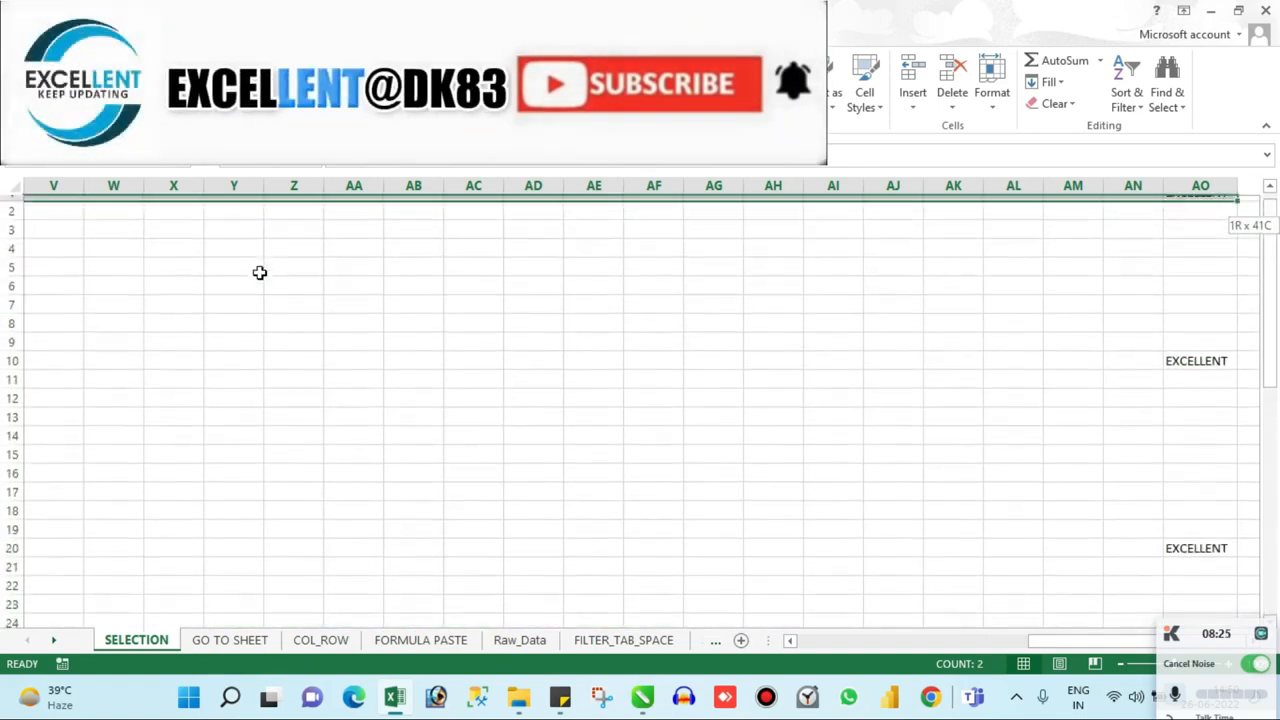
pyautogui.hotkey('ctrl', 'shift', 'Left')
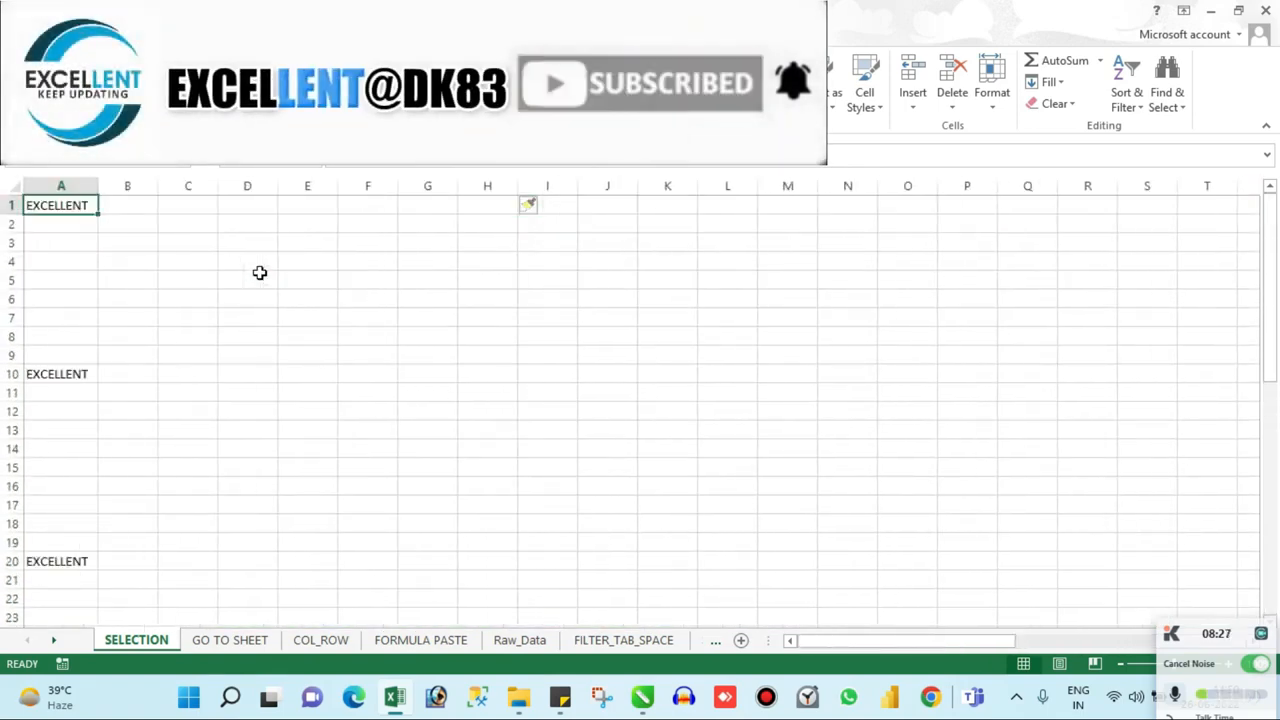
# Step: Delete 23 blank columns at column D, bringing the entries in column AO back to column R
pyautogui.press('Right')
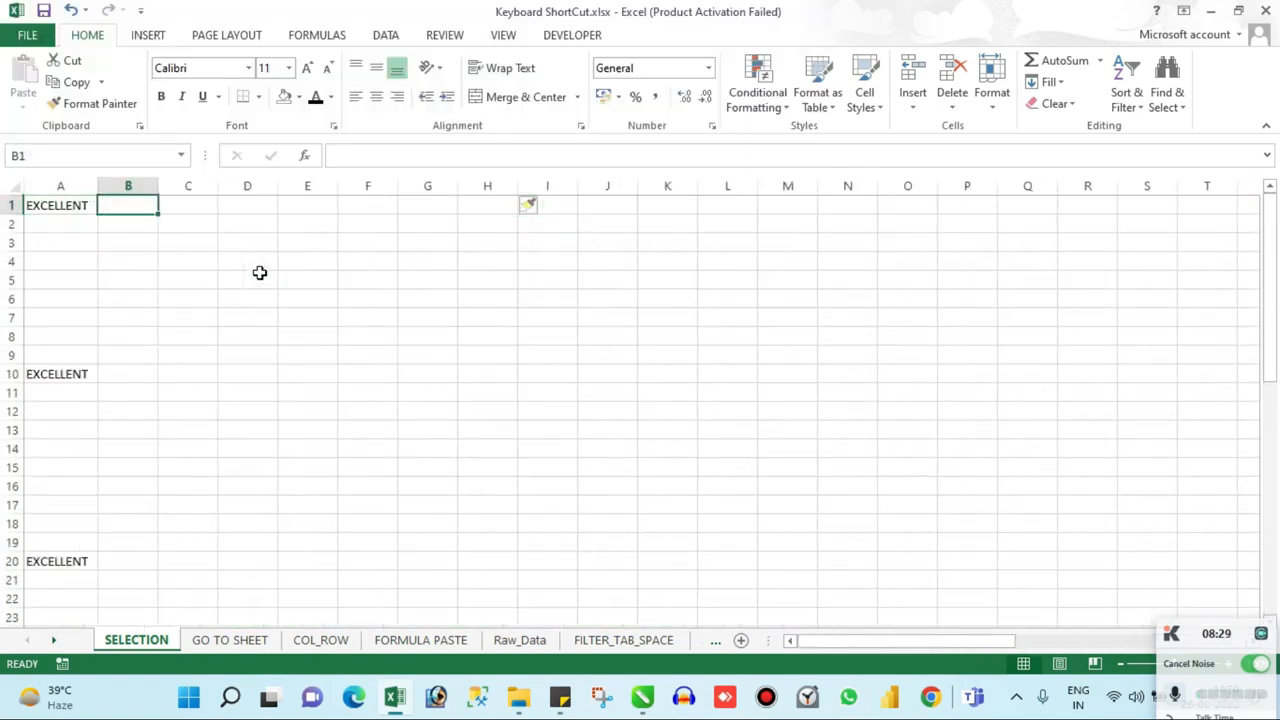
pyautogui.press('Right')
pyautogui.press('Right')
pyautogui.hotkey('ctrl', 'space')
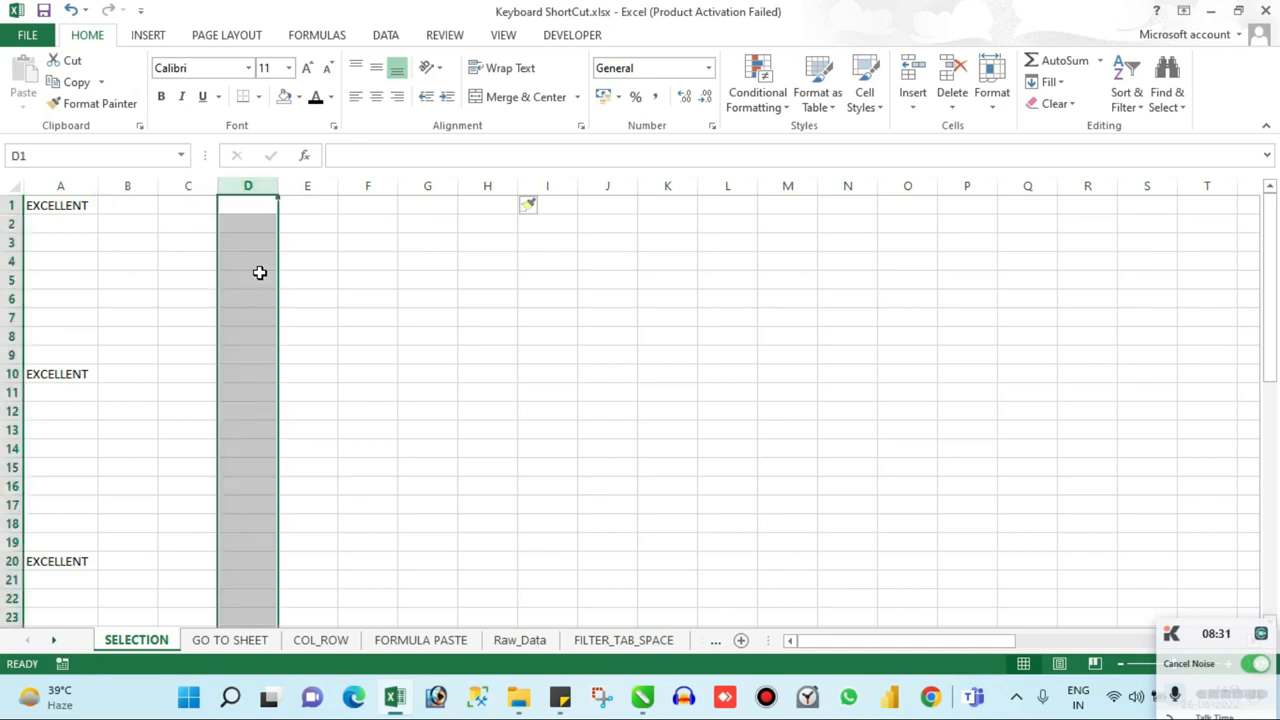
pyautogui.hotkey('ctrl', '-')
pyautogui.hotkey('ctrl', '-')
pyautogui.hotkey('ctrl', '-')
pyautogui.hotkey('ctrl', '-')
pyautogui.hotkey('ctrl', '-')
pyautogui.hotkey('ctrl', '-')
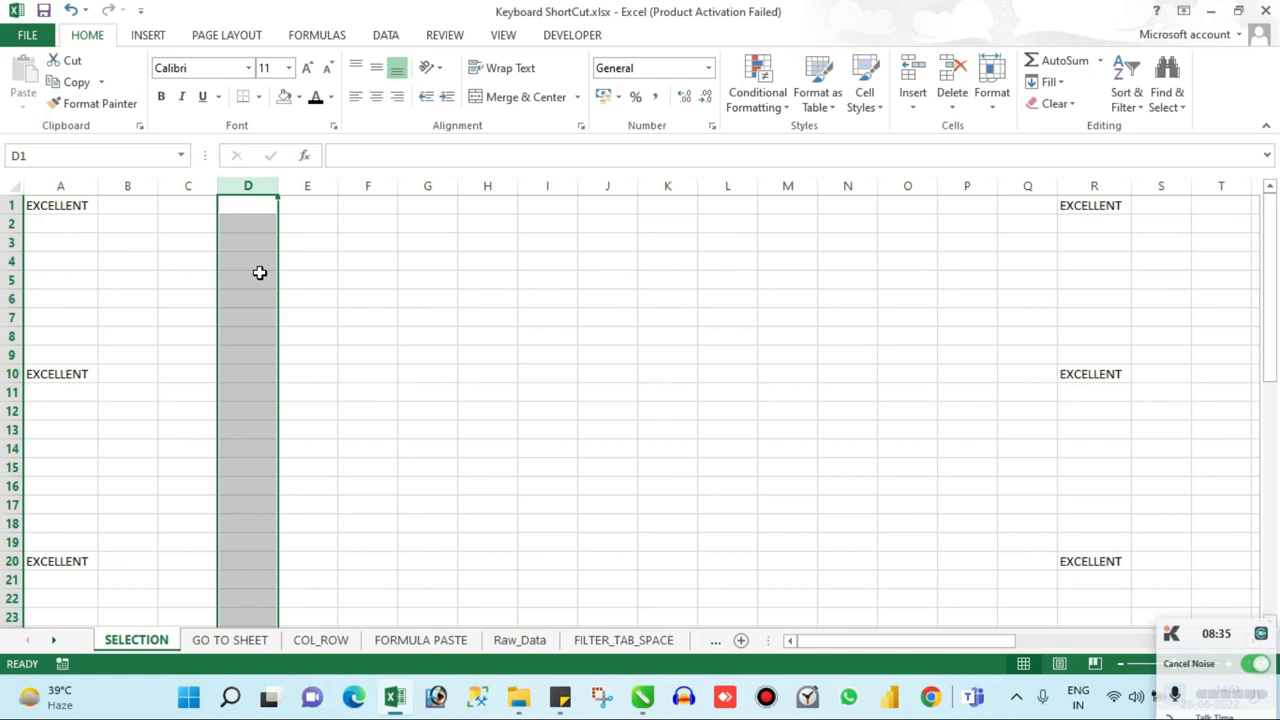
pyautogui.press('Up')
# Step: Switch to the GO TO SHEET worksheet and back to SELECTION
pyautogui.hotkey('ctrl', 'pagedown')
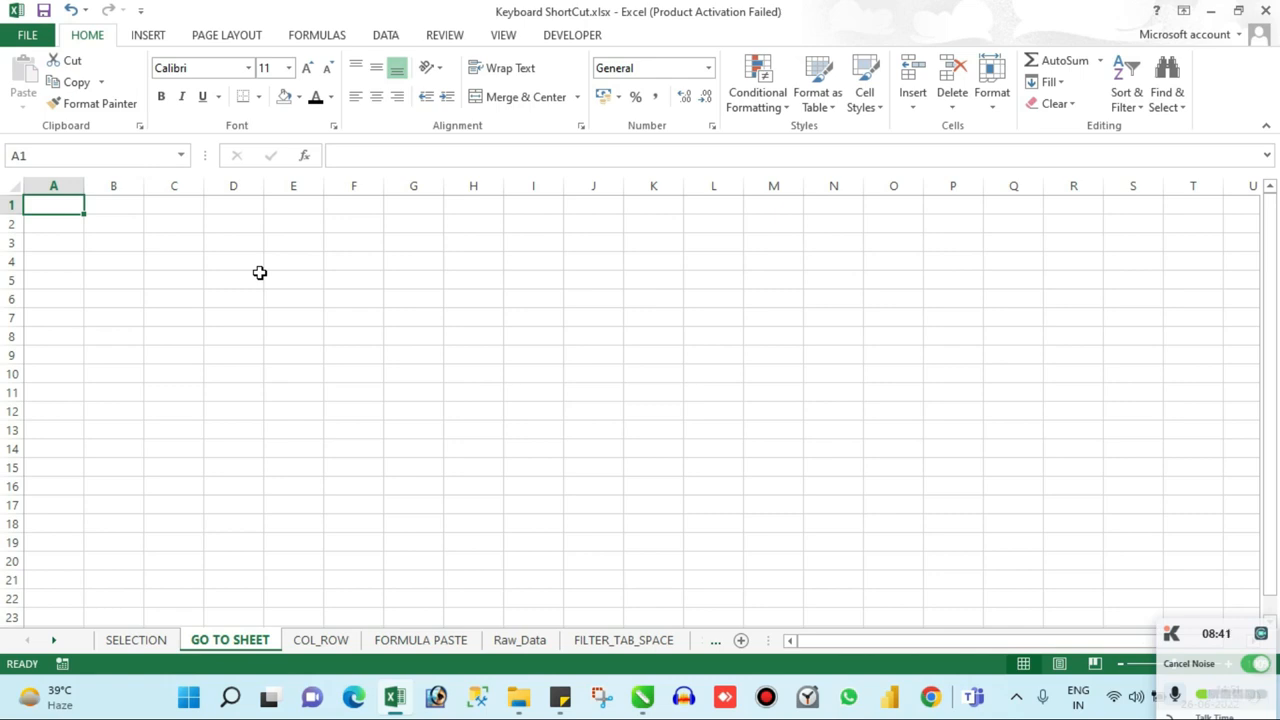
pyautogui.hotkey('ctrl', 'pageup')
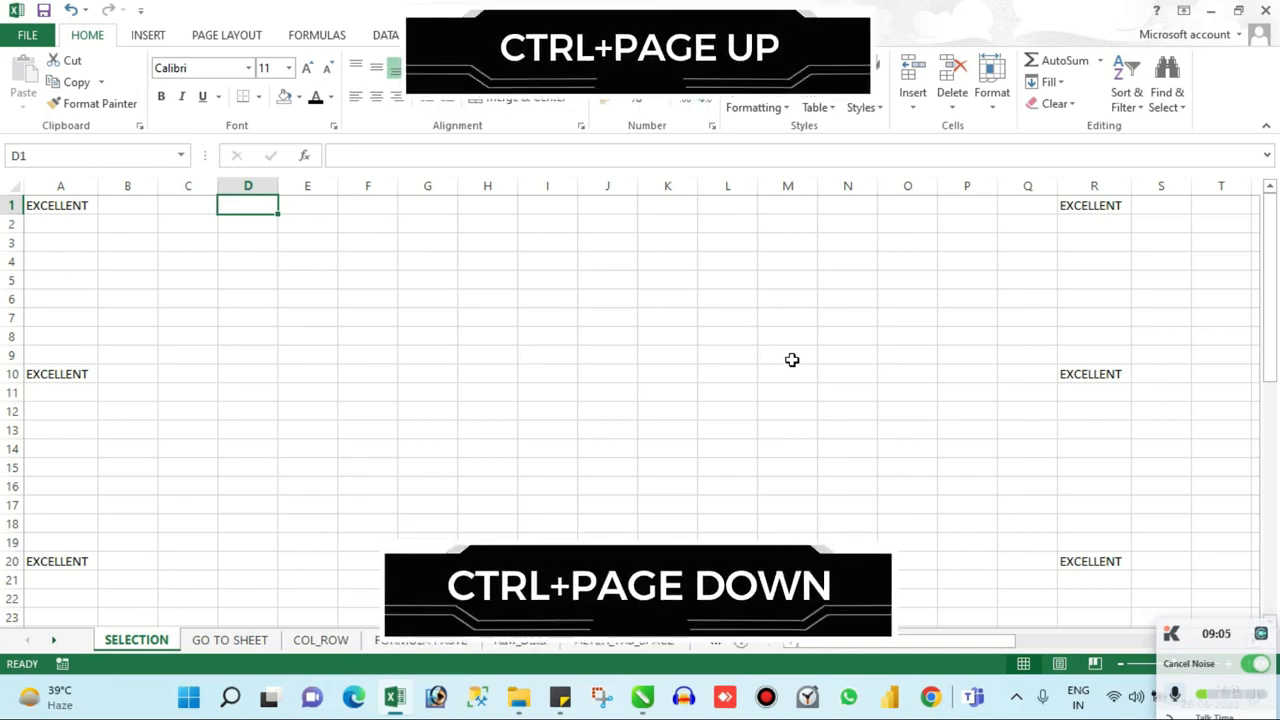
# Step: Step forward through the worksheets to Special_Keys and back to SELECTION
pyautogui.hotkey('ctrl', 'pagedown')
pyautogui.hotkey('ctrl', 'pagedown')
pyautogui.hotkey('ctrl', 'pagedown')
pyautogui.hotkey('ctrl', 'pagedown')
pyautogui.hotkey('ctrl', 'pagedown')
pyautogui.hotkey('ctrl', 'pagedown')
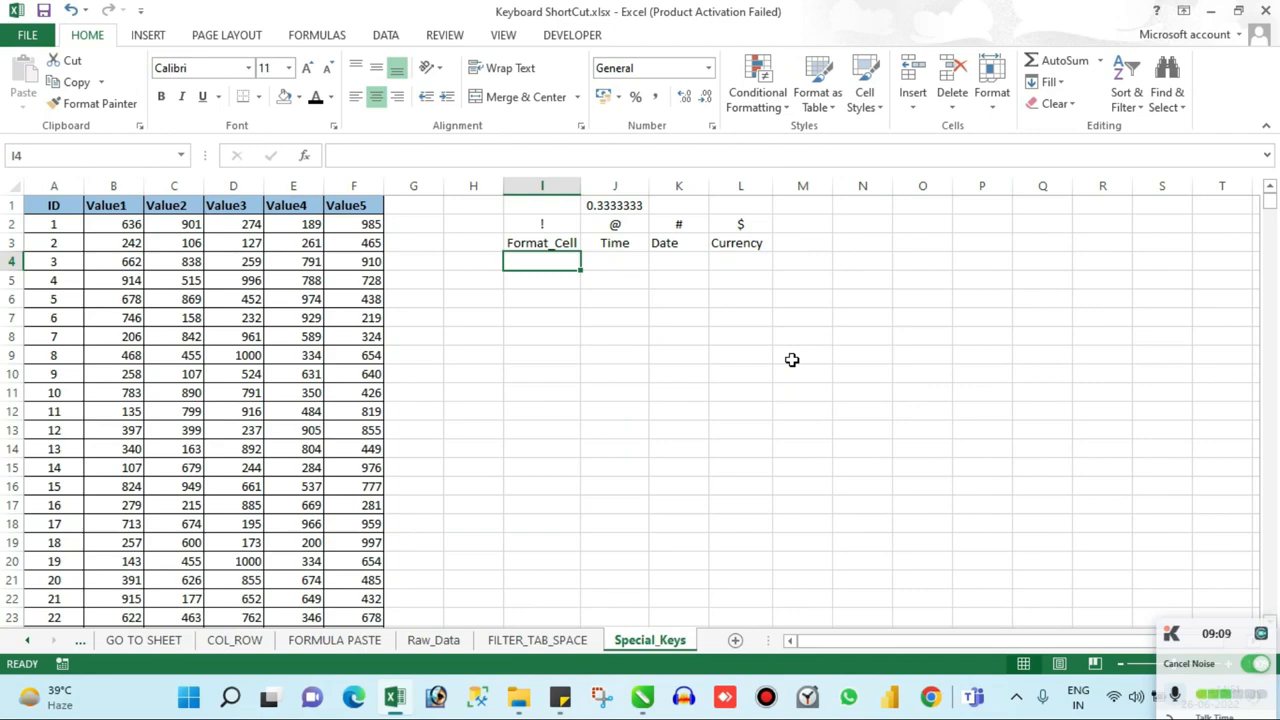
pyautogui.hotkey('ctrl', 'pageup')
pyautogui.hotkey('ctrl', 'pageup')
pyautogui.hotkey('ctrl', 'pageup')
pyautogui.hotkey('ctrl', 'pageup')
pyautogui.hotkey('ctrl', 'pageup')
pyautogui.hotkey('ctrl', 'pageup')
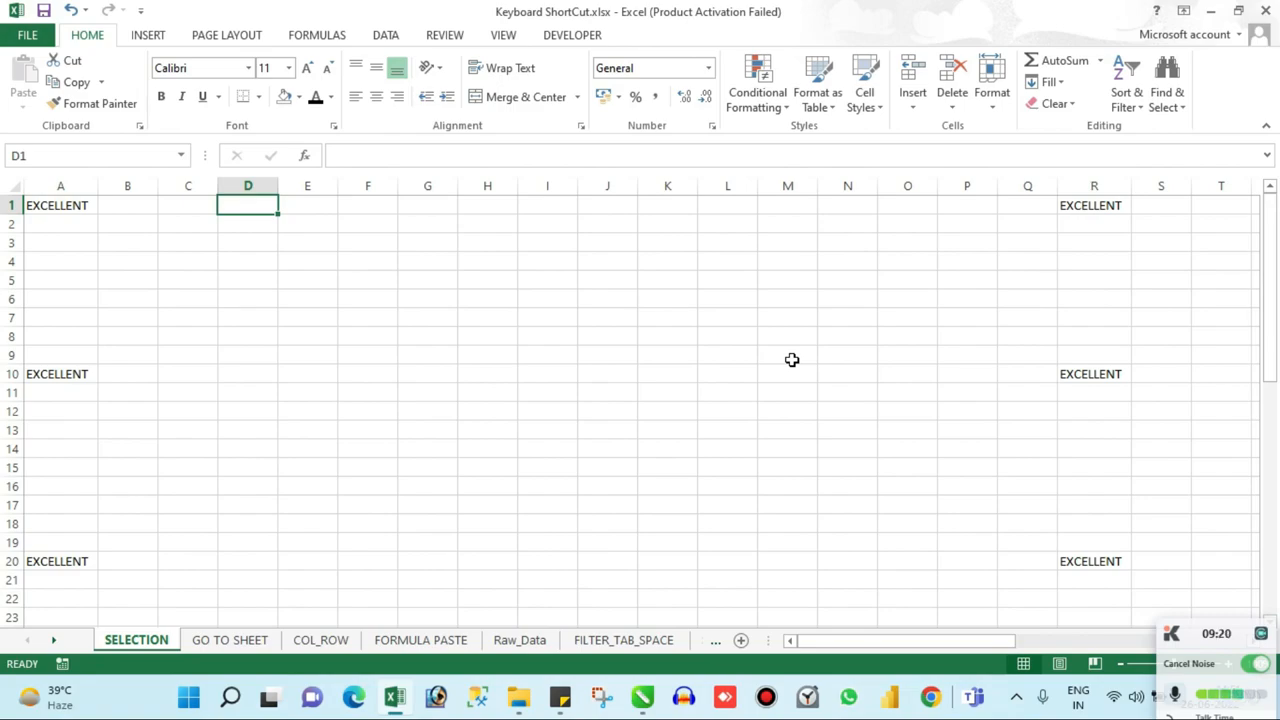
# Step: Go through the worksheets once more to Special_Keys, move back and forth around Raw_Data, and return to SELECTION
pyautogui.hotkey('ctrl', 'pagedown')
pyautogui.hotkey('ctrl', 'pagedown')
pyautogui.hotkey('ctrl', 'pagedown')
pyautogui.hotkey('ctrl', 'pagedown')
pyautogui.hotkey('ctrl', 'pagedown')
pyautogui.hotkey('ctrl', 'pagedown')
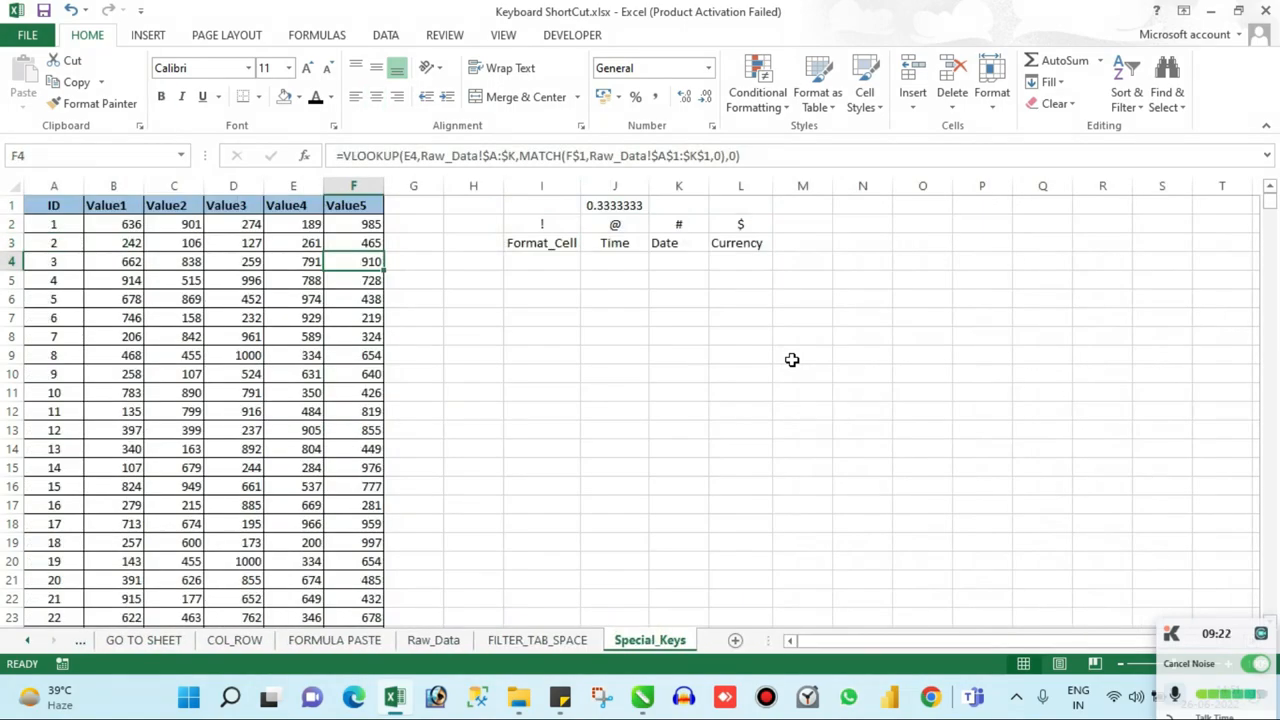
pyautogui.hotkey('ctrl', 'pageup')
pyautogui.hotkey('ctrl', 'pageup')
pyautogui.hotkey('ctrl', 'pageup')
pyautogui.hotkey('ctrl', 'pagedown')
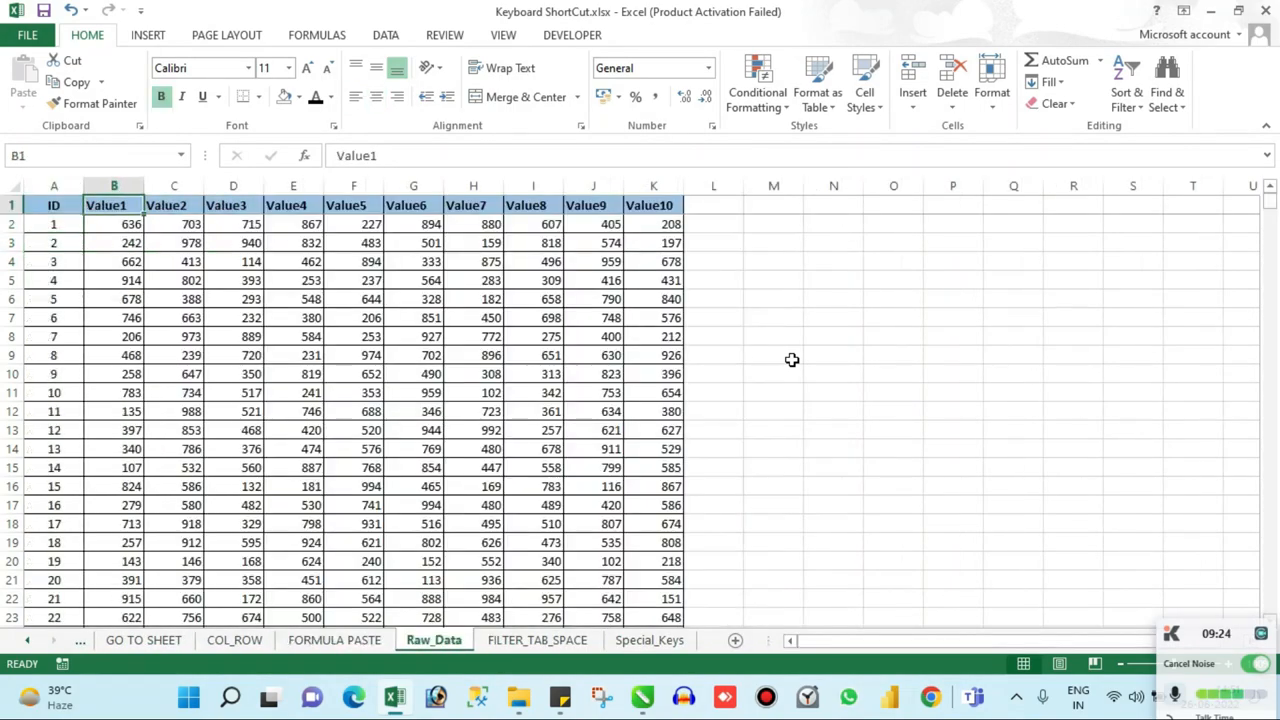
pyautogui.hotkey('ctrl', 'pagedown')
pyautogui.hotkey('ctrl', 'pageup')
pyautogui.hotkey('ctrl', 'pageup')
pyautogui.hotkey('ctrl', 'pageup')
pyautogui.hotkey('ctrl', 'pageup')
pyautogui.hotkey('ctrl', 'pageup')
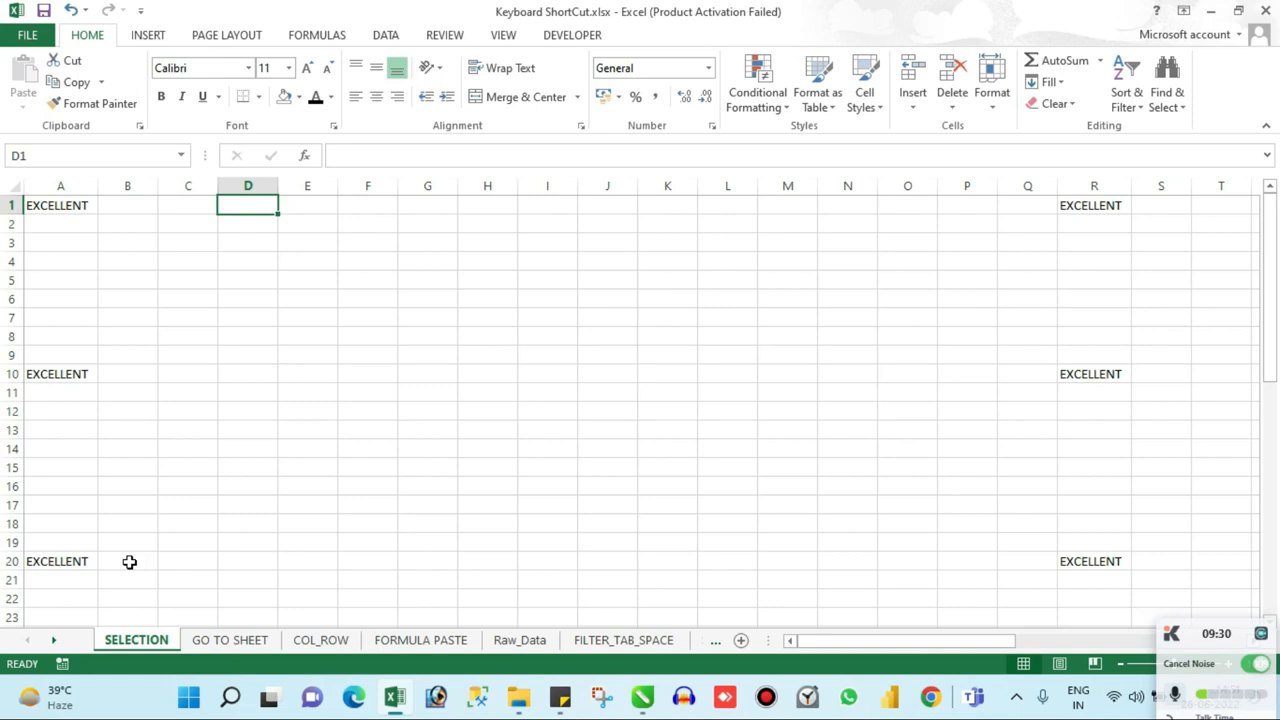
# Step: Bring up the list of all worksheets and activate Raw_Data from it
pyautogui.rightClick(56, 641)
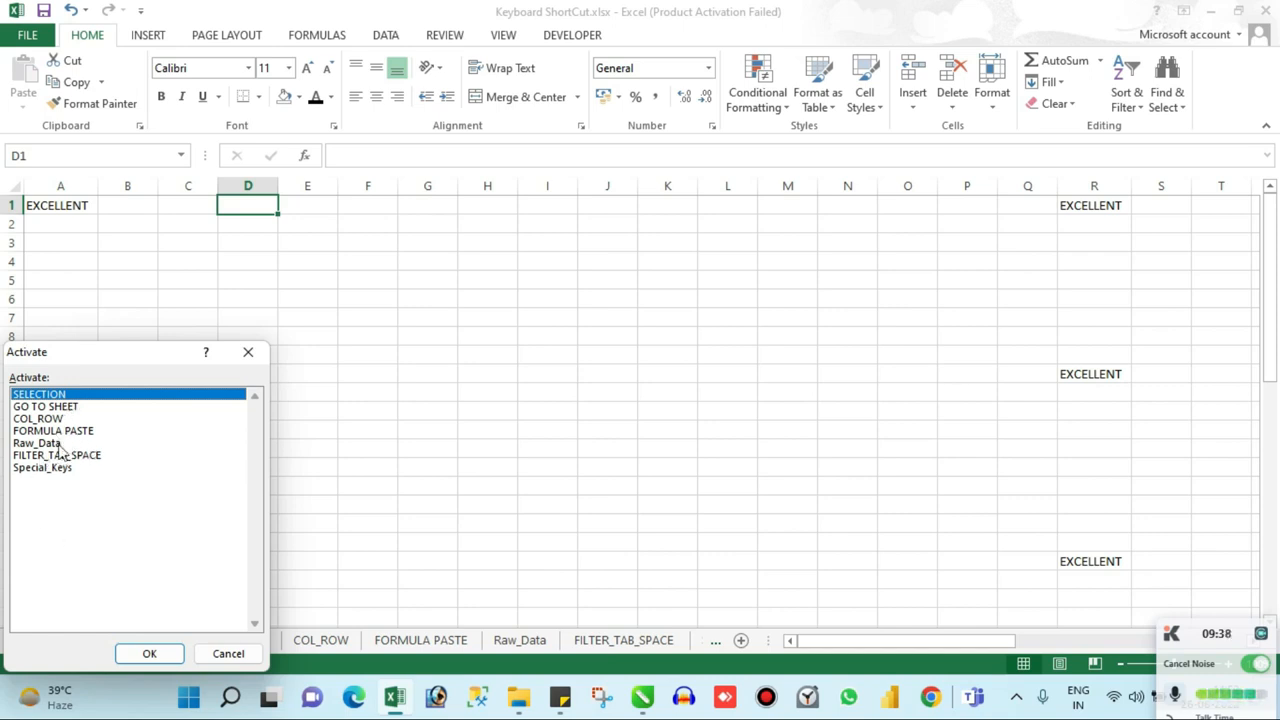
pyautogui.click(45, 443)
pyautogui.click(135, 653)
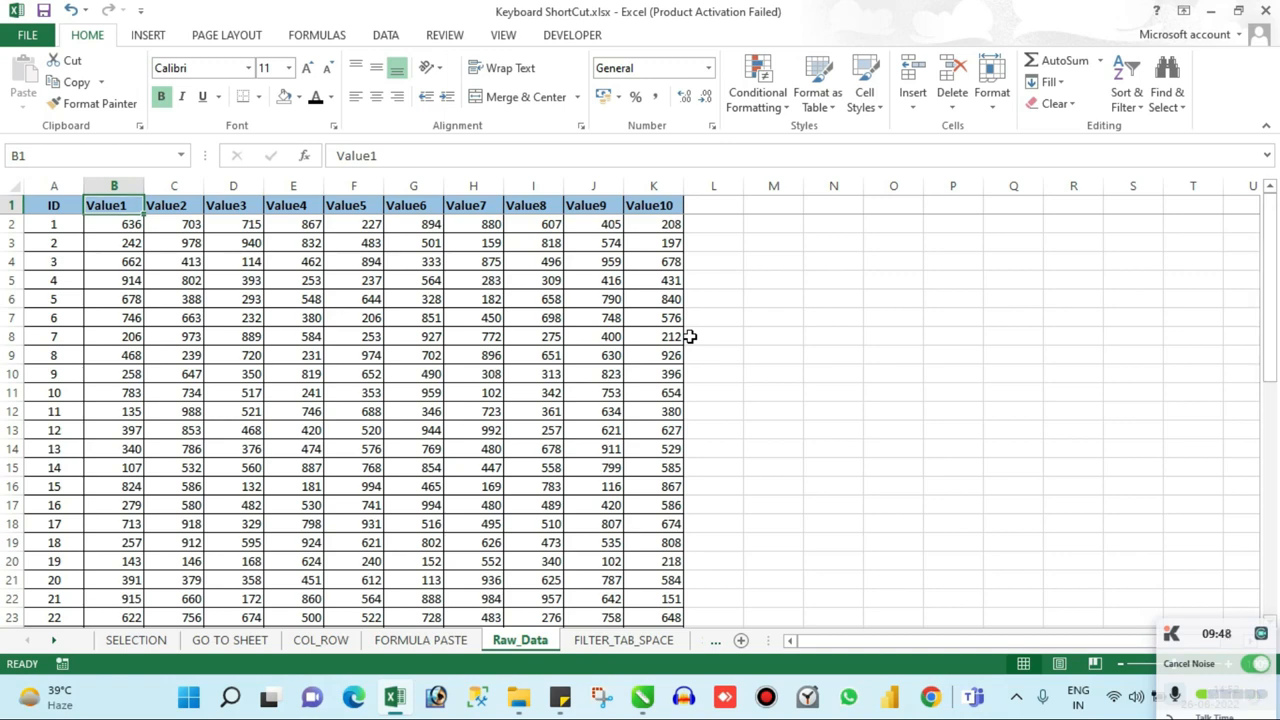
# Step: Step back through the worksheets to SELECTION and forward to COL_ROW
pyautogui.hotkey('ctrl', 'pageup')
pyautogui.hotkey('ctrl', 'pageup')
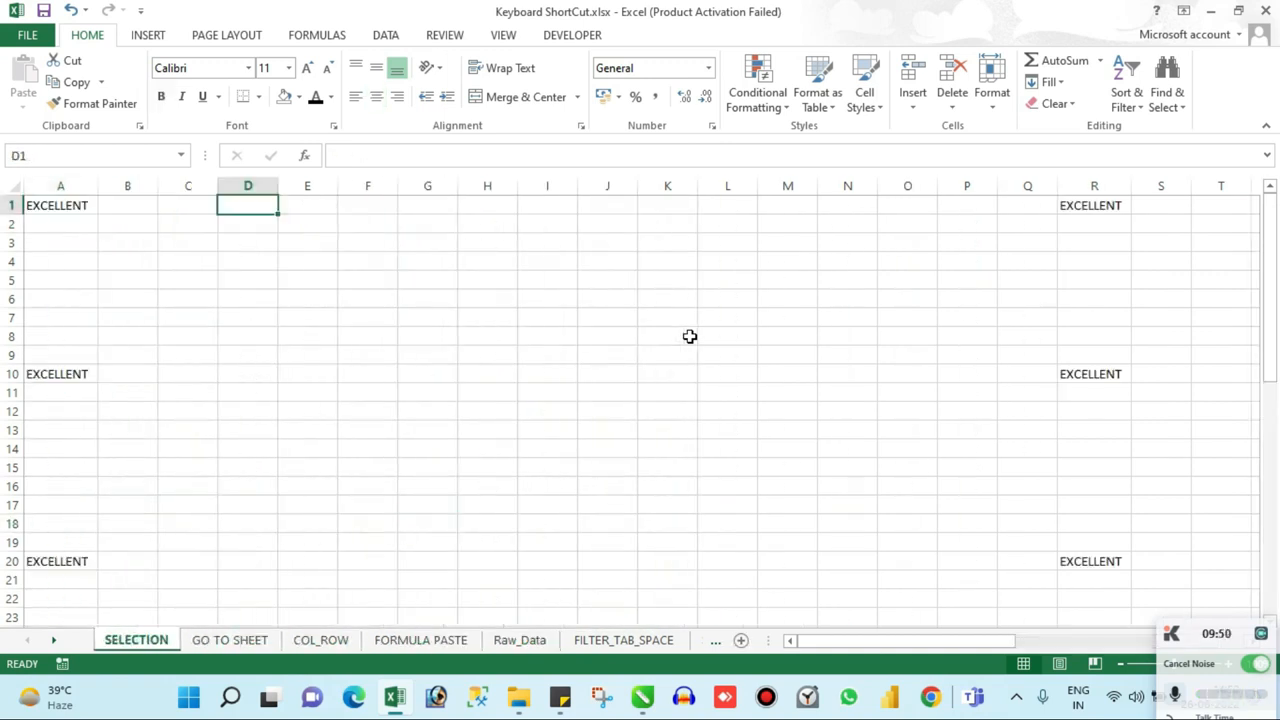
pyautogui.hotkey('ctrl', 'pagedown')
pyautogui.hotkey('ctrl', 'pagedown')
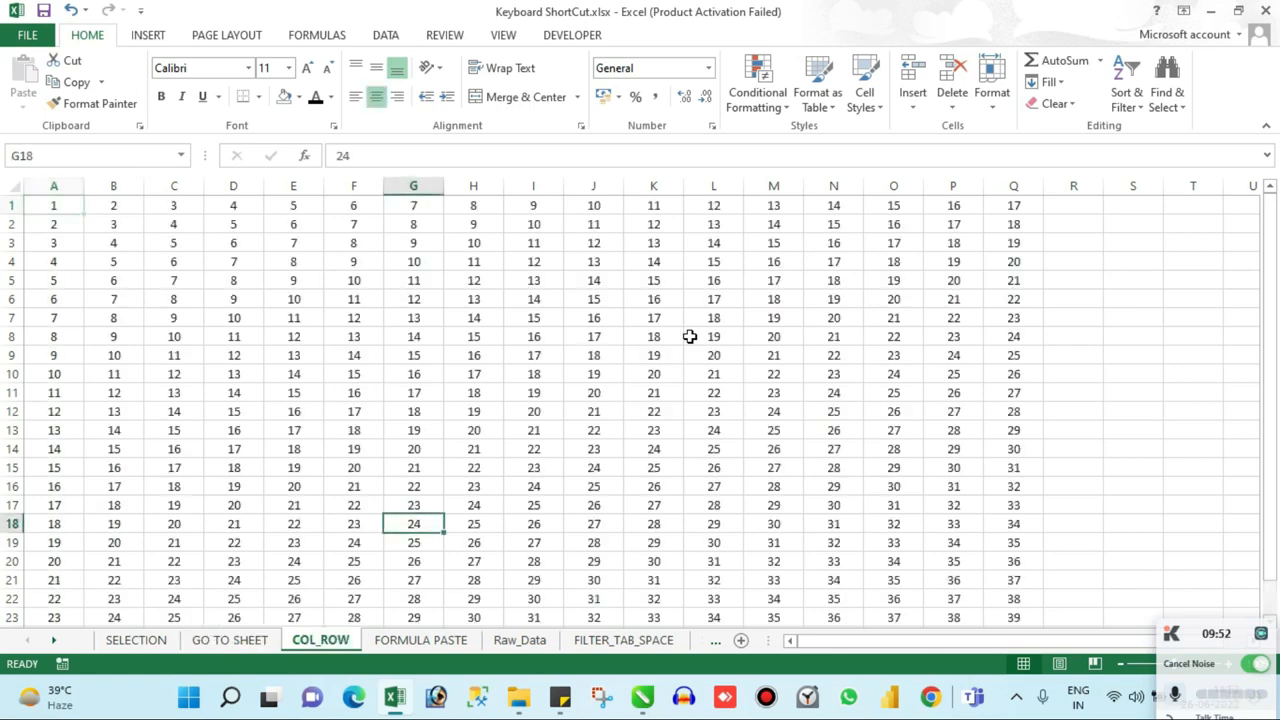
# Step: Jump to cell A1 at the corner of the COL_ROW data and move the active cell to B1
pyautogui.hotkey('ctrl', 'Up')
pyautogui.hotkey('ctrl', 'Left')
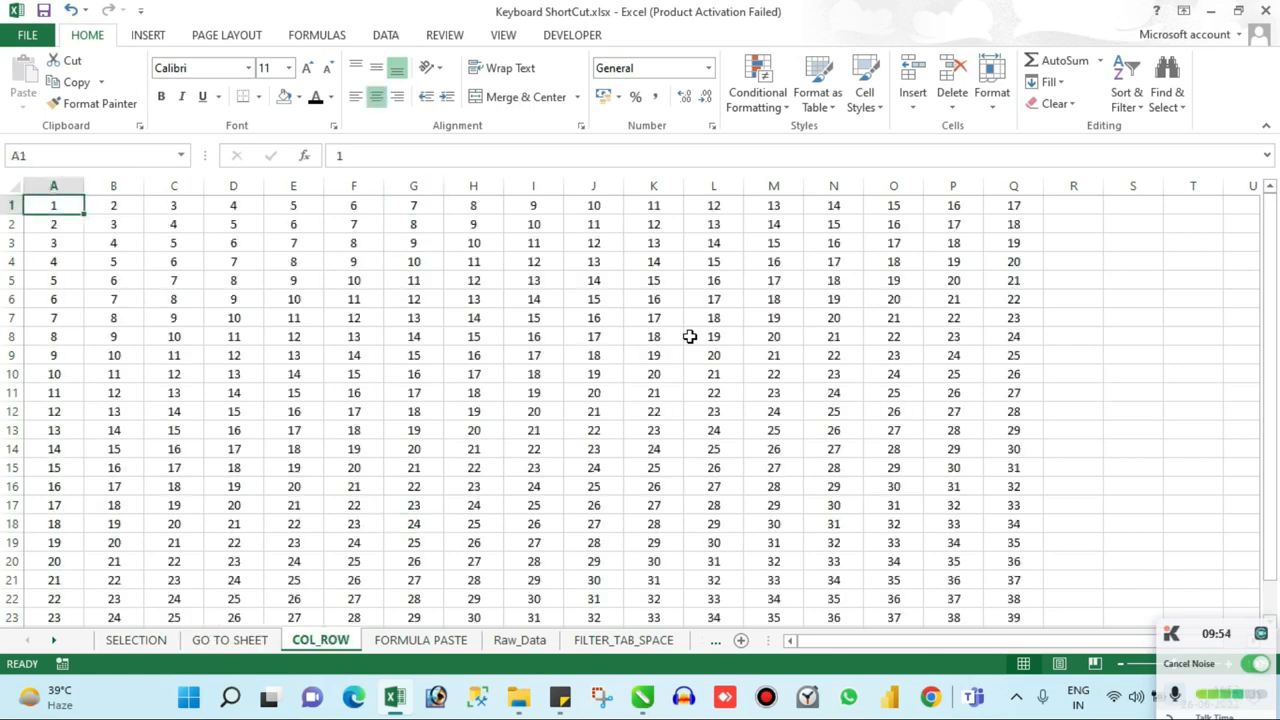
pyautogui.press('Right')
pyautogui.press('Right')
pyautogui.press('Left')
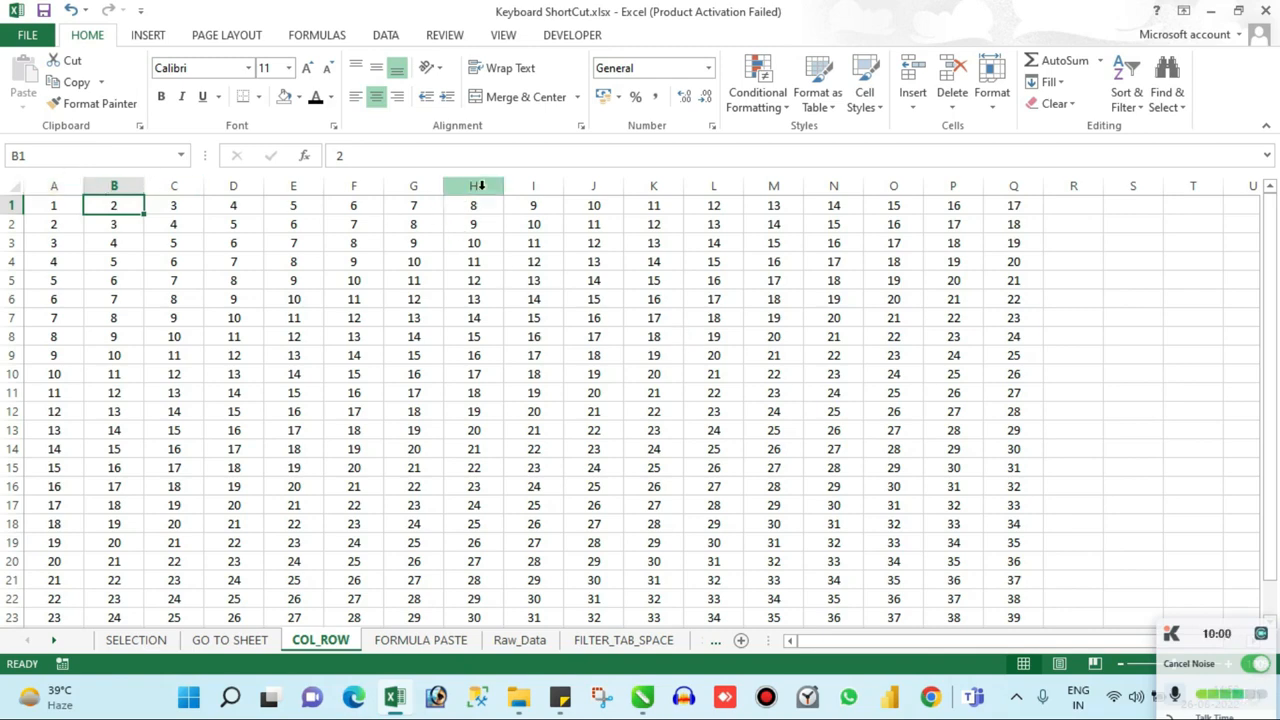
# Step: Select the entire columns A through H on the COL_ROW sheet
pyautogui.click(67, 177)
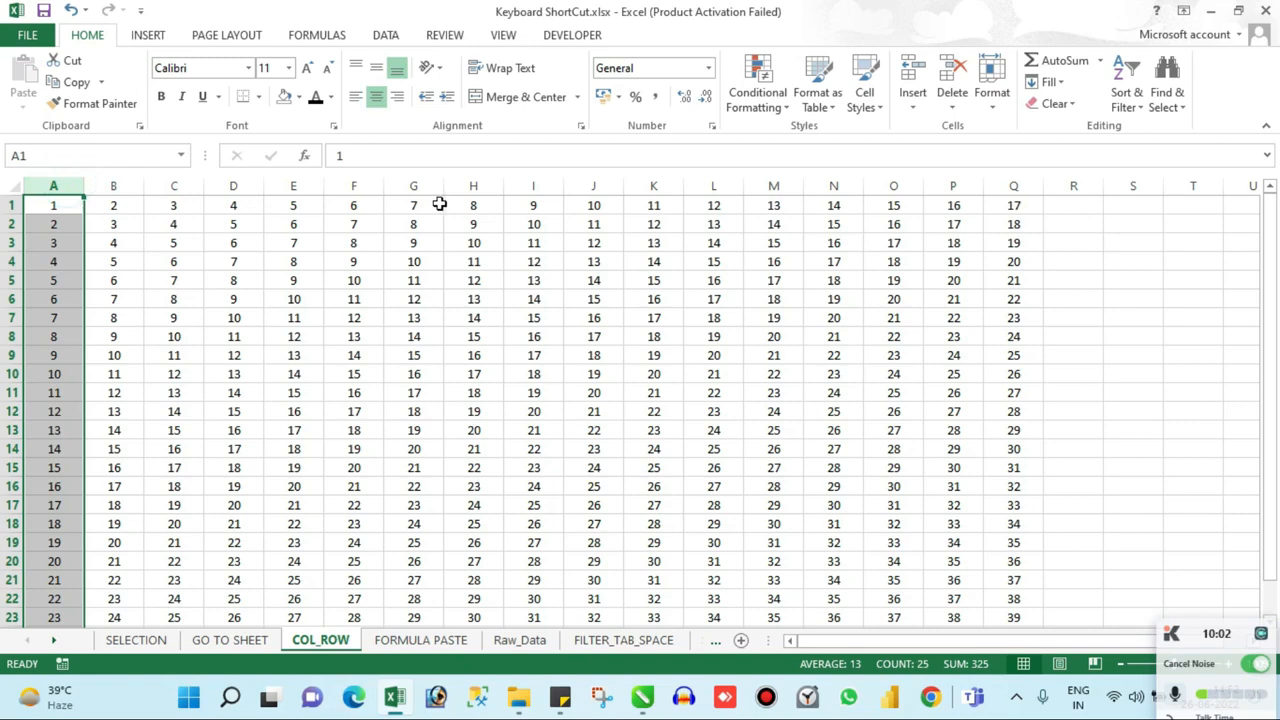
pyautogui.click(63, 183)
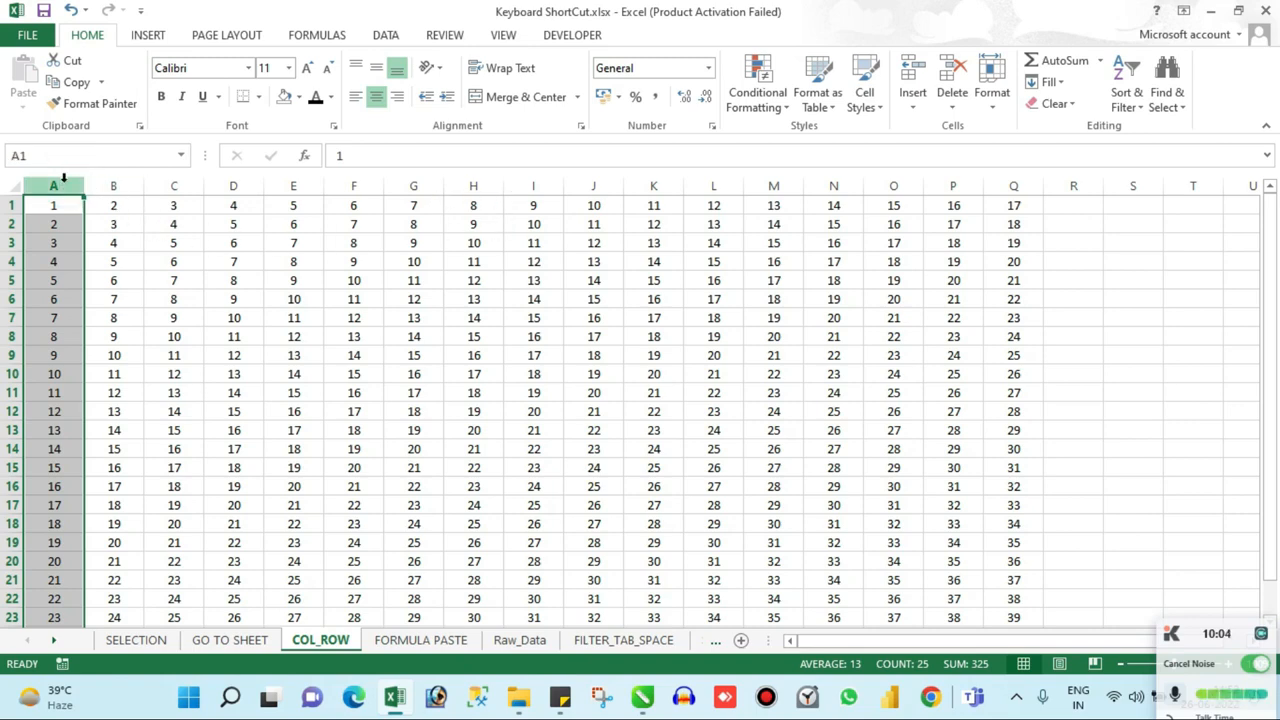
pyautogui.keyDown('shift'); pyautogui.click(474, 184); pyautogui.keyUp('shift')
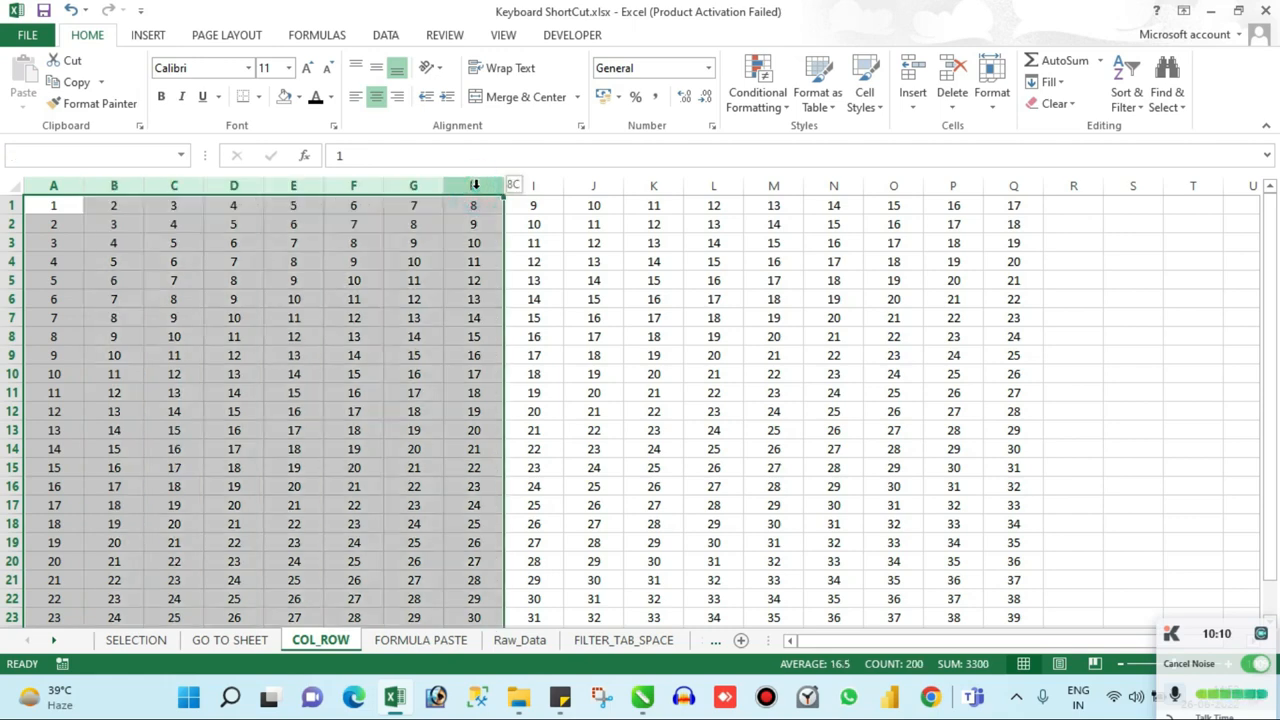
# Step: Clear the column selection and make Q1, the last filled cell of row 1, the active cell
pyautogui.click(418, 256)
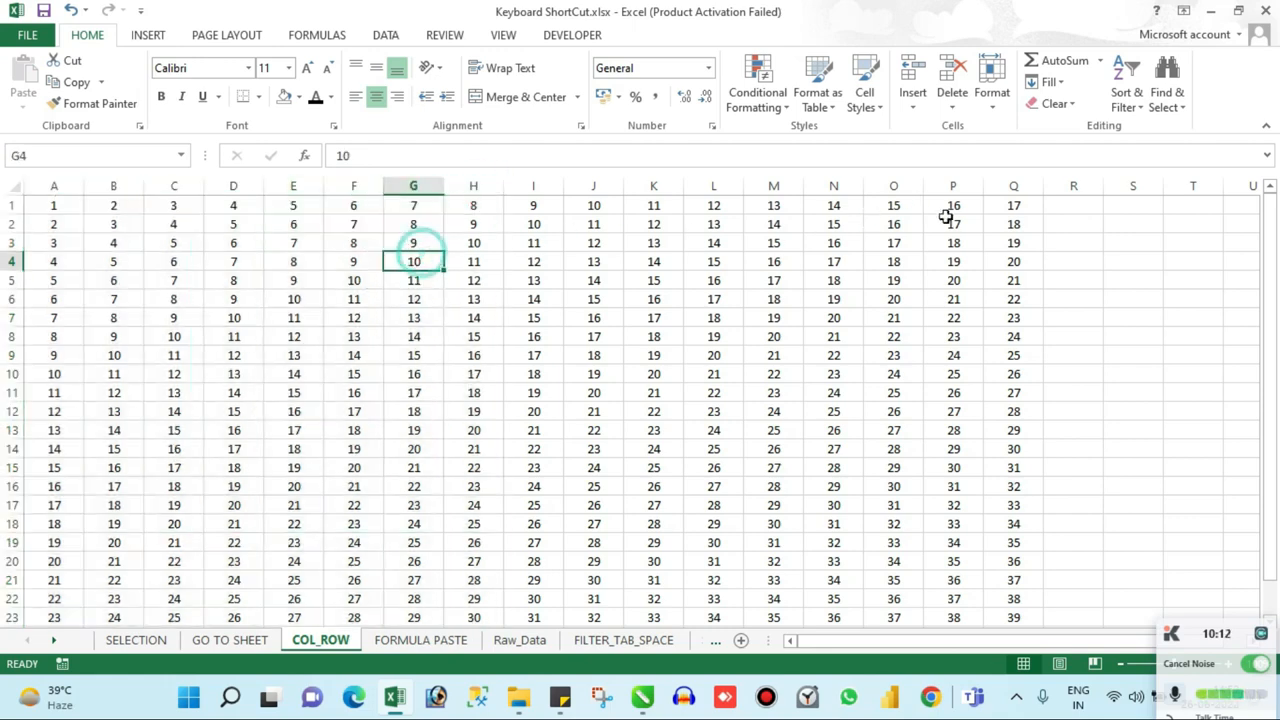
pyautogui.click(988, 211)
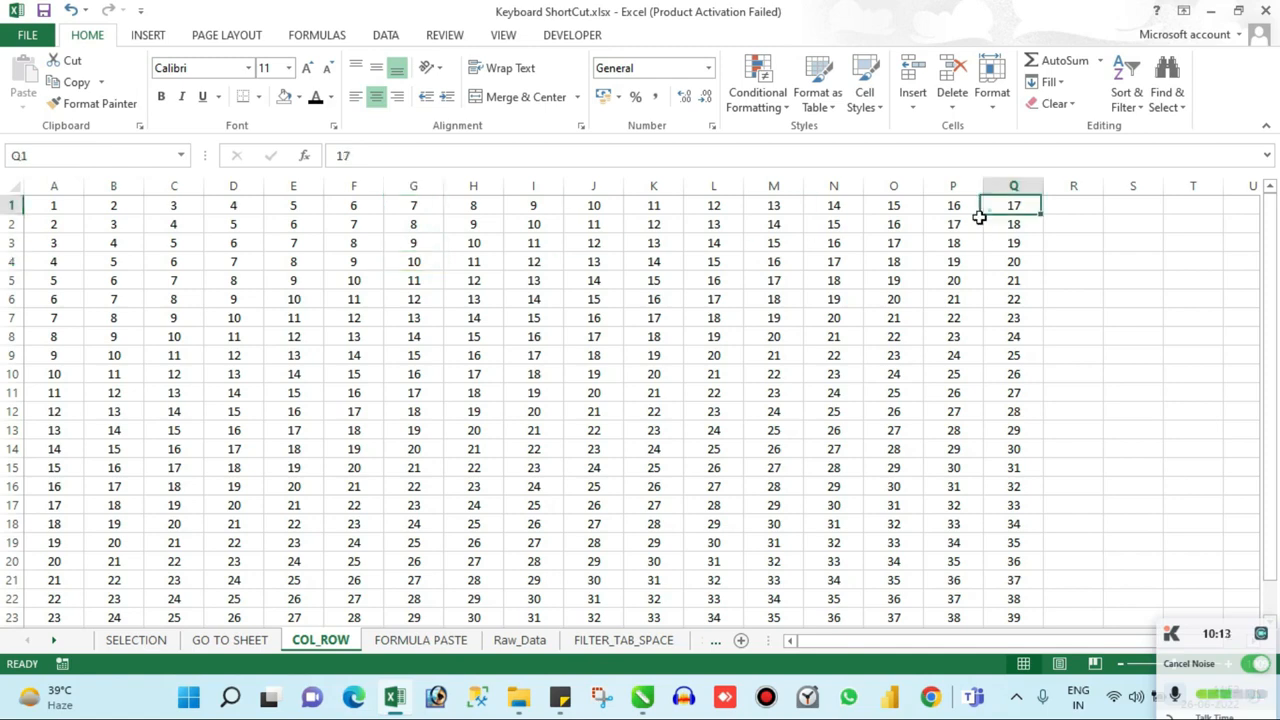
# Step: Select the entire columns A through Q, then clear the selection and return to cell A1
pyautogui.click(56, 185)
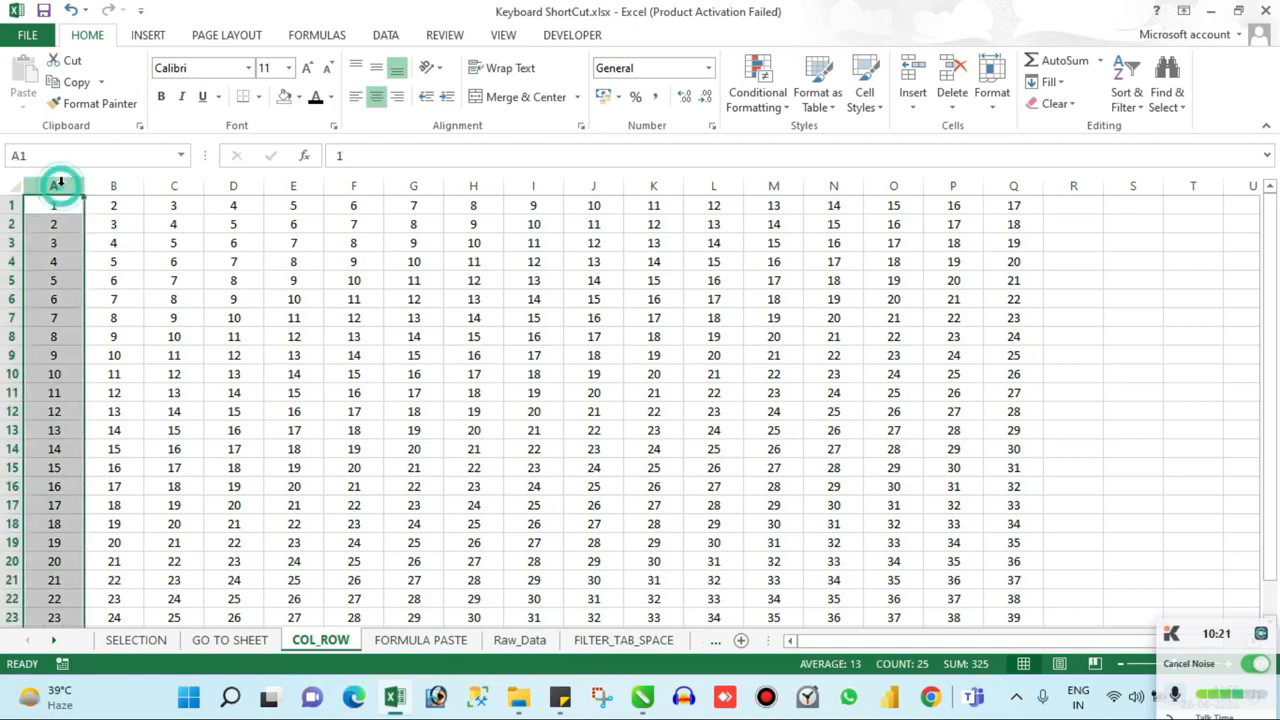
pyautogui.keyDown('shift'); pyautogui.click(1011, 188); pyautogui.keyUp('shift')
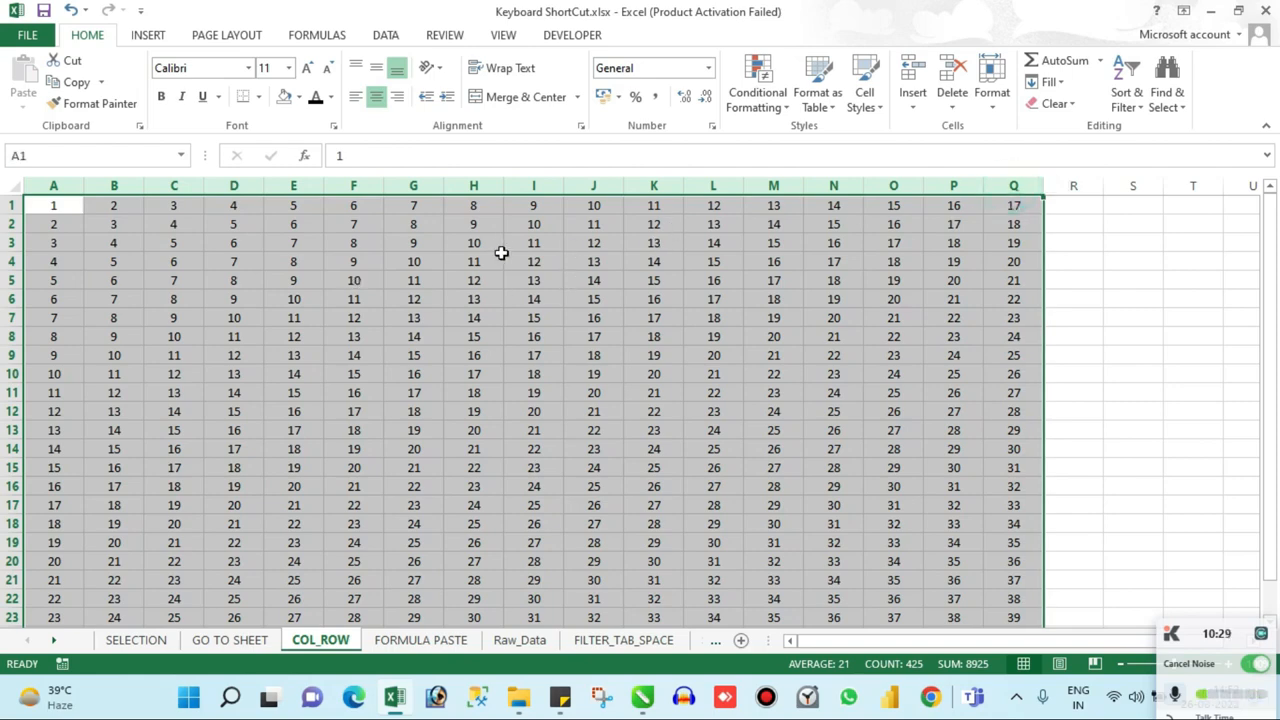
pyautogui.click(500, 248)
pyautogui.hotkey('ctrl', 'Home')
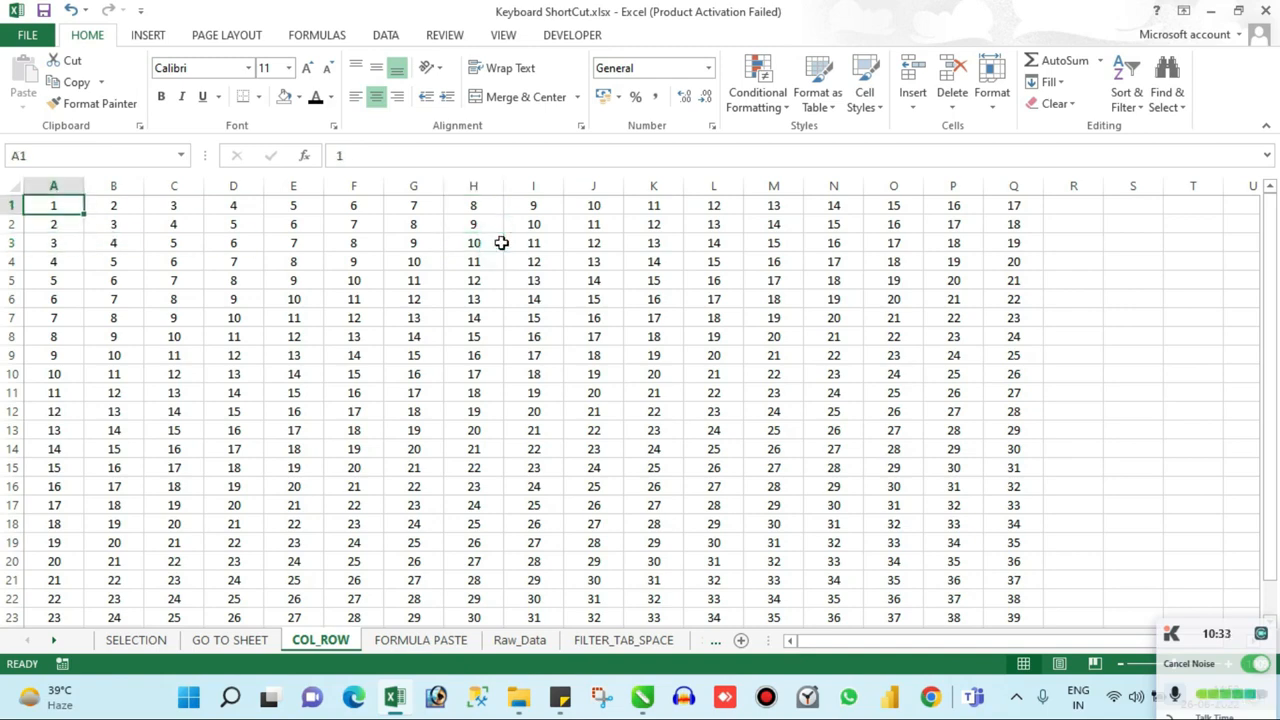
# Step: Fill cells A1:F1 with light blue and return the active cell to A1
pyautogui.click(355, 206)
pyautogui.hotkey('ctrl', 'shift', 'Left')
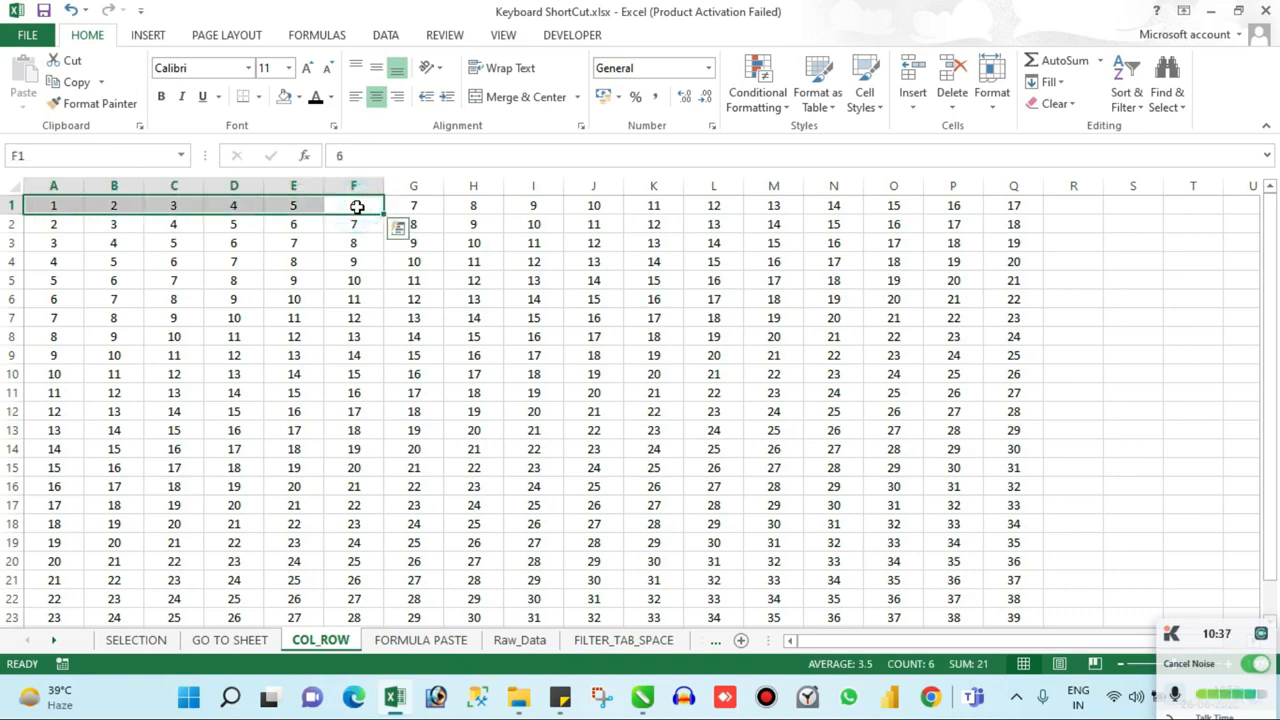
pyautogui.click(298, 96)
pyautogui.click(347, 172)
pyautogui.click(240, 290)
pyautogui.hotkey('ctrl', 'Up')
pyautogui.hotkey('ctrl', 'Left')
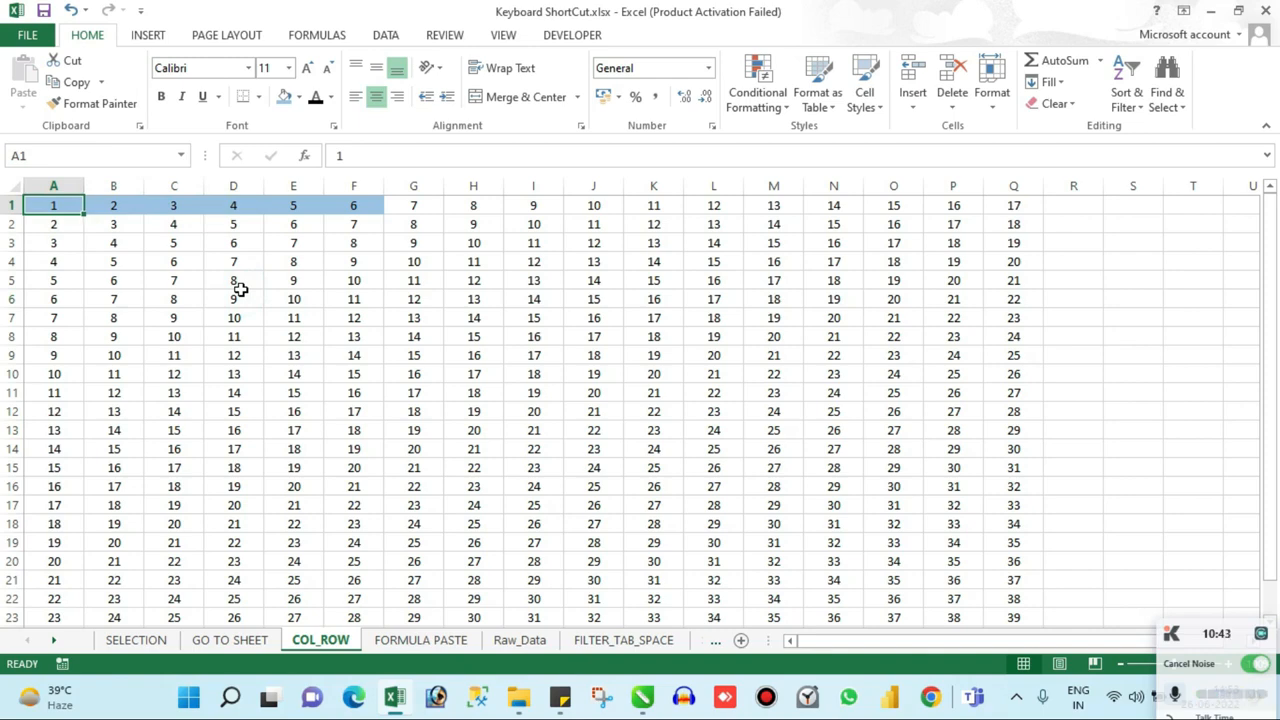
# Step: Select A1:F1, extend the selection to the entire columns A through F, and collapse it back to A1
pyautogui.hotkey('shift', 'Right')
pyautogui.hotkey('shift', 'Right')
pyautogui.hotkey('shift', 'Right')
pyautogui.hotkey('shift', 'Right')
pyautogui.hotkey('shift', 'Right')
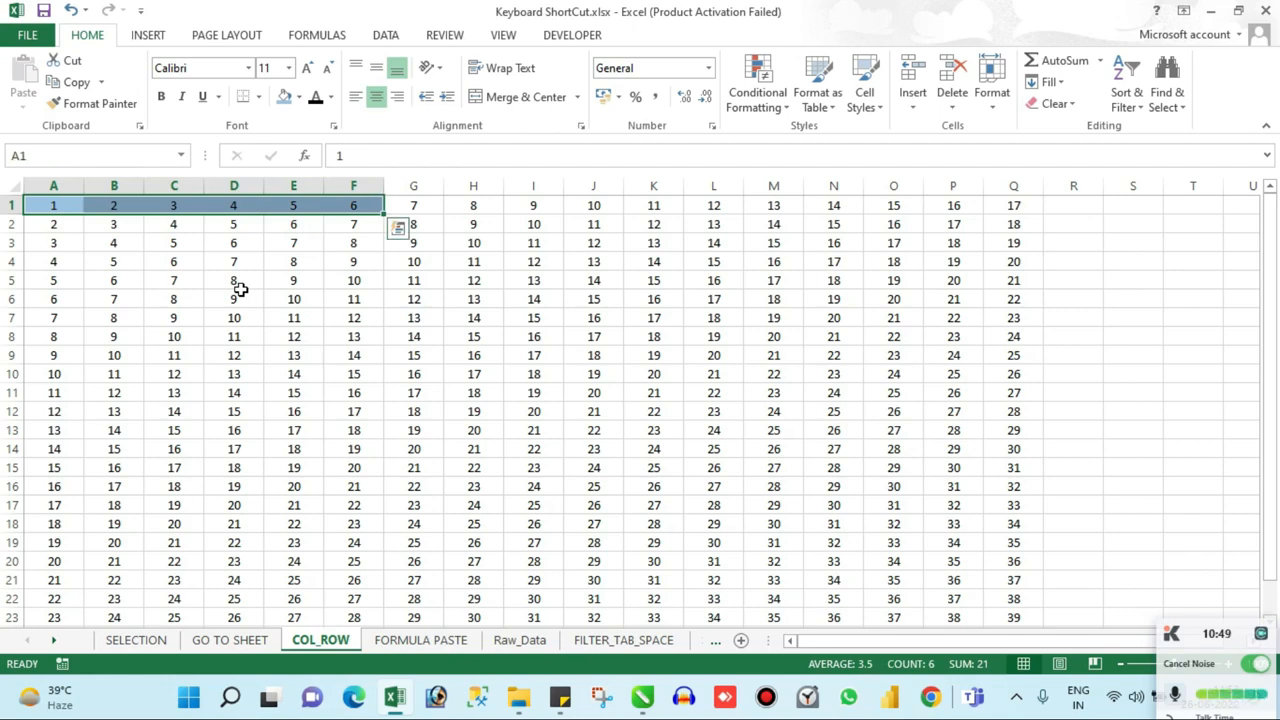
pyautogui.hotkey('ctrl', 'shift', 'Down')
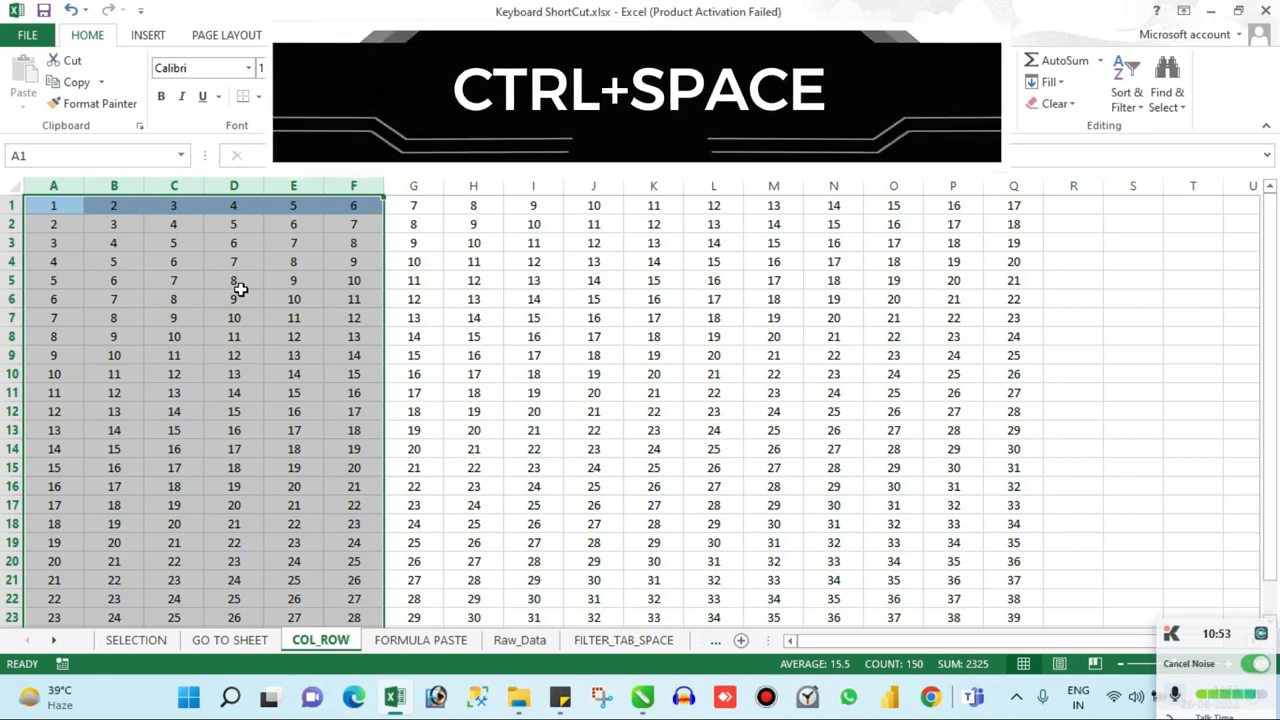
pyautogui.hotkey('ctrl', 'shift', 'Up')
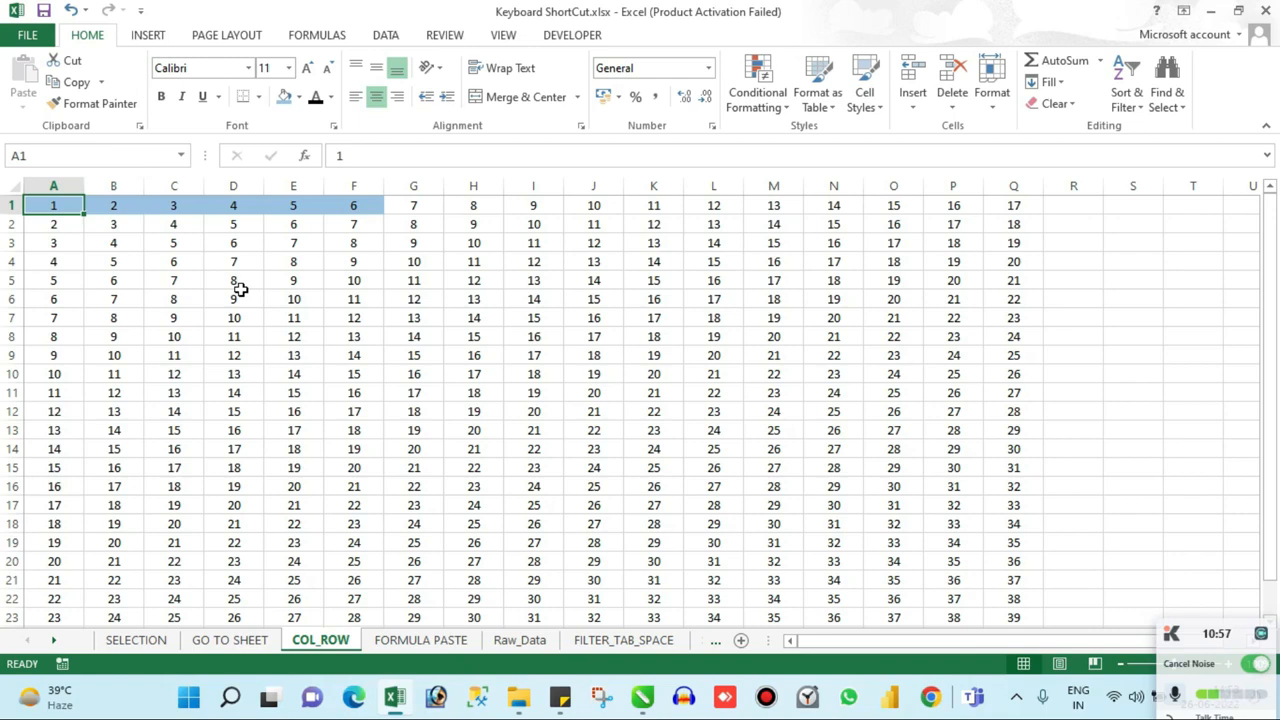
# Step: Select the blue cells A1:F1 and, separately, the whole filled range A1:Q1, clearing each selection back to A1
pyautogui.hotkey('shift', 'Right')
pyautogui.hotkey('shift', 'Right')
pyautogui.hotkey('shift', 'Right')
pyautogui.hotkey('shift', 'Right')
pyautogui.hotkey('shift', 'Right')
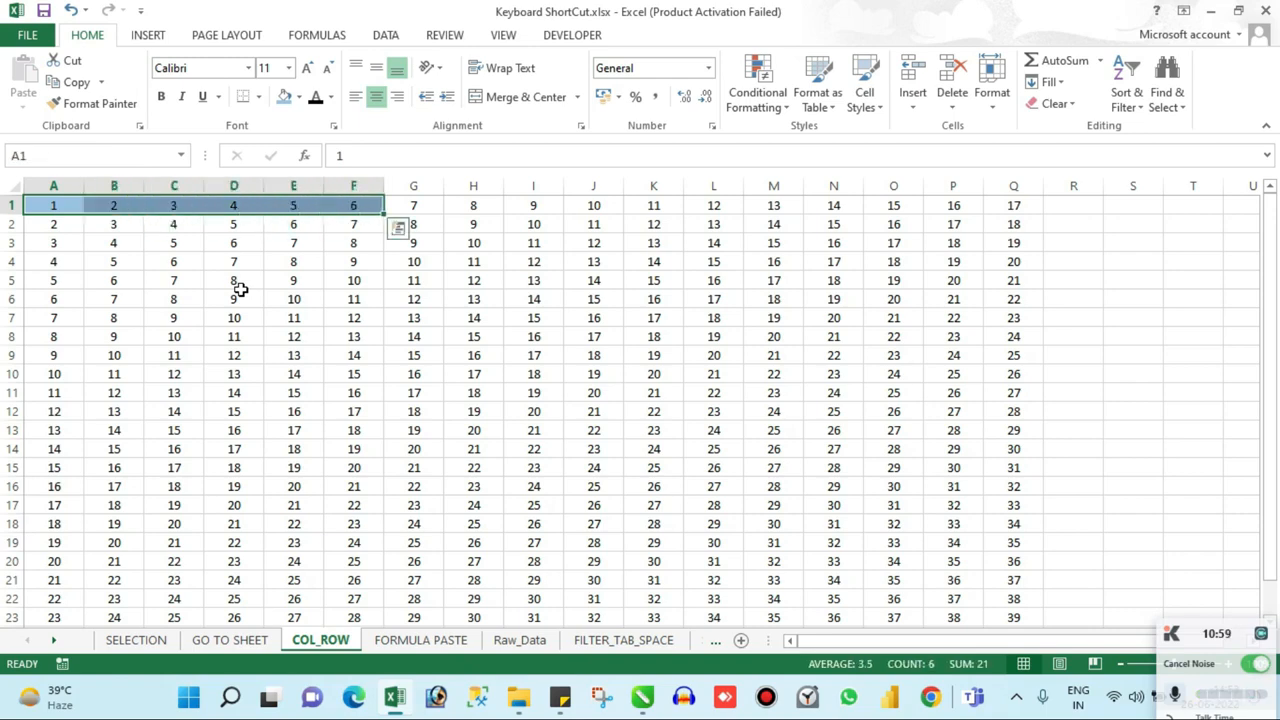
pyautogui.press('Left')
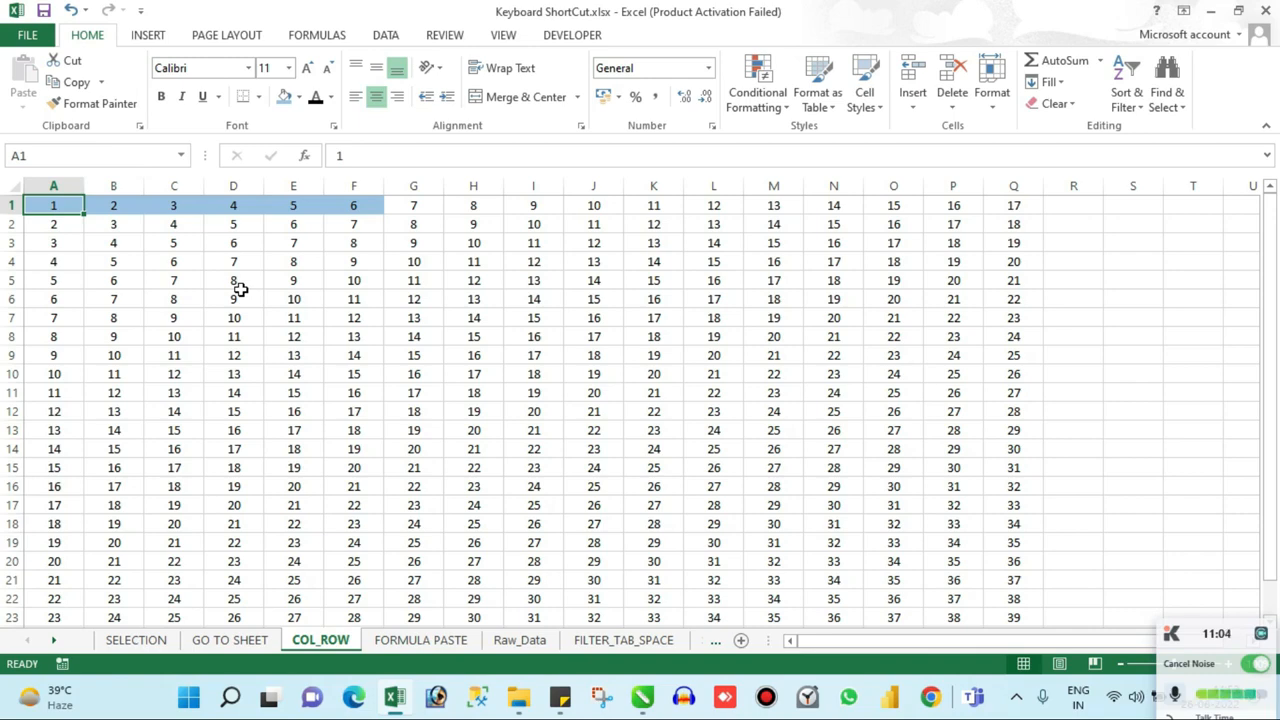
pyautogui.hotkey('ctrl', 'shift', 'Right')
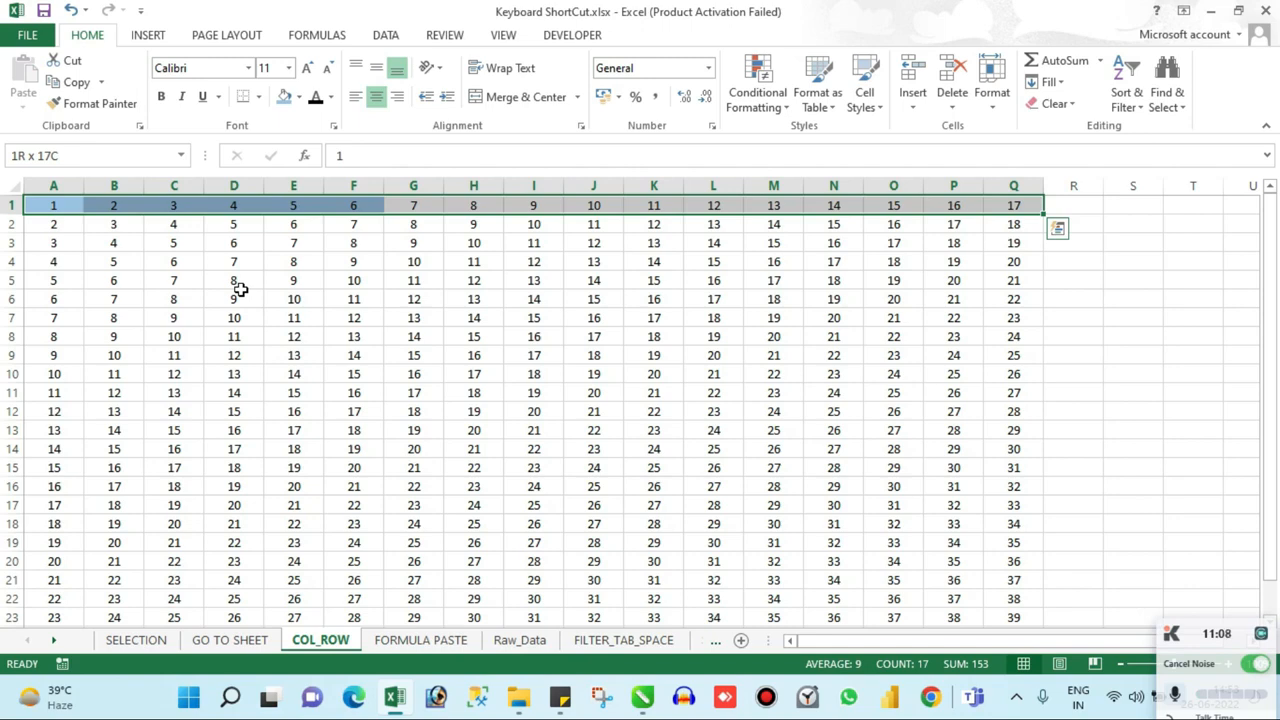
pyautogui.press('Left')
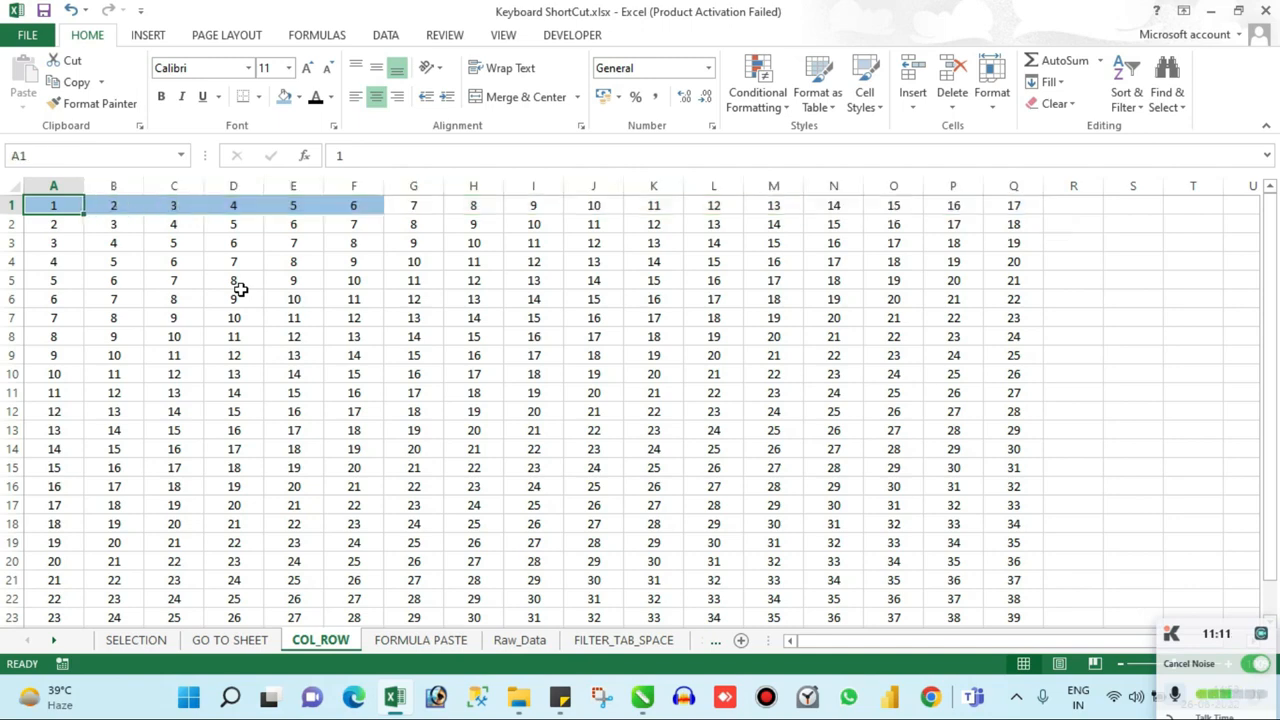
# Step: Extend the selection cell by cell from A1 to F1, then clear it and return to A1
pyautogui.hotkey('shift', 'Right')
pyautogui.hotkey('shift', 'Right')
pyautogui.hotkey('shift', 'Right')
pyautogui.hotkey('shift', 'Right')
pyautogui.hotkey('shift', 'Right')
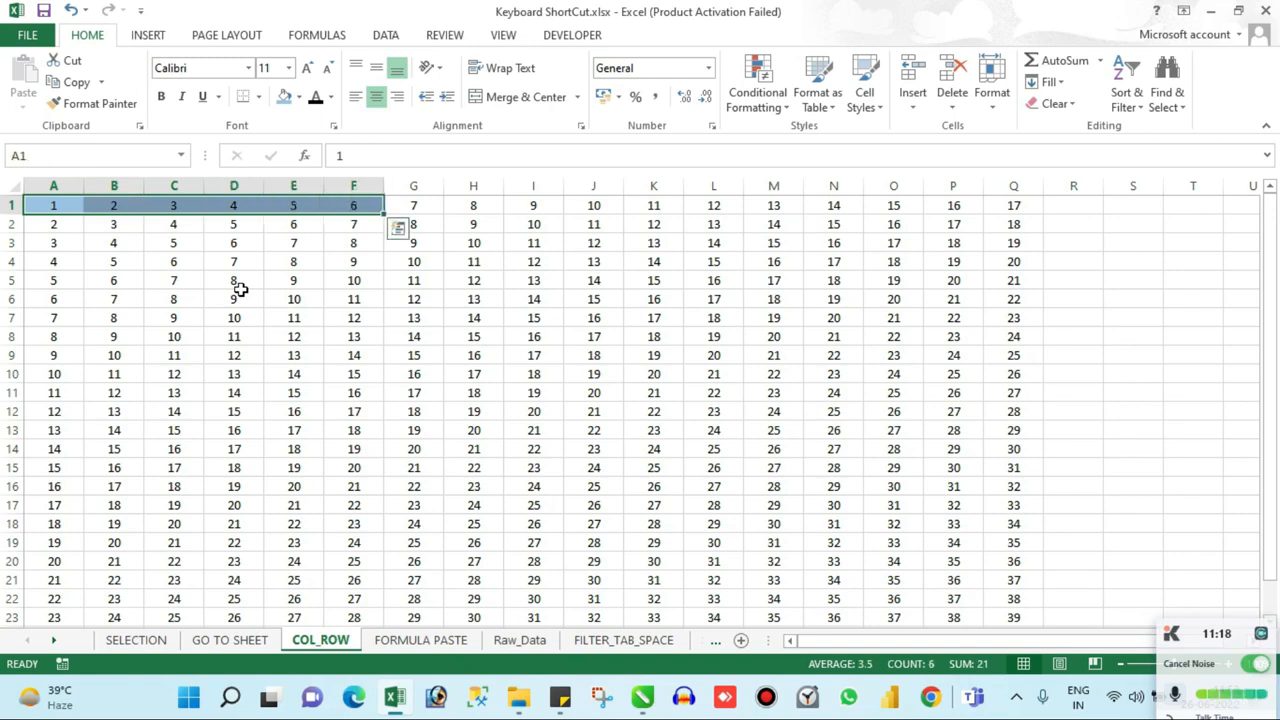
pyautogui.press('Right')
pyautogui.press('Right')
pyautogui.press('Left')
pyautogui.press('Left')
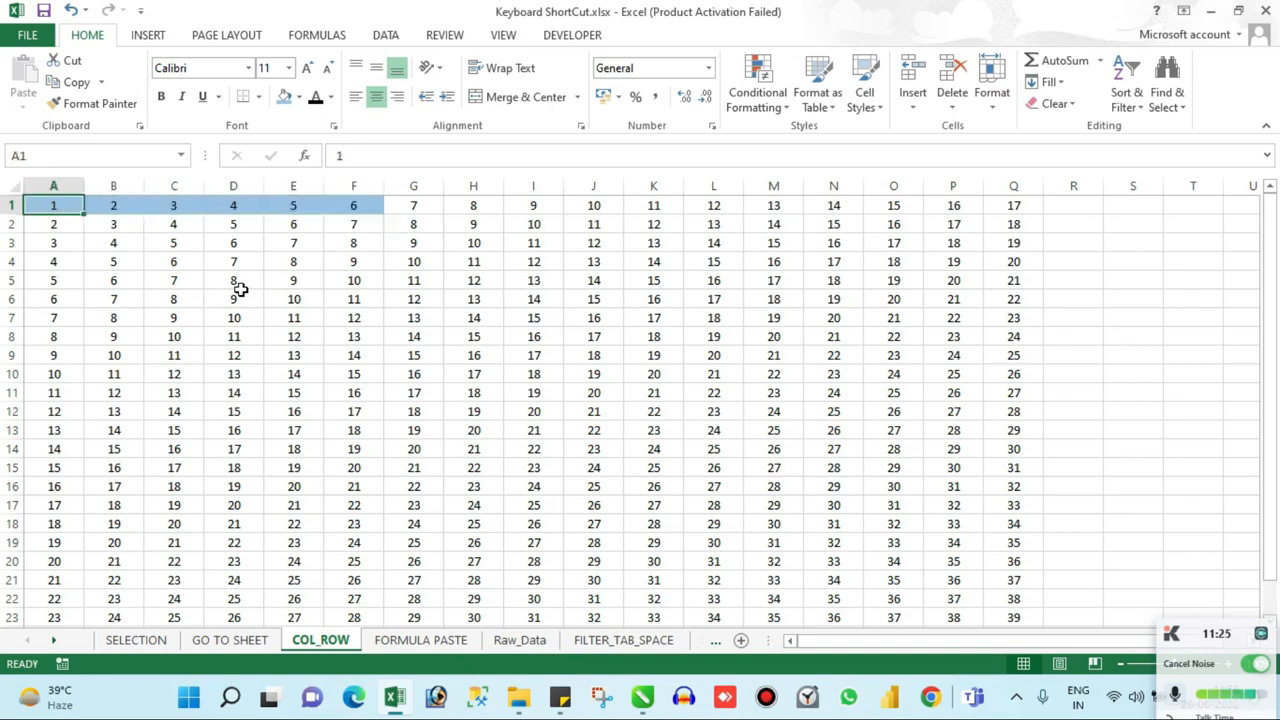
# Step: Select the filled row 1 range A1:Q1 in one jump and return to A1
pyautogui.hotkey('ctrl', 'shift', 'Right')
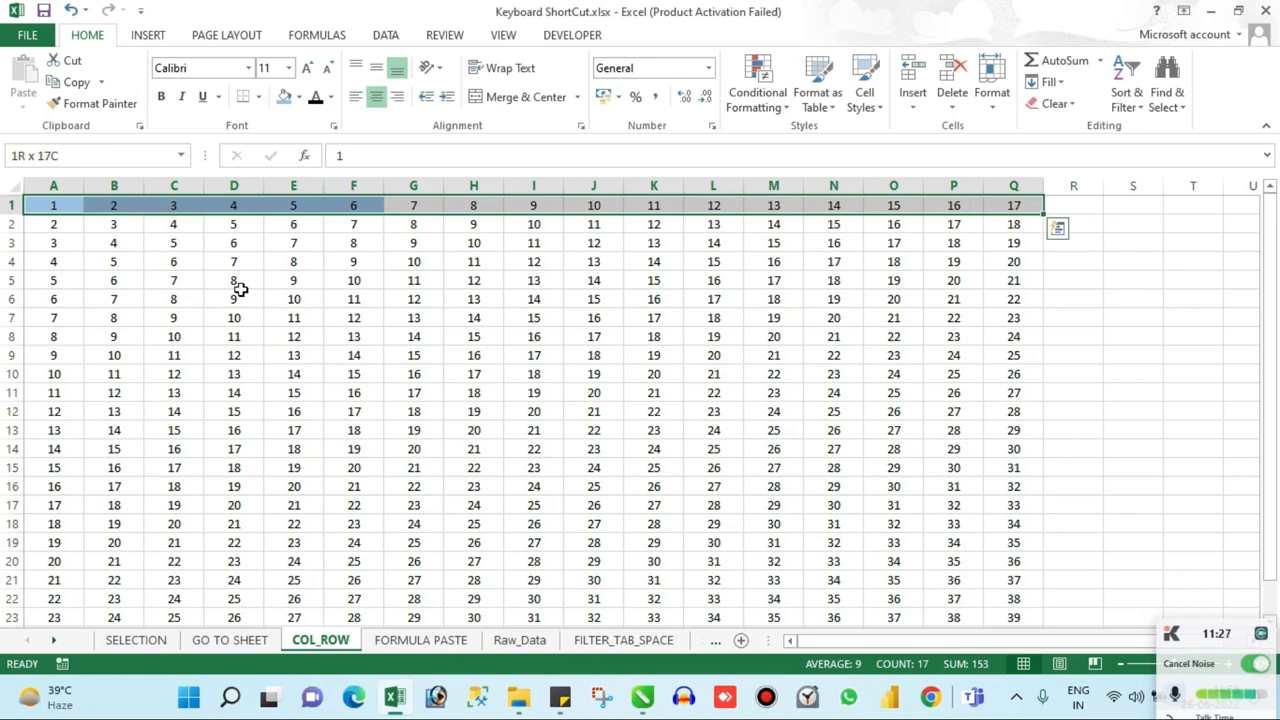
pyautogui.press('Down')
pyautogui.press('Up')
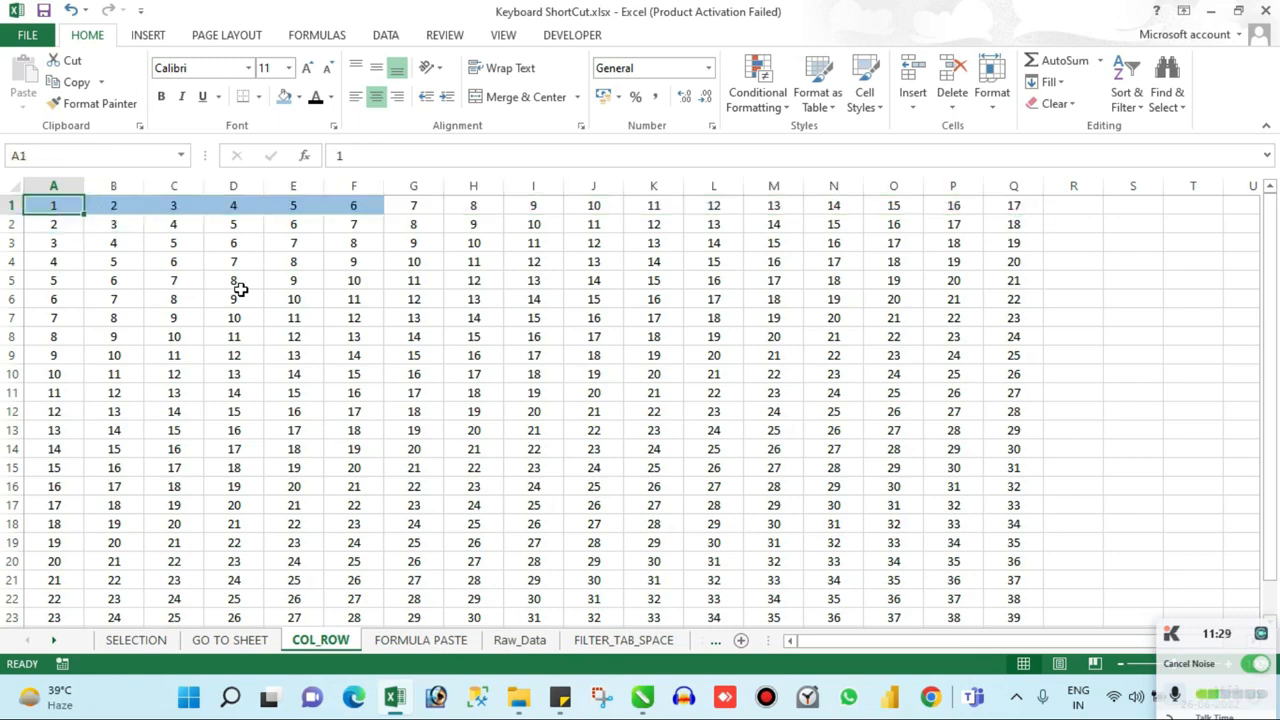
# Step: Delete the entire columns A through F and undo the deletion
pyautogui.hotkey('ctrl', 'shift', 'Right')
pyautogui.hotkey('shift', 'Right')
pyautogui.hotkey('shift', 'Right')
pyautogui.hotkey('shift', 'Right')
pyautogui.hotkey('shift', 'Right')
pyautogui.hotkey('shift', 'Right')
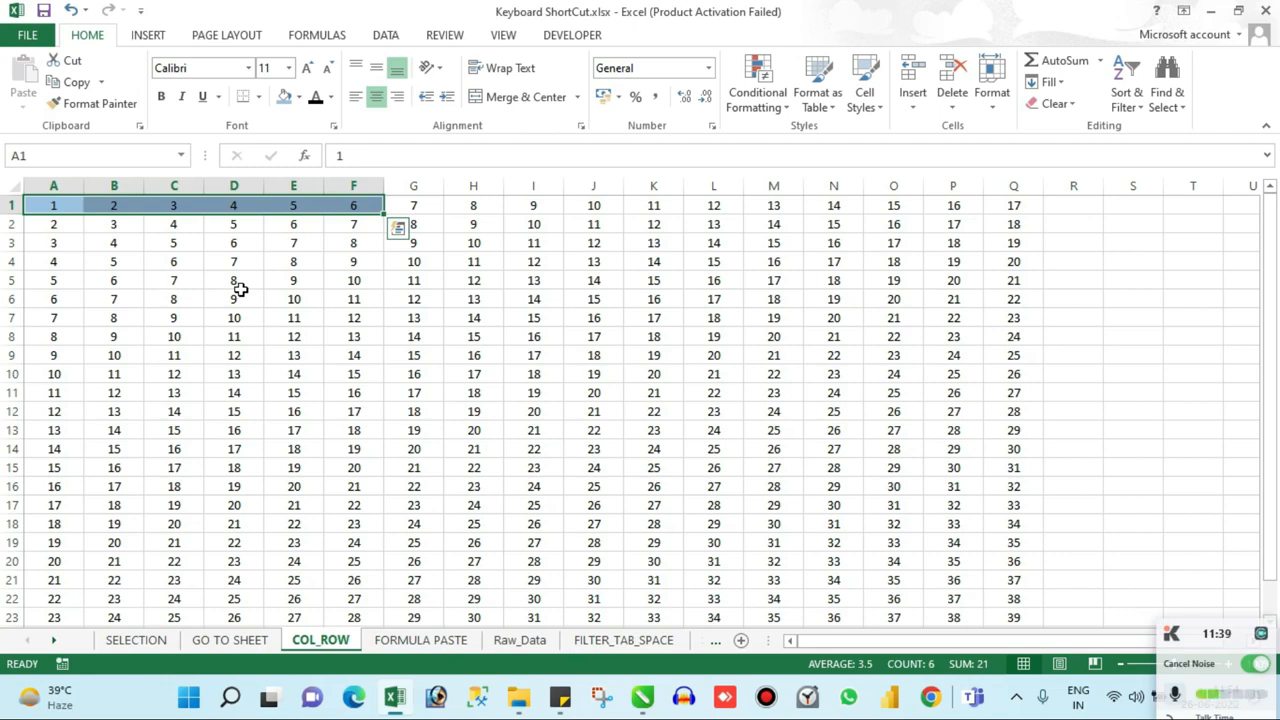
pyautogui.hotkey('ctrl', 'shift', 'Down')
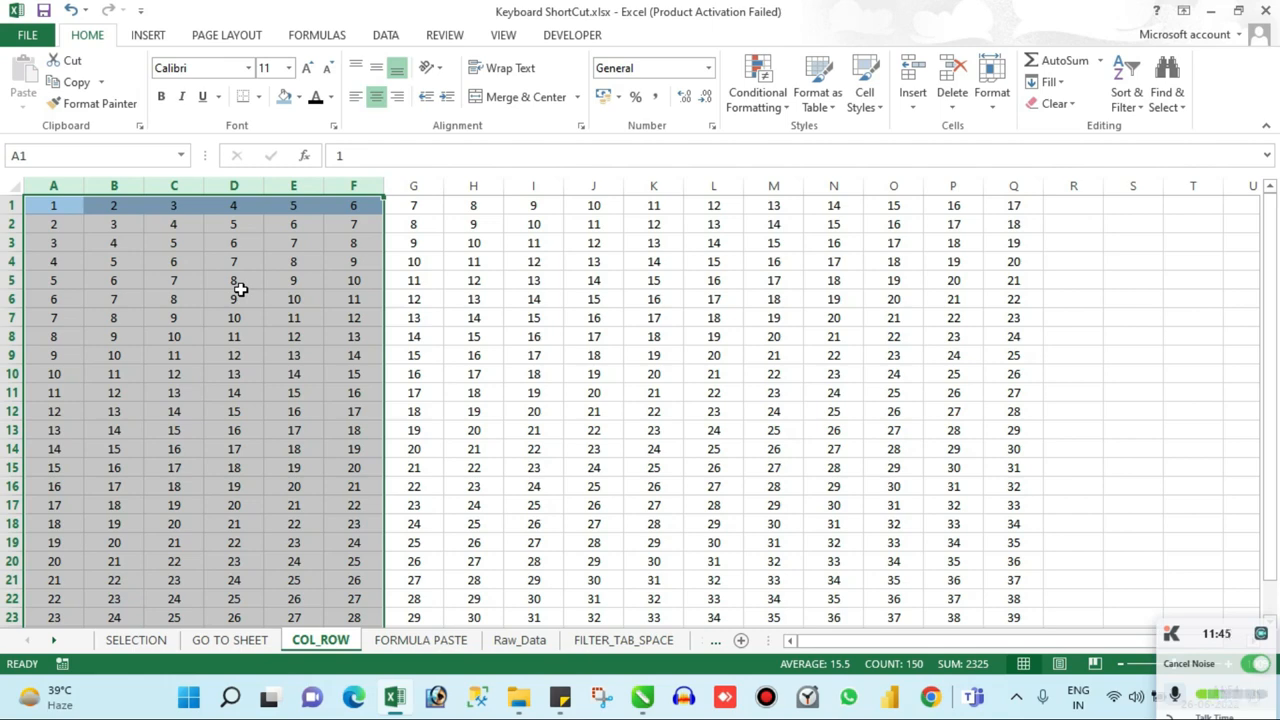
pyautogui.hotkey('ctrl', '-')
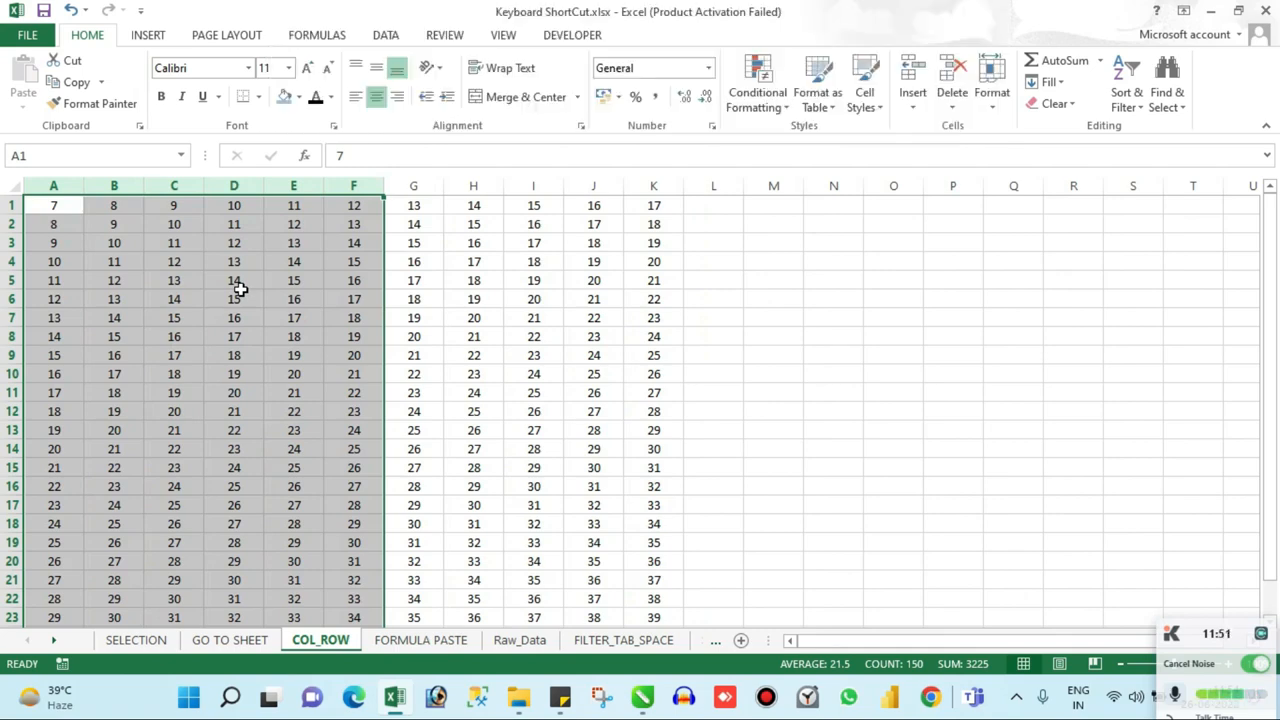
pyautogui.hotkey('ctrl', 'z')
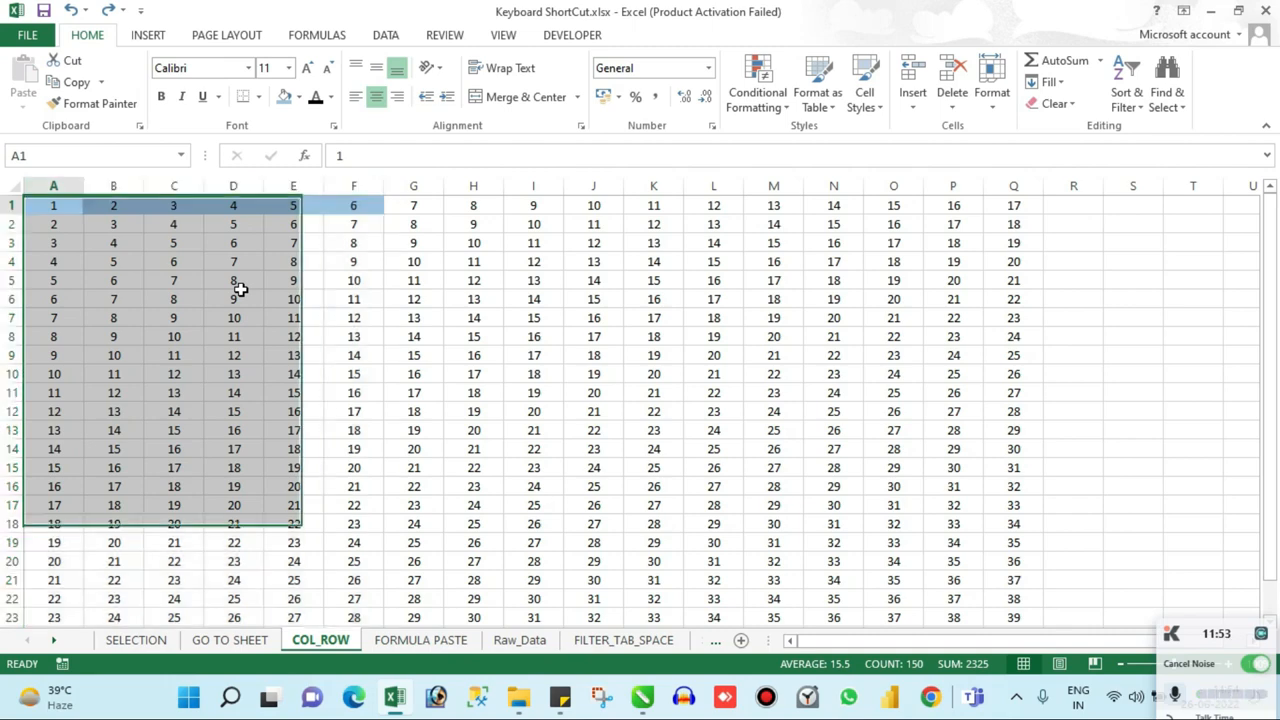
# Step: Move down column A to A6, select the entire row 6, and clear the row selection
pyautogui.press('Down')
pyautogui.press('Down')
pyautogui.press('Down')
pyautogui.press('Down')
pyautogui.press('Down')
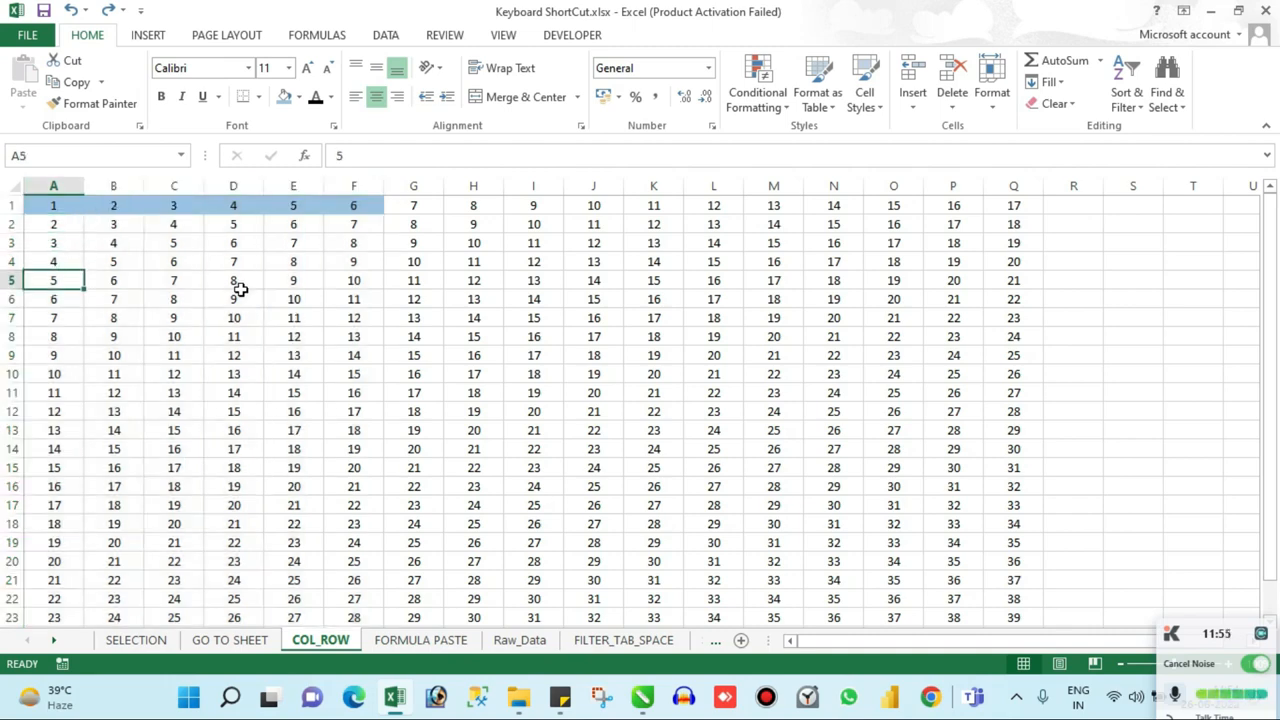
pyautogui.hotkey('shift', 'space')
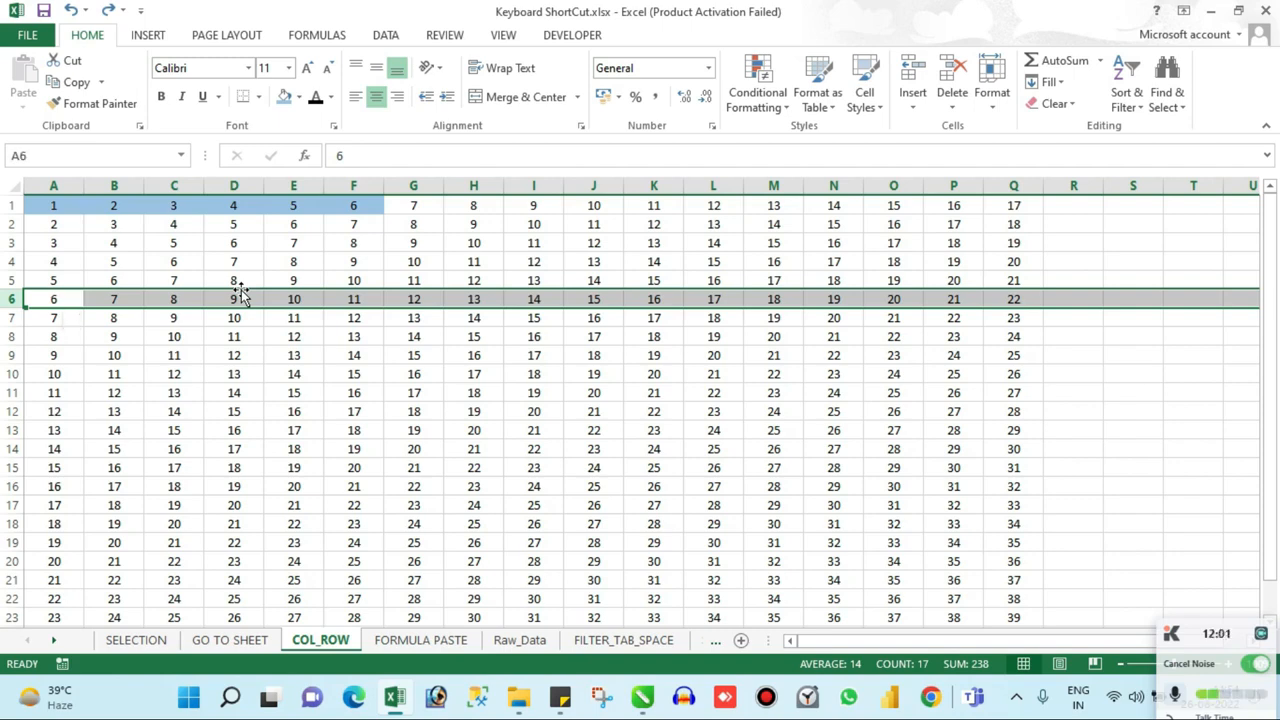
pyautogui.press('Left')
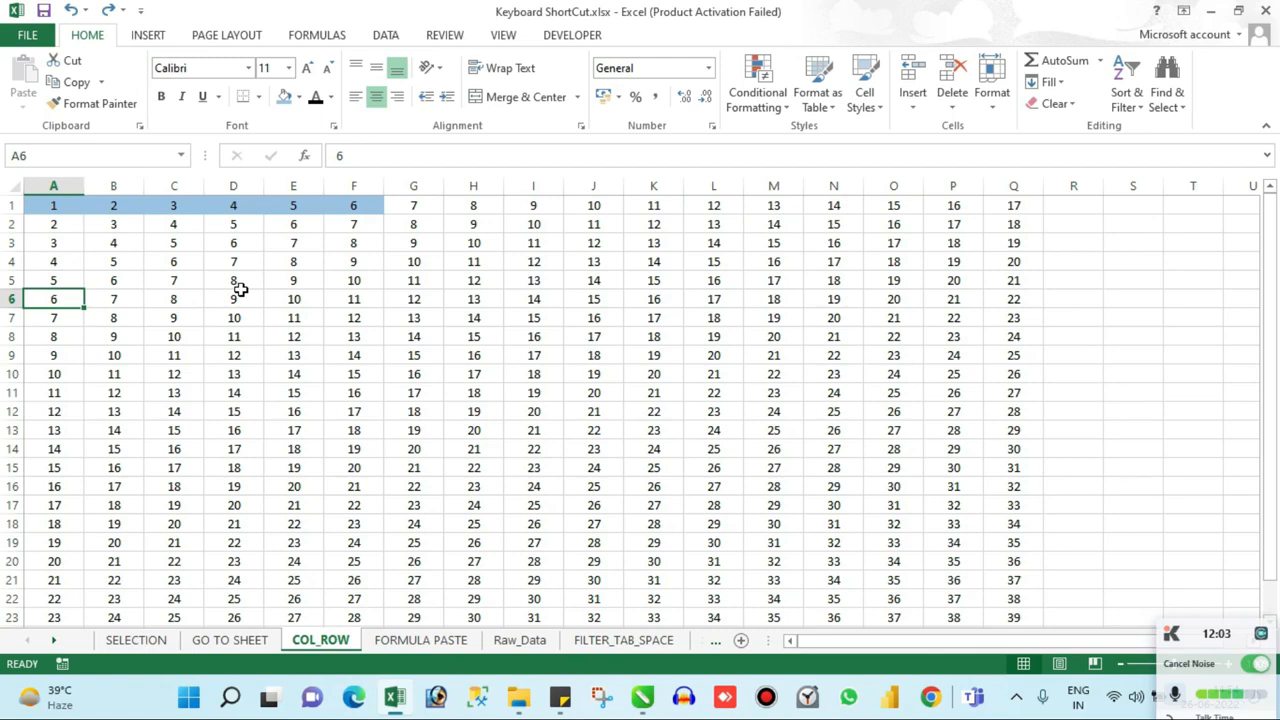
# Step: Repeat the whole-row selection of row 6 from cell A6 and clear it again
pyautogui.hotkey('shift', 'space')
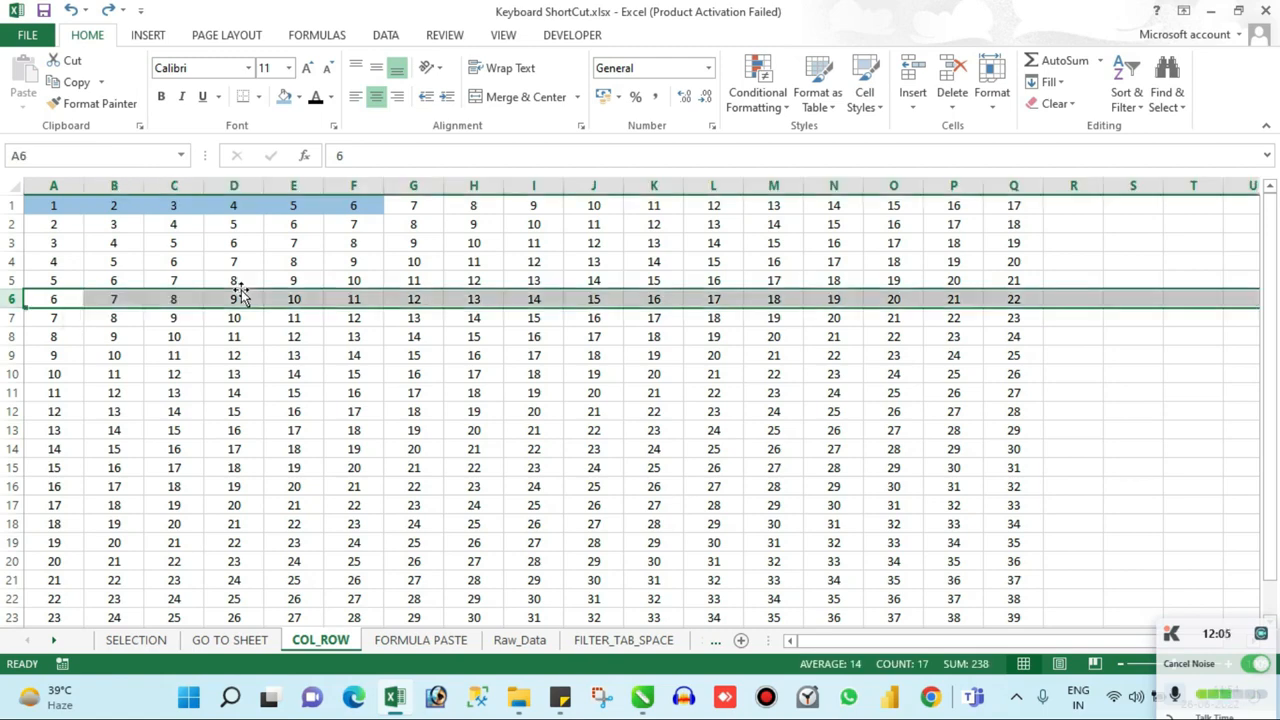
pyautogui.press('Left')
pyautogui.hotkey('shift', 'space')
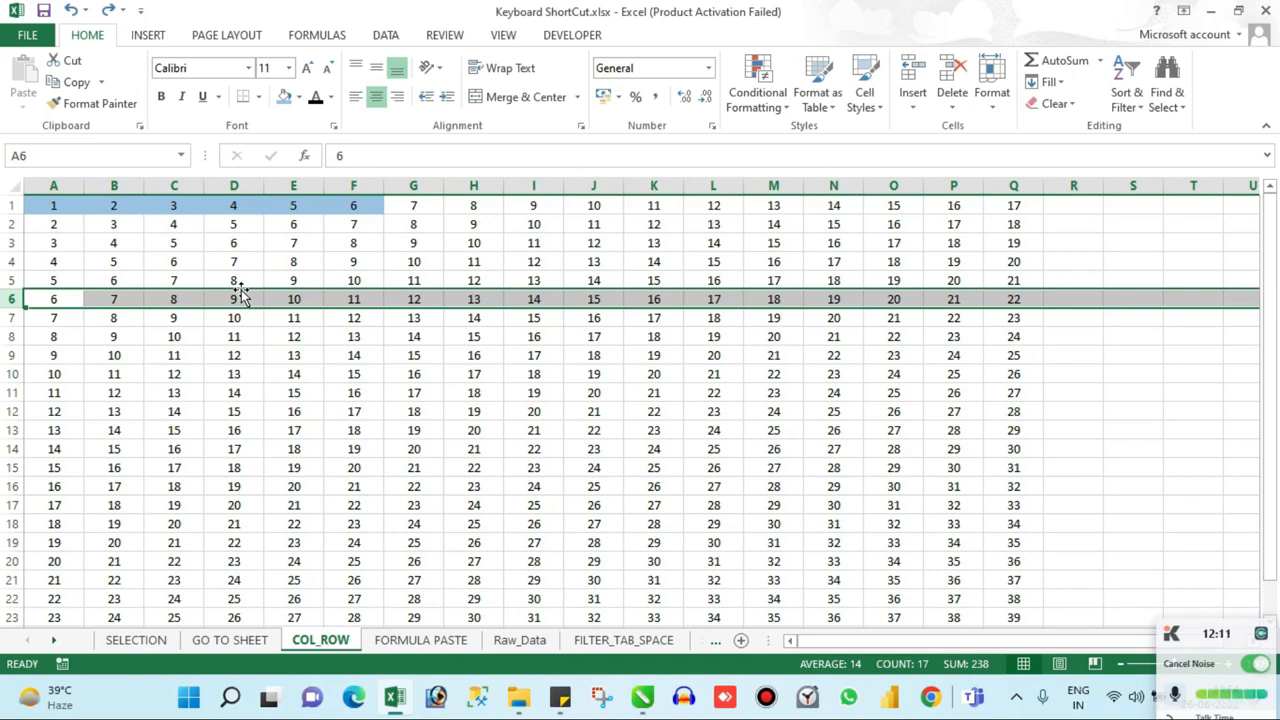
pyautogui.hotkey('shift', 'space')
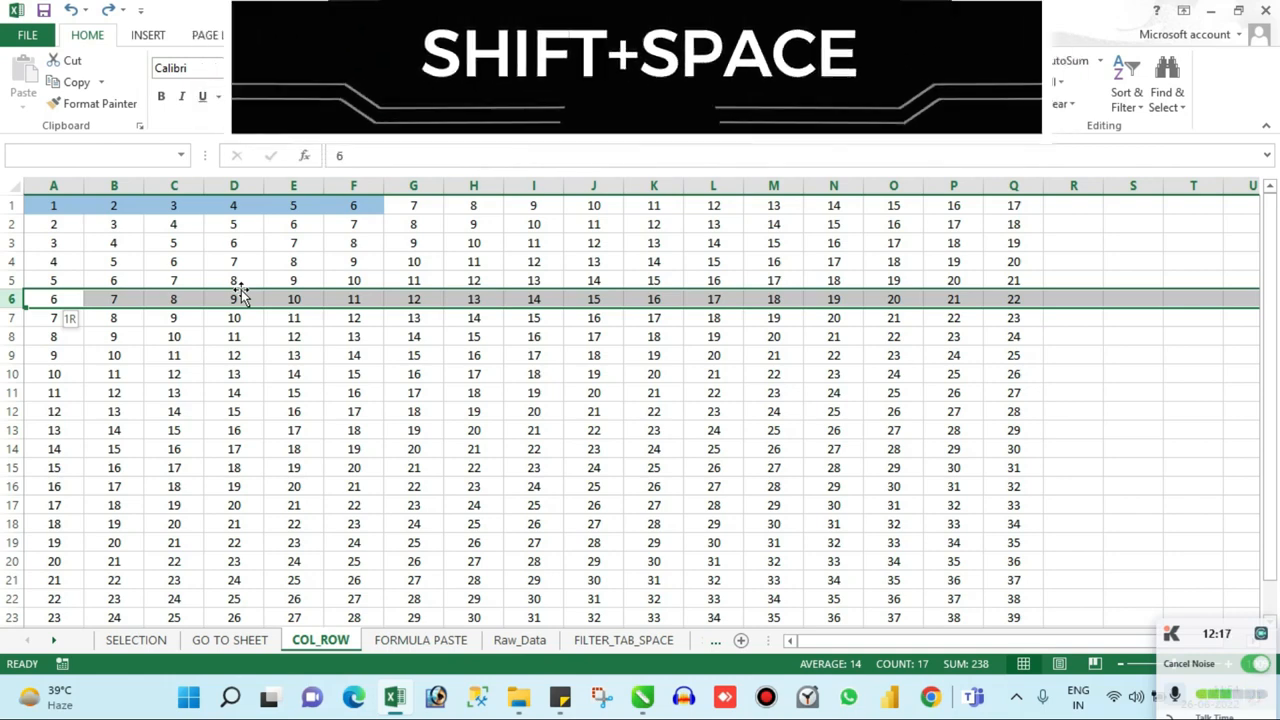
pyautogui.press('Left')
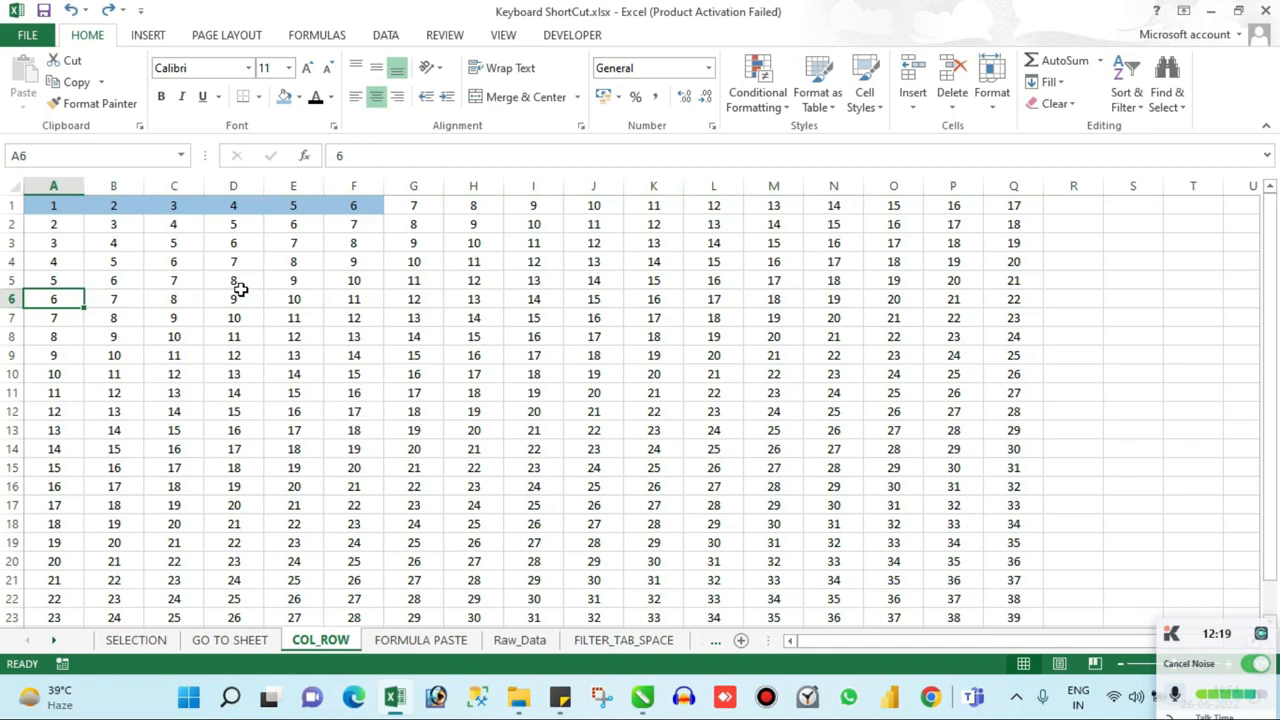
# Step: Select the entire rows 6 through 17 and insert 12 blank rows above them
pyautogui.hotkey('shift', 'space')
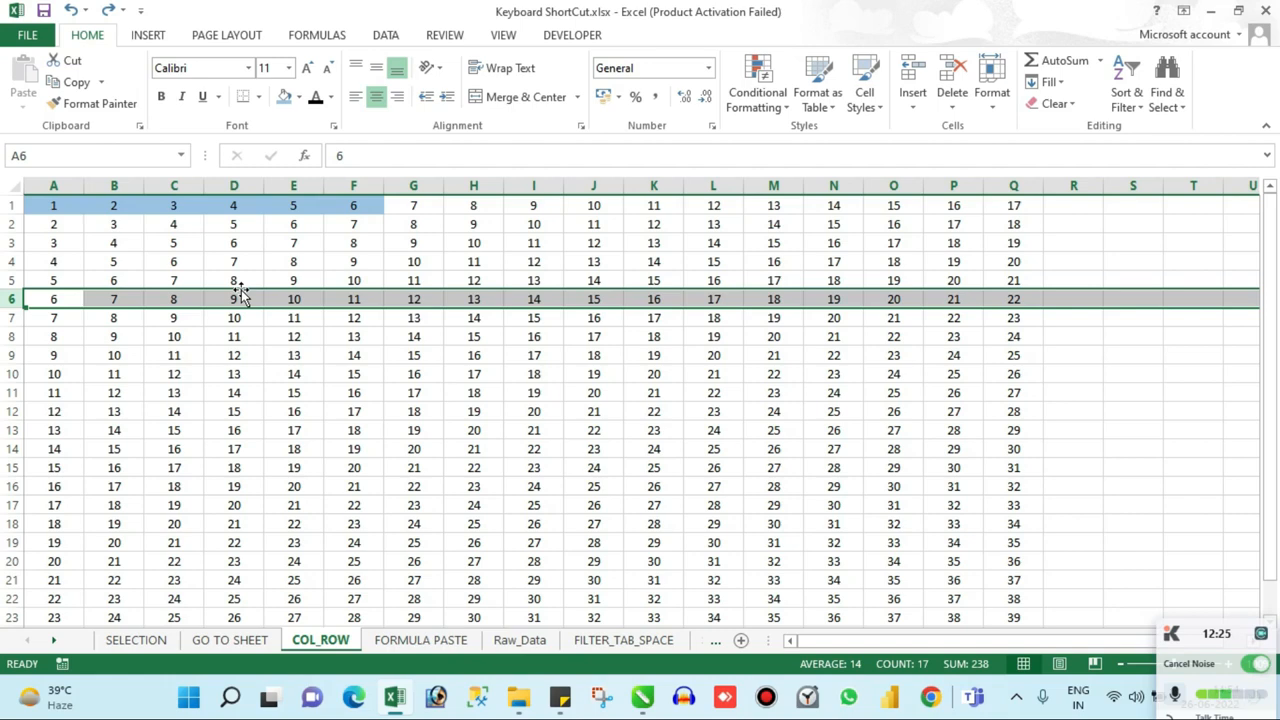
pyautogui.hotkey('shift', 'Down')
pyautogui.hotkey('shift', 'Down')
pyautogui.hotkey('shift', 'Down')
pyautogui.hotkey('shift', 'Down')
pyautogui.hotkey('shift', 'Down')
pyautogui.hotkey('shift', 'Down')
pyautogui.hotkey('shift', 'Down')
pyautogui.hotkey('shift', 'Down')
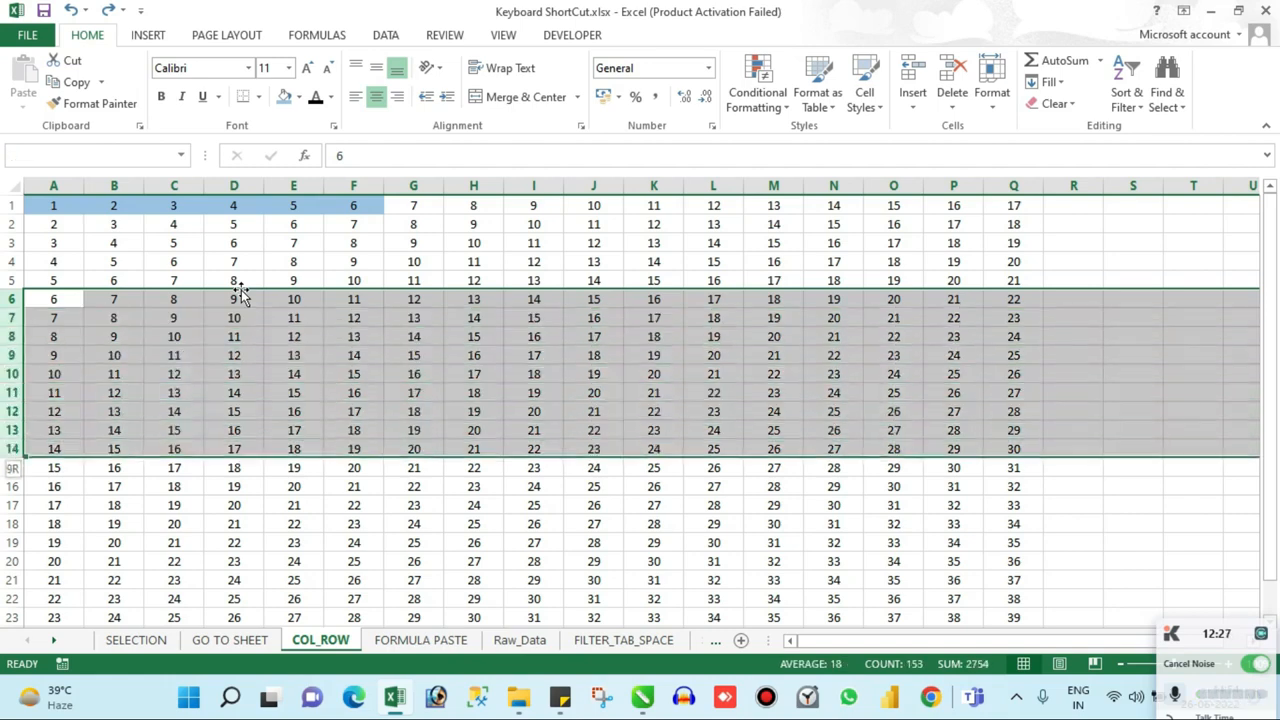
pyautogui.hotkey('shift', 'Down')
pyautogui.hotkey('shift', 'Down')
pyautogui.hotkey('shift', 'Down')
pyautogui.hotkey('shift', 'Down')
pyautogui.hotkey('shift', 'Down')
pyautogui.hotkey('shift', 'Down')
pyautogui.hotkey('shift', 'Down')
pyautogui.hotkey('shift', 'Down')
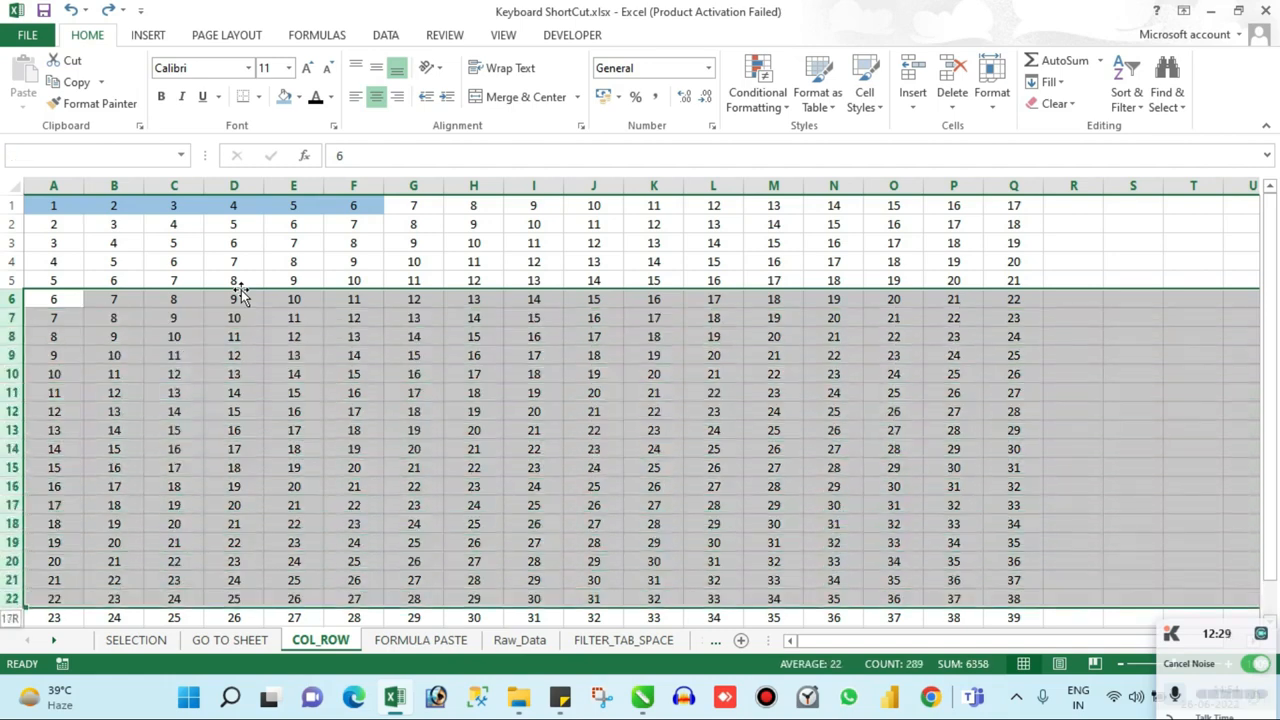
pyautogui.hotkey('shift', 'Down')
pyautogui.hotkey('shift', 'Up')
pyautogui.hotkey('shift', 'Up')
pyautogui.hotkey('shift', 'Up')
pyautogui.hotkey('shift', 'Up')
pyautogui.hotkey('shift', 'Up')
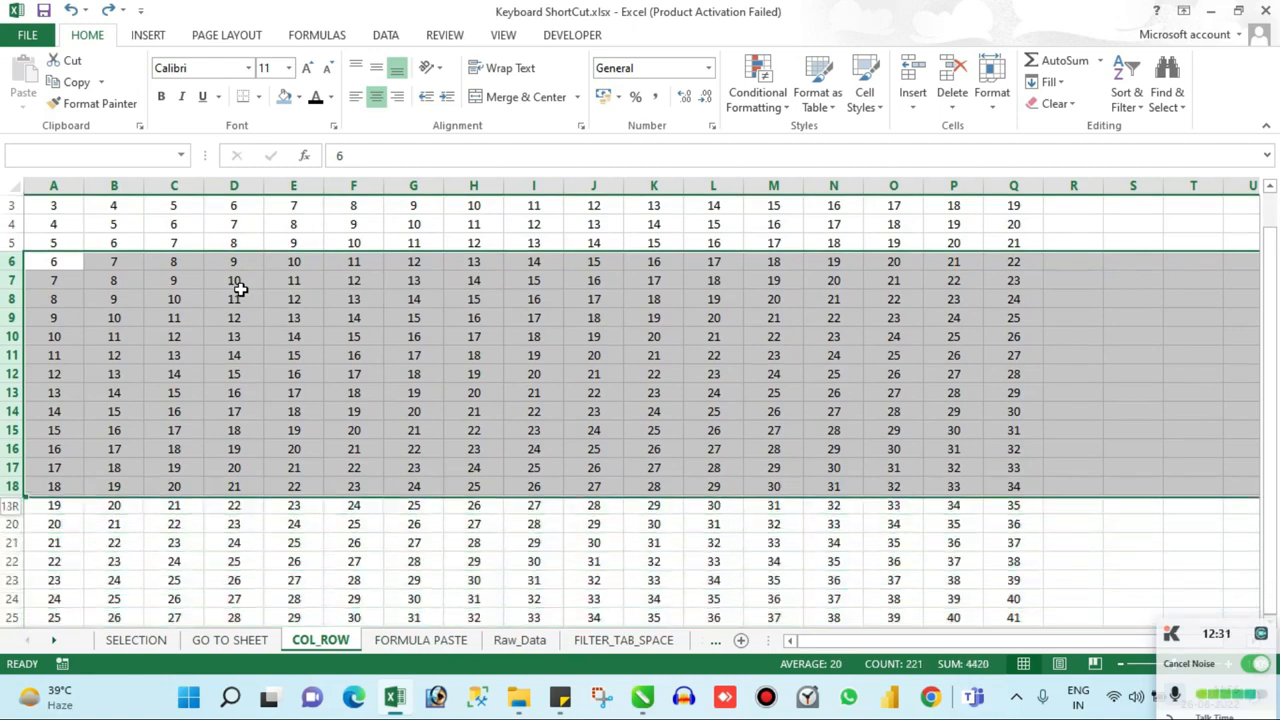
pyautogui.hotkey('shift', 'Up')
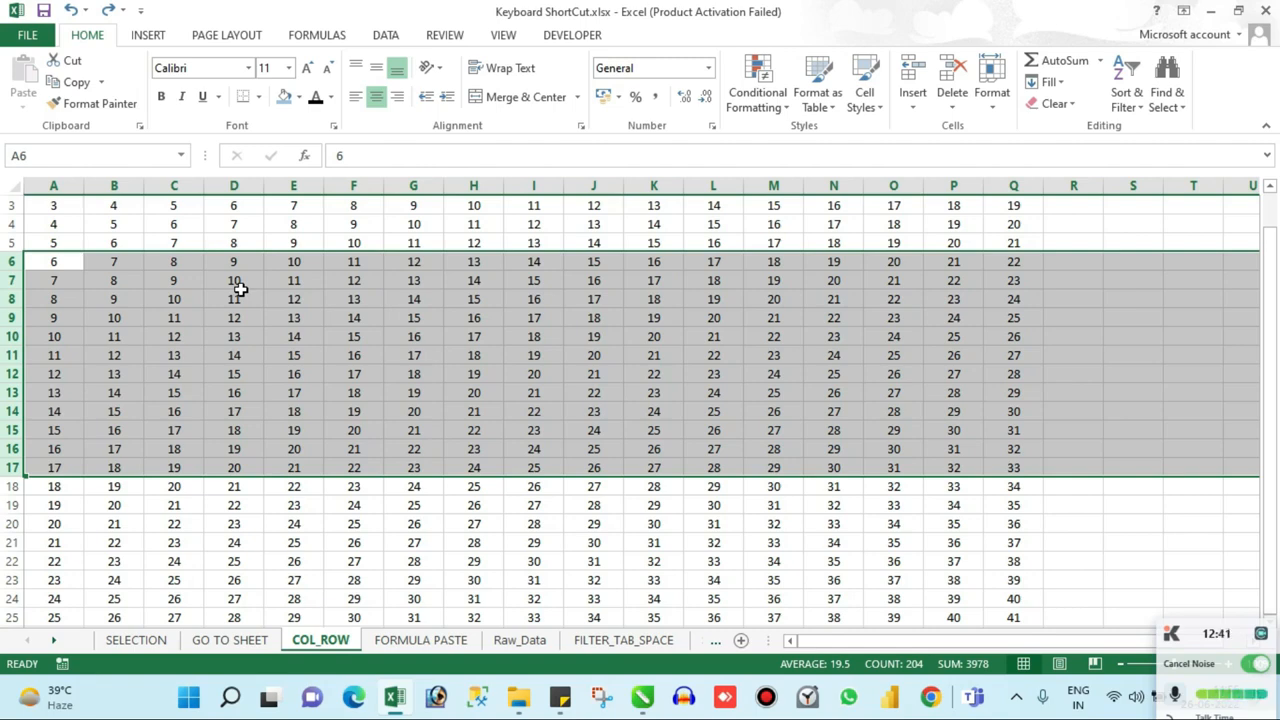
pyautogui.hotkey('ctrl', 'shift', '+')
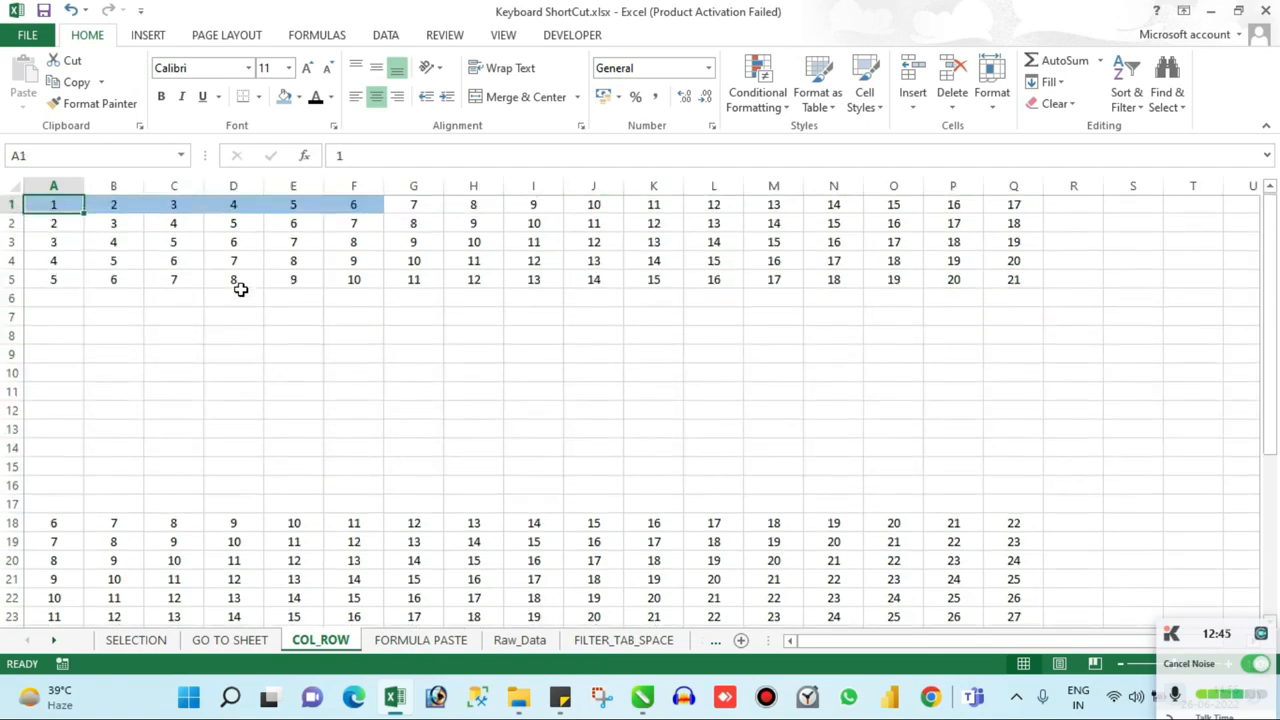
# Step: Select the entire columns A through G and insert seven blank columns before the data
pyautogui.hotkey('shift', 'Right')
pyautogui.hotkey('ctrl', 'shift', 'Down')
pyautogui.hotkey('ctrl', 'shift', 'Down')
pyautogui.hotkey('ctrl', 'shift', 'Down')
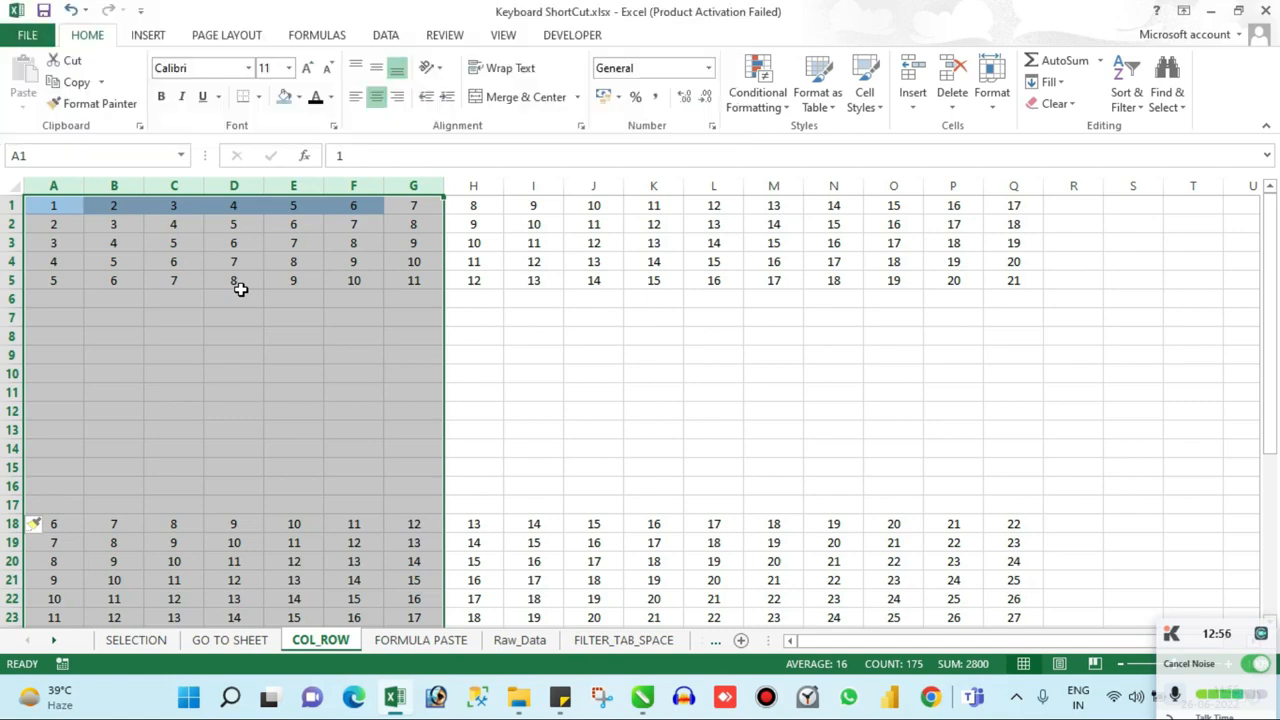
pyautogui.hotkey('ctrl', 'shift', '+')
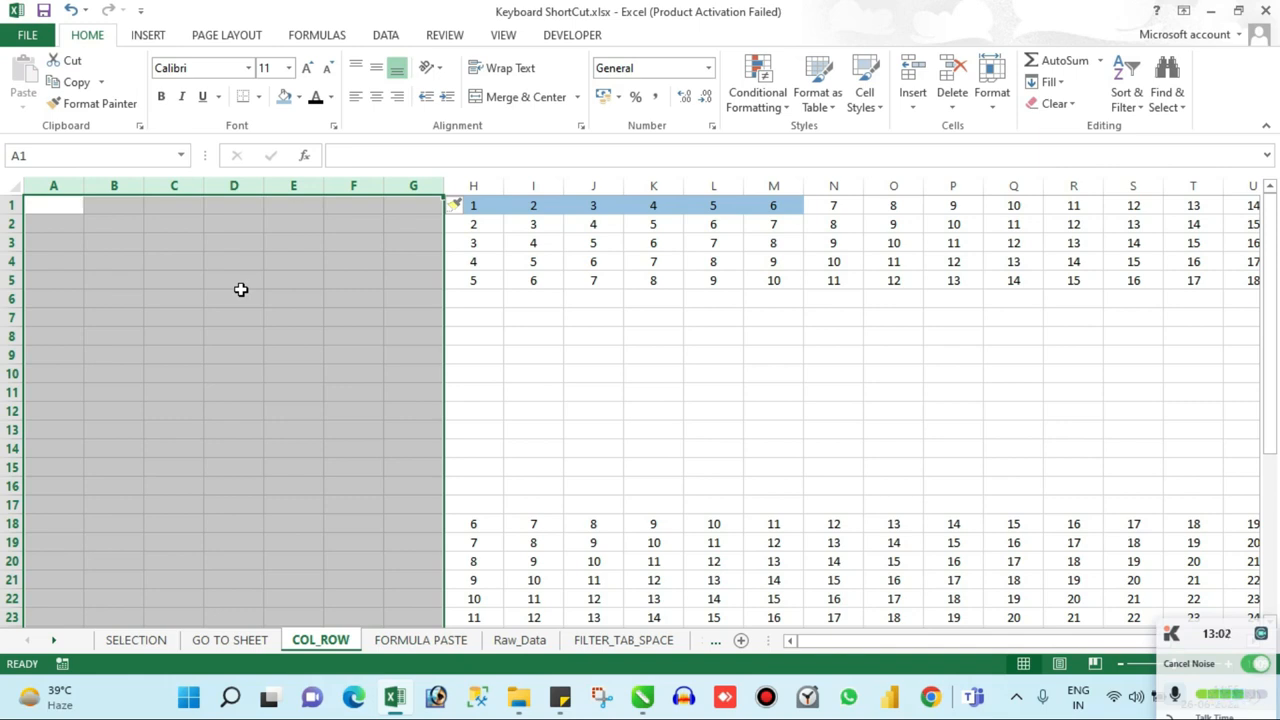
# Step: Delete the seven blank columns A through G and move down column A towards cell A5
pyautogui.hotkey('ctrl', '-')
pyautogui.press('Down')
pyautogui.press('Down')
pyautogui.press('Down')
pyautogui.press('Down')
pyautogui.press('Down')
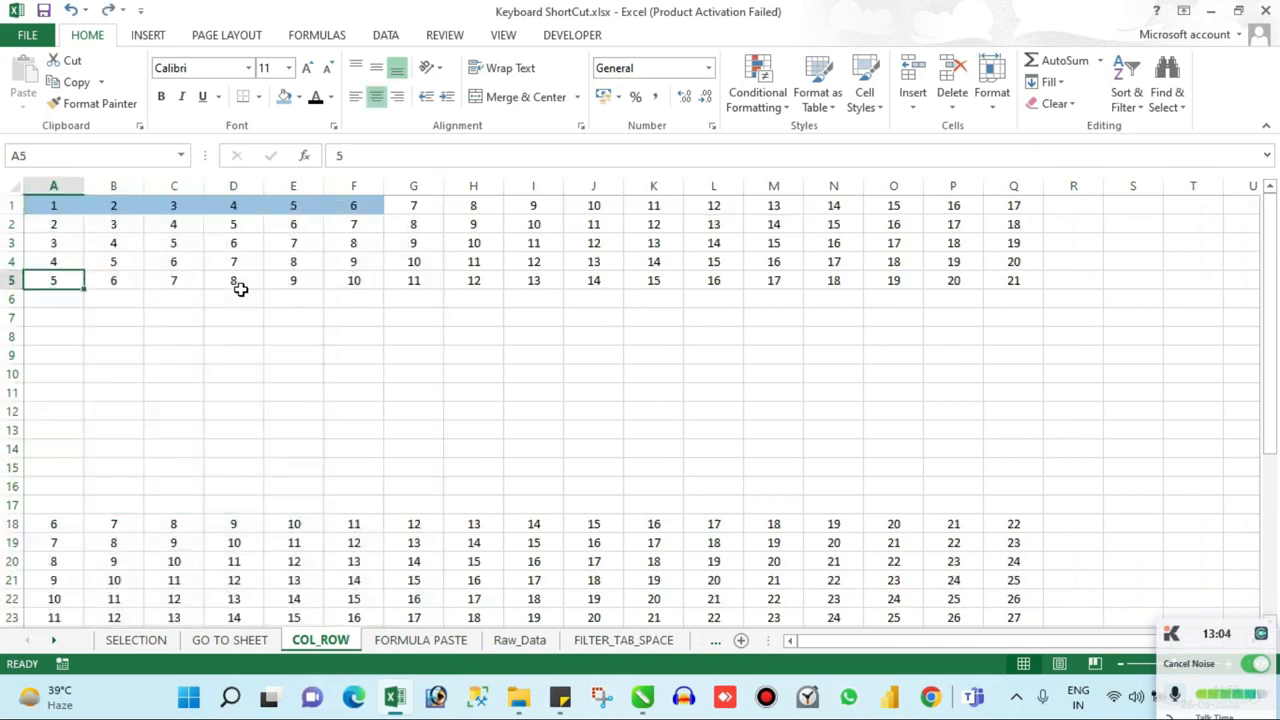
pyautogui.press('Right')
pyautogui.hotkey('ctrl', 'shift', 'Down')
pyautogui.hotkey('shift', 'Up')
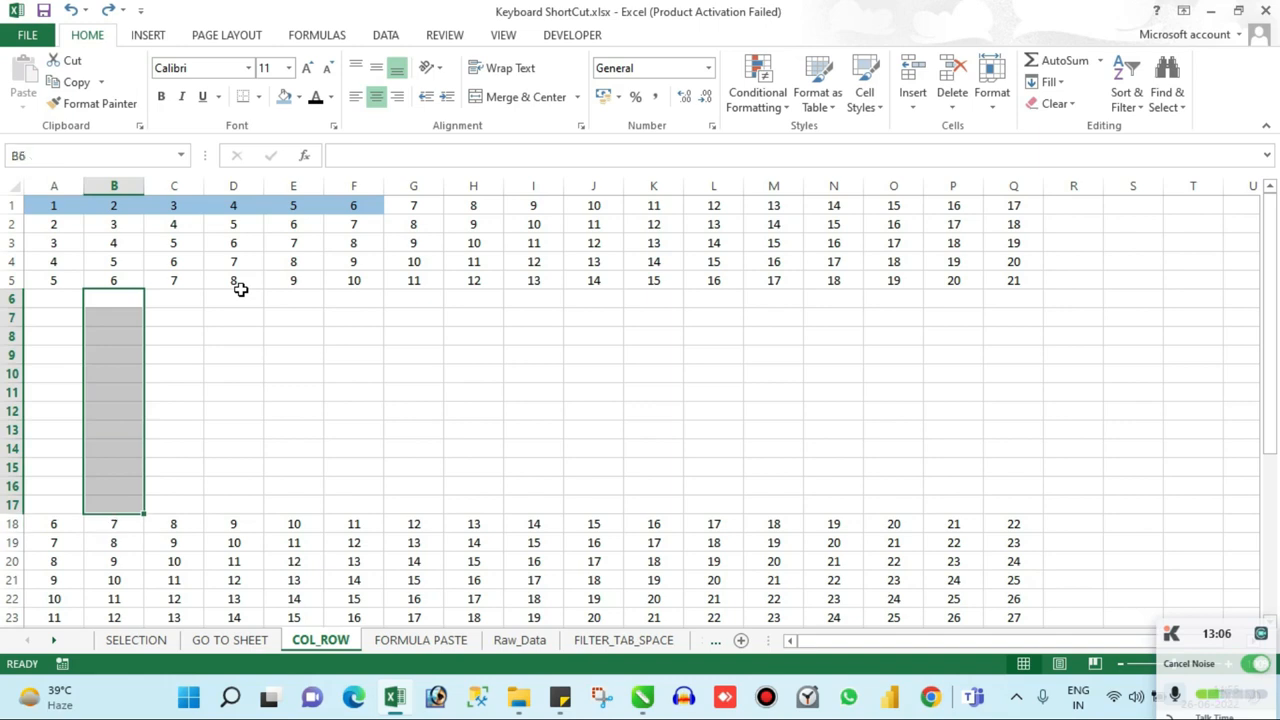
pyautogui.press('Up')
pyautogui.press('Down')
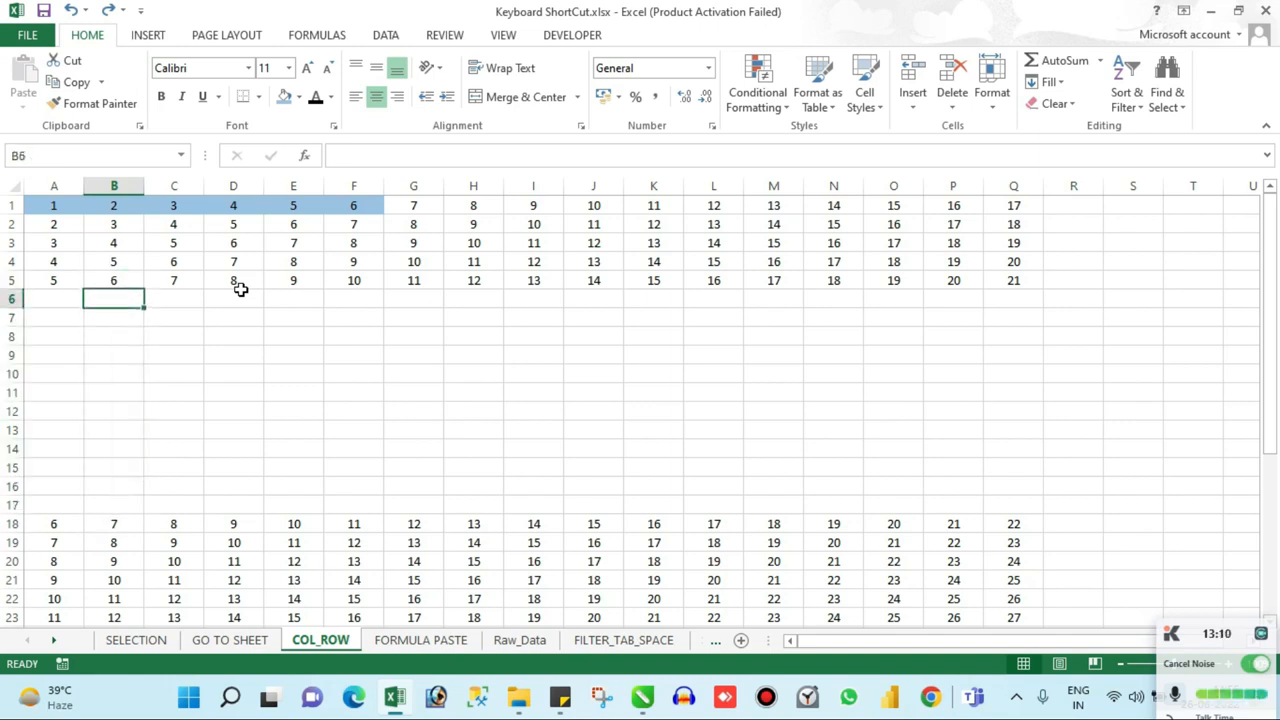
# Step: Extend the selection from B6 to B17, expand it to the entire rows 6 through 17, and delete them
pyautogui.hotkey('shift', 'Down')
pyautogui.hotkey('shift', 'Down')
pyautogui.hotkey('shift', 'Down')
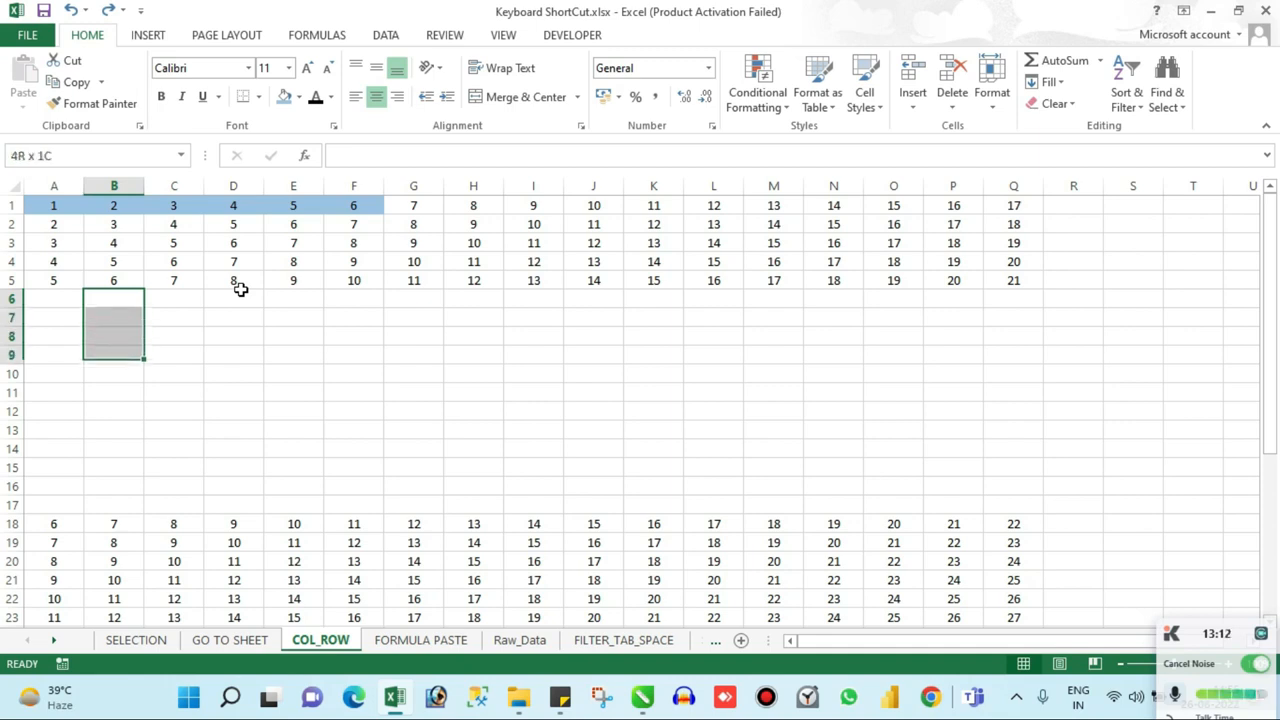
pyautogui.hotkey('shift', 'Down')
pyautogui.hotkey('shift', 'Down')
pyautogui.hotkey('shift', 'Down')
pyautogui.hotkey('shift', 'Down')
pyautogui.hotkey('shift', 'Down')
pyautogui.hotkey('shift', 'Down')
pyautogui.hotkey('shift', 'Down')
pyautogui.hotkey('shift', 'Down')
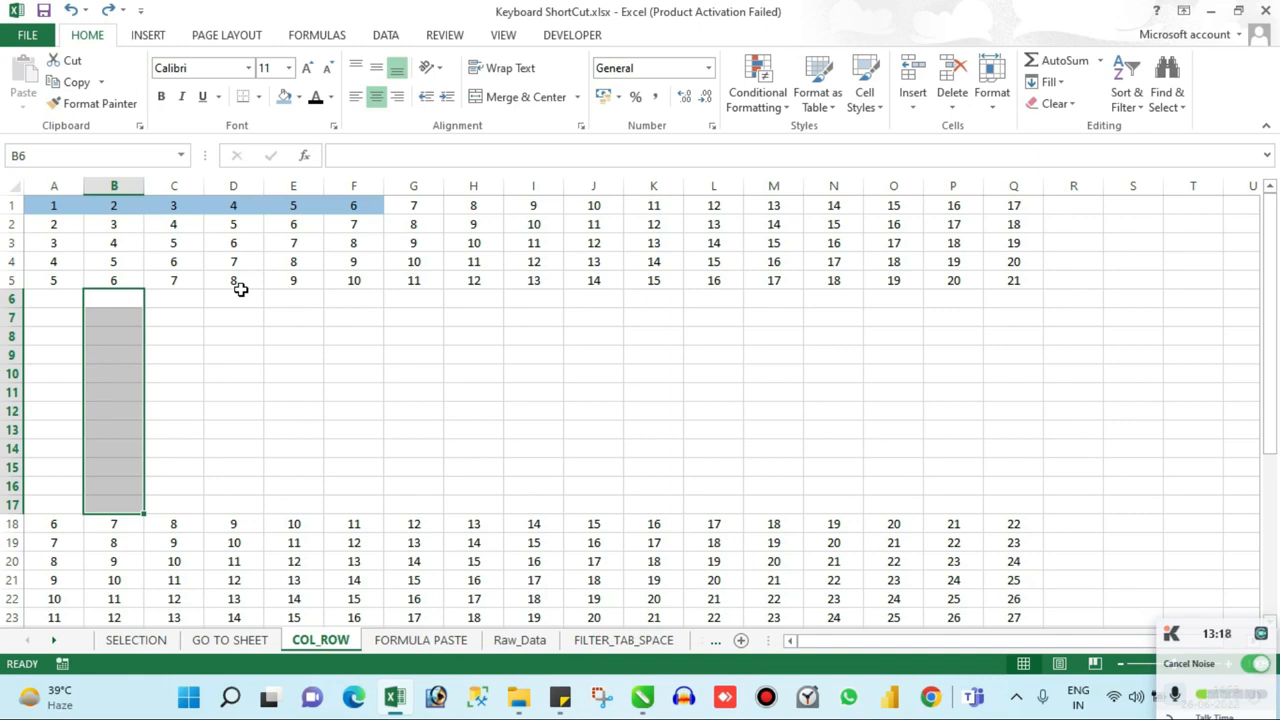
pyautogui.hotkey('shift', 'space')
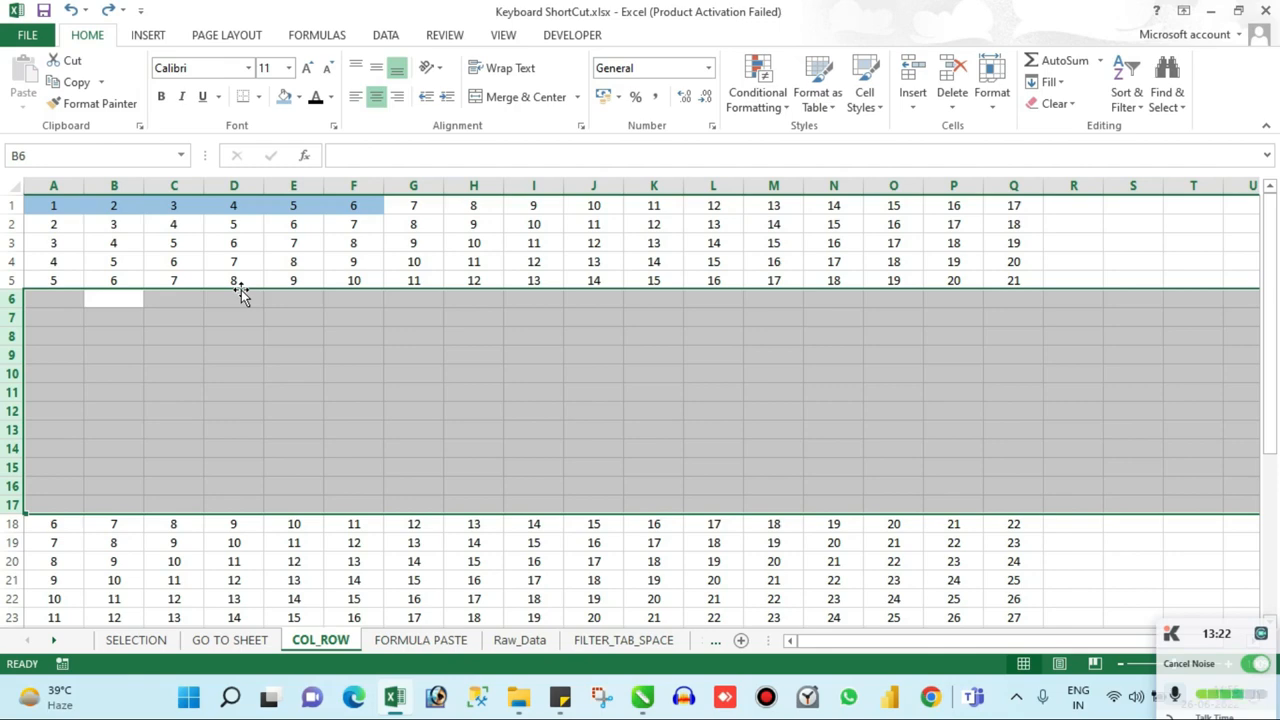
pyautogui.hotkey('ctrl', '-')
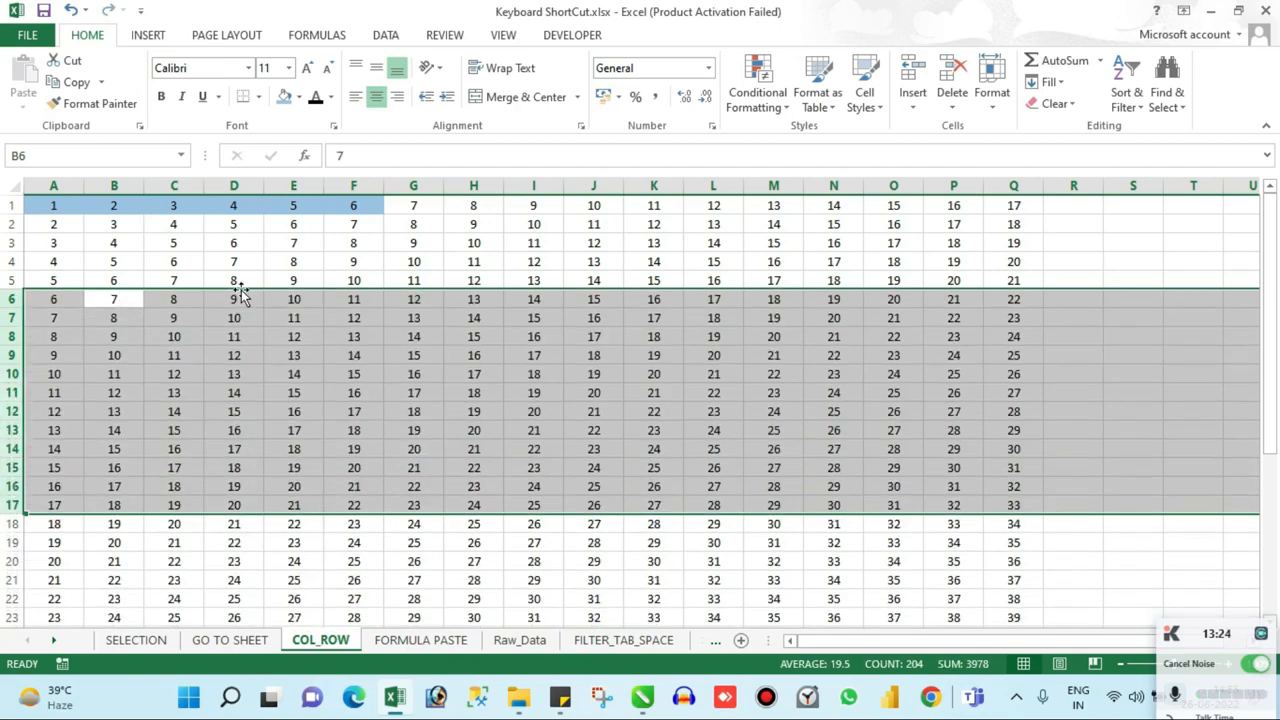
# Step: Look through the number rows in column B down to row 15, returning to the top and ending at cell A2
pyautogui.hotkey('ctrl', 'Up')
pyautogui.press('Down')
pyautogui.press('Down')
pyautogui.press('Down')
pyautogui.press('Down')
pyautogui.press('Down')
pyautogui.press('Down')
pyautogui.press('Down')
pyautogui.press('Down')
pyautogui.press('Down')
pyautogui.press('Down')
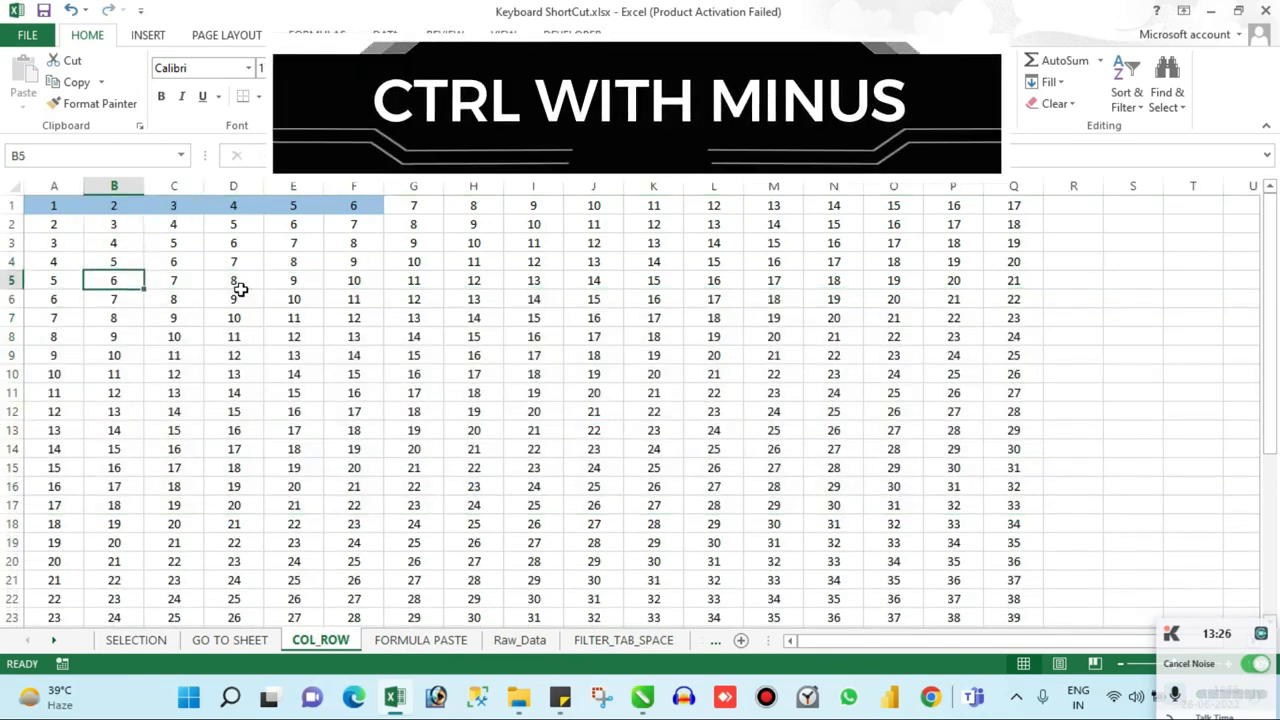
pyautogui.press('Down')
pyautogui.press('Down')
pyautogui.press('Down')
pyautogui.press('Down')
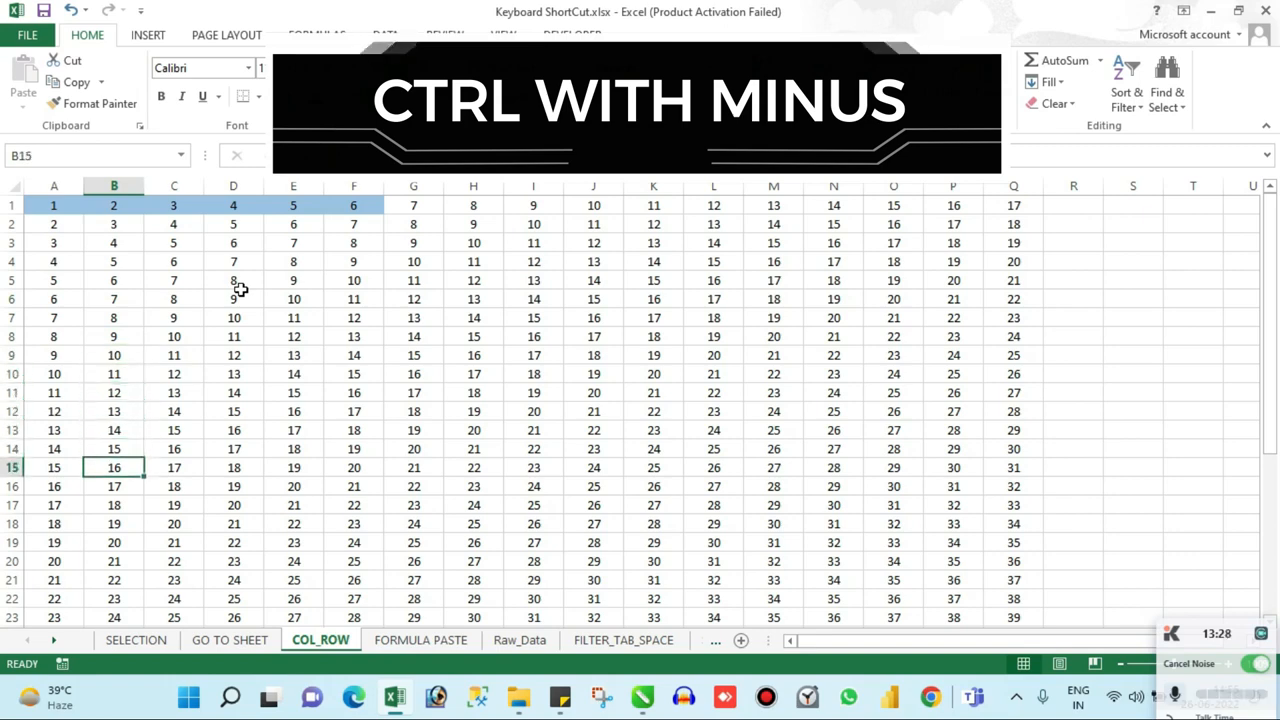
pyautogui.hotkey('ctrl', 'Up')
pyautogui.press('Down')
pyautogui.press('Down')
pyautogui.press('Up')
pyautogui.press('Up')
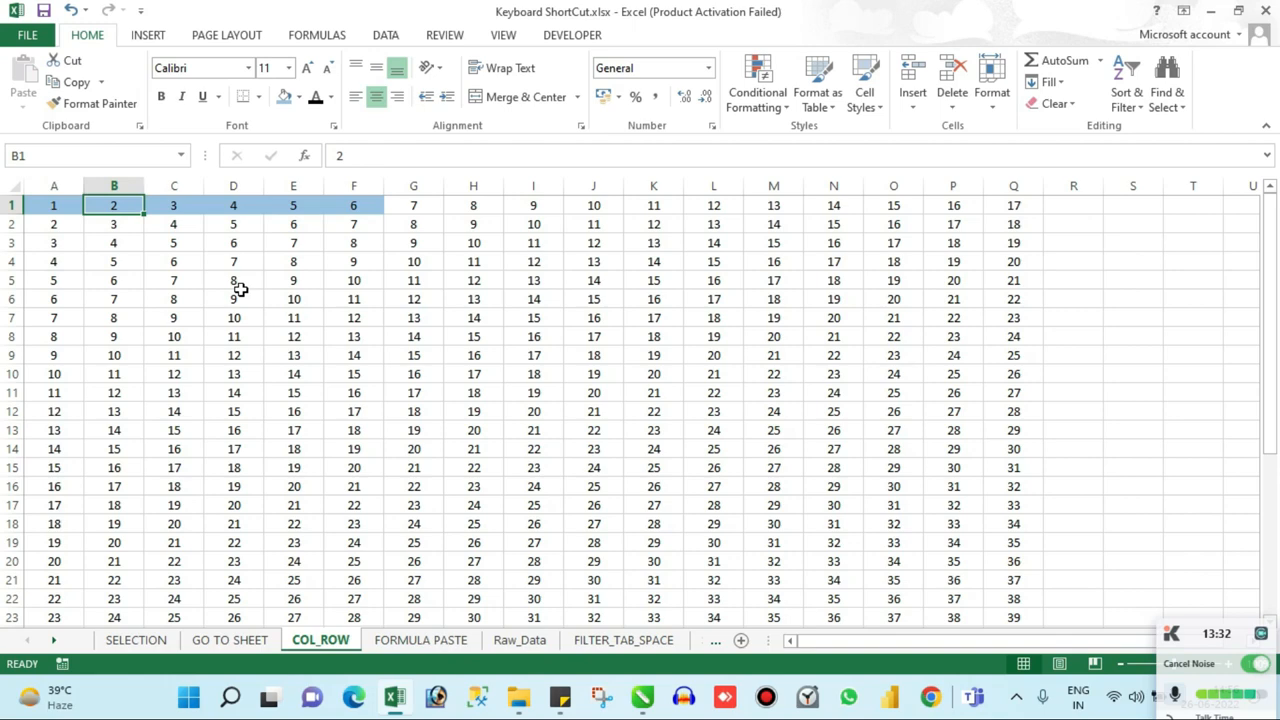
pyautogui.press('Left')
pyautogui.press('Down')
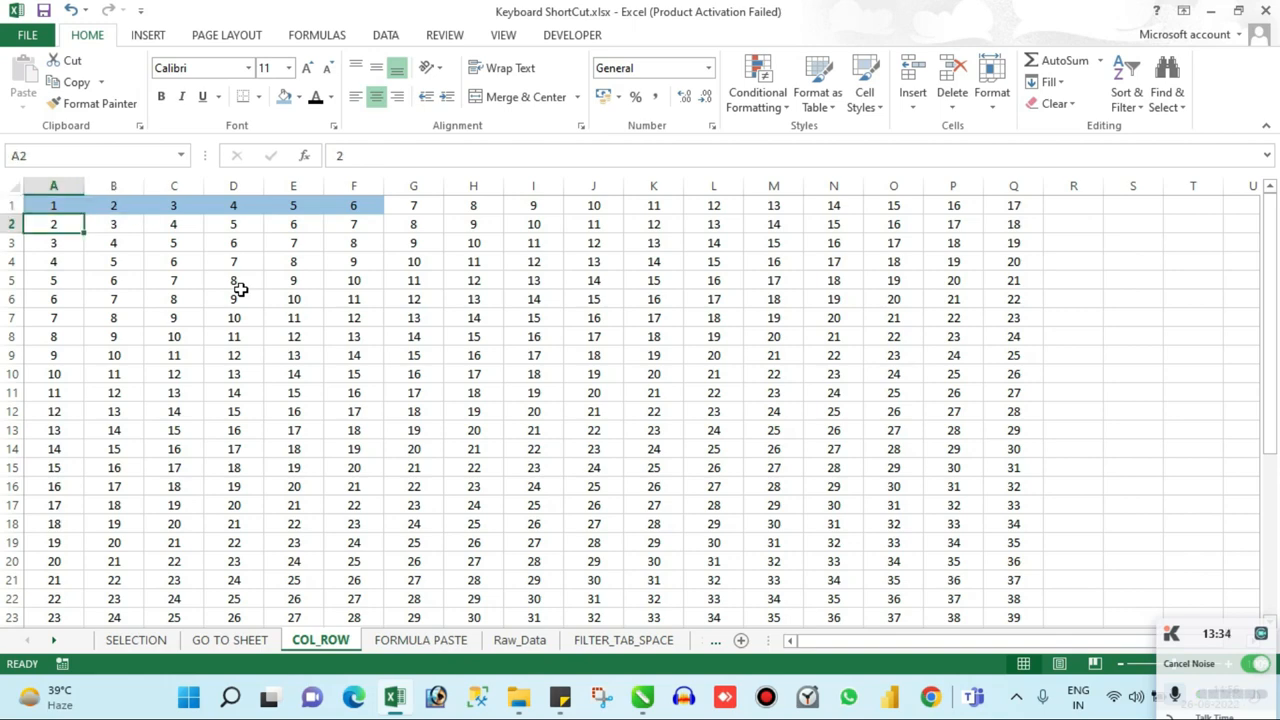
# Step: On the FORMULA PASTE sheet, start a VLOOKUP formula in cell B2 with A2 as the lookup value
pyautogui.hotkey('ctrl', 'pagedown')
pyautogui.press('Right')
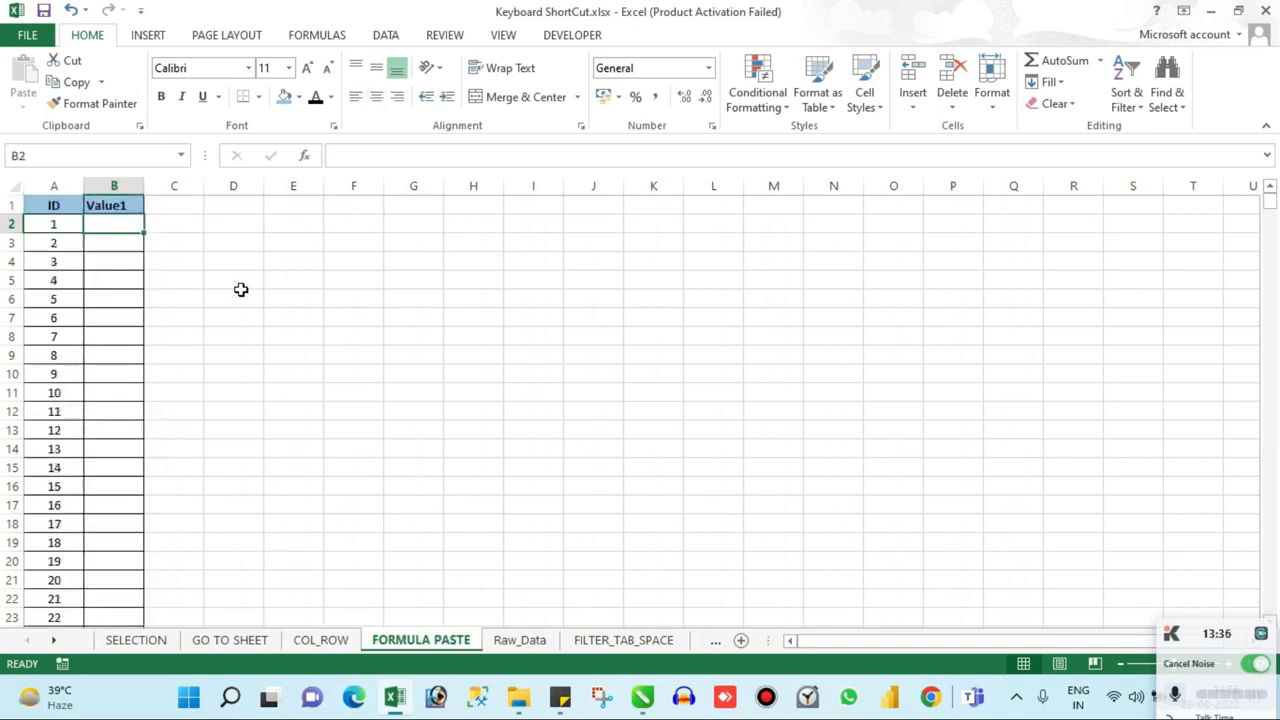
pyautogui.write('=vl')
pyautogui.press('Tab')
pyautogui.press('Left')
pyautogui.write(',')
# Step: Complete the VLOOKUP with Raw_Data columns $A:$K as the table array, column index 2 and range lookup 0, and enter it in B2
pyautogui.hotkey('ctrl', 'pagedown')
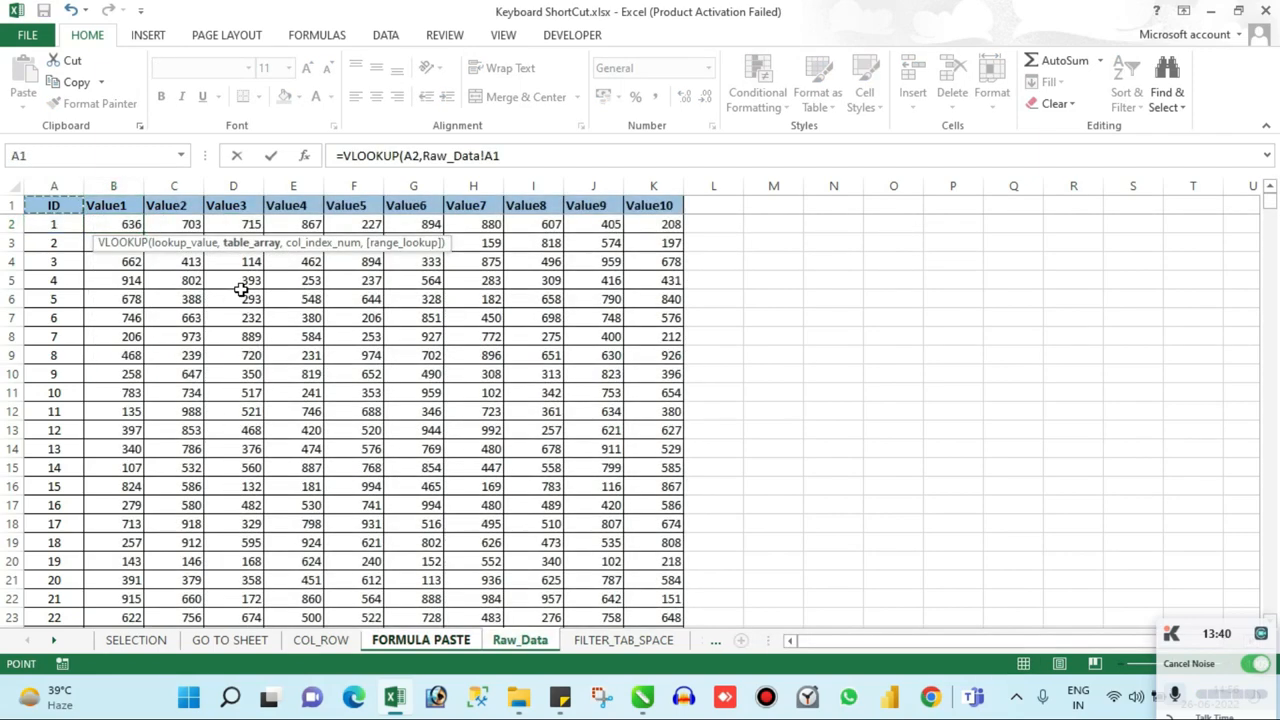
pyautogui.hotkey('ctrl', 'space')
pyautogui.hotkey('shift', 'Right')
pyautogui.hotkey('shift', 'Right')
pyautogui.hotkey('shift', 'Right')
pyautogui.hotkey('shift', 'Right')
pyautogui.hotkey('shift', 'Right')
pyautogui.hotkey('shift', 'Right')
pyautogui.hotkey('shift', 'Right')
pyautogui.hotkey('shift', 'Right')
pyautogui.hotkey('shift', 'Right')
pyautogui.hotkey('shift', 'Right')
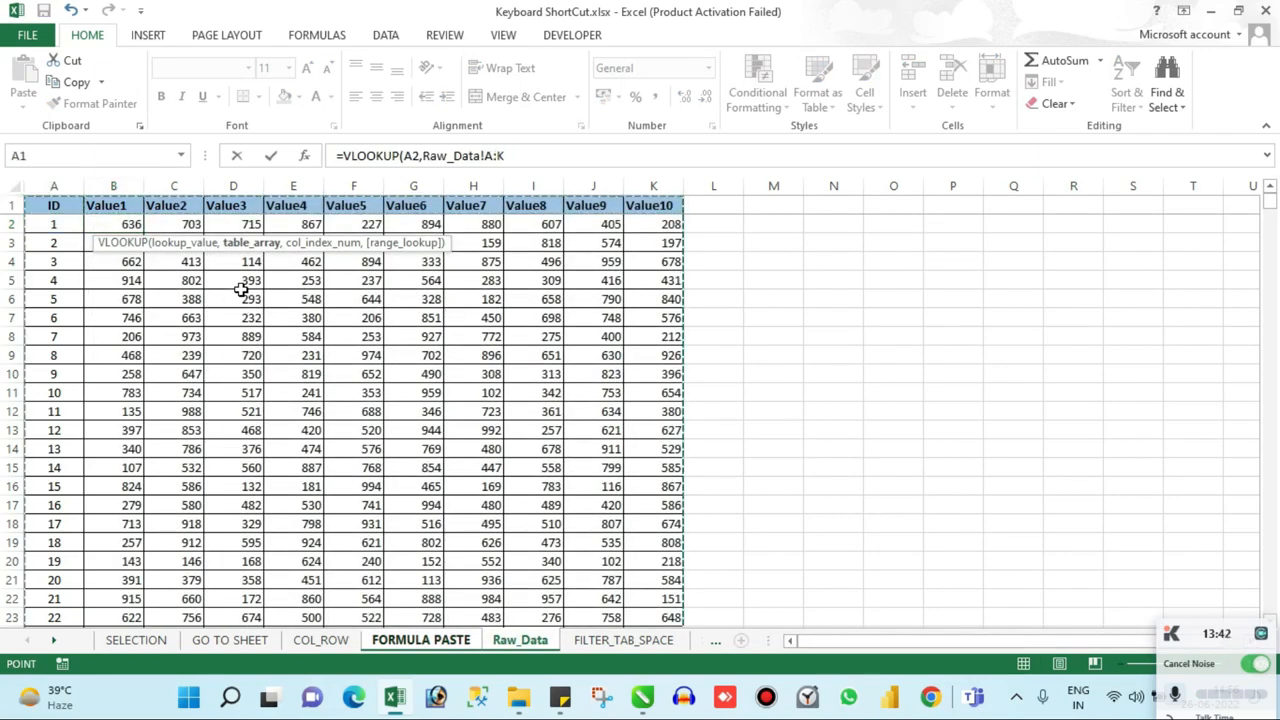
pyautogui.press('F4')
pyautogui.write(',2,0')
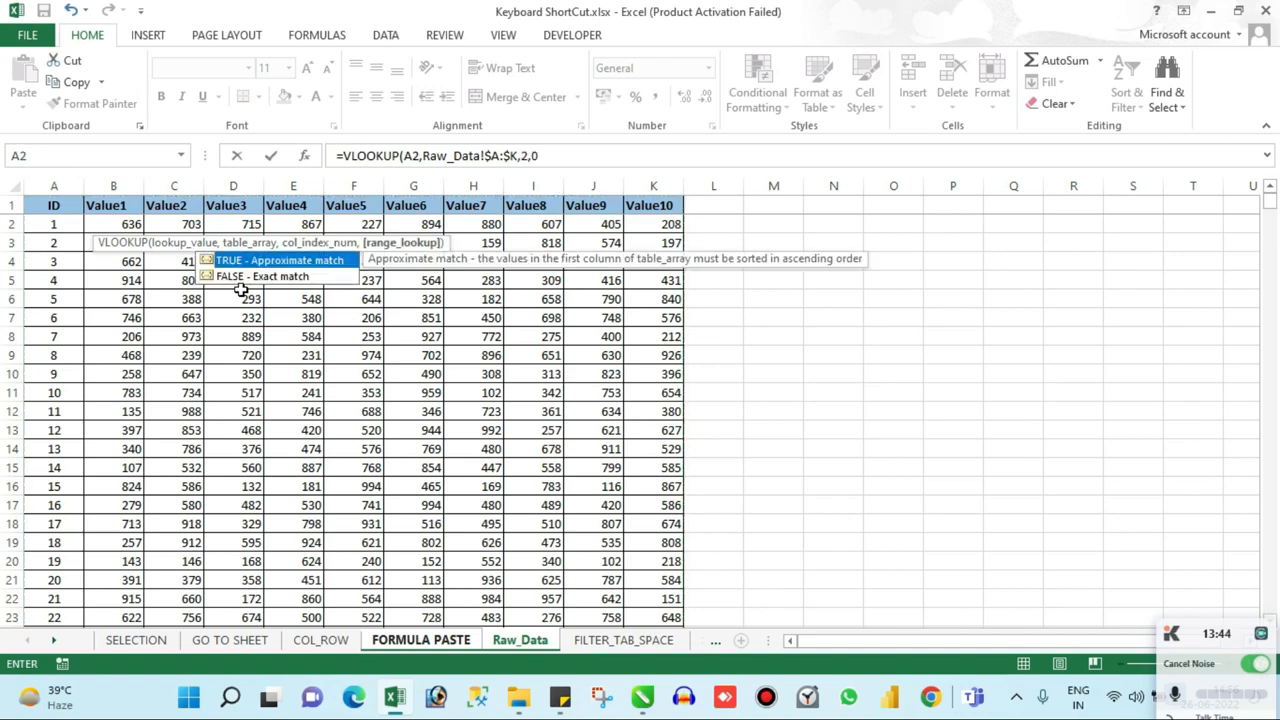
pyautogui.hotkey('ctrl', 'Return')
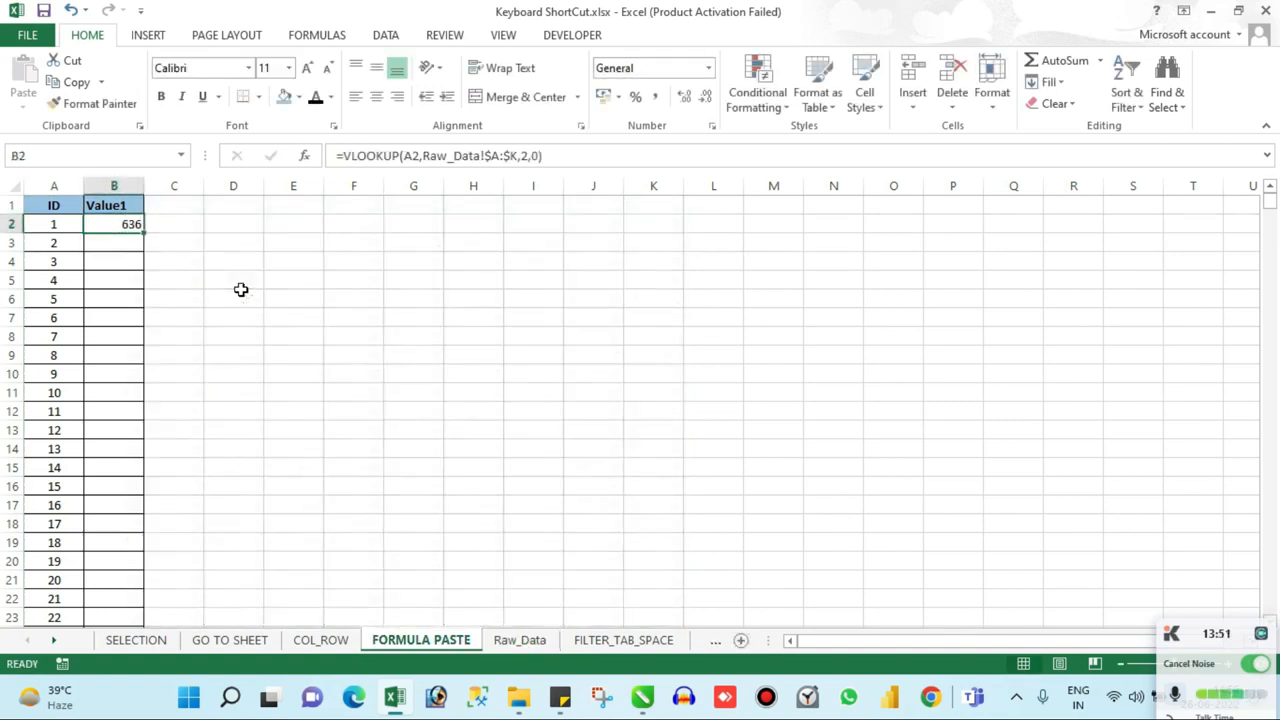
# Step: Try filling the B2 formula down column B, first to row 166 and again to the last ID row, undoing each fill
pyautogui.moveTo(144, 231); pyautogui.dragTo(140, 640)
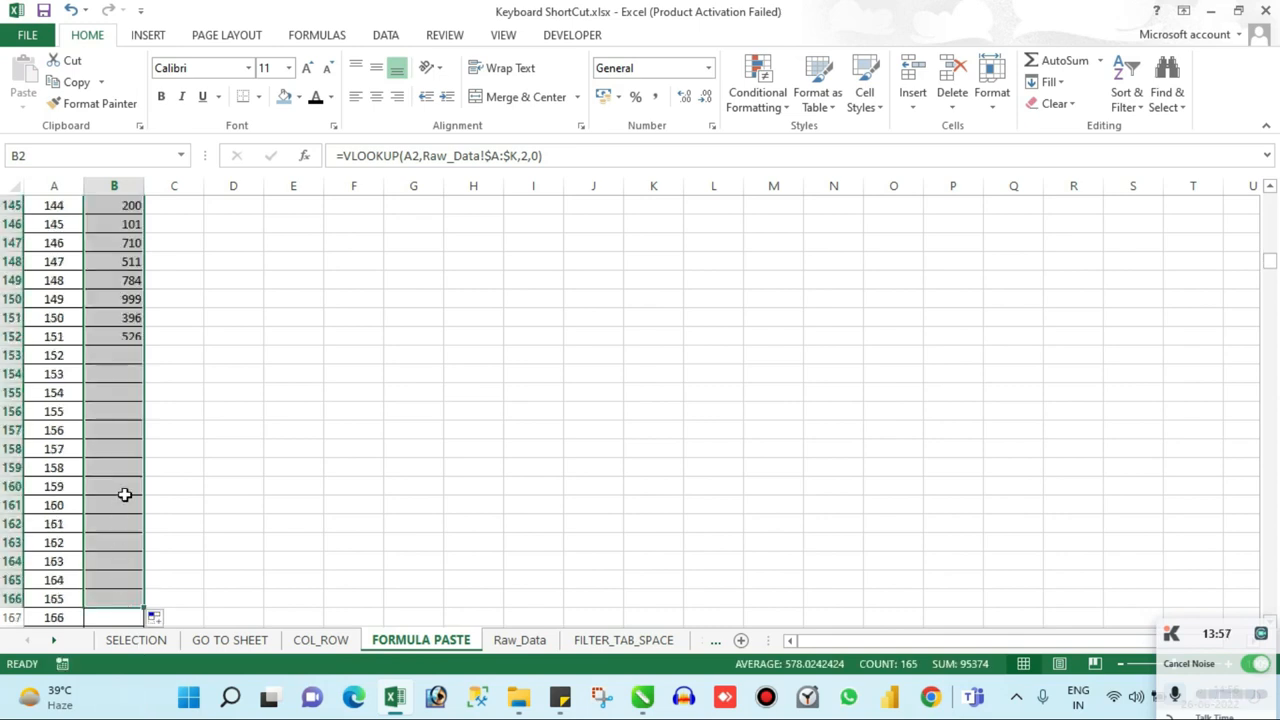
pyautogui.hotkey('ctrl', 'z')
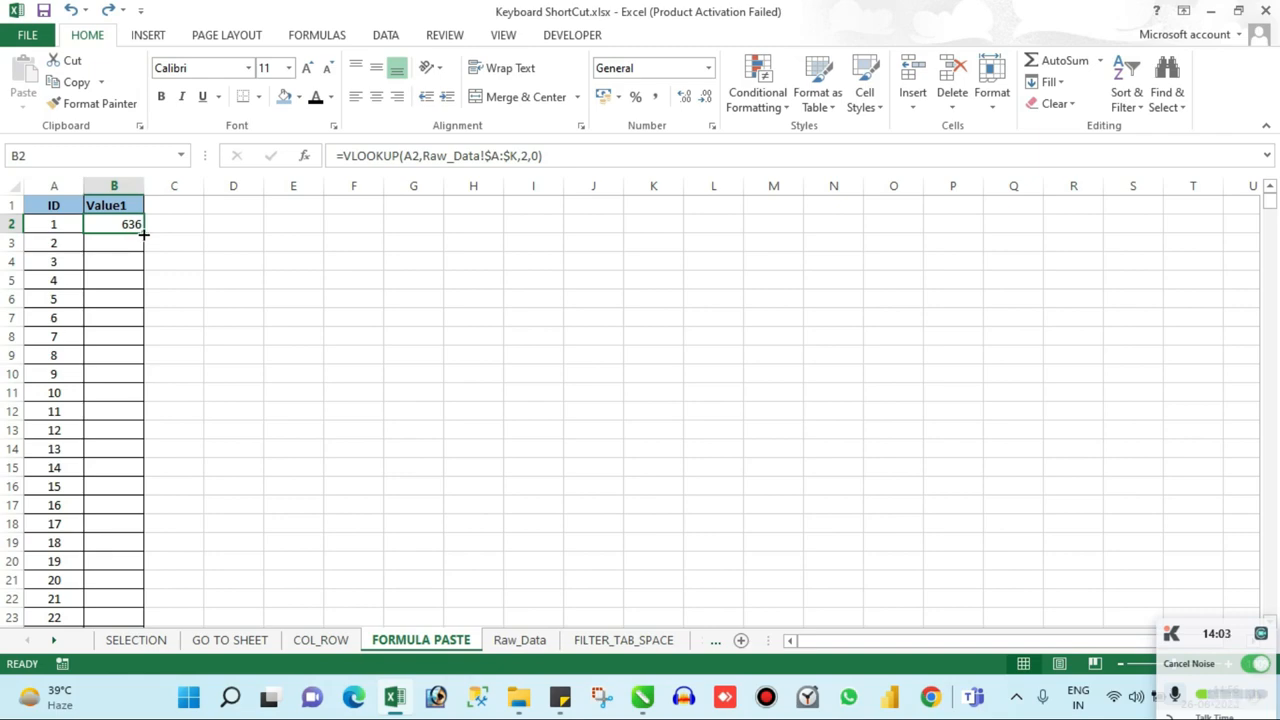
pyautogui.doubleClick(143, 234)
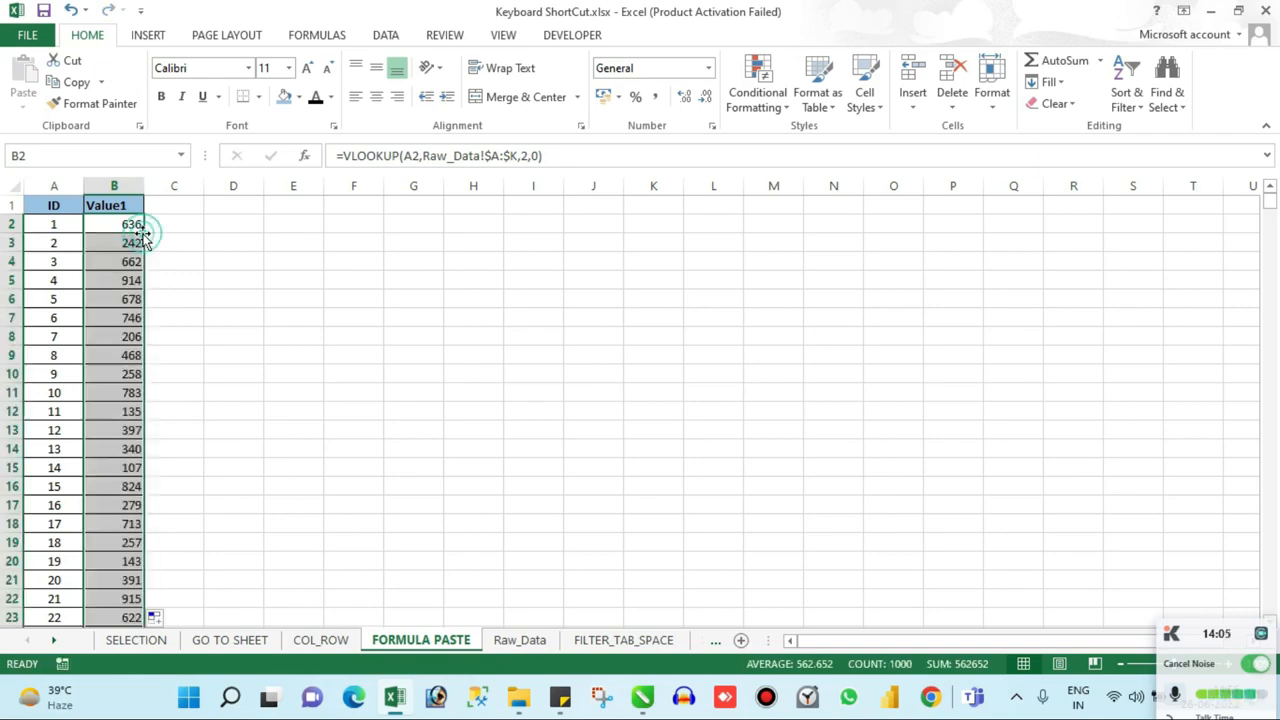
pyautogui.click(131, 355)
pyautogui.hotkey('ctrl', 'Down')
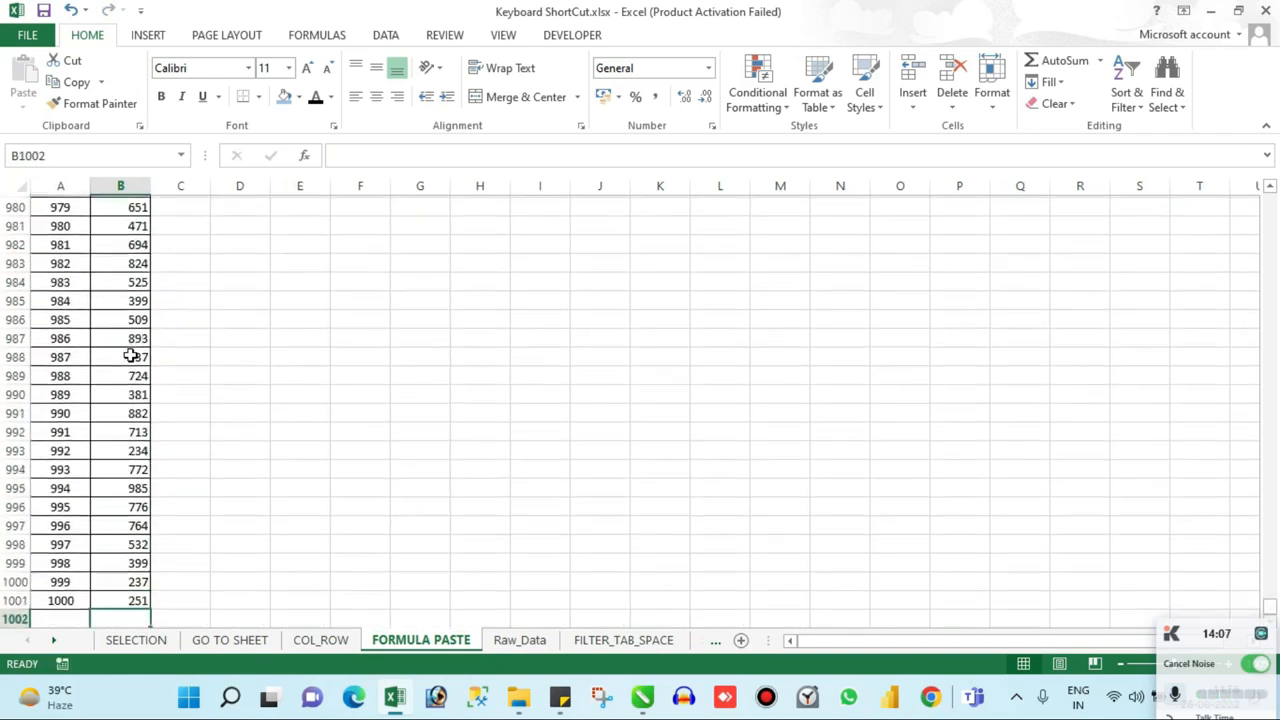
pyautogui.hotkey('ctrl', 'Up')
pyautogui.hotkey('ctrl', 'z')
pyautogui.press('Up')
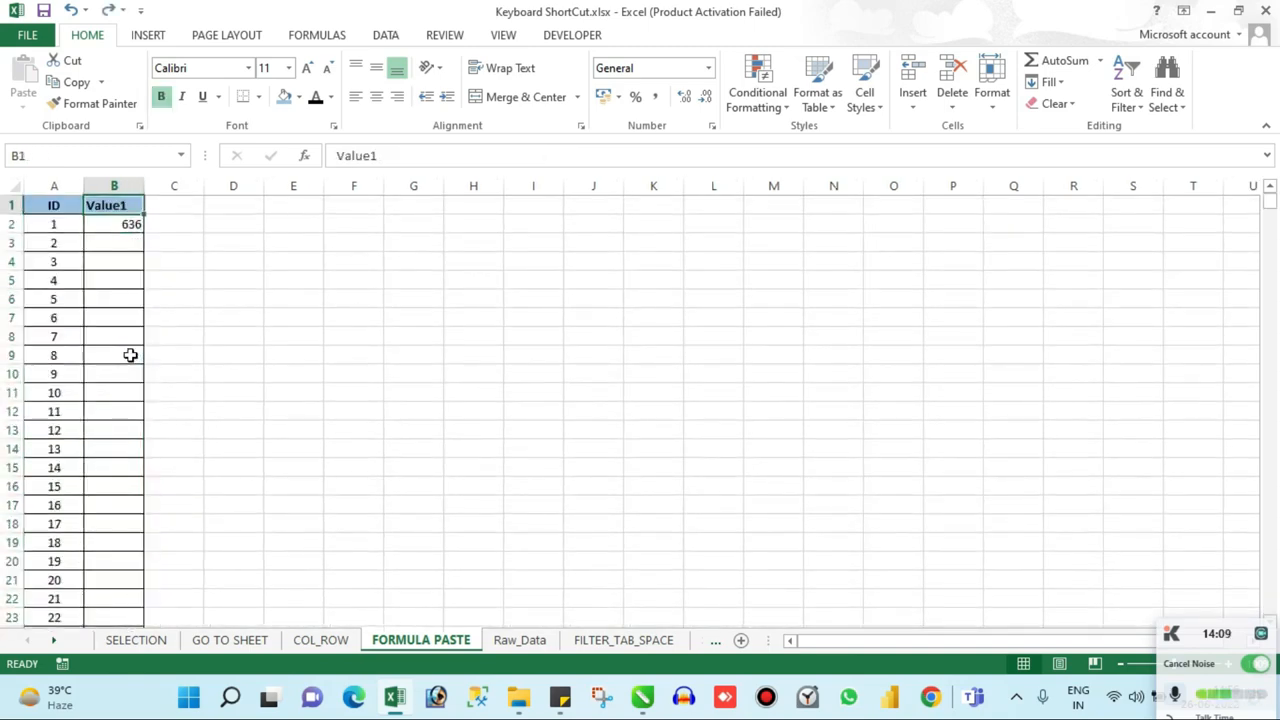
# Step: Follow the ID column to its last row, select B1001 up to B2, and fill the VLOOKUP formula down the range
pyautogui.press('Down')
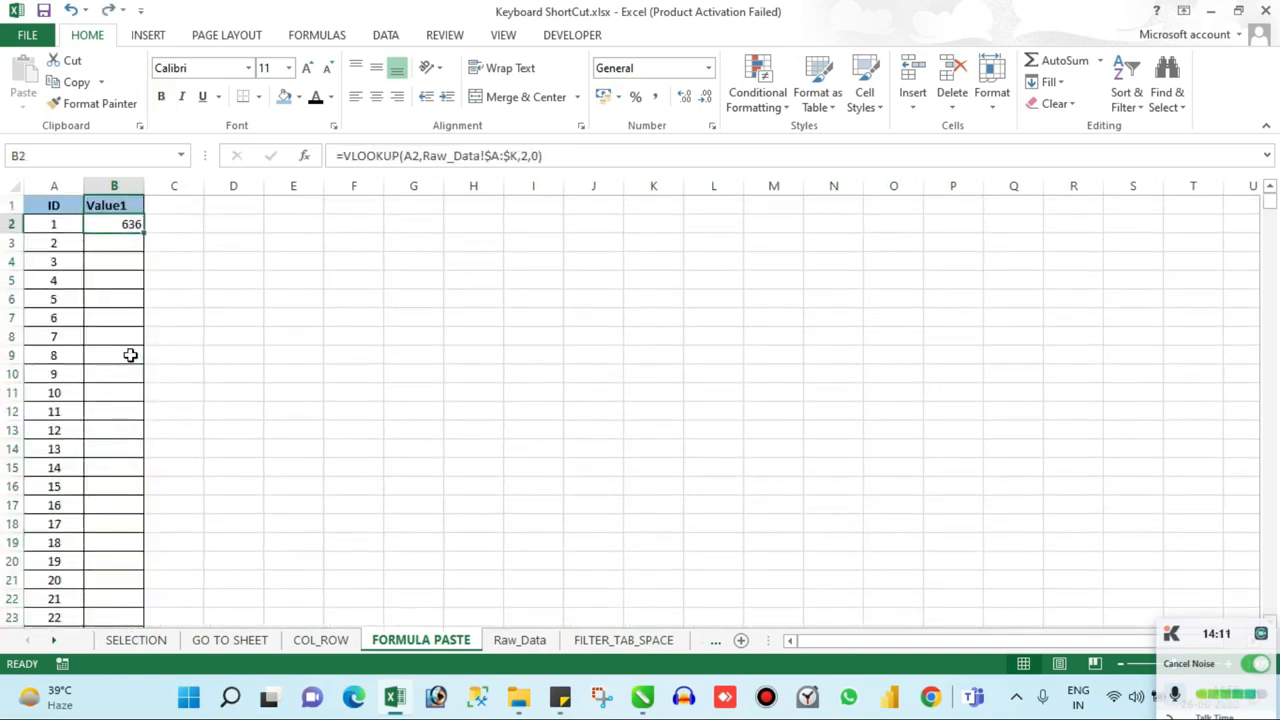
pyautogui.press('Left')
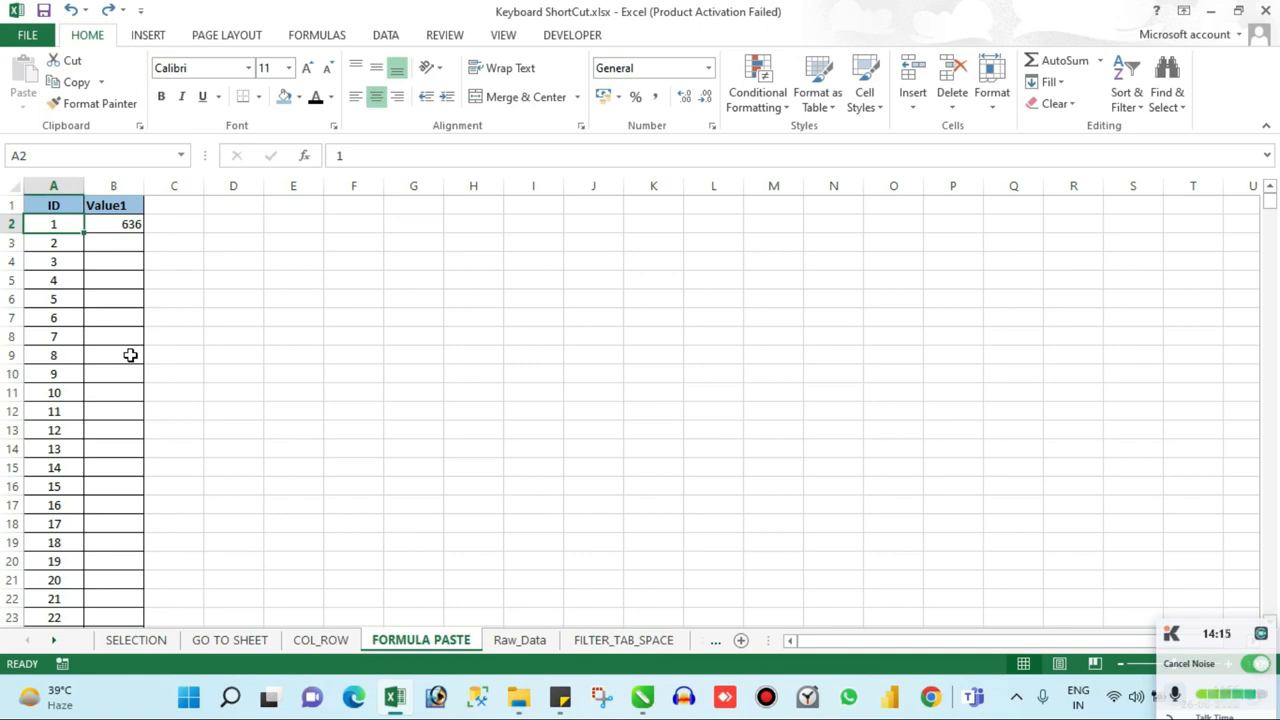
pyautogui.hotkey('ctrl', 'Down')
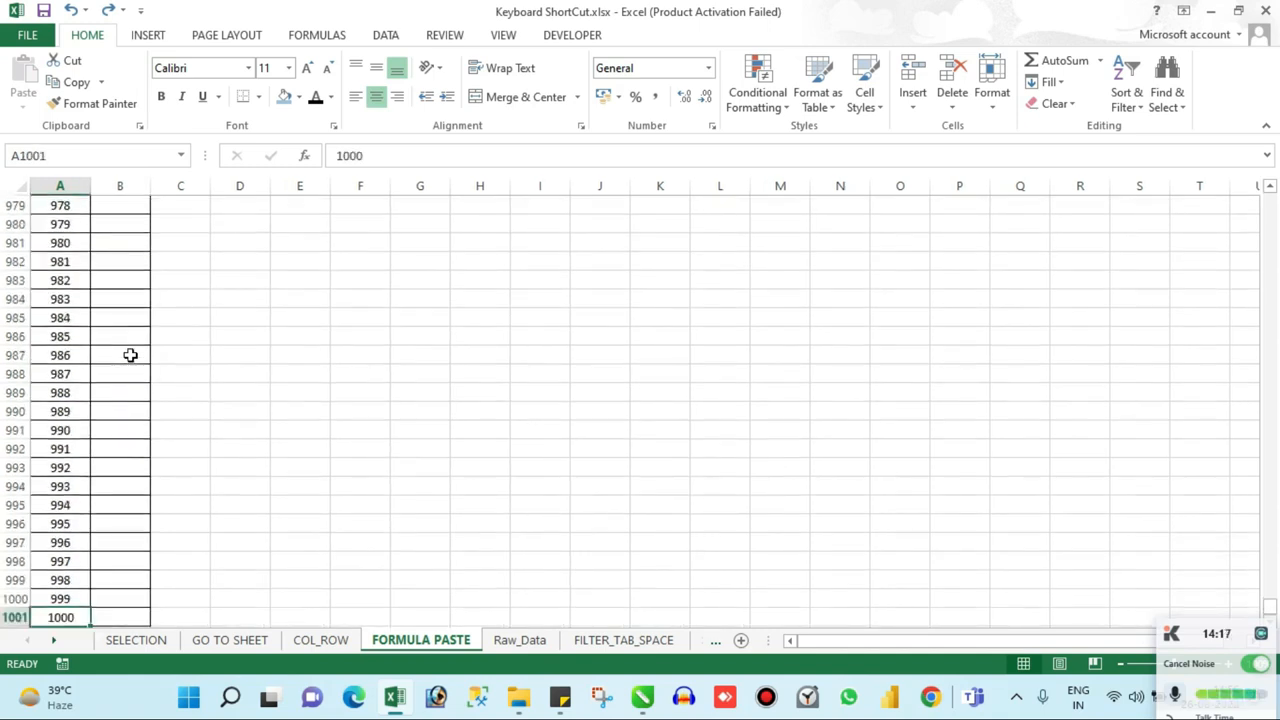
pyautogui.press('Right')
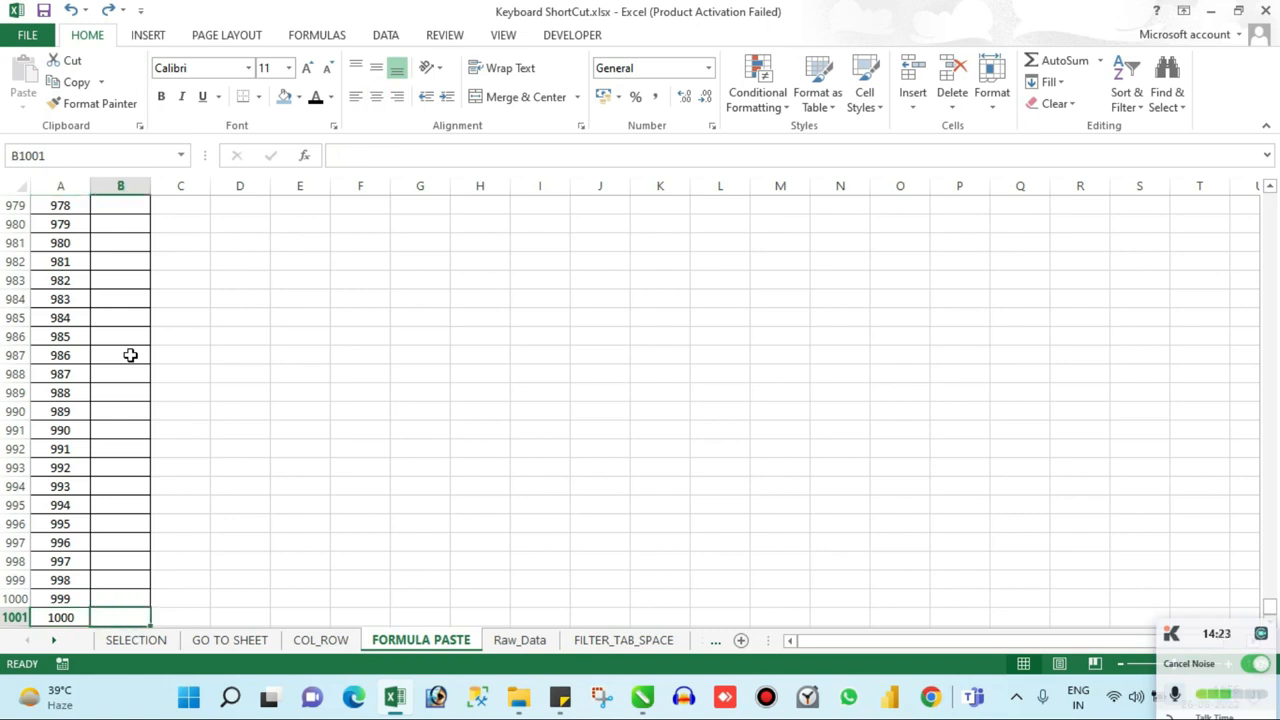
pyautogui.hotkey('ctrl', 'shift', 'Up')
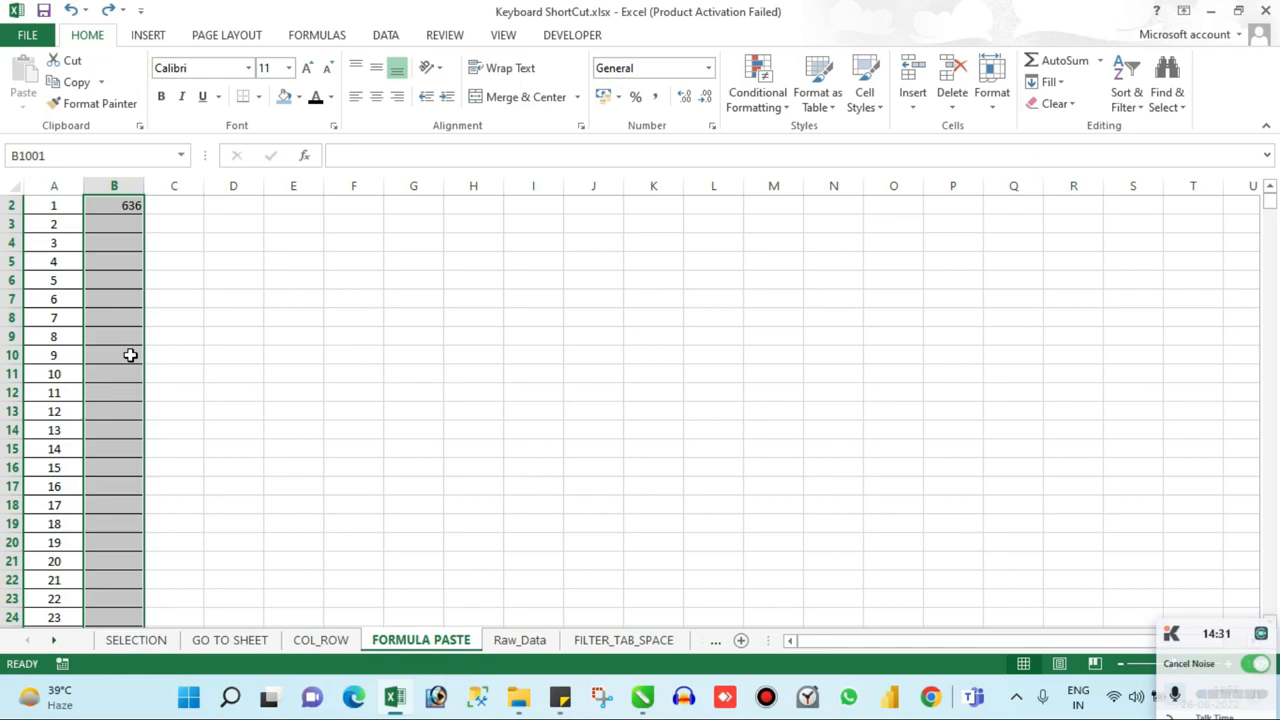
pyautogui.hotkey('ctrl', 'd')
# Step: Check the filled Value1 formulas at the end and at the beginning of column B
pyautogui.press('Down')
pyautogui.press('Down')
pyautogui.press('Down')
pyautogui.press('Down')
pyautogui.press('Up')
pyautogui.hotkey('ctrl', 'Up')
pyautogui.hotkey('ctrl', 'Up')
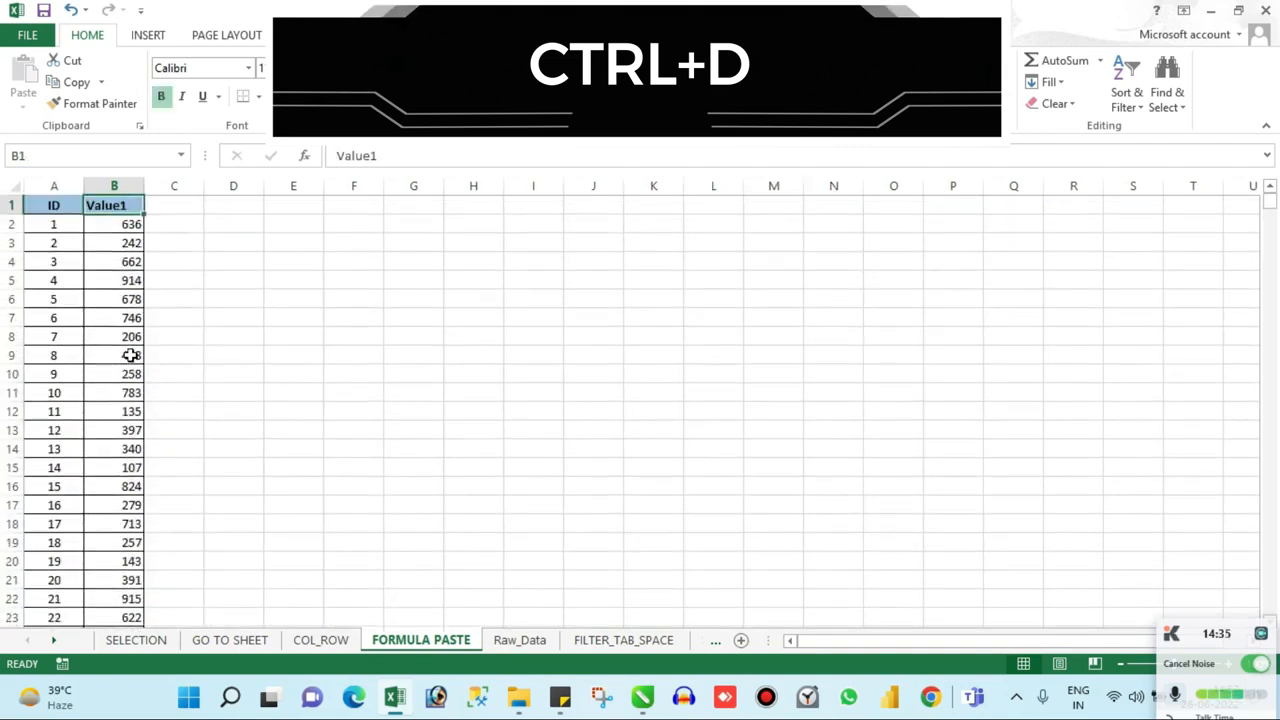
pyautogui.press('Down')
pyautogui.press('Down')
pyautogui.press('Down')
pyautogui.press('Up')
pyautogui.press('Up')
pyautogui.press('Up')
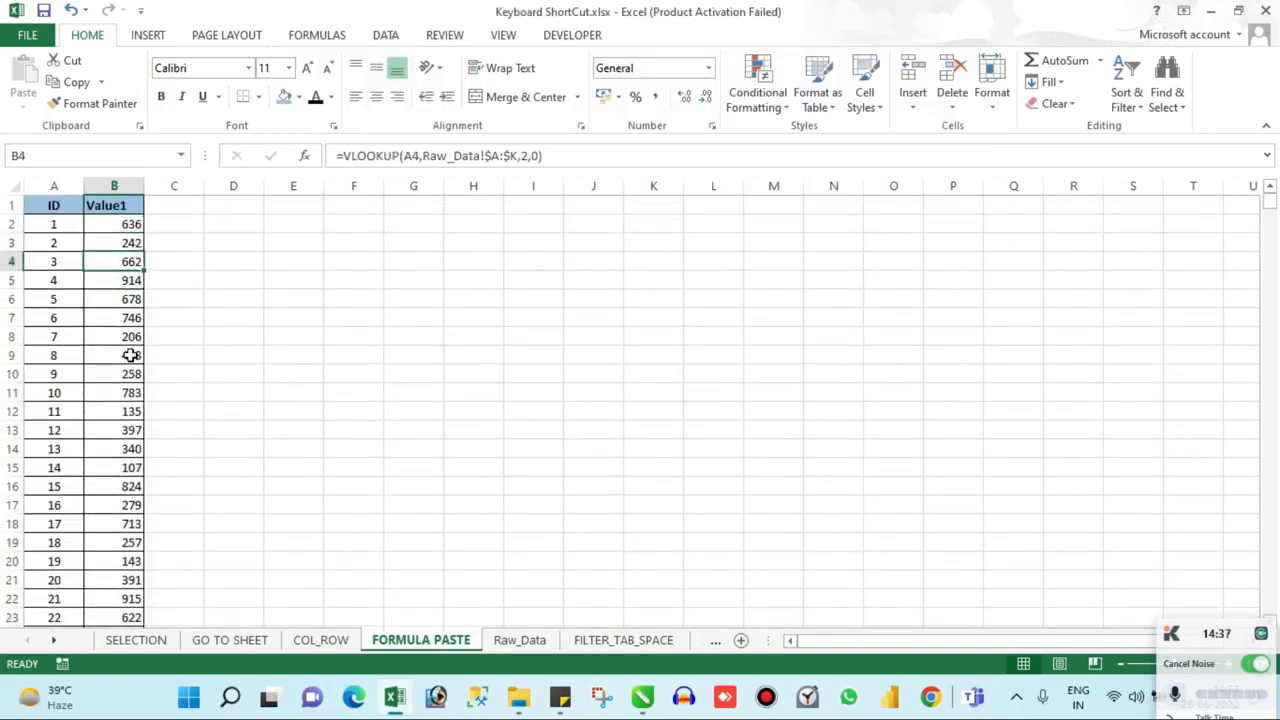
# Step: Switch to the FILTER_TAB_SPACE sheet, select cell A1, and turn on filters for the header row
pyautogui.hotkey('ctrl', 'pagedown')
pyautogui.hotkey('ctrl', 'pagedown')
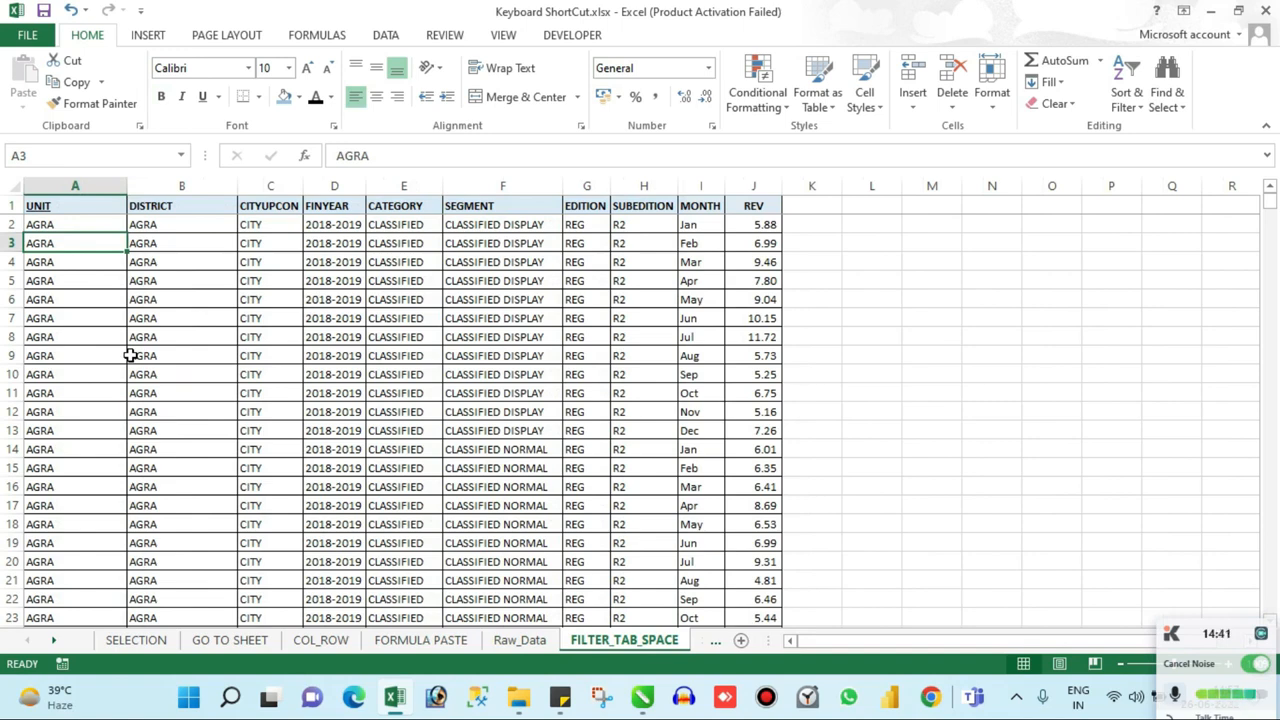
pyautogui.press('Up')
pyautogui.press('Up')
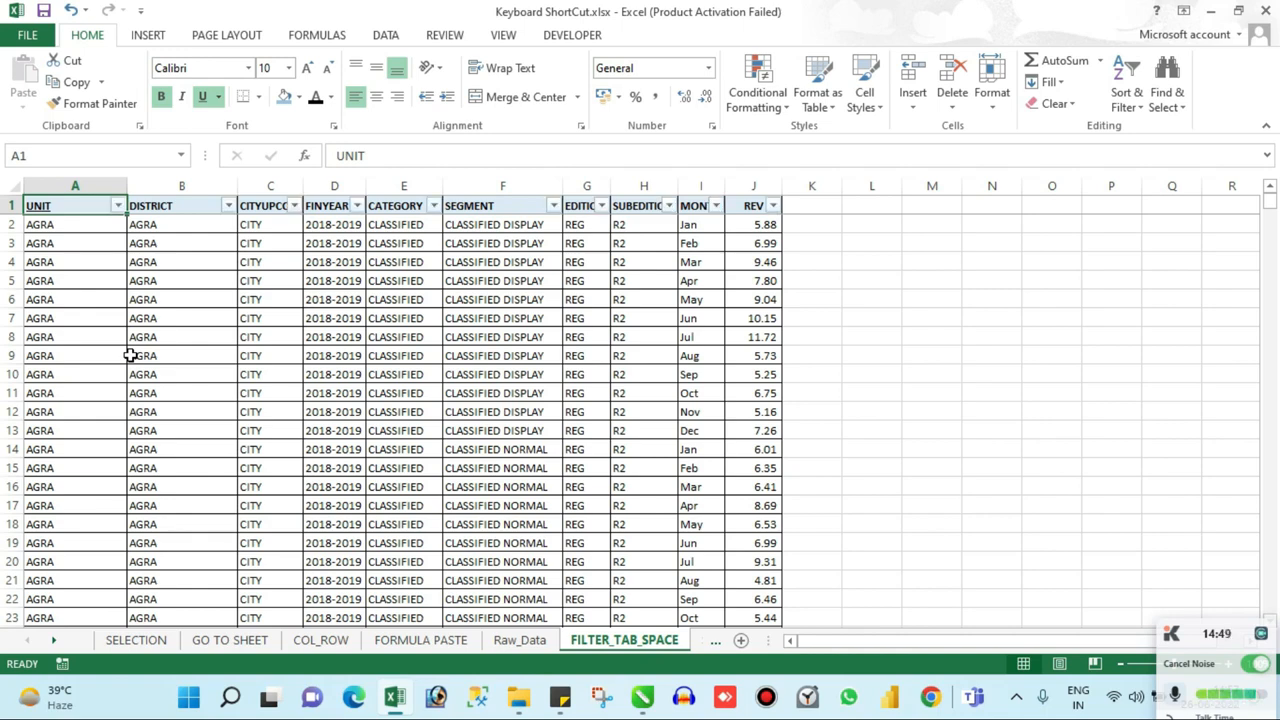
pyautogui.hotkey('ctrl', 'shift', 'l')
# Step: Filter the DISTRICT column to AHMEDABAD, ALMORA and BANDA only, and remove the filters from the header row
pyautogui.press('Tab')
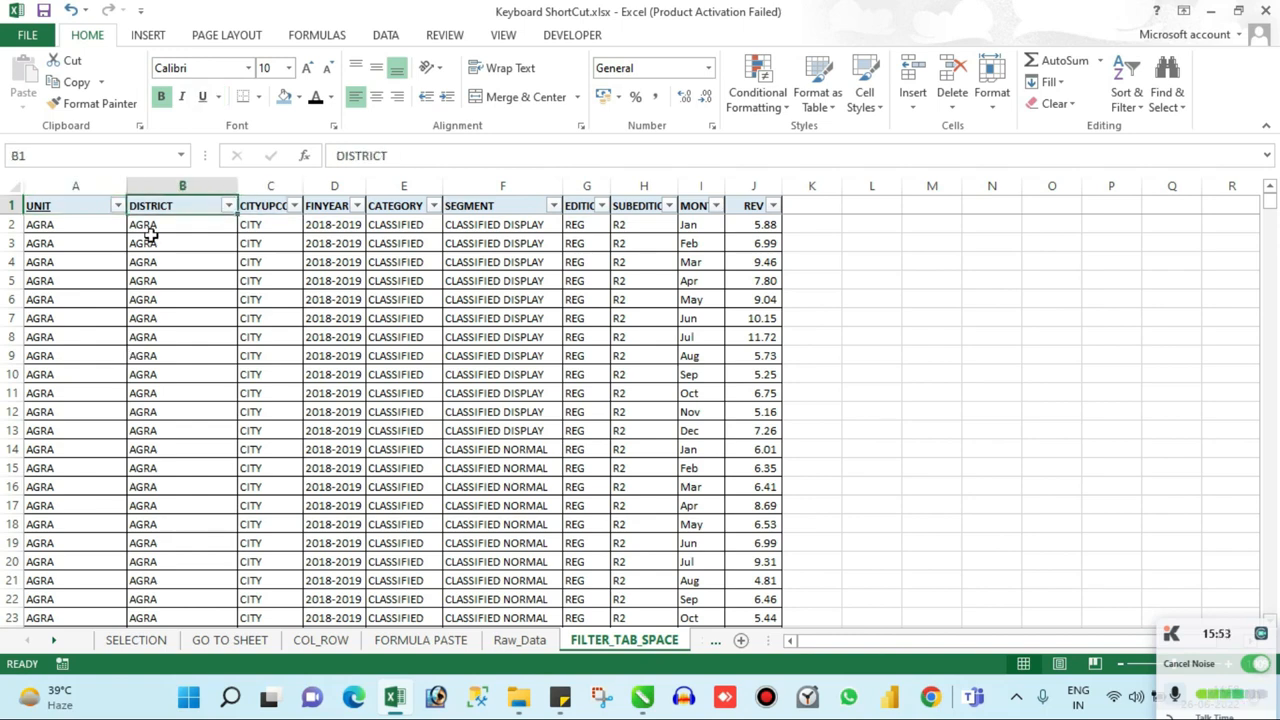
pyautogui.click(227, 206)
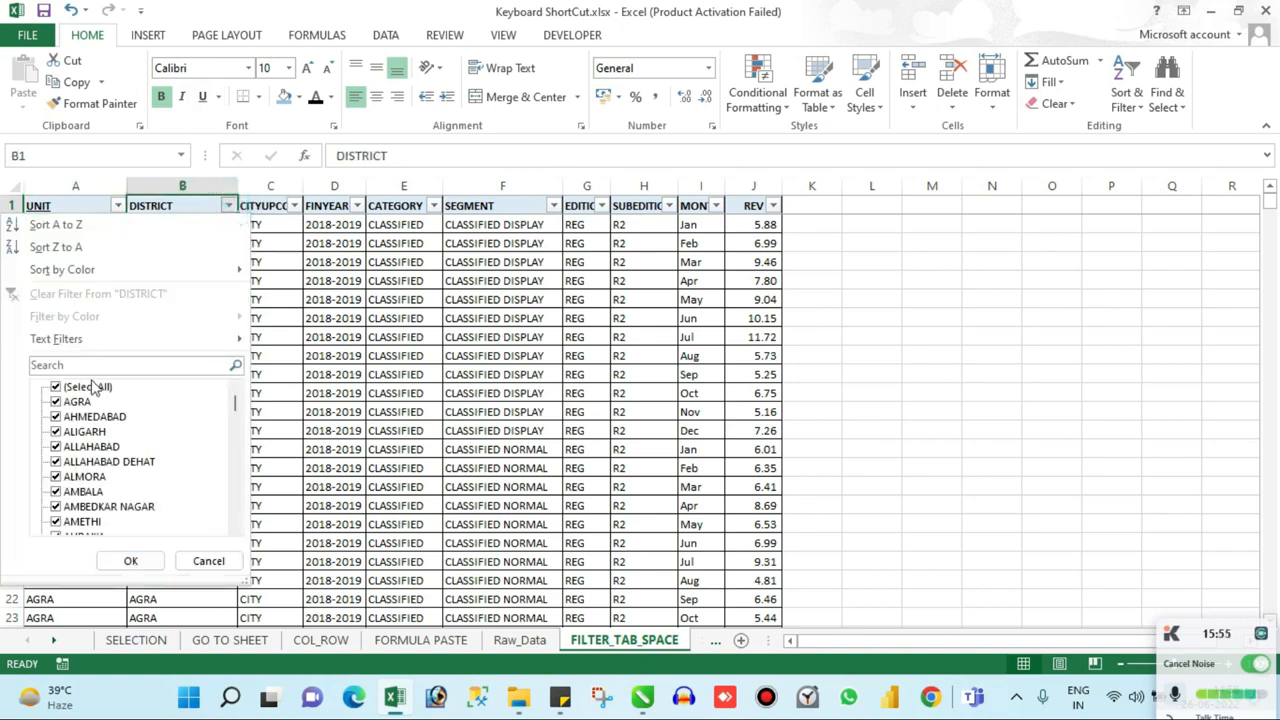
pyautogui.click(56, 387)
pyautogui.click(56, 416)
pyautogui.click(57, 477)
pyautogui.scroll(-3, 98, 516)
pyautogui.click(56, 507)
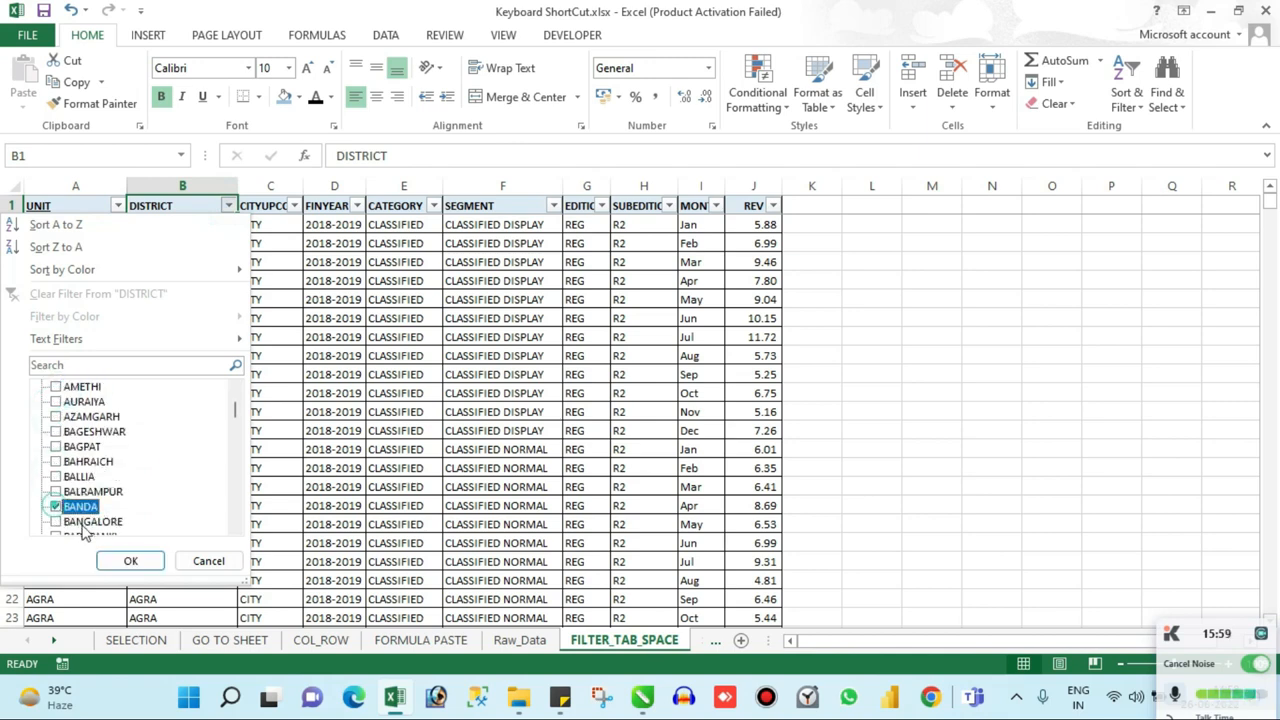
pyautogui.click(124, 561)
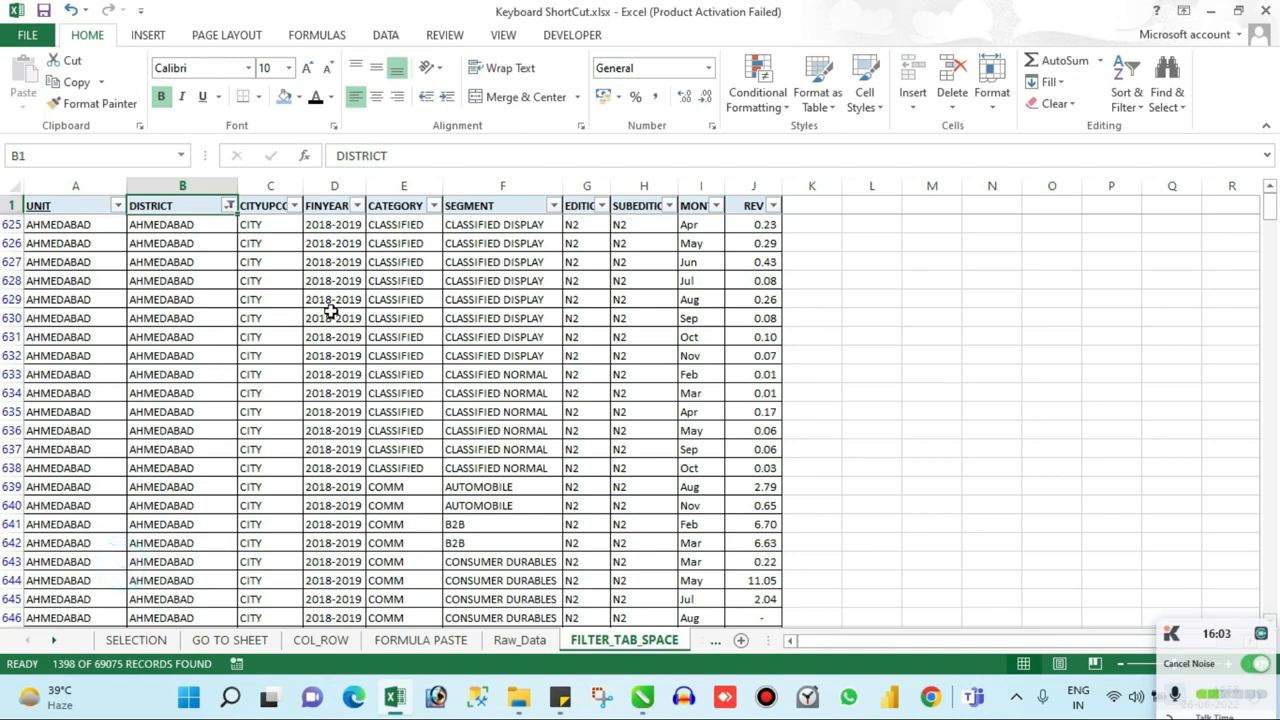
pyautogui.hotkey('ctrl', 'shift', 'l')
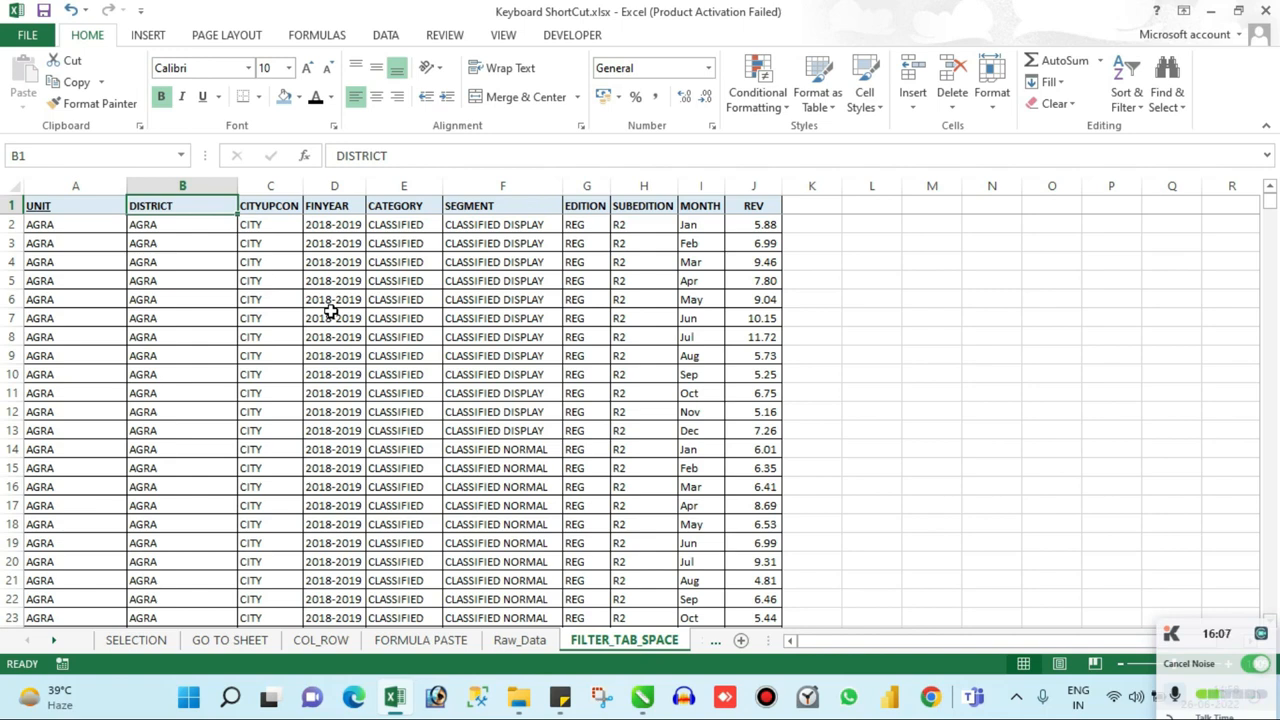
# Step: Turn on filters for the header row, and open and close the UNIT column's filter list without changing it
pyautogui.hotkey('ctrl', 'shift', 'l')
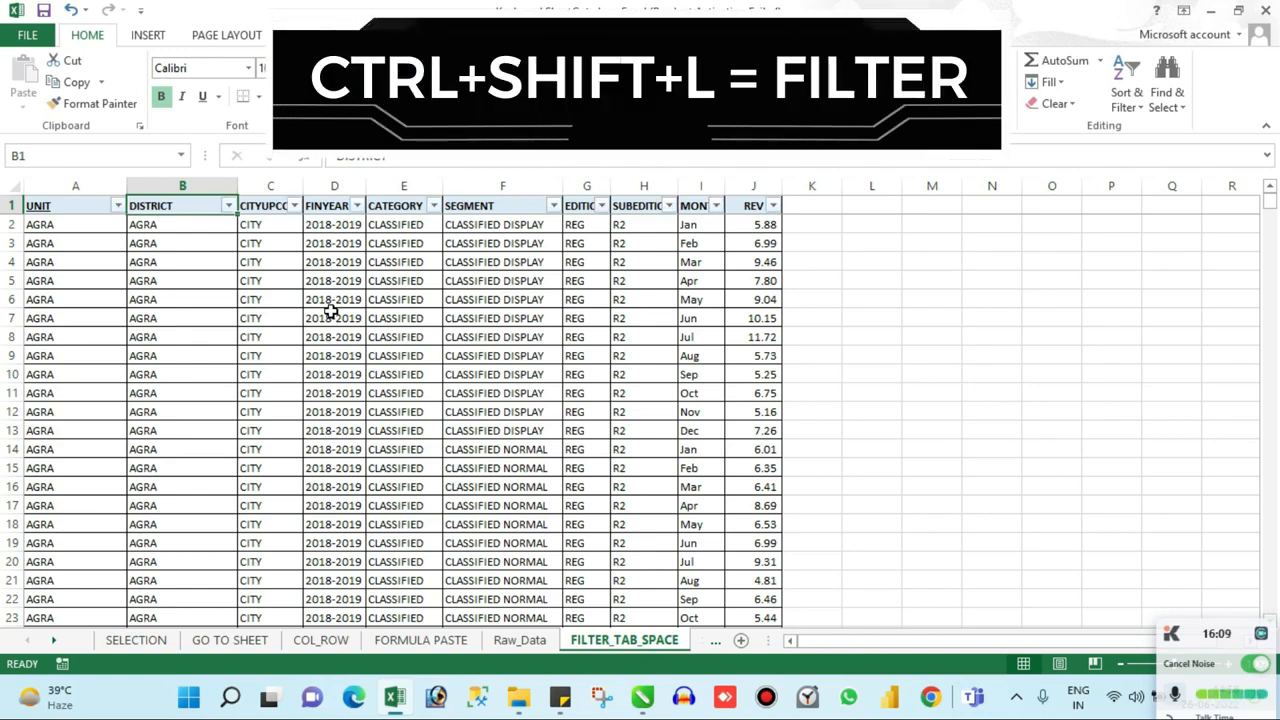
pyautogui.press('Left')
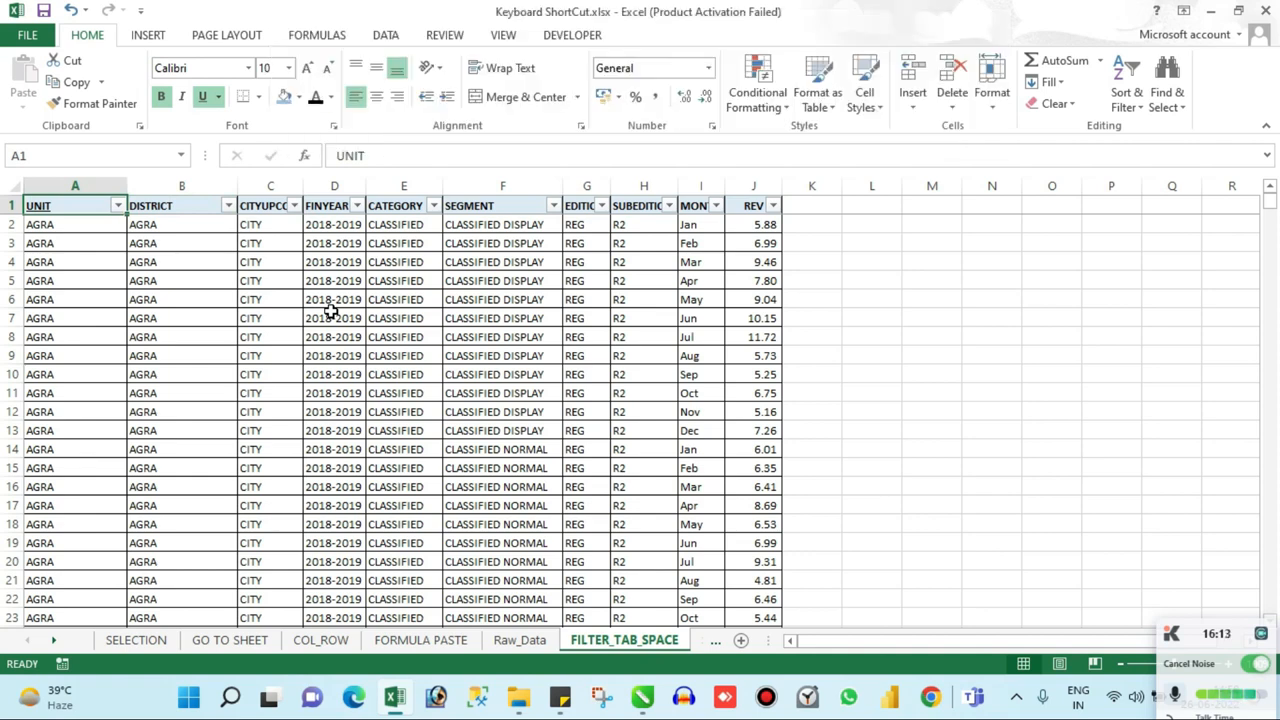
pyautogui.click(118, 205)
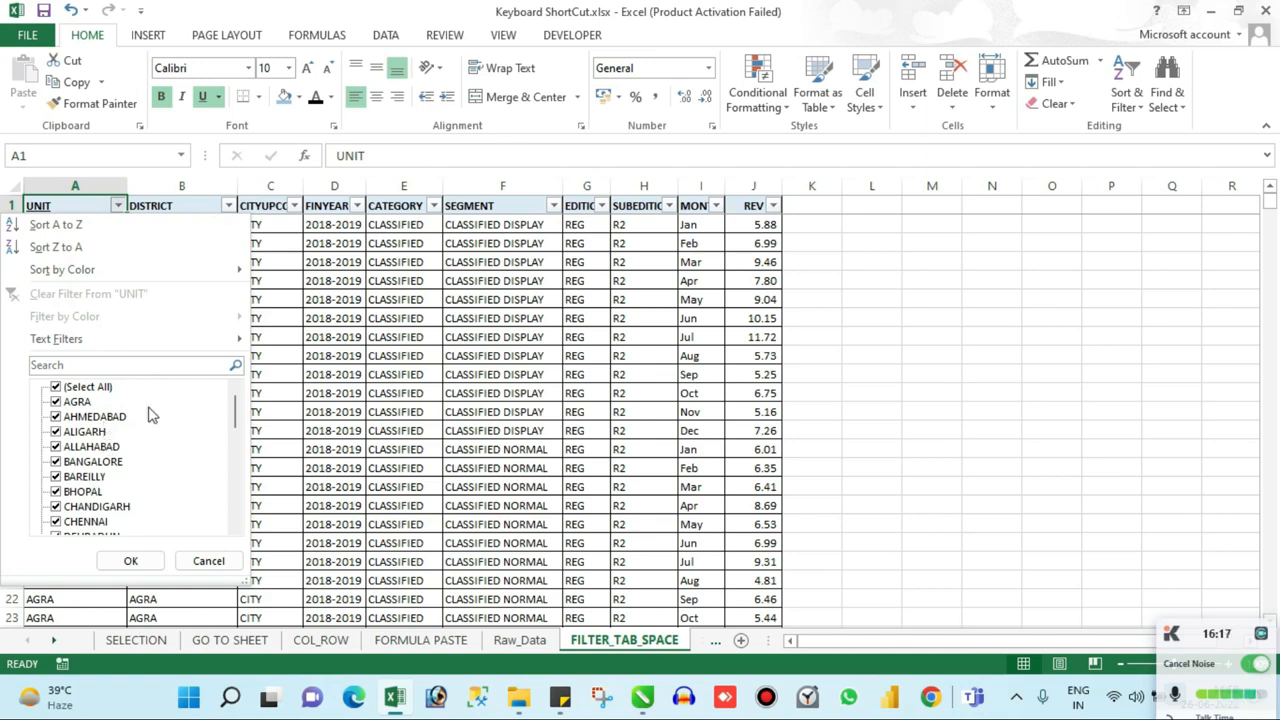
pyautogui.click(517, 245)
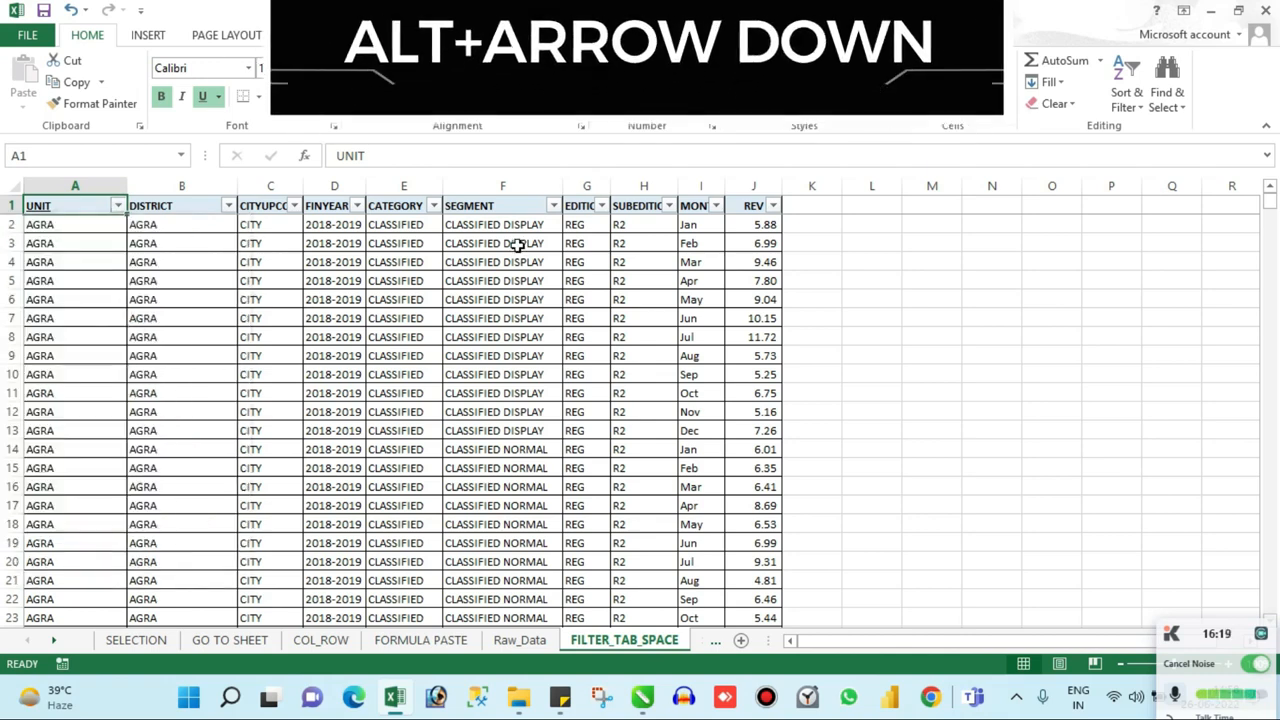
pyautogui.hotkey('alt', 'Down')
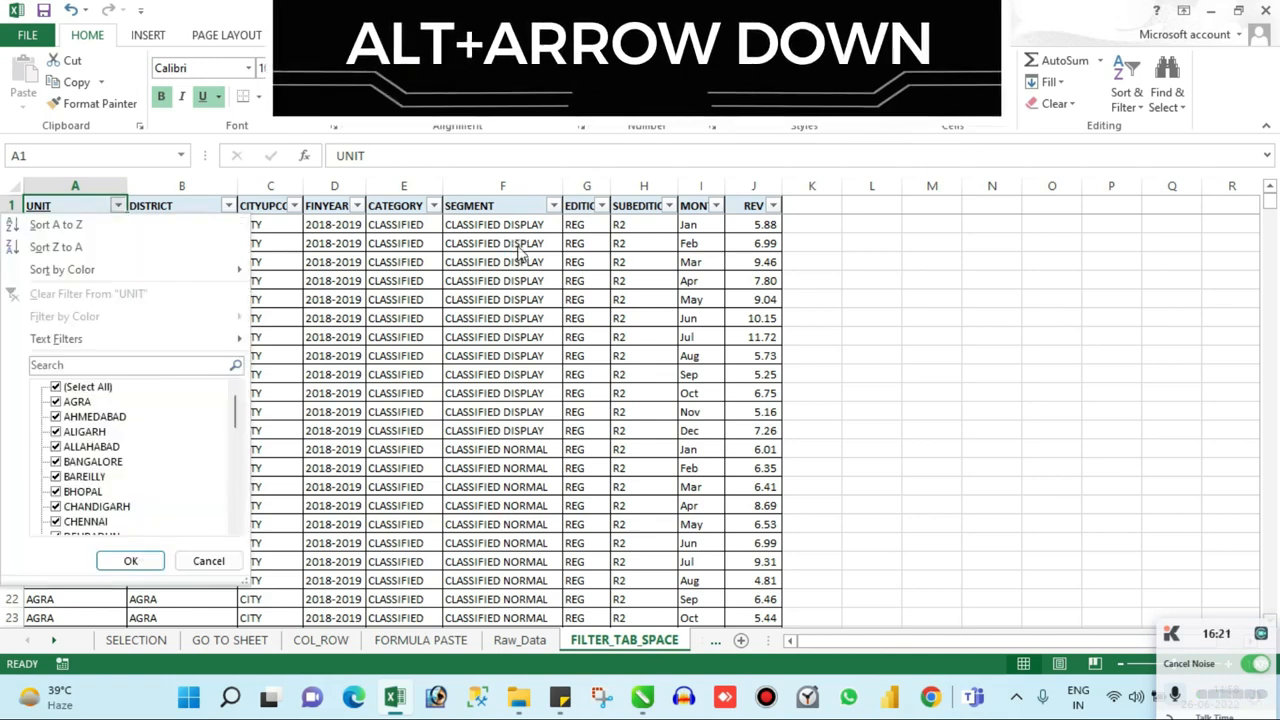
pyautogui.press('Escape')
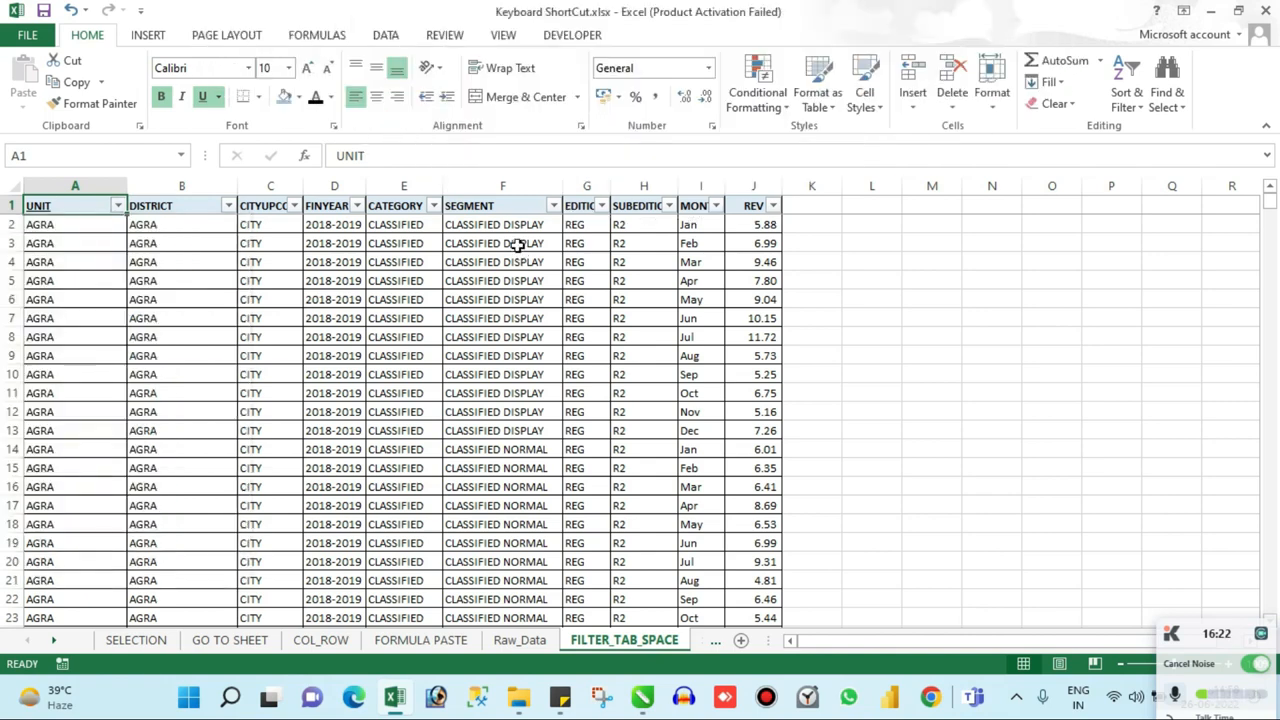
pyautogui.click(292, 375)
pyautogui.click(89, 204)
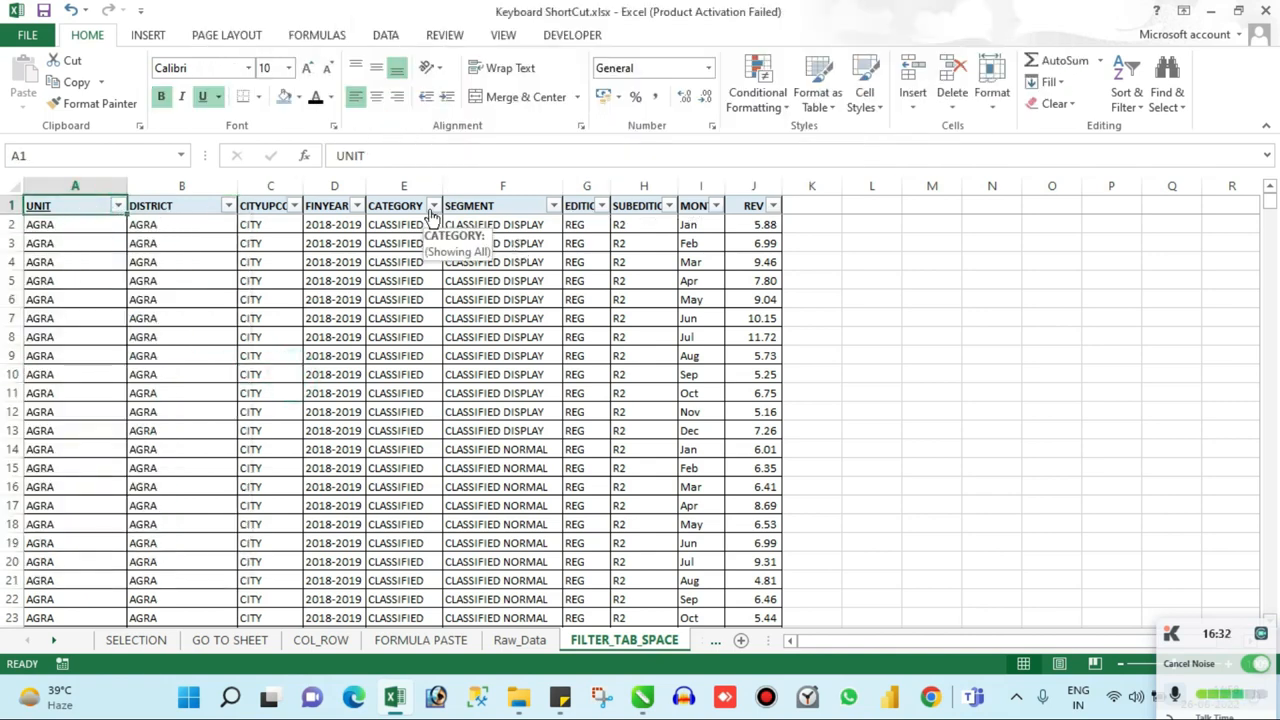
# Step: Open the UNIT column's filter list and clear the selection of all values
pyautogui.hotkey('alt', 'Down')
pyautogui.press('Down')
pyautogui.press('Down')
pyautogui.press('Down')
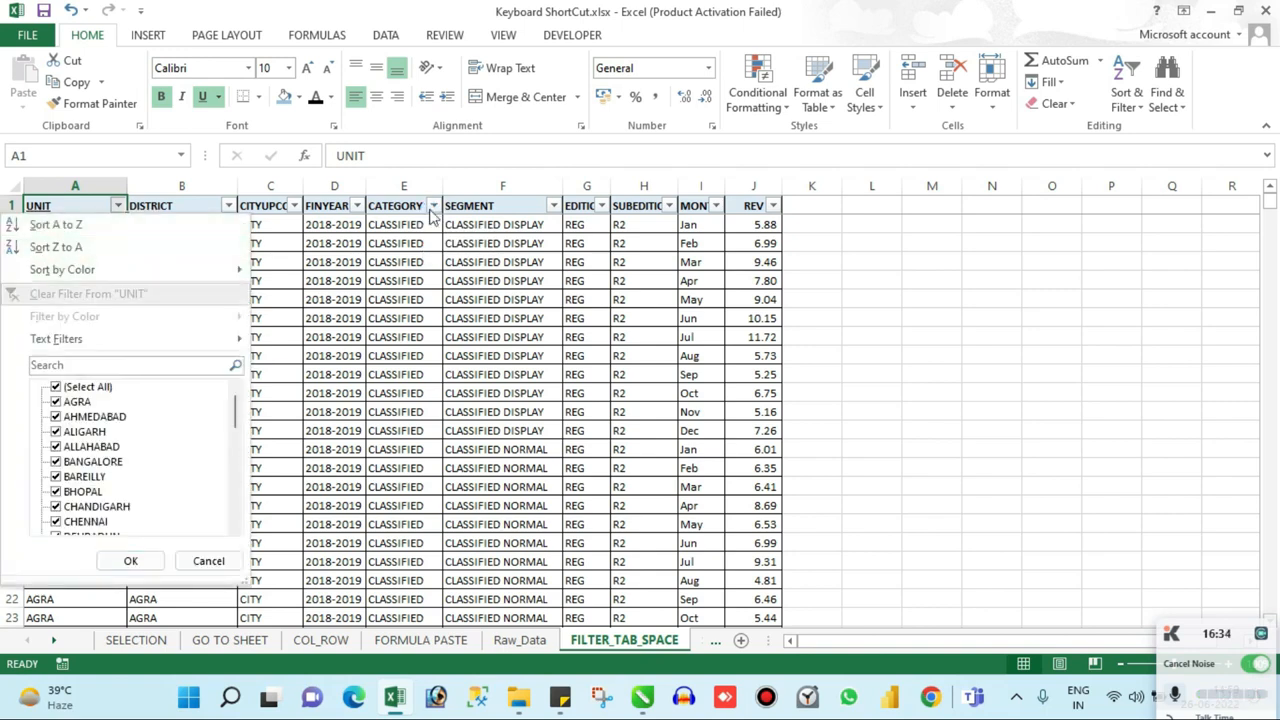
pyautogui.press('Up')
pyautogui.press('Up')
pyautogui.press('Down')
pyautogui.press('Down')
pyautogui.press('Down')
pyautogui.press('Down')
pyautogui.press('Down')
pyautogui.press('Down')
pyautogui.press('Down')
pyautogui.press('Up')
pyautogui.press('Up')
pyautogui.press('Up')
pyautogui.press('Up')
pyautogui.press('Up')
pyautogui.press('Up')
pyautogui.press('Up')
pyautogui.press('Up')
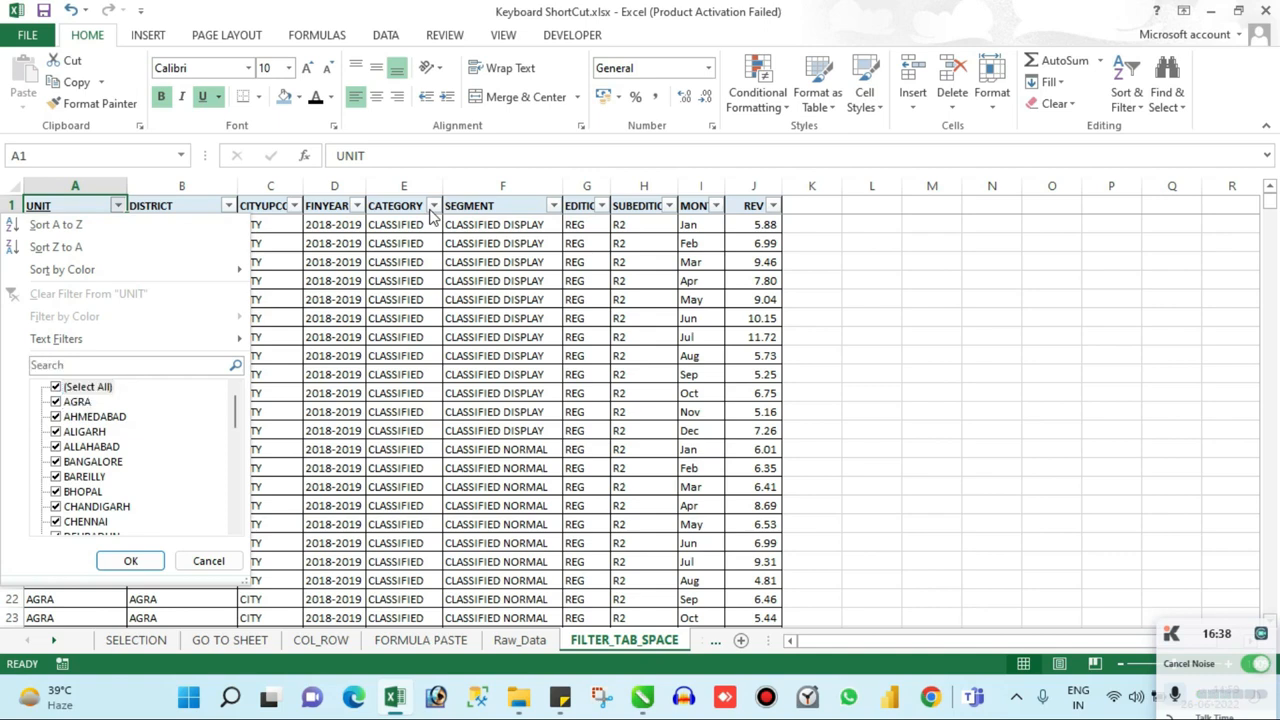
pyautogui.press('Down')
pyautogui.press('Down')
pyautogui.press('Down')
pyautogui.press('Down')
pyautogui.press('Down')
pyautogui.press('Down')
pyautogui.press('Down')
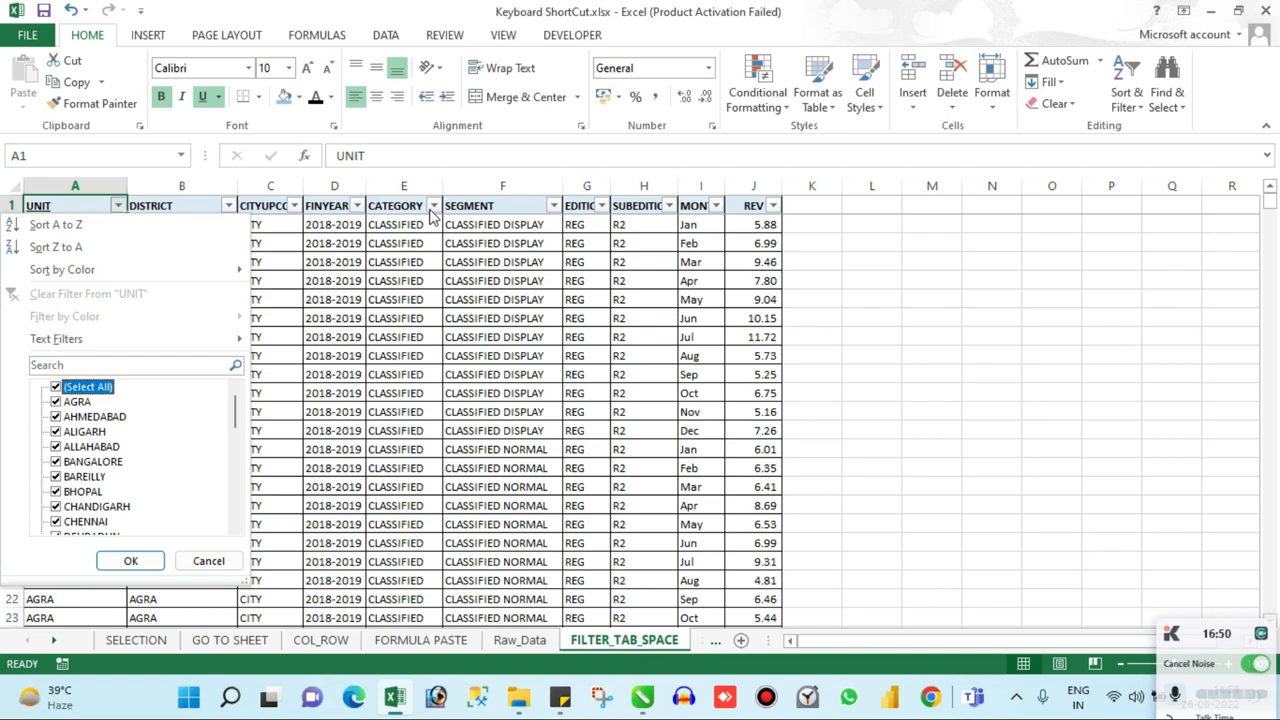
pyautogui.press('space')
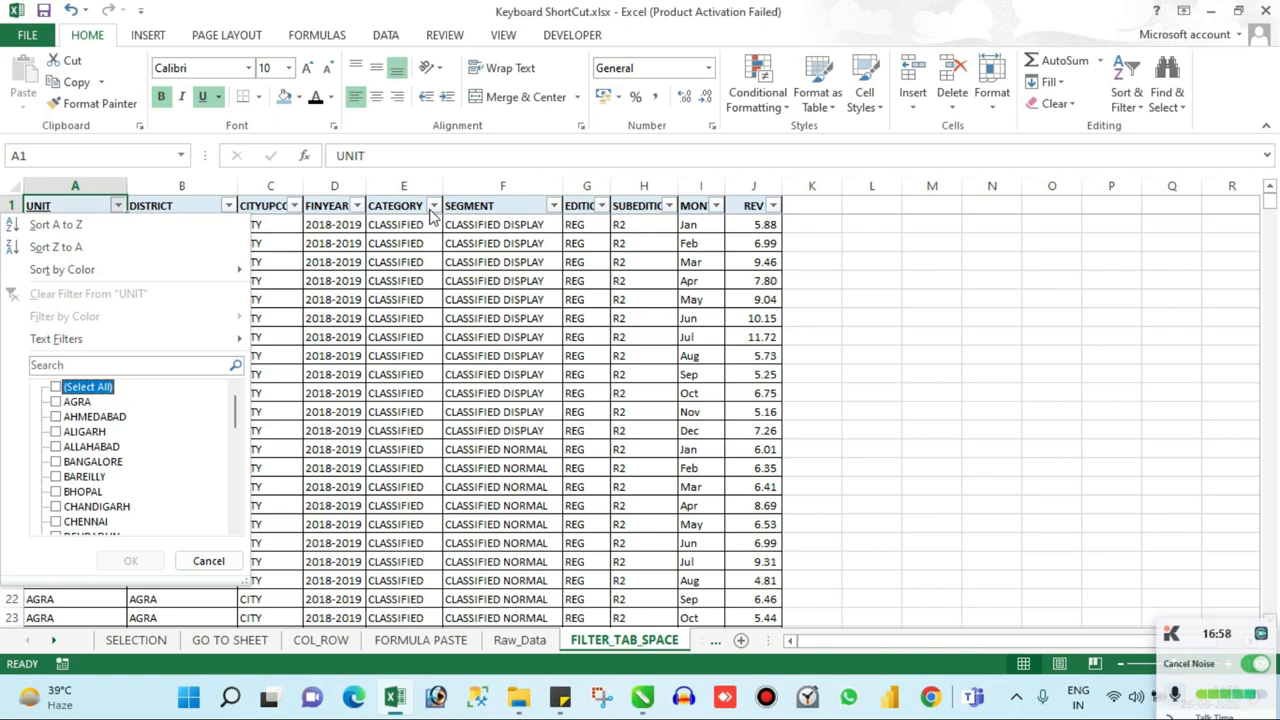
# Step: Include AGRA, BAREILLY and DELHI_CORPORATE in the UNIT filter
pyautogui.press('Down')
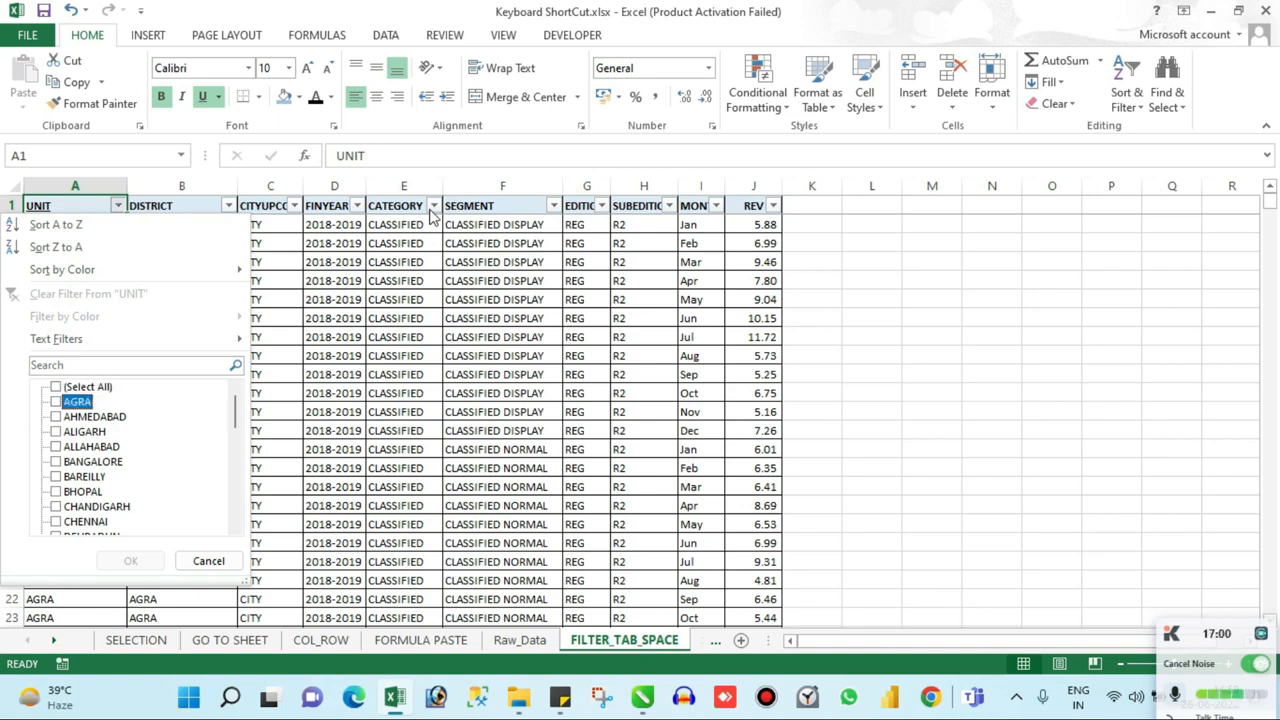
pyautogui.press('space')
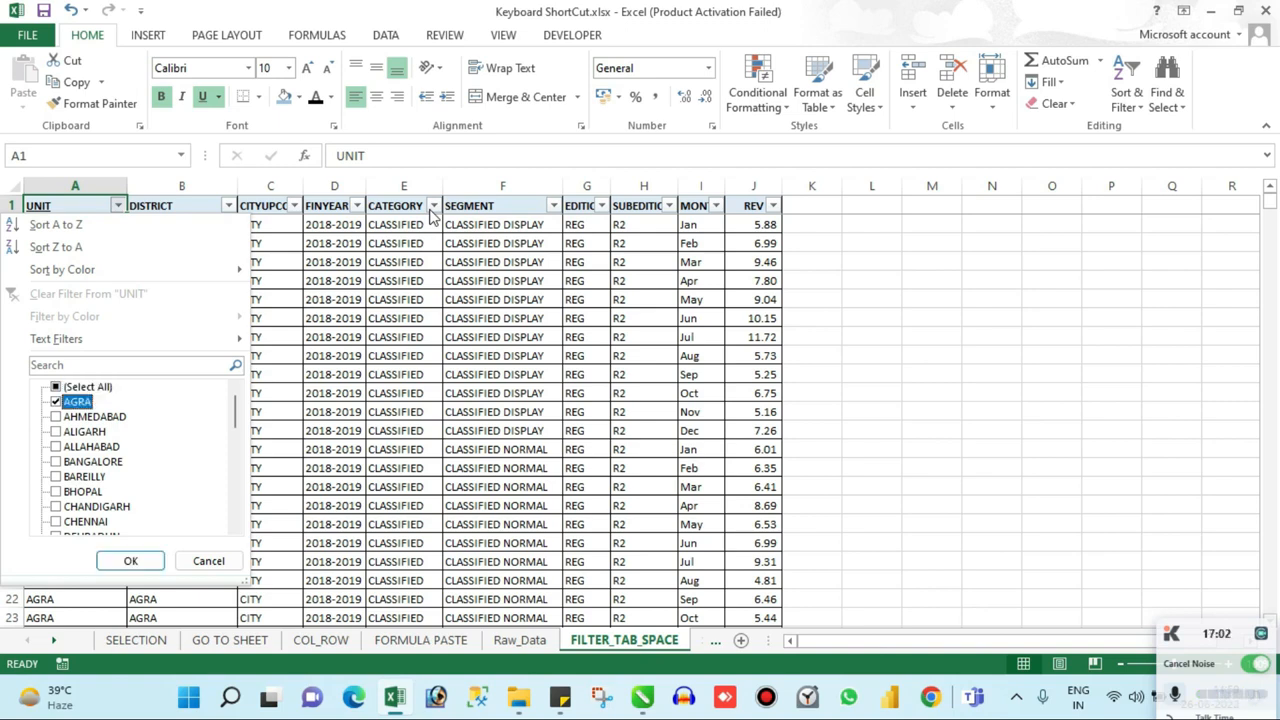
pyautogui.press('Down')
pyautogui.press('Down')
pyautogui.press('Down')
pyautogui.press('Down')
pyautogui.press('Down')
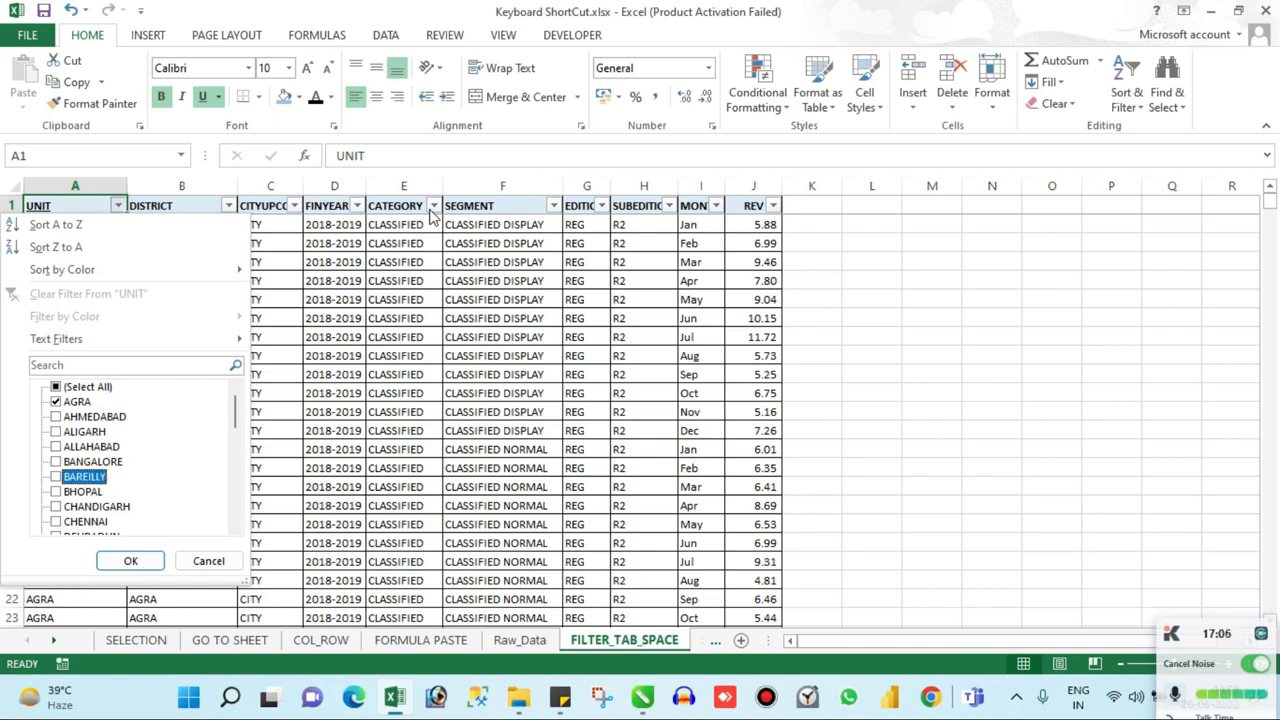
pyautogui.press('space')
pyautogui.press('Down')
pyautogui.press('Down')
pyautogui.press('Down')
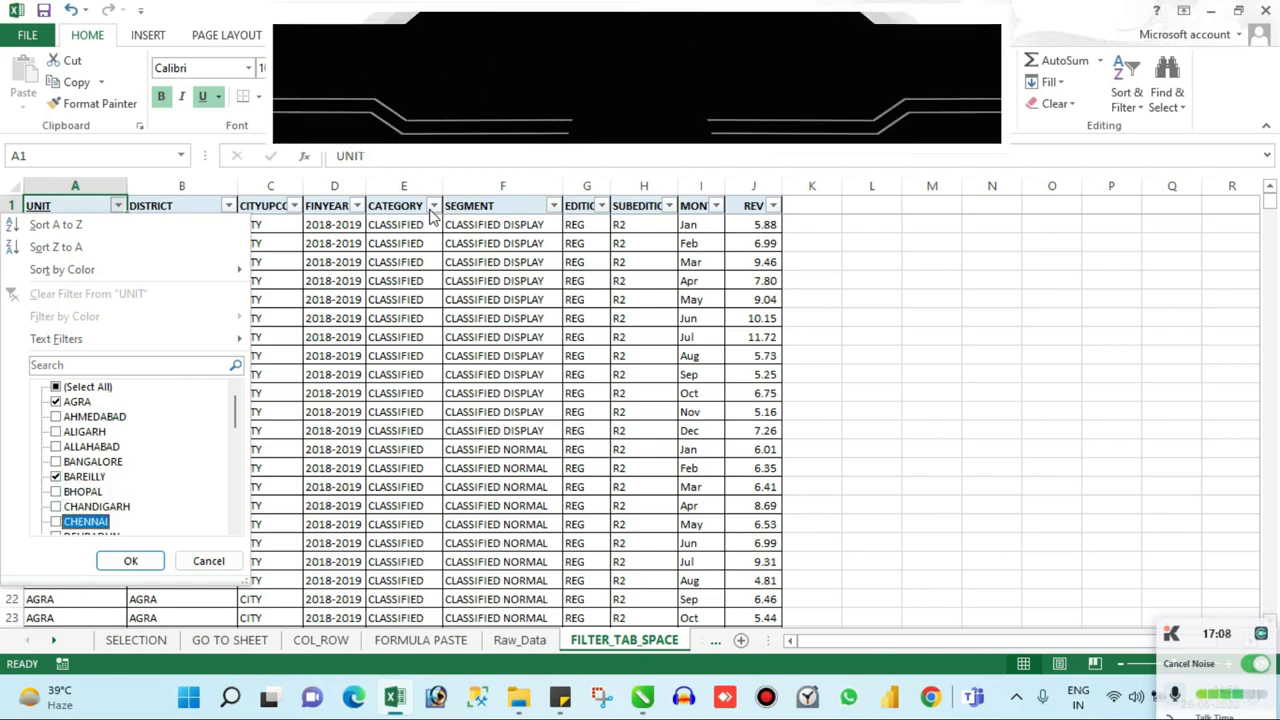
pyautogui.press('Down')
pyautogui.press('Down')
# Step: Add GOWHATI, JAIPUR and JHANSI to the UNIT filter and apply it
pyautogui.press('Down')
pyautogui.press('Down')
pyautogui.press('Down')
pyautogui.press('Down')
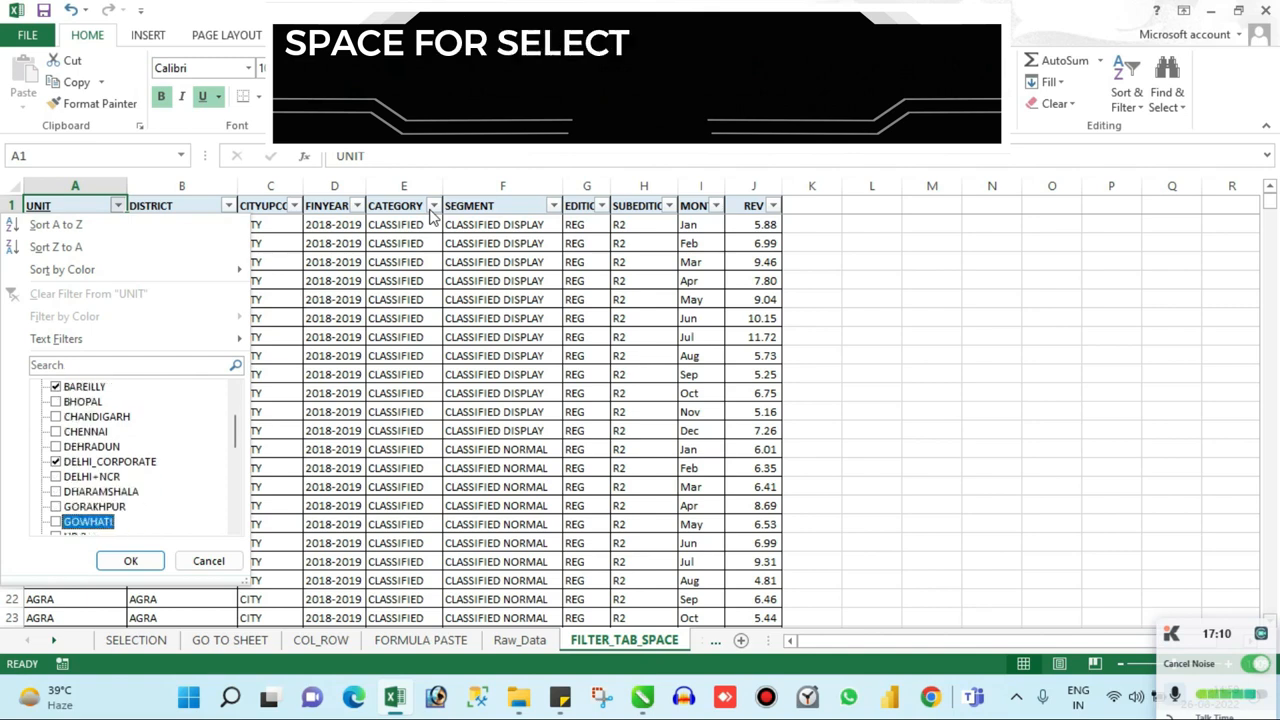
pyautogui.press('space')
pyautogui.press('Down')
pyautogui.press('Down')
pyautogui.press('Down')
pyautogui.press('space')
pyautogui.press('Down')
pyautogui.press('Down')
pyautogui.press('Down')
pyautogui.press('space')
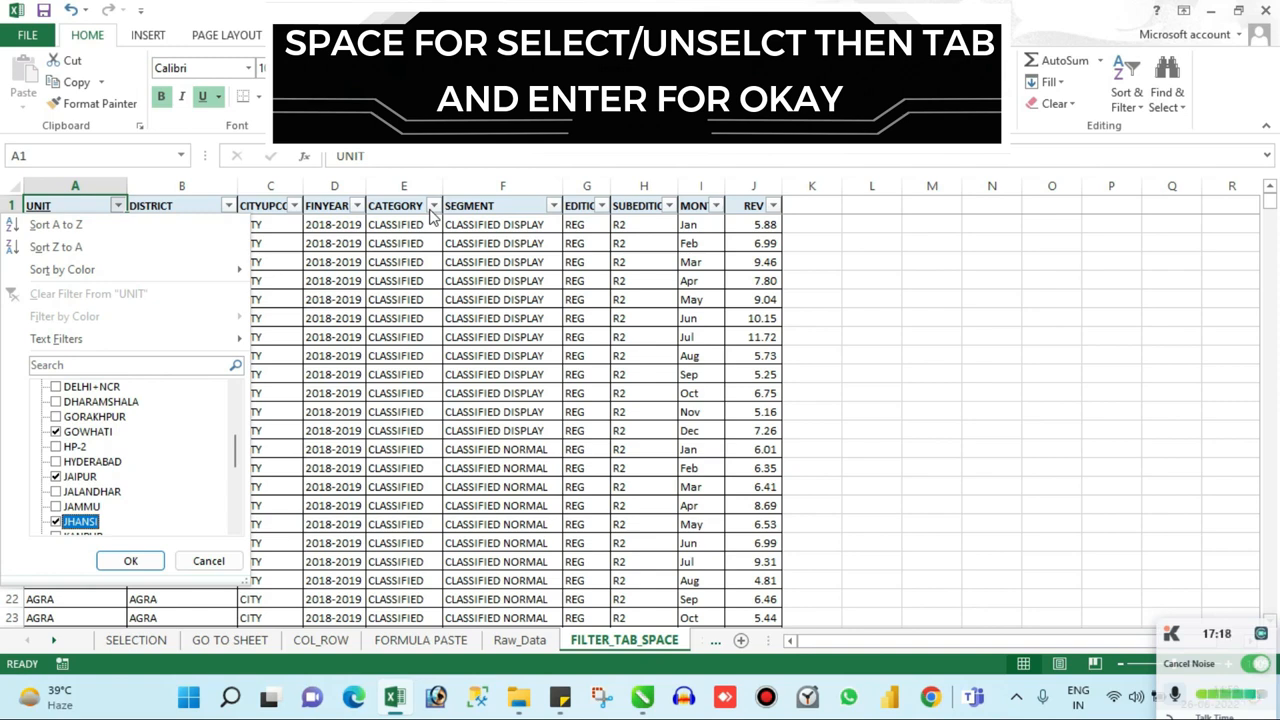
pyautogui.press('Tab')
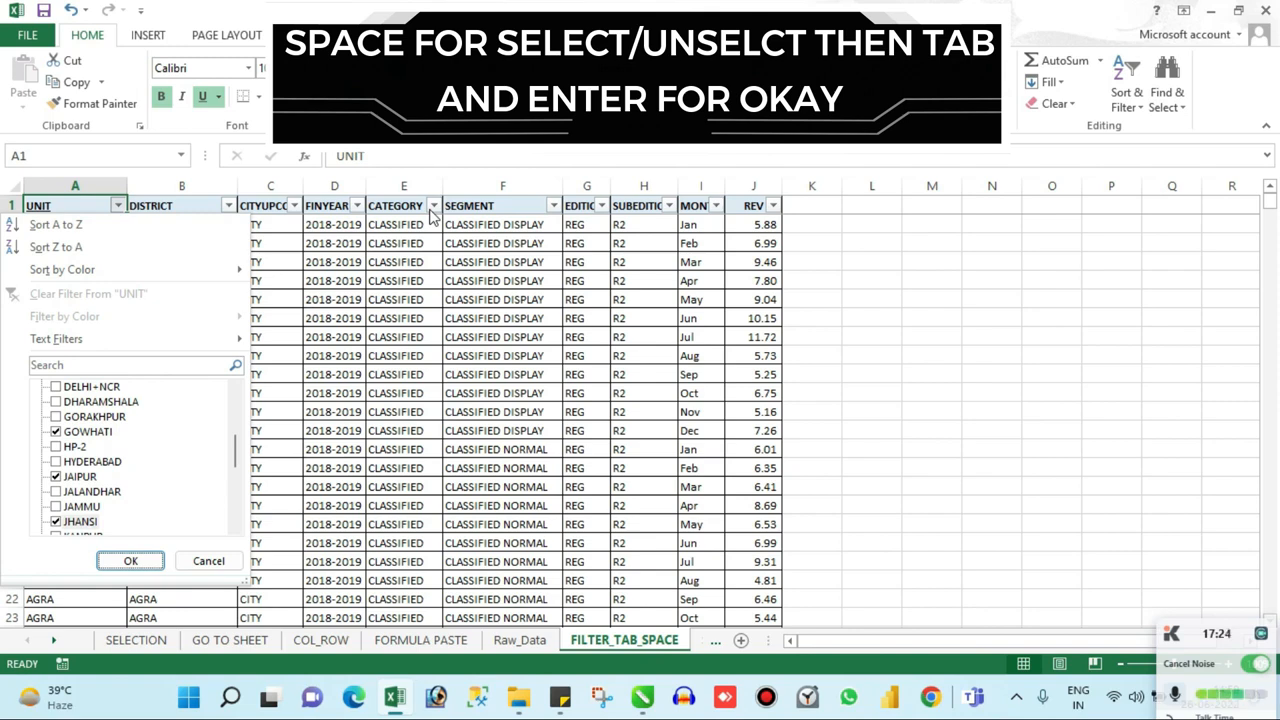
pyautogui.press('Return')
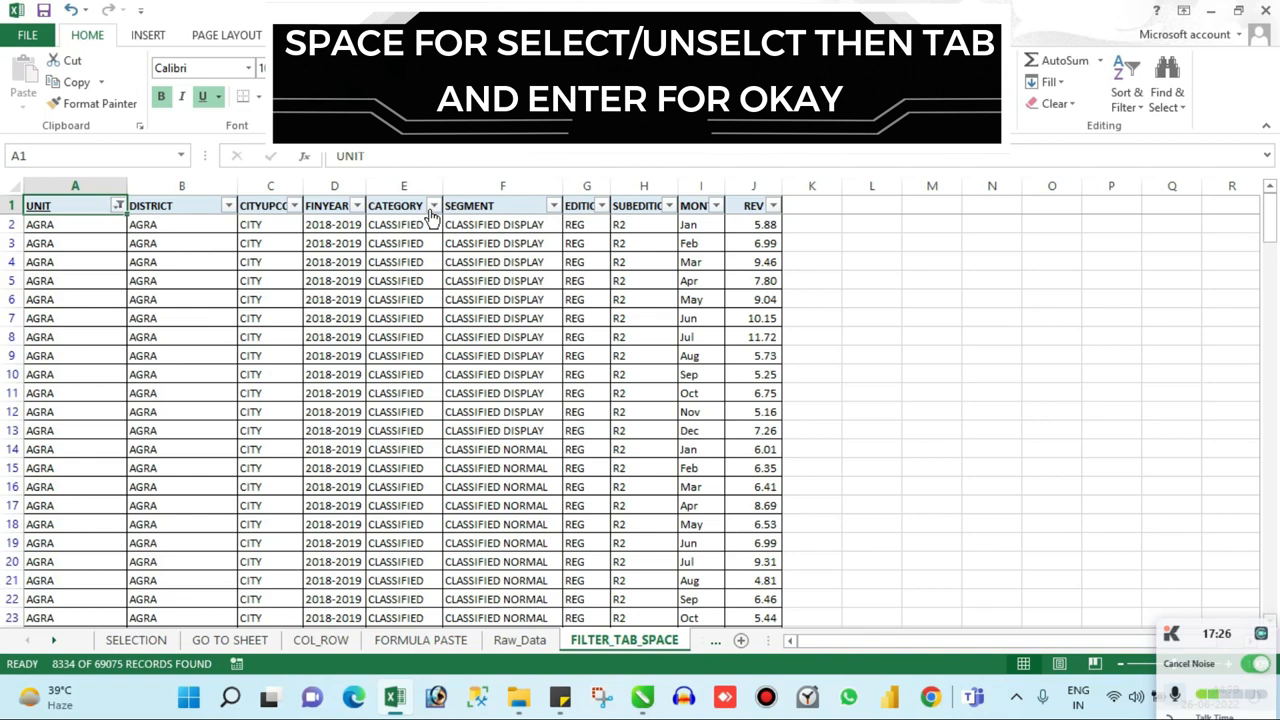
# Step: Review which units are chosen in the UNIT column's filter list, down to its last entry
pyautogui.press('Down')
pyautogui.press('Up')
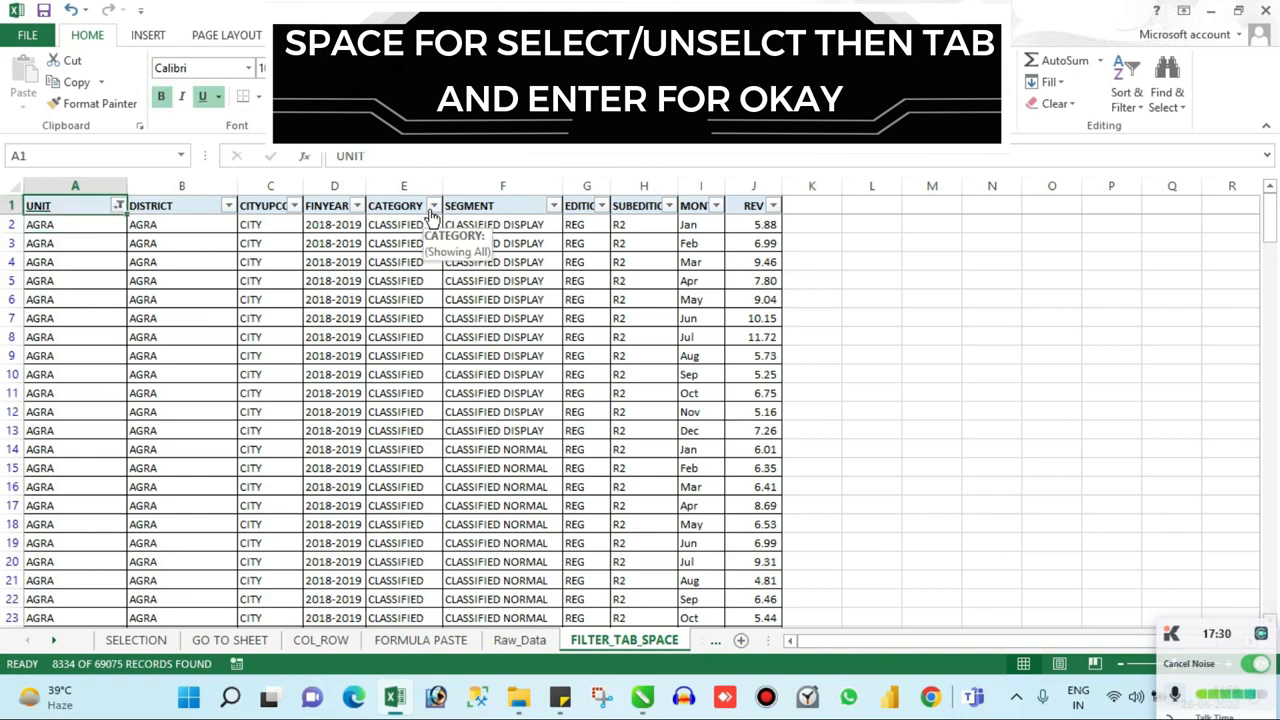
pyautogui.hotkey('alt', 'Down')
pyautogui.press('Down')
pyautogui.press('Down')
pyautogui.press('Down')
pyautogui.press('Down')
pyautogui.press('Down')
pyautogui.press('Down')
pyautogui.press('Down')
pyautogui.press('Down')
pyautogui.press('Down')
pyautogui.press('Down')
pyautogui.press('Down')
pyautogui.press('Down')
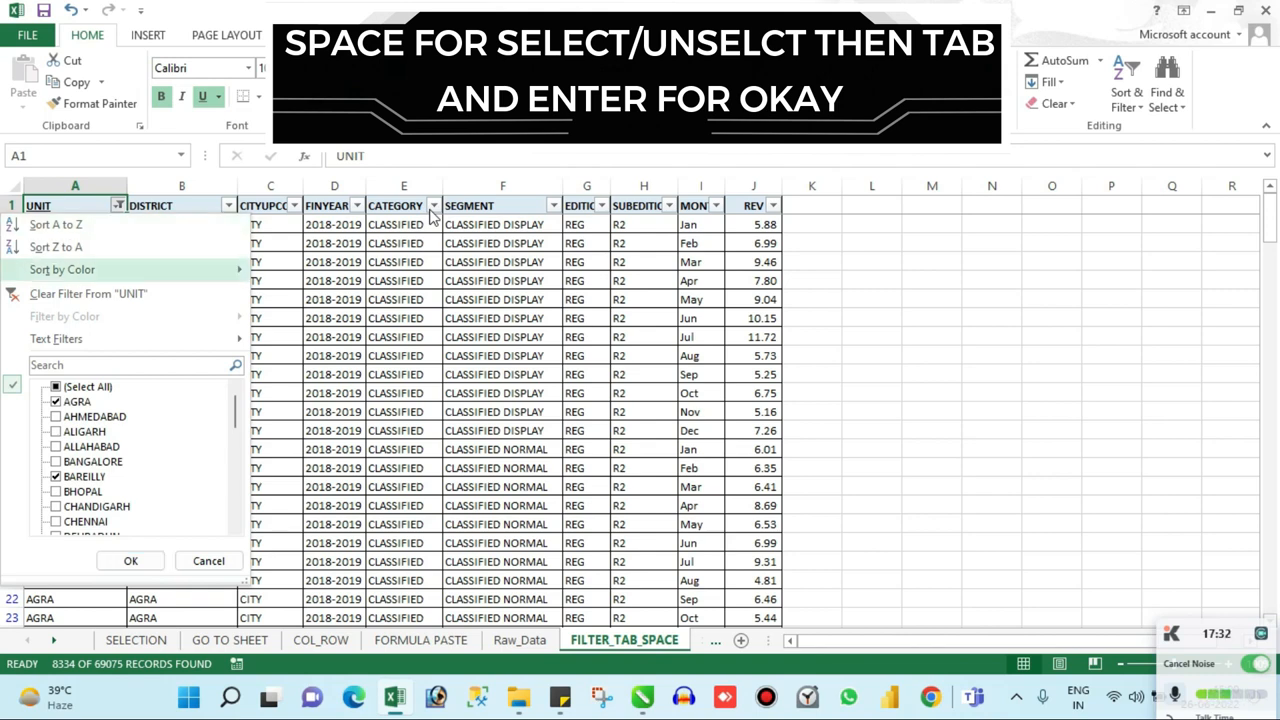
pyautogui.press('Down')
pyautogui.press('Down')
pyautogui.press('Down')
pyautogui.press('Down')
pyautogui.press('Down')
pyautogui.press('Down')
pyautogui.press('Down')
pyautogui.press('Down')
pyautogui.press('Down')
pyautogui.press('Down')
pyautogui.press('Down')
pyautogui.press('Down')
pyautogui.press('Down')
pyautogui.press('Down')
pyautogui.press('Down')
pyautogui.press('Down')
pyautogui.press('Down')
pyautogui.press('Down')
pyautogui.press('Down')
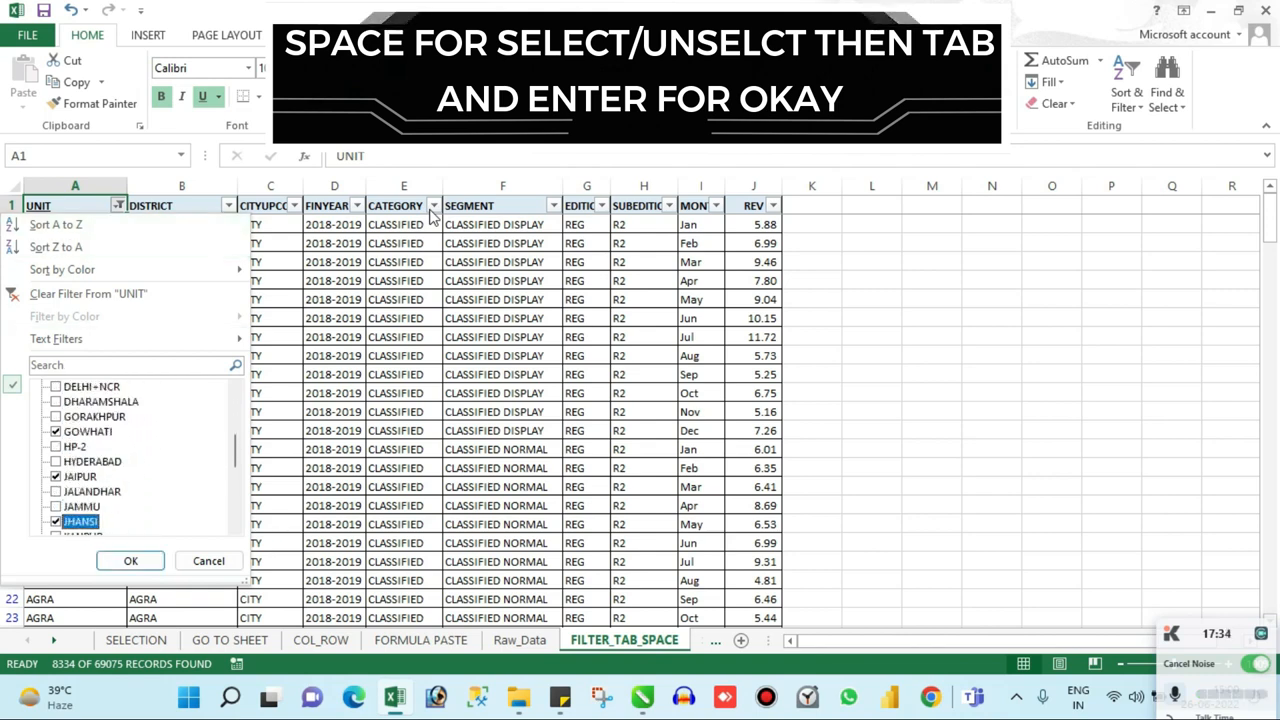
pyautogui.press('Down')
pyautogui.press('Down')
pyautogui.press('Down')
pyautogui.press('Down')
pyautogui.press('Down')
pyautogui.press('Down')
pyautogui.press('Down')
pyautogui.press('Down')
pyautogui.press('Down')
pyautogui.press('Down')
pyautogui.press('Down')
pyautogui.press('Down')
pyautogui.press('Down')
pyautogui.press('Down')
pyautogui.press('Down')
pyautogui.press('Tab')
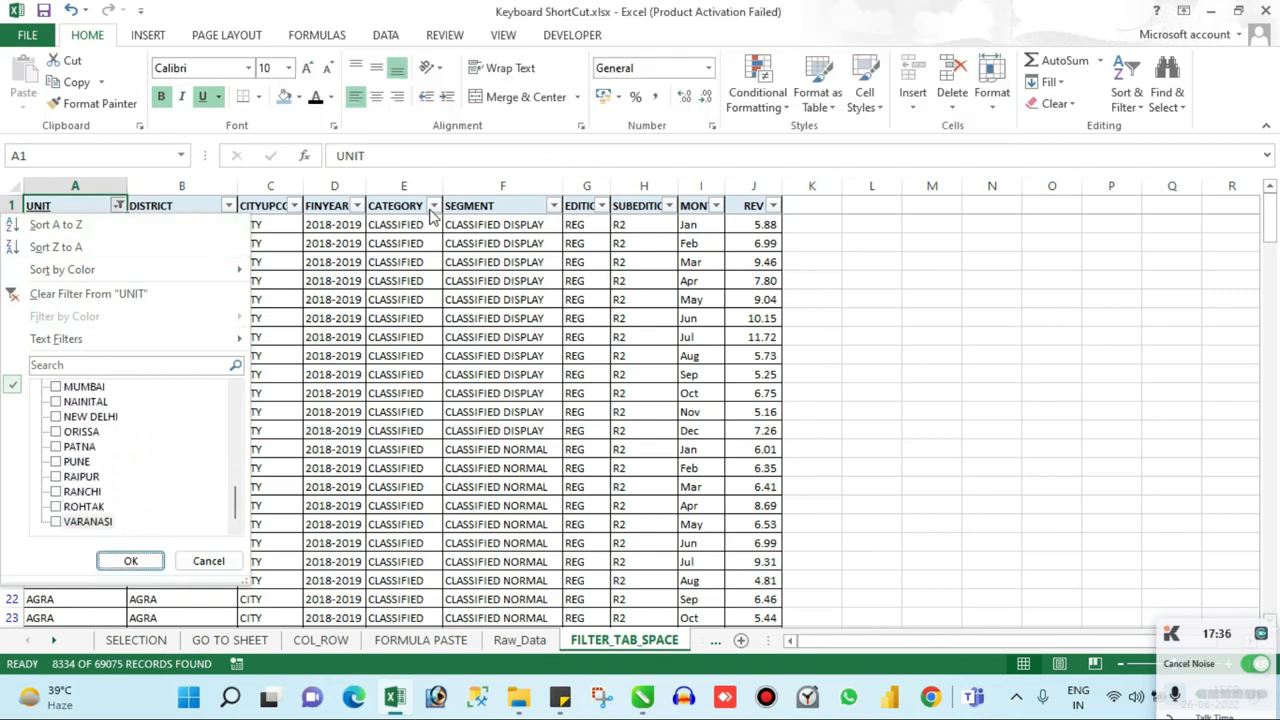
pyautogui.press('Return')
pyautogui.press('Right')
pyautogui.press('Left')
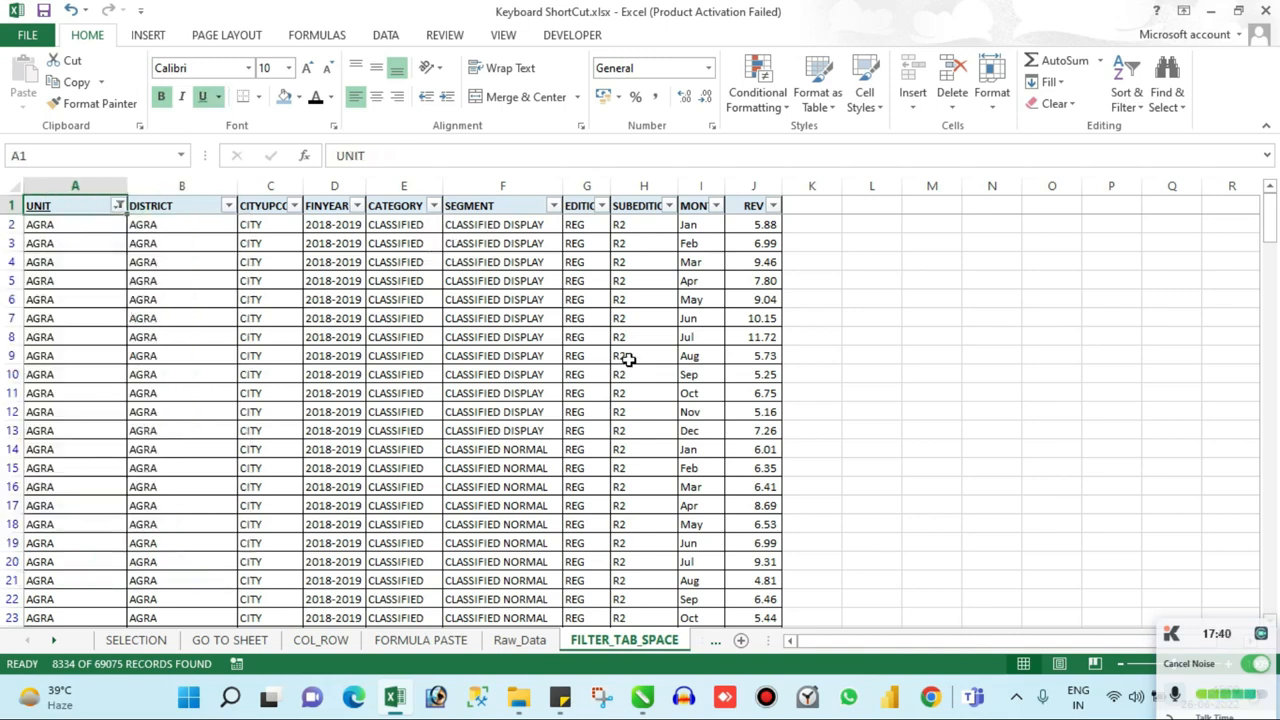
# Step: Open the filter list of the CATEGORY column and clear the selection of all categories
pyautogui.press('Right')
pyautogui.press('Right')
pyautogui.press('Right')
pyautogui.press('Right')
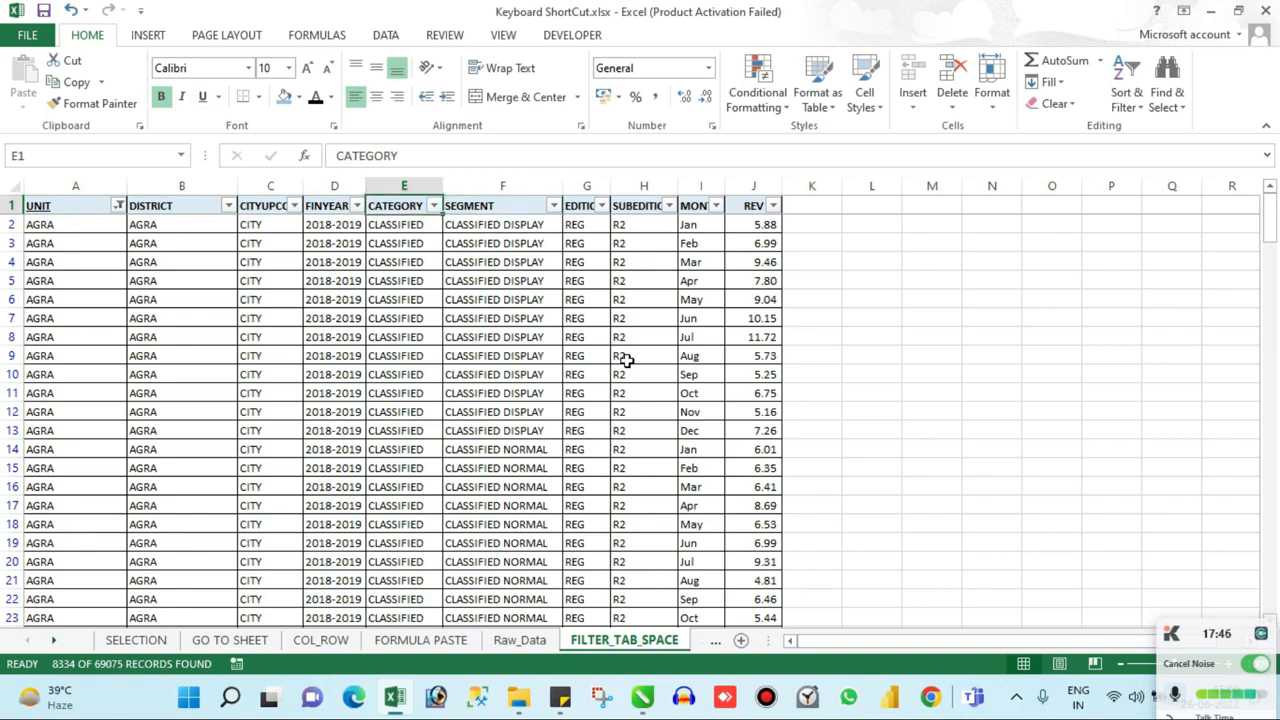
pyautogui.hotkey('alt', 'Down')
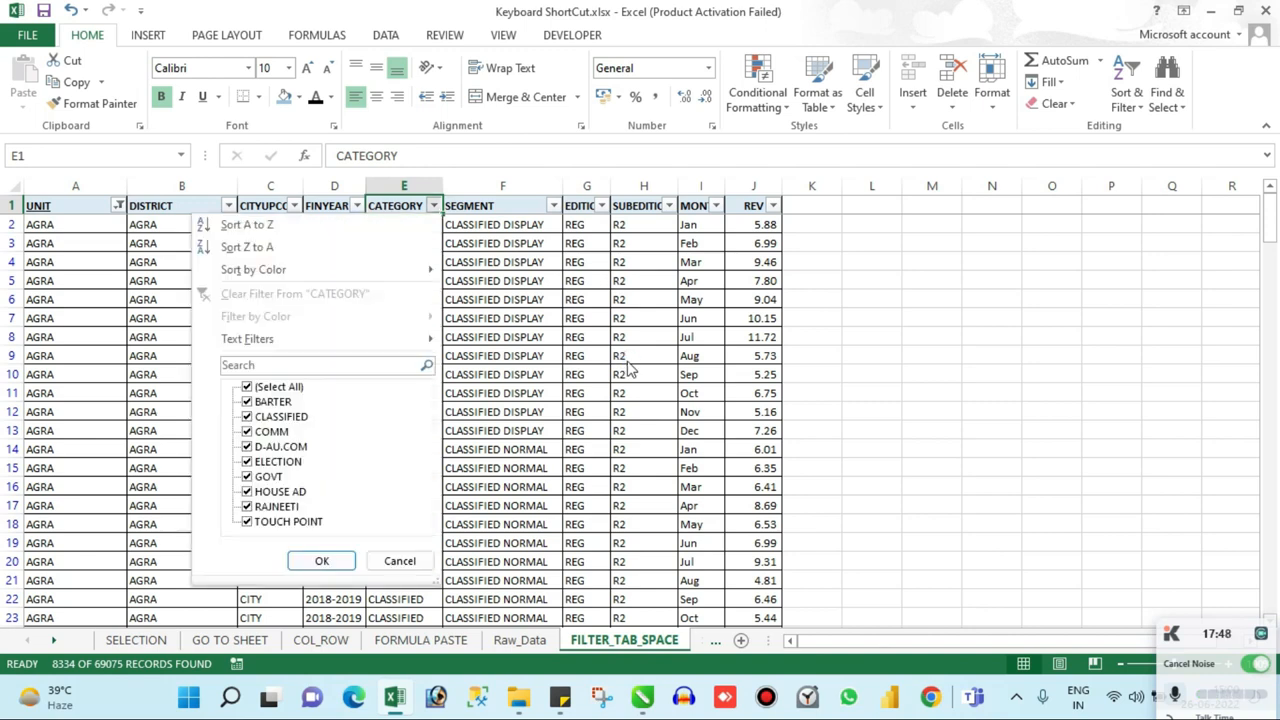
pyautogui.press('Down')
pyautogui.press('Down')
pyautogui.press('Down')
pyautogui.press('Down')
pyautogui.press('Down')
pyautogui.press('Down')
pyautogui.press('Down')
pyautogui.press('Up')
pyautogui.press('Up')
pyautogui.press('Up')
pyautogui.press('Up')
pyautogui.press('Up')
pyautogui.press('Down')
pyautogui.press('Down')
pyautogui.press('Down')
pyautogui.press('Down')
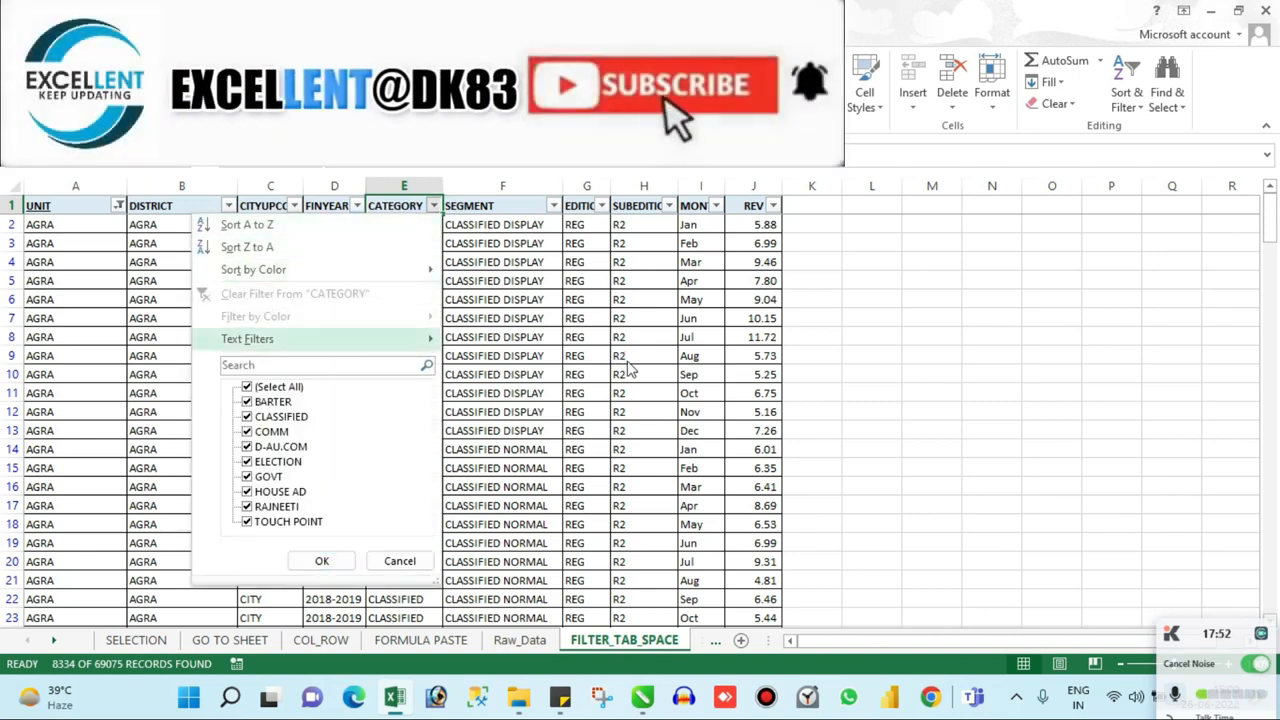
pyautogui.press('Up')
pyautogui.press('Down')
pyautogui.press('Down')
pyautogui.press('Down')
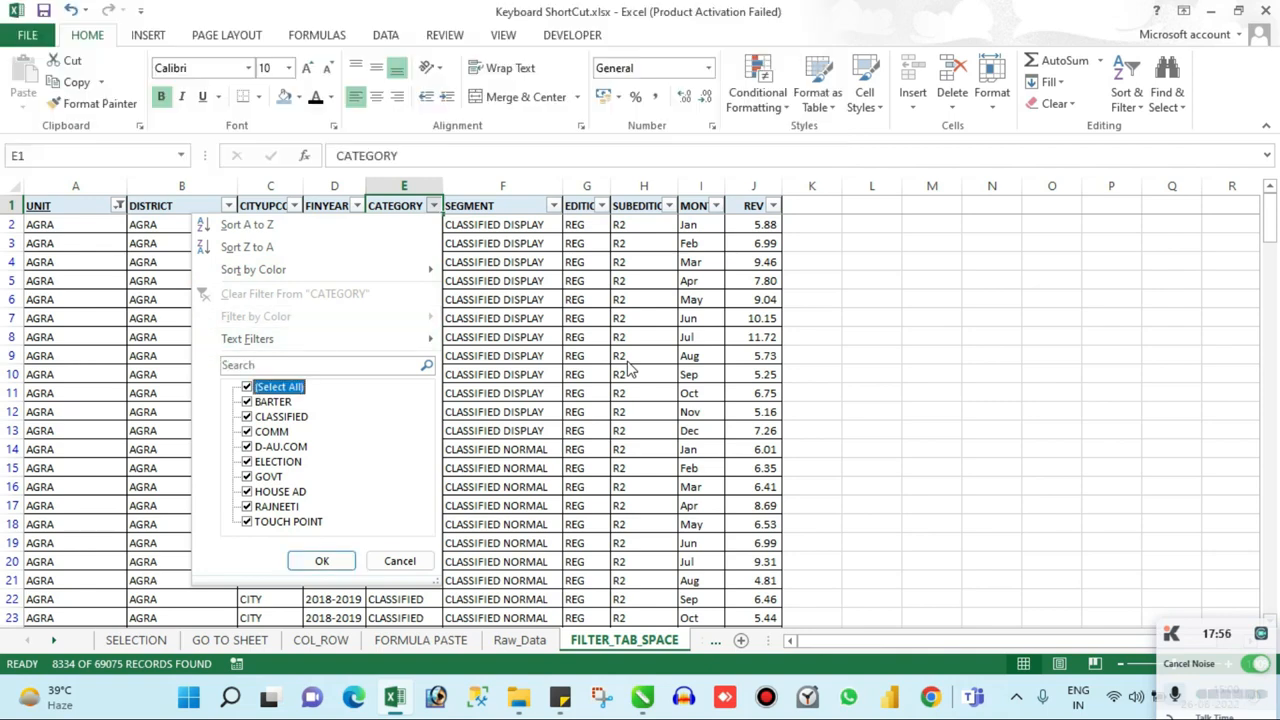
pyautogui.press('space')
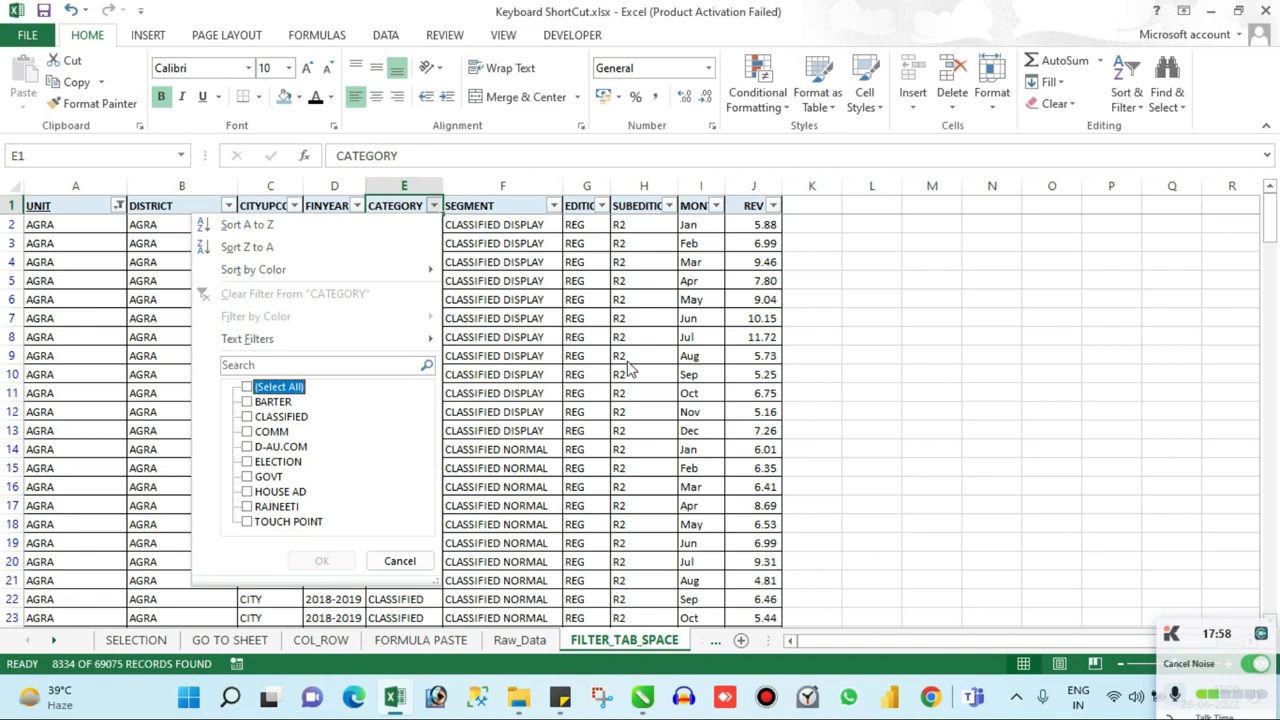
# Step: Include COMM and GOVT in the CATEGORY filter
pyautogui.press('Down')
pyautogui.press('Down')
pyautogui.press('Down')
pyautogui.press('Down')
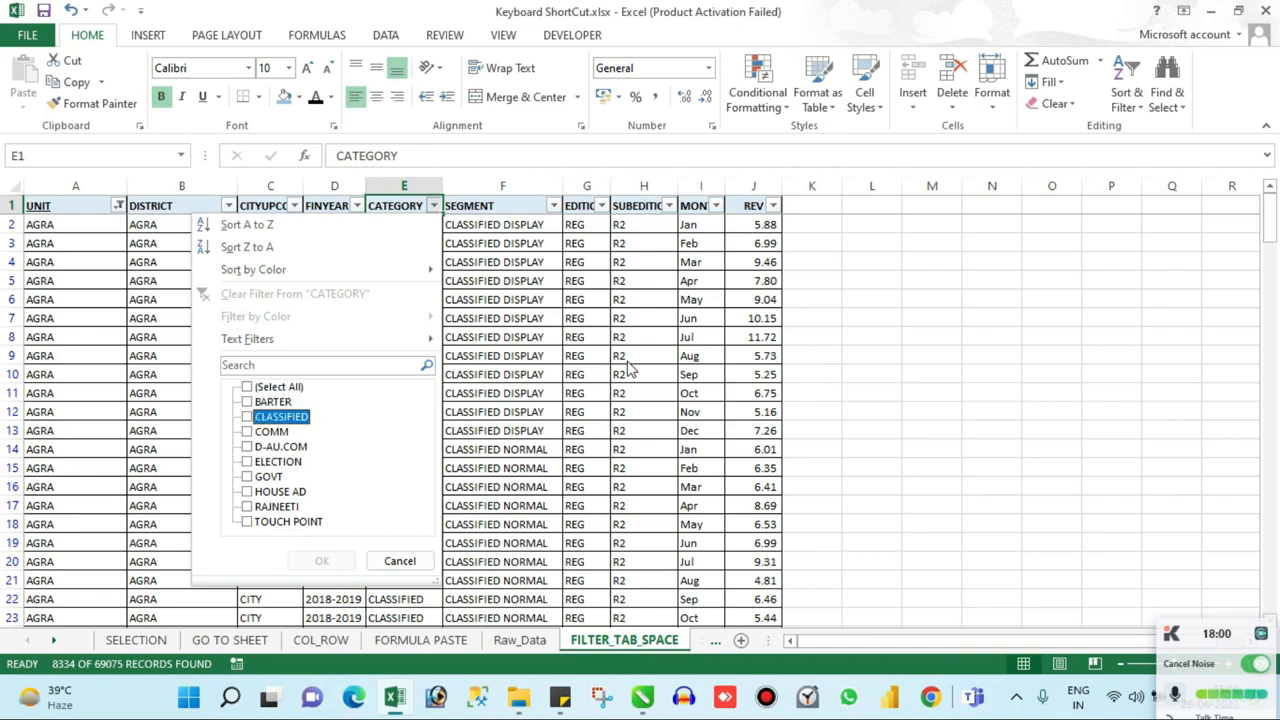
pyautogui.press('Up')
pyautogui.press('space')
pyautogui.press('Down')
# Step: Add CLASSIFIED to the CATEGORY filter and apply it
pyautogui.press('Down')
pyautogui.press('Down')
pyautogui.press('space')
pyautogui.press('Down')
pyautogui.press('Down')
pyautogui.press('Down')
pyautogui.press('Tab')
pyautogui.hotkey('shift', 'Tab')
pyautogui.press('Up')
pyautogui.press('Up')
pyautogui.press('Up')
pyautogui.press('Up')
pyautogui.press('Up')
pyautogui.press('Up')
pyautogui.press('Up')
pyautogui.press('space')
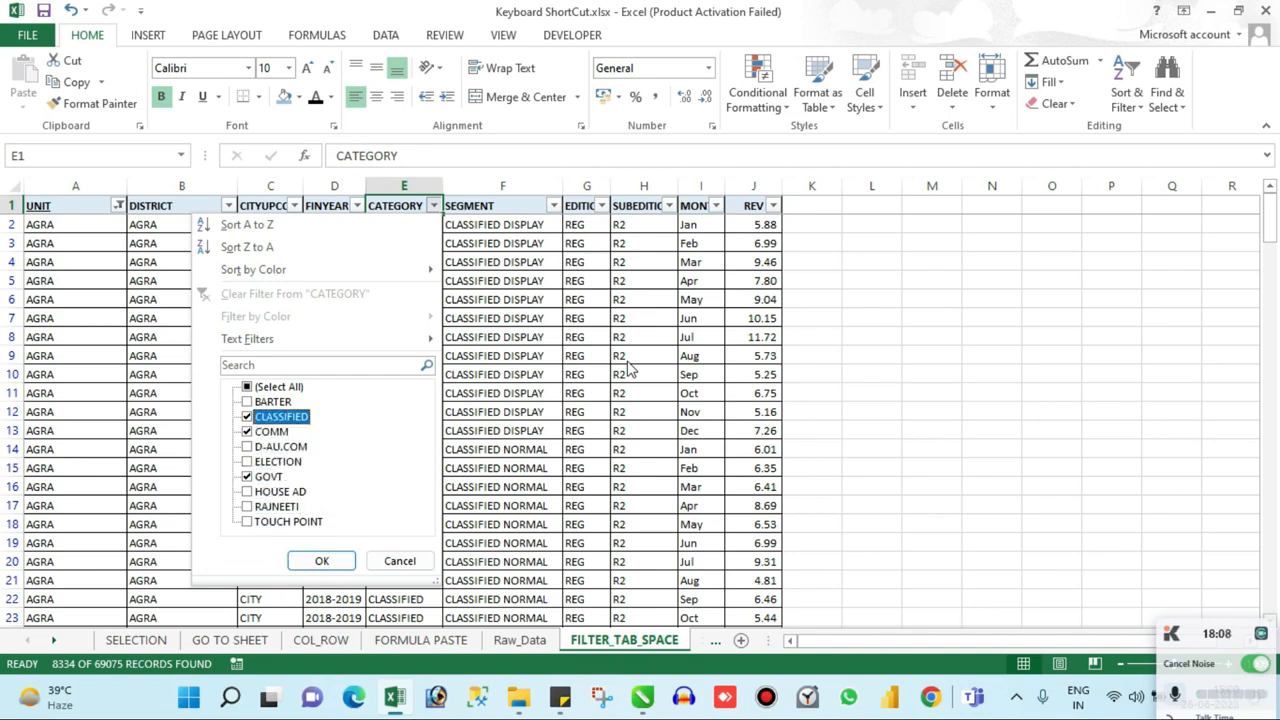
pyautogui.press('Tab')
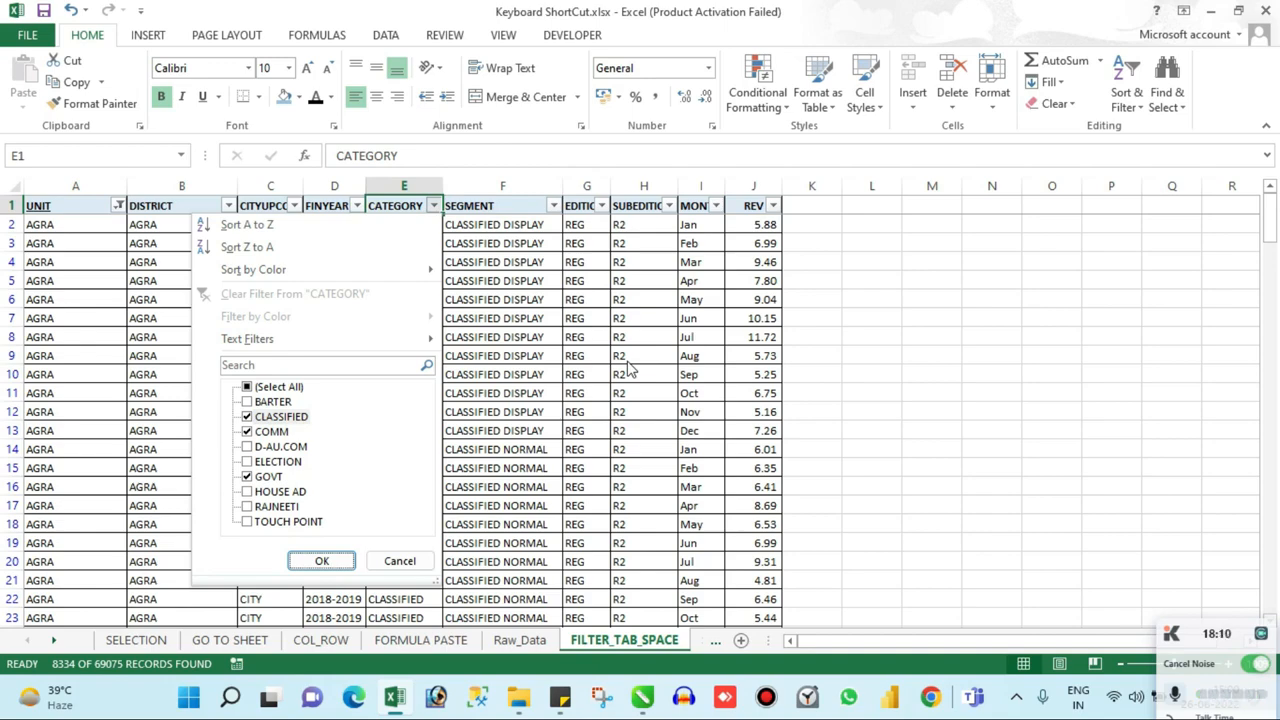
pyautogui.press('Return')
# Step: Select the whole filtered table from A1 to its last row and column, and copy it
pyautogui.press('Down')
pyautogui.press('Down')
pyautogui.hotkey('ctrl', 'Down')
pyautogui.hotkey('ctrl', 'Left')
pyautogui.hotkey('ctrl', 'Up')
pyautogui.hotkey('ctrl', 'shift', 'Right')
pyautogui.hotkey('ctrl', 'shift', 'Down')
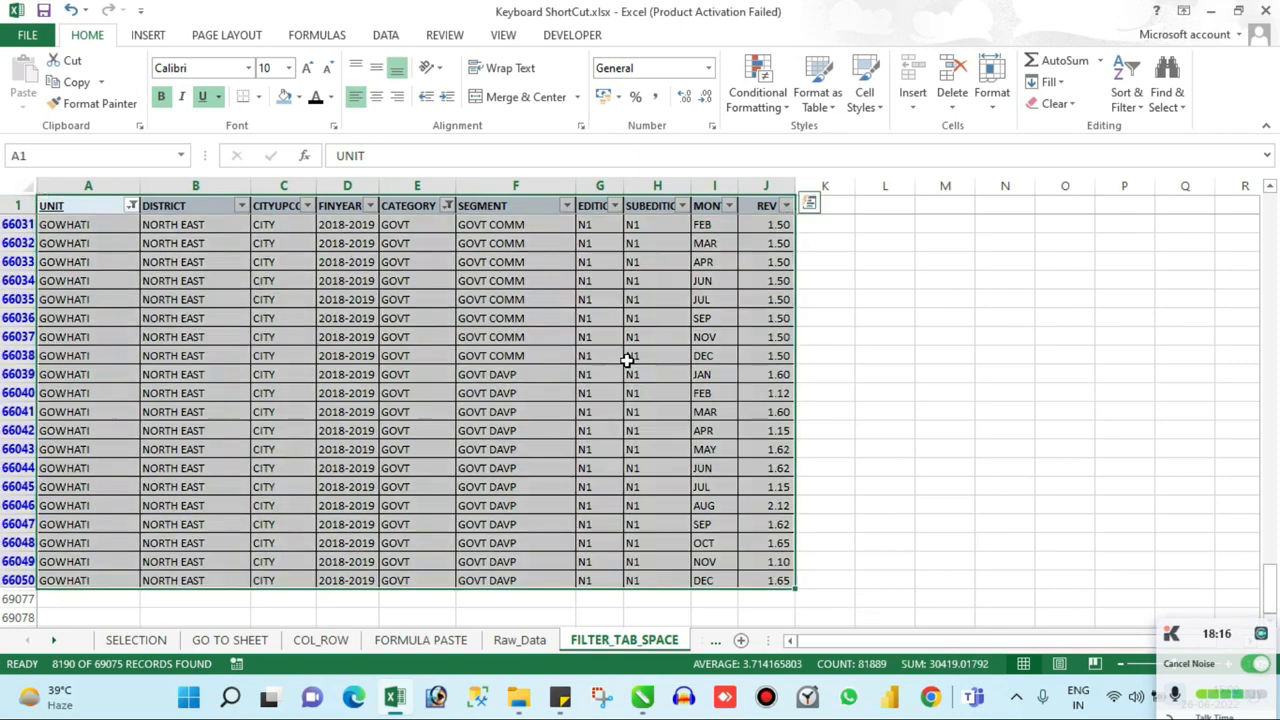
pyautogui.hotkey('ctrl', 'c')
# Step: Paste the copied table into a new blank workbook and autofit its column widths
pyautogui.hotkey('ctrl', 'n')
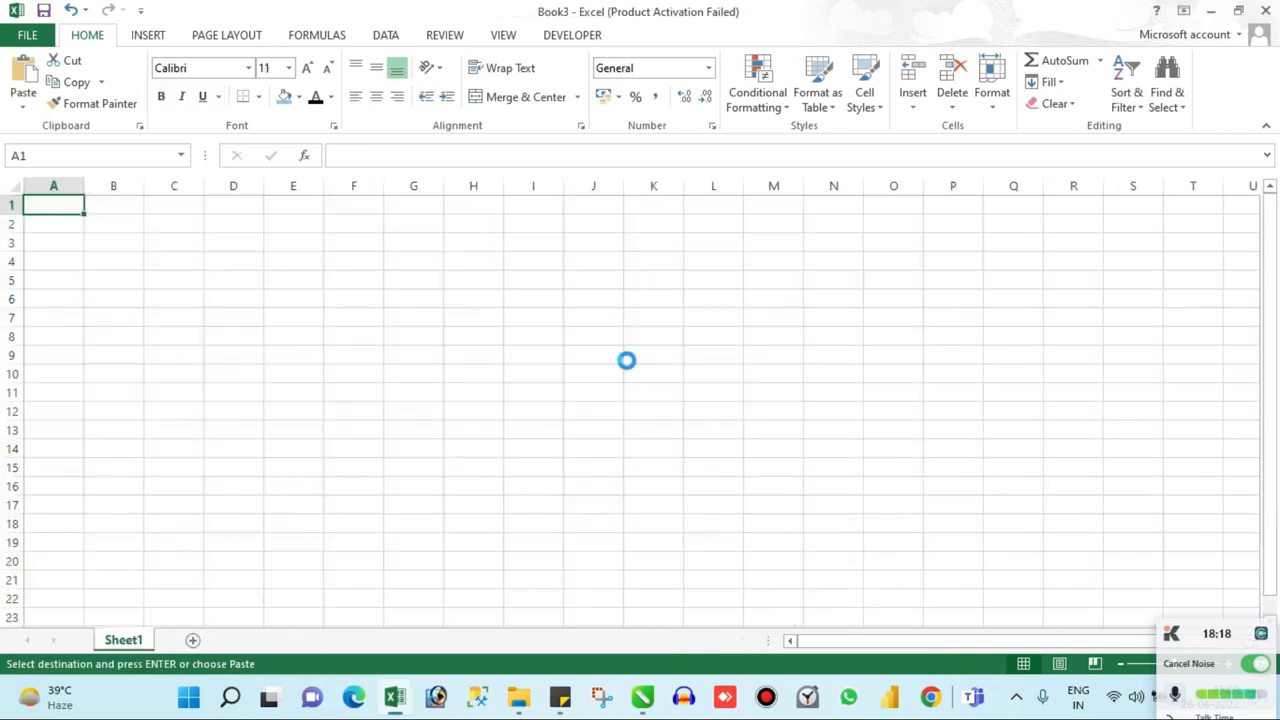
pyautogui.hotkey('ctrl', 'v')
pyautogui.press('alt')
pyautogui.press('h')
pyautogui.press('o')
pyautogui.press('i')
# Step: Turn on filters for the pasted table's header row and check the UNIT column's filter list
pyautogui.hotkey('ctrl', 'Home')
pyautogui.hotkey('ctrl', 'shift', 'l')
pyautogui.hotkey('alt', 'Down')
pyautogui.press('Down')
pyautogui.press('Down')
pyautogui.press('Down')
pyautogui.press('Down')
pyautogui.press('Down')
pyautogui.press('Down')
pyautogui.press('Down')
pyautogui.press('Down')
pyautogui.press('Down')
pyautogui.press('Escape')
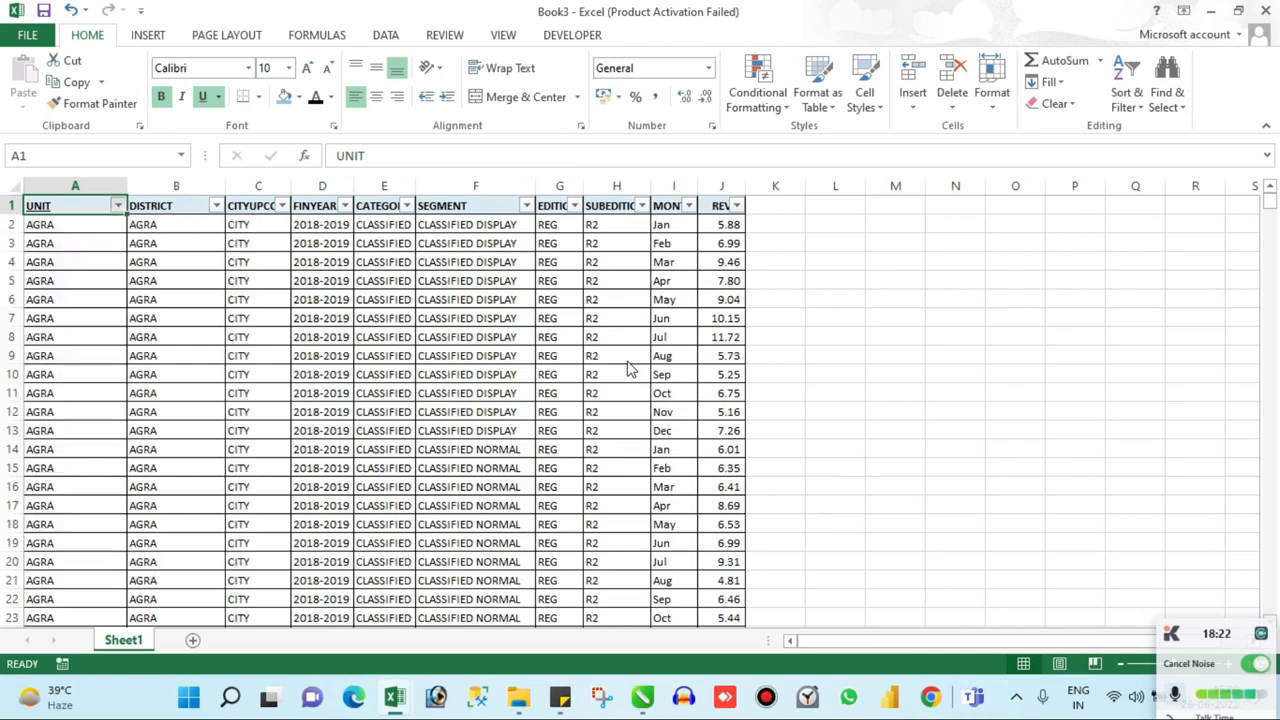
# Step: Check the values in the CATEGORY column's filter list of the pasted table
pyautogui.press('Right')
pyautogui.press('Right')
pyautogui.press('Right')
pyautogui.press('Right')
pyautogui.hotkey('alt', 'Down')
pyautogui.press('Down')
pyautogui.press('Down')
pyautogui.press('Down')
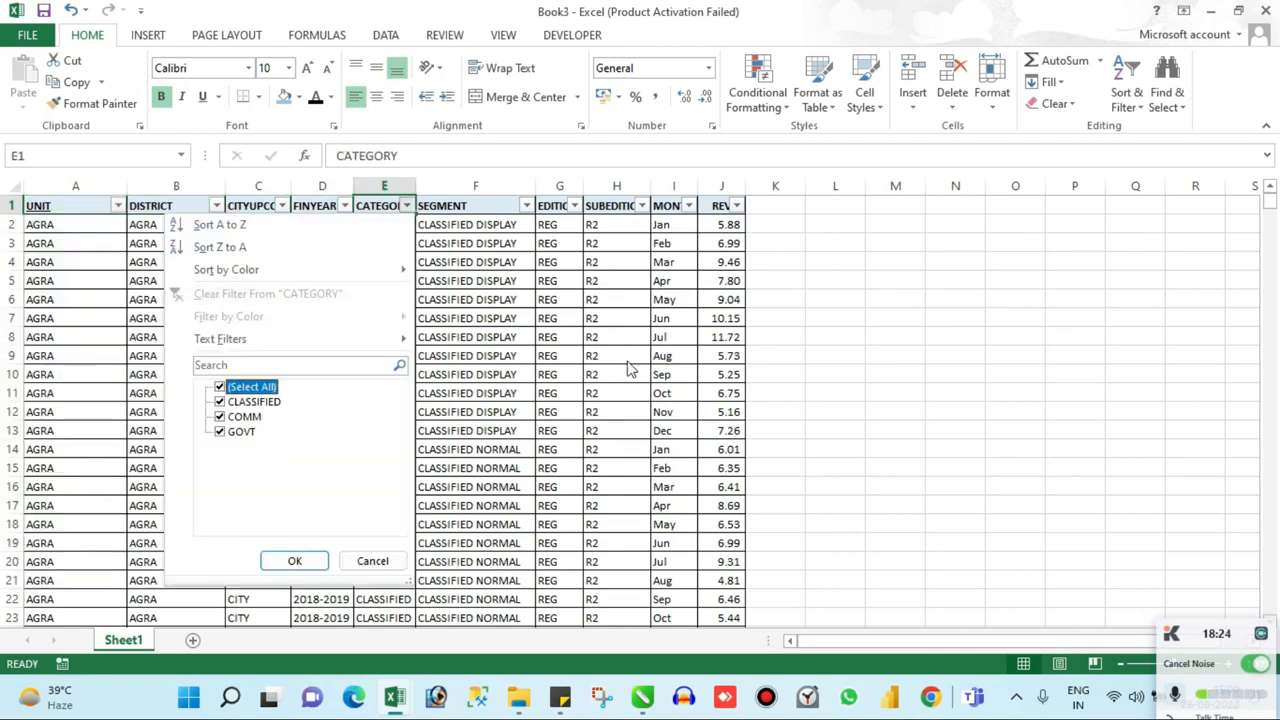
pyautogui.press('Escape')
# Step: Turn off the pasted table's filters and close the new workbook without saving
pyautogui.hotkey('ctrl', 'shift', 'l')
pyautogui.hotkey('ctrl', 'w')
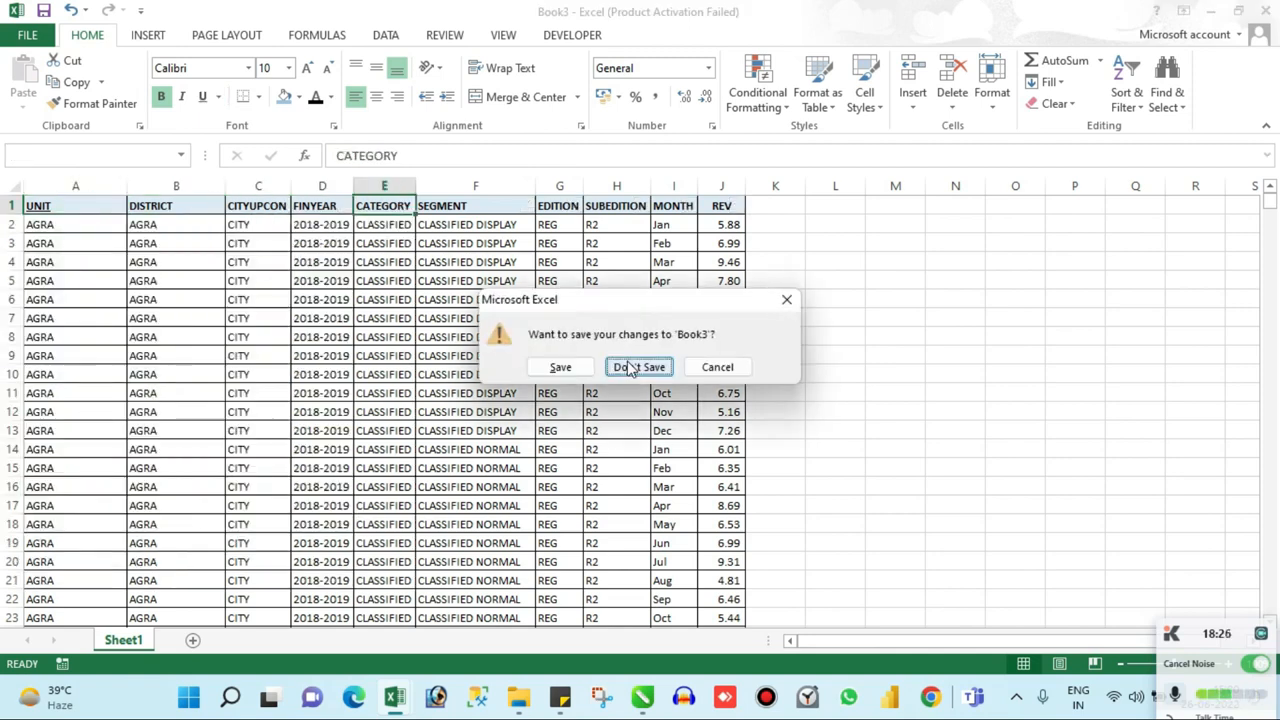
pyautogui.click(625, 366)
pyautogui.hotkey('ctrl', 'Home')
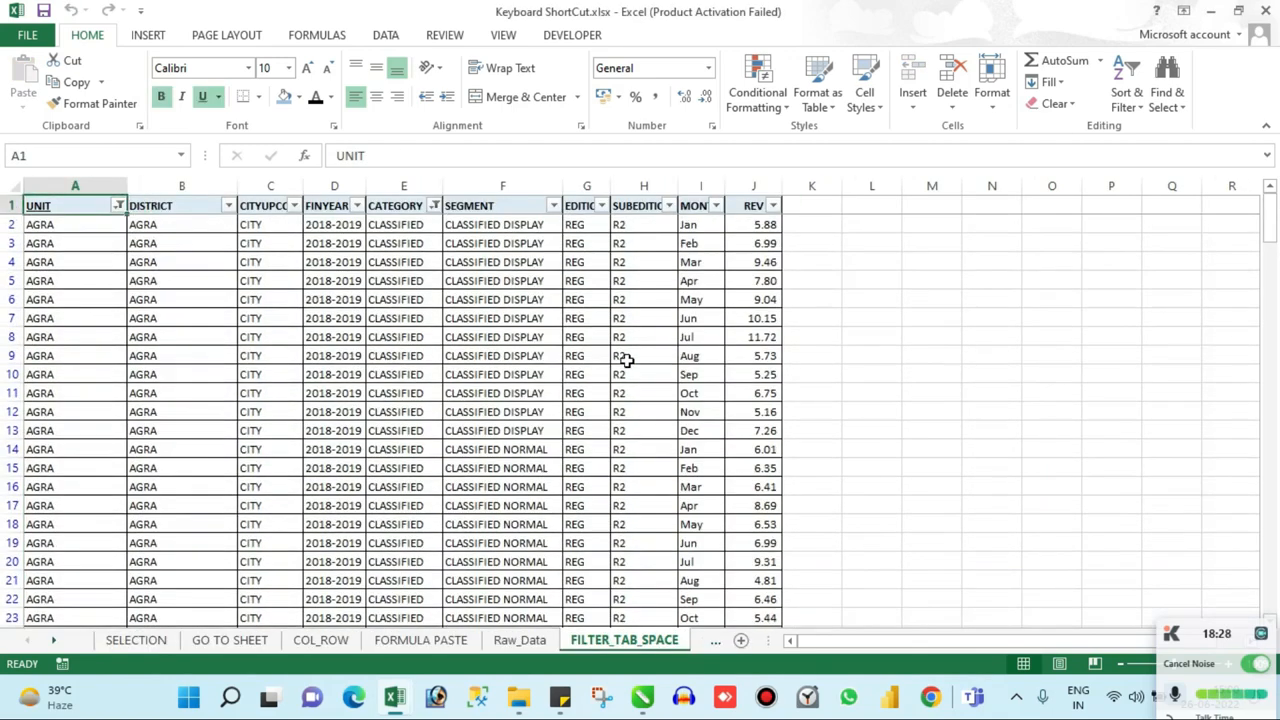
# Step: Turn off the filters on the FILTER_TAB_SPACE sheet and select cell A4
pyautogui.hotkey('ctrl', 'shift', 'l')
pyautogui.press('Down')
pyautogui.press('Down')
pyautogui.press('Down')
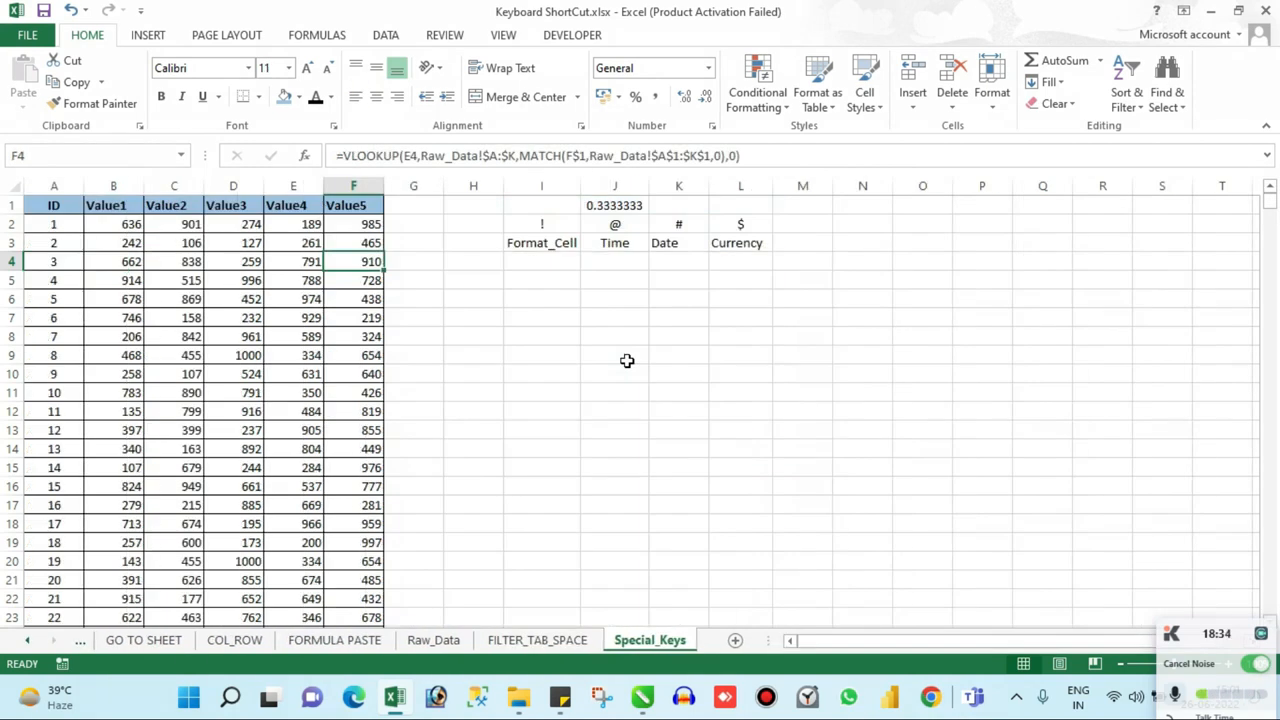
# Step: Examine the symbol and Format_Cell label in column I of the Special_Keys sheet
pyautogui.press('Right')
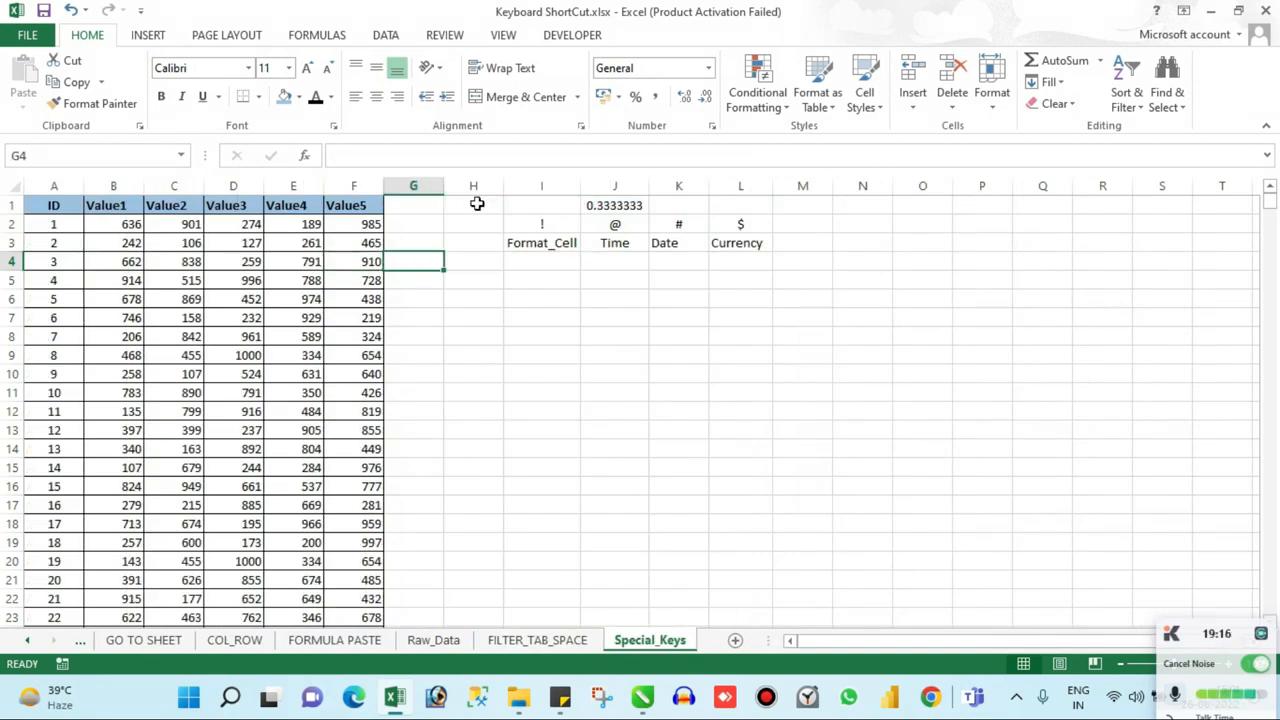
pyautogui.press('Right')
pyautogui.press('Right')
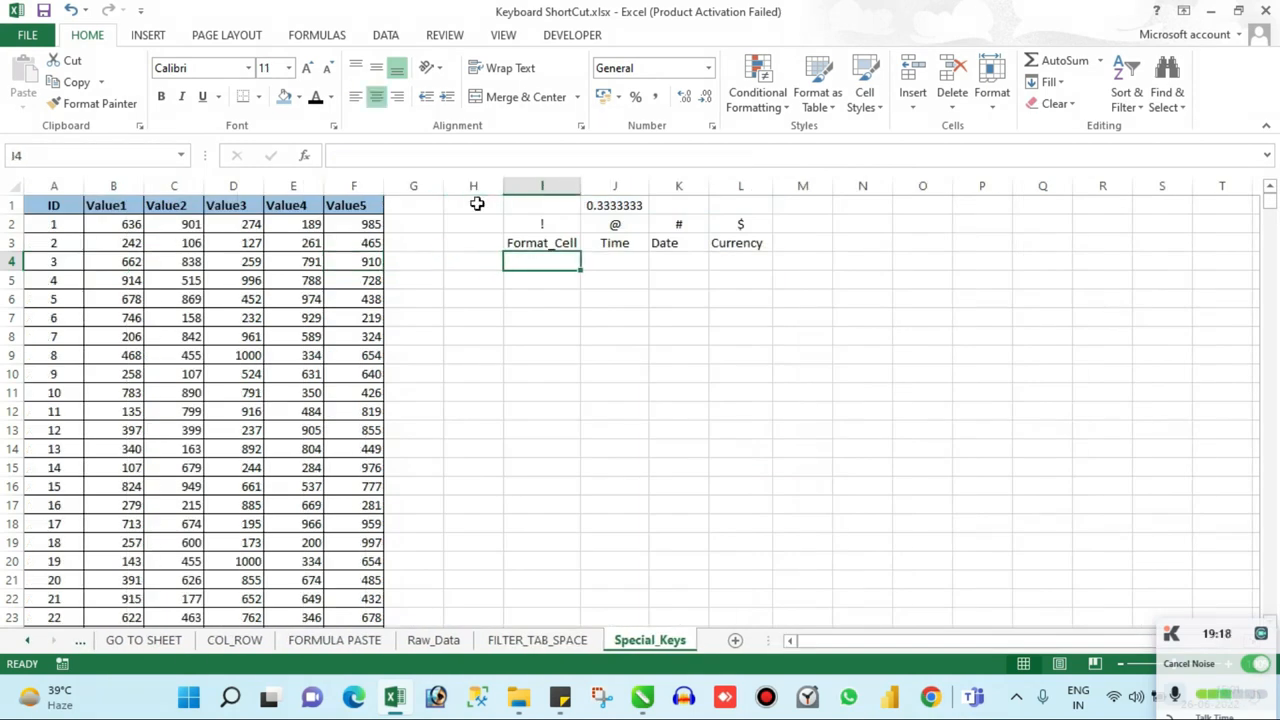
pyautogui.press('Up')
pyautogui.press('Up')
pyautogui.press('Up')
pyautogui.press('Down')
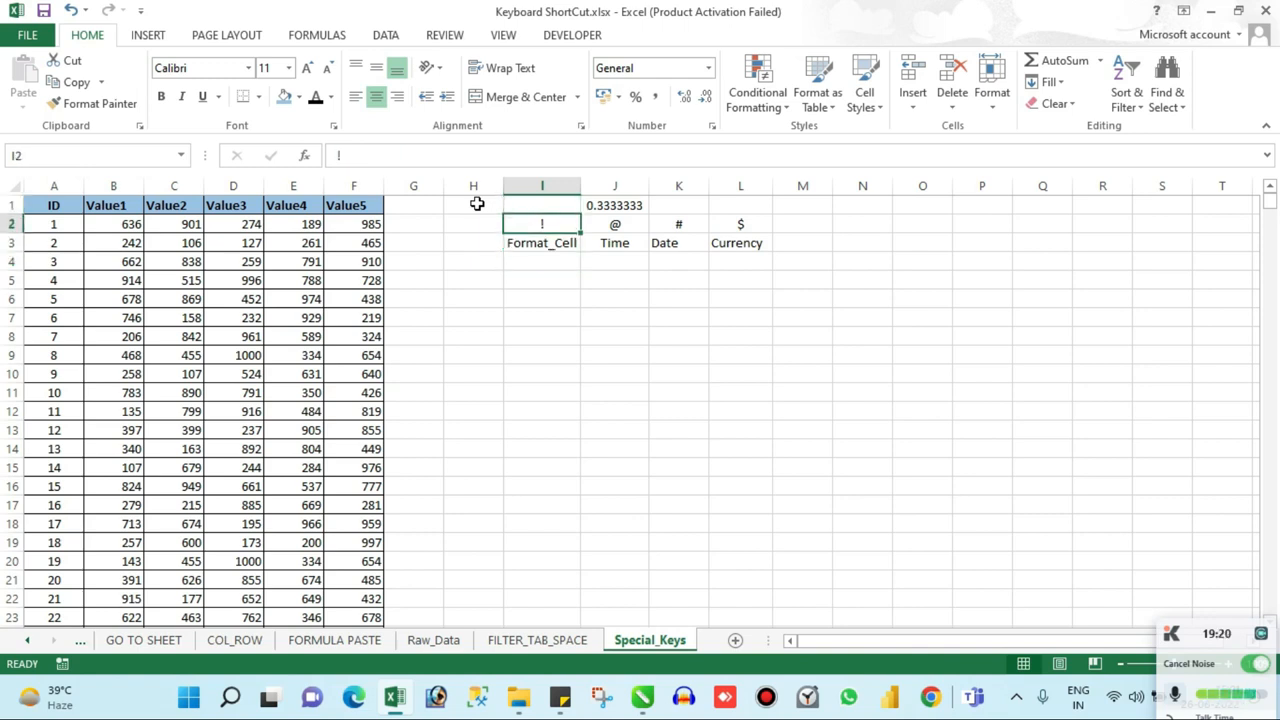
pyautogui.press('Down')
pyautogui.press('Up')
pyautogui.press('Down')
# Step: Enter ctrl in cell I4 below the Format_Cell label
pyautogui.press('Down')
pyautogui.press('Up')
pyautogui.press('Up')
pyautogui.press('Down')
pyautogui.press('Down')
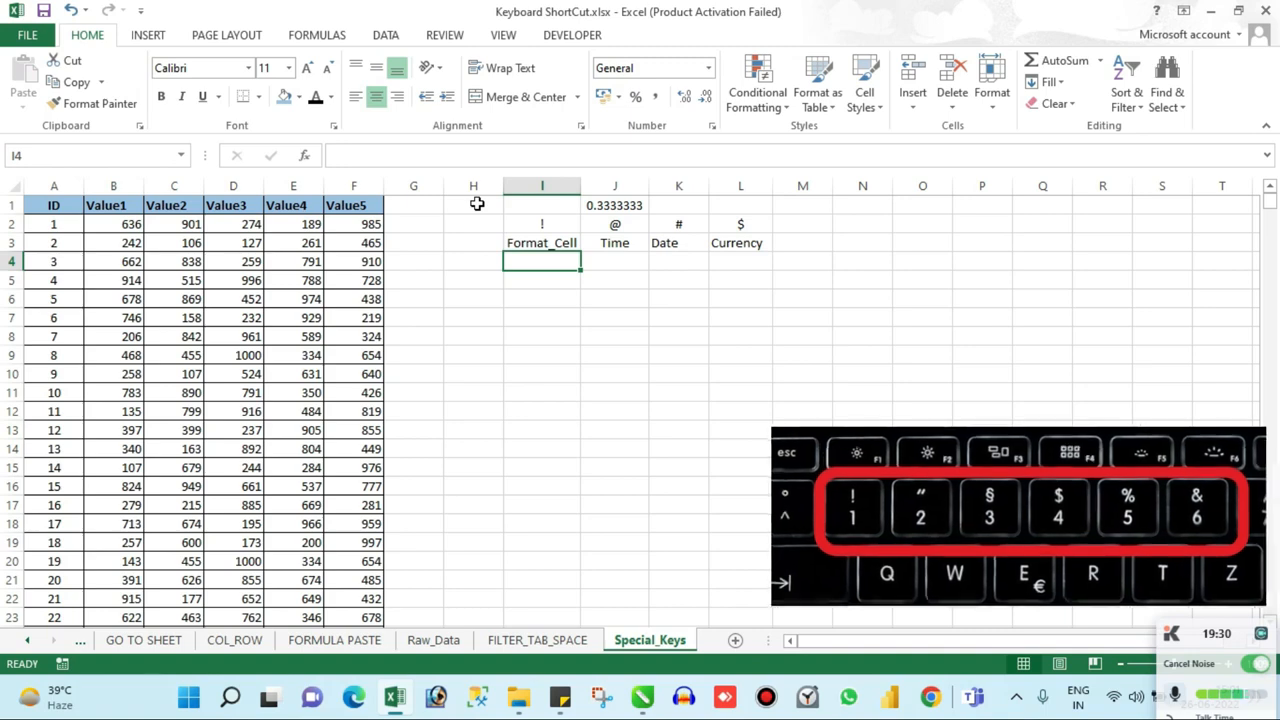
pyautogui.write('ct')
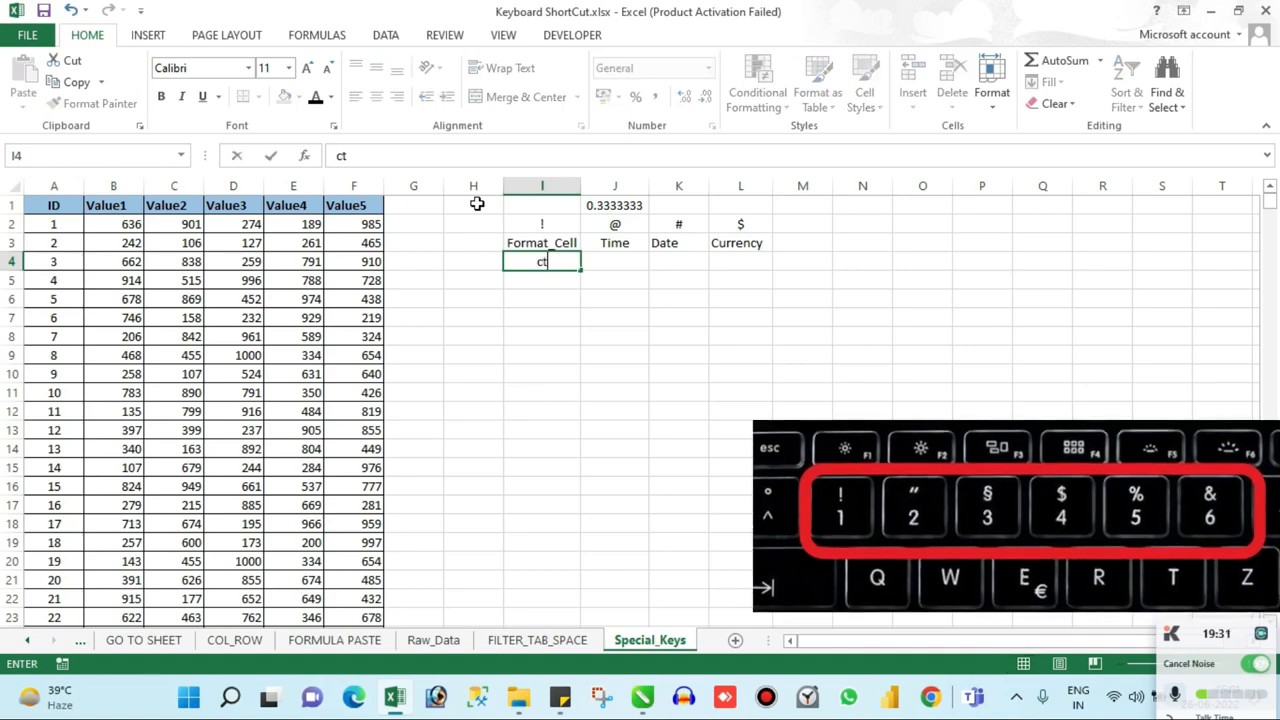
pyautogui.write('rl')
pyautogui.press('Return')
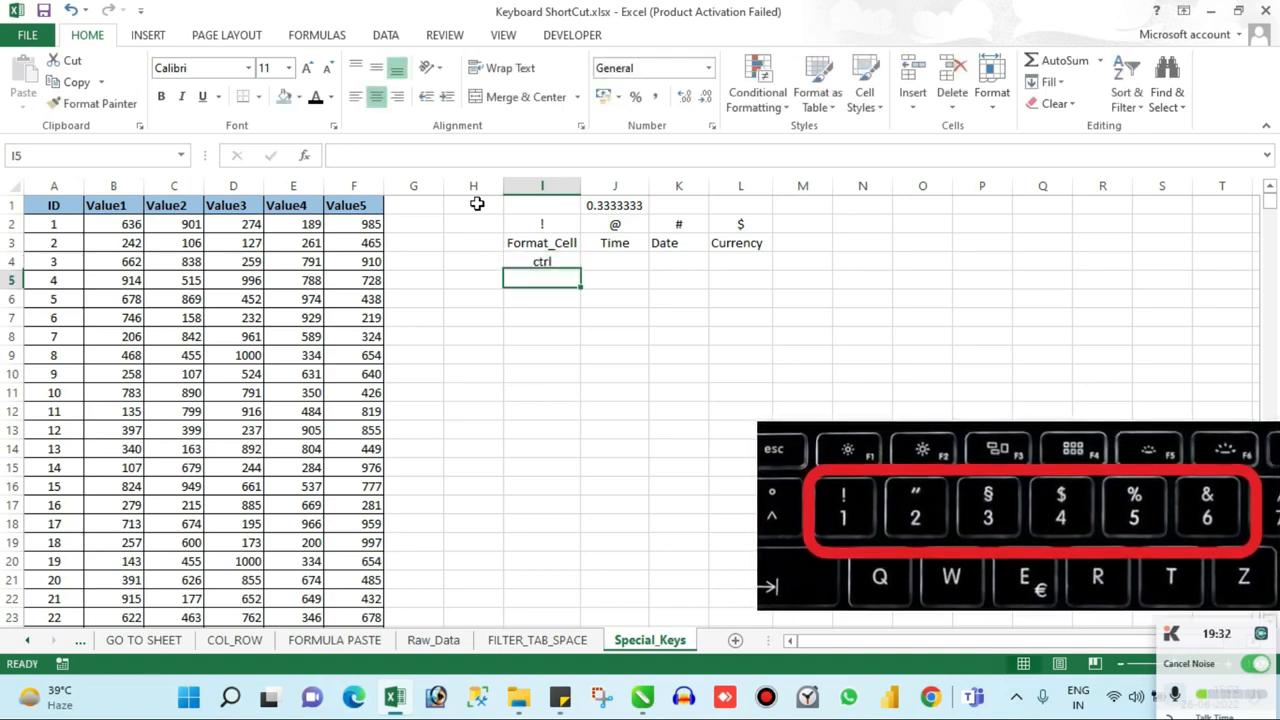
# Step: Open the Format Cells dialog for cell I5, both directly and through the number format choices, and close it without changes
pyautogui.hotkey('ctrl', '1')
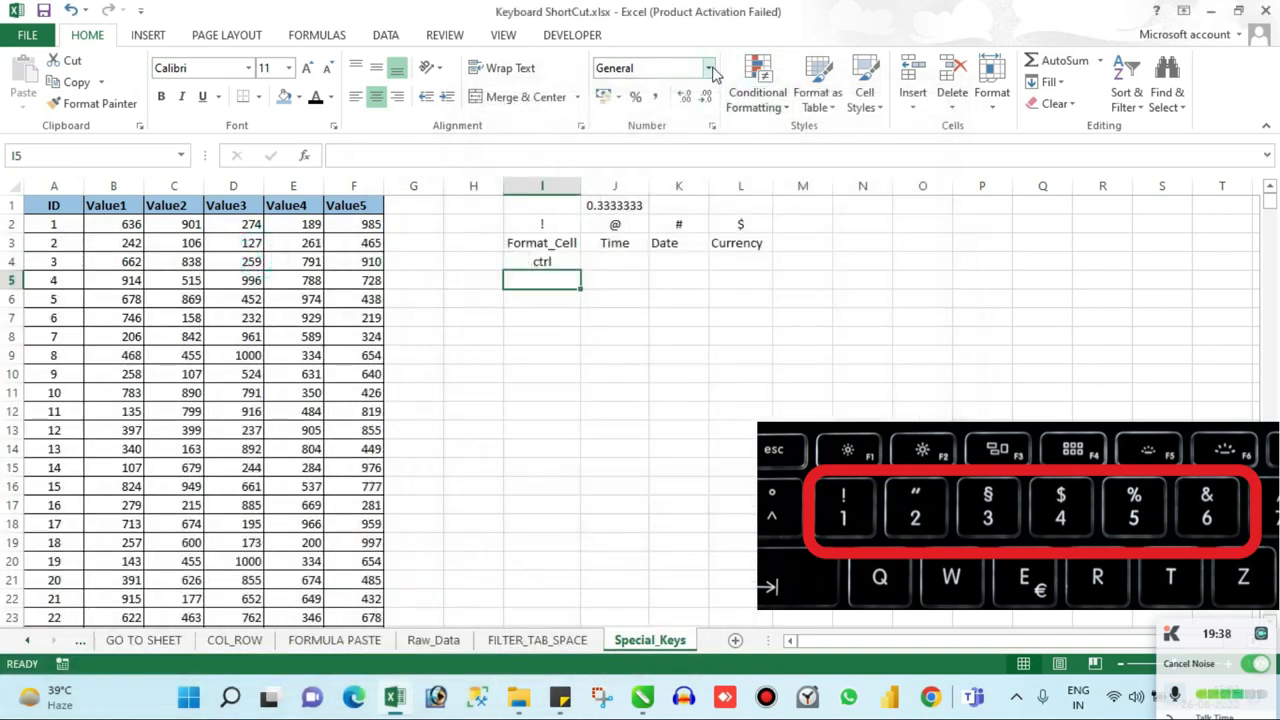
pyautogui.click(710, 68)
pyautogui.click(663, 505)
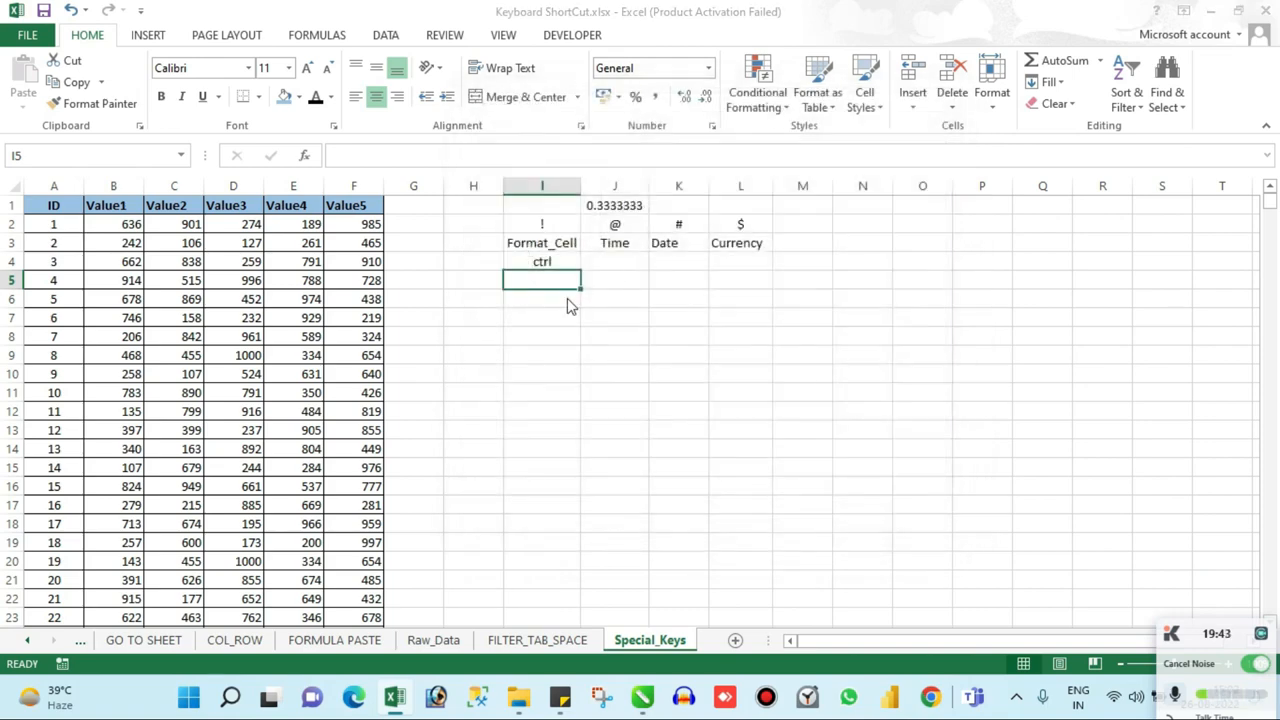
pyautogui.hotkey('ctrl', '1')
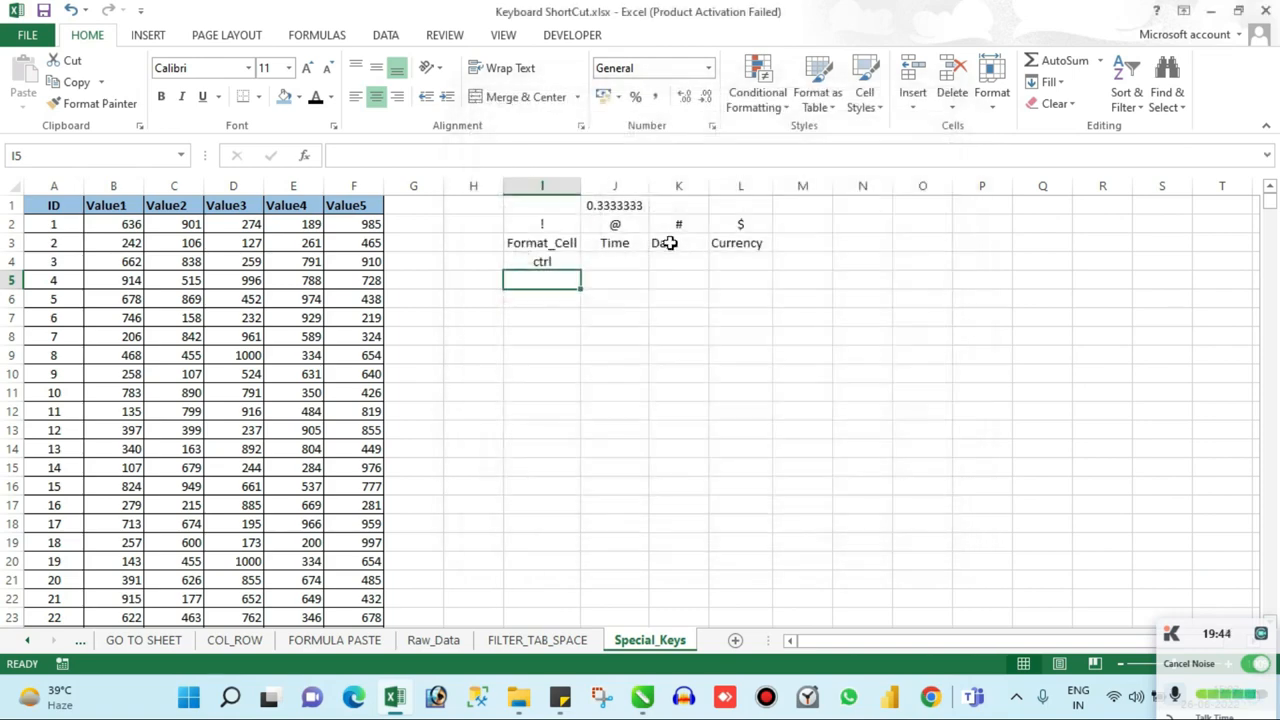
# Step: Examine the @ symbol and the Time label in column J
pyautogui.click(630, 226)
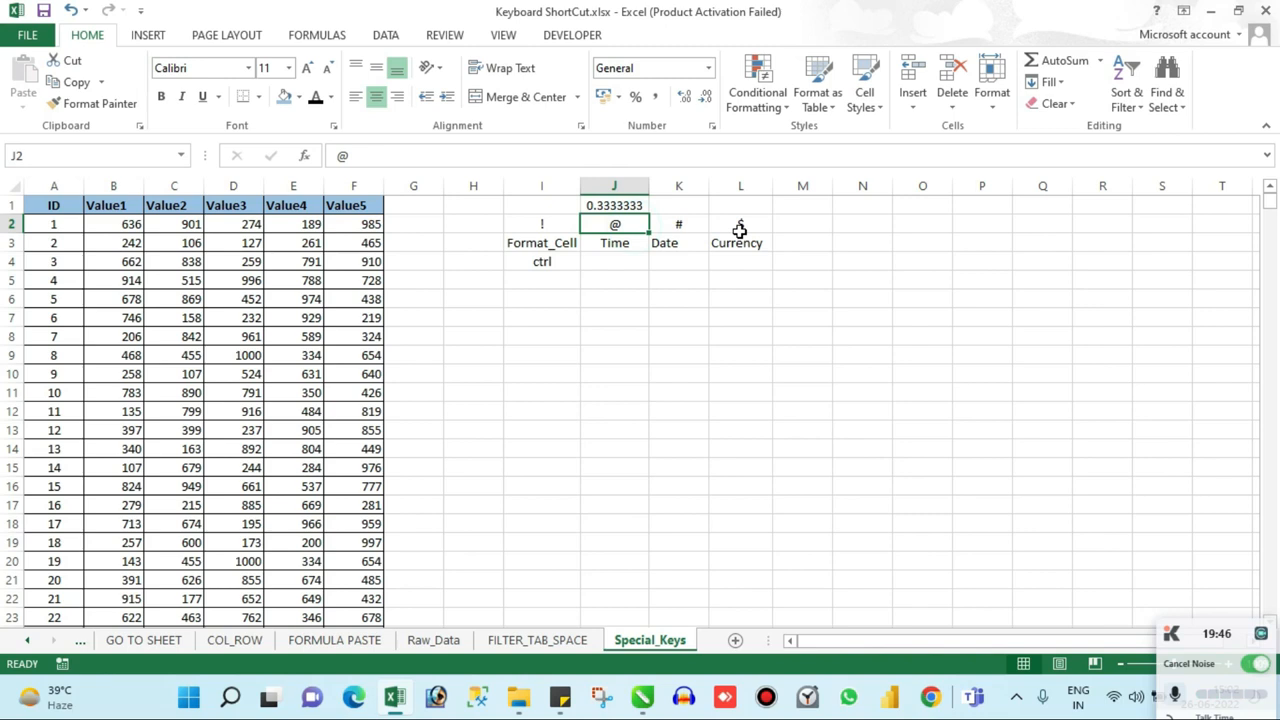
pyautogui.press('Down')
pyautogui.press('Down')
pyautogui.press('Down')
pyautogui.press('Up')
pyautogui.press('Up')
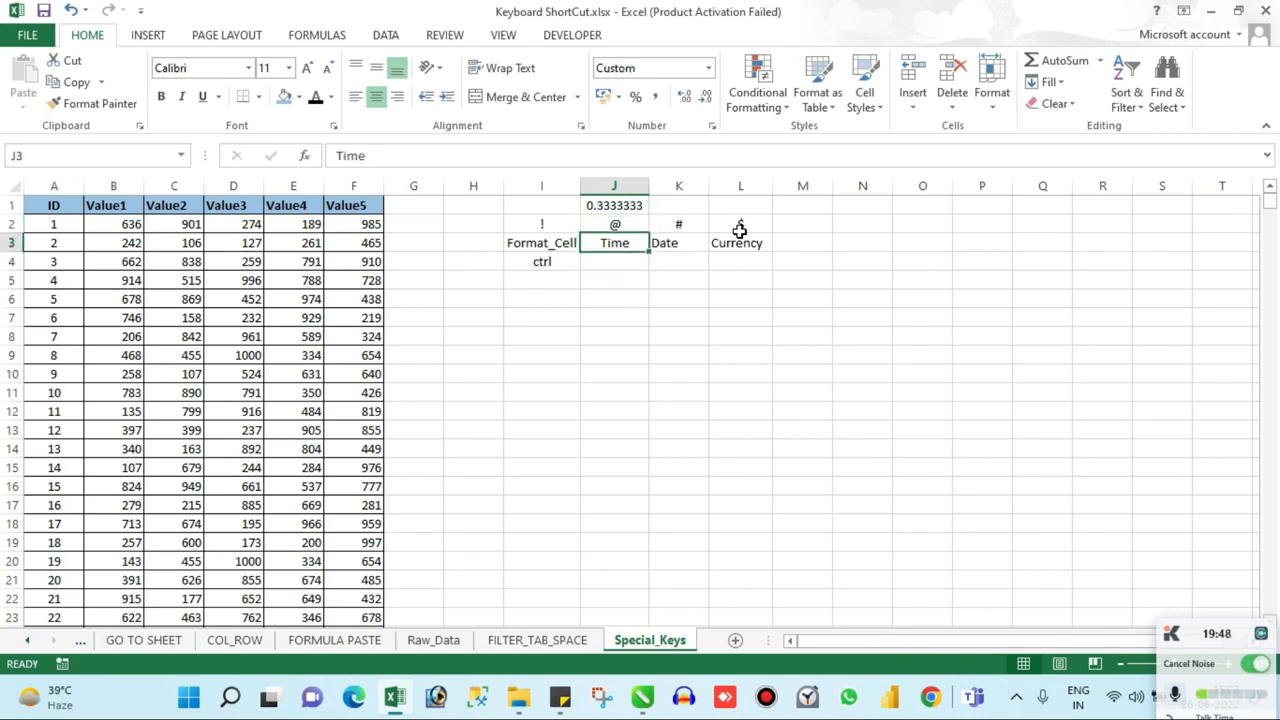
pyautogui.press('Up')
pyautogui.press('Up')
pyautogui.press('Down')
pyautogui.press('Down')
pyautogui.press('Up')
pyautogui.press('Up')
# Step: Enter the time 02:00:00 in cell J6
pyautogui.press('Down')
pyautogui.press('Down')
pyautogui.press('Down')
pyautogui.press('Down')
pyautogui.press('Down')
pyautogui.write('0')
pyautogui.press('Escape')
pyautogui.write('02')
pyautogui.write(':00:00')
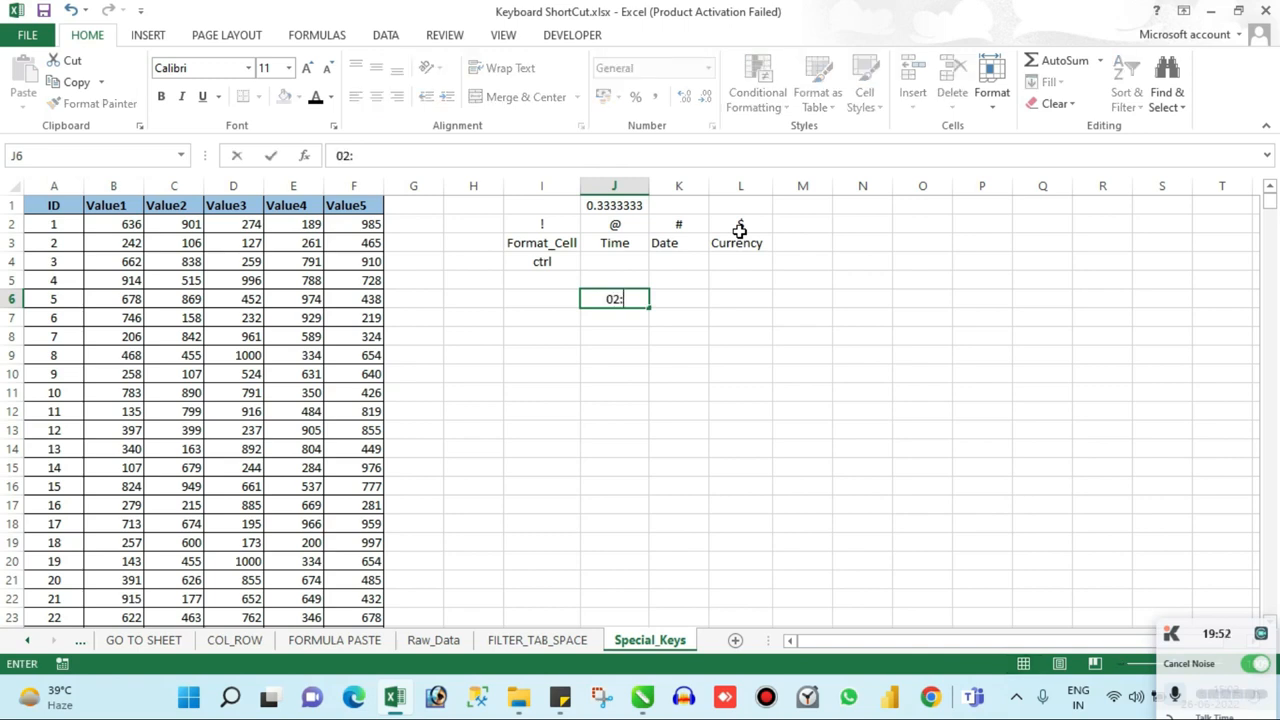
pyautogui.press('Return')
pyautogui.press('Up')
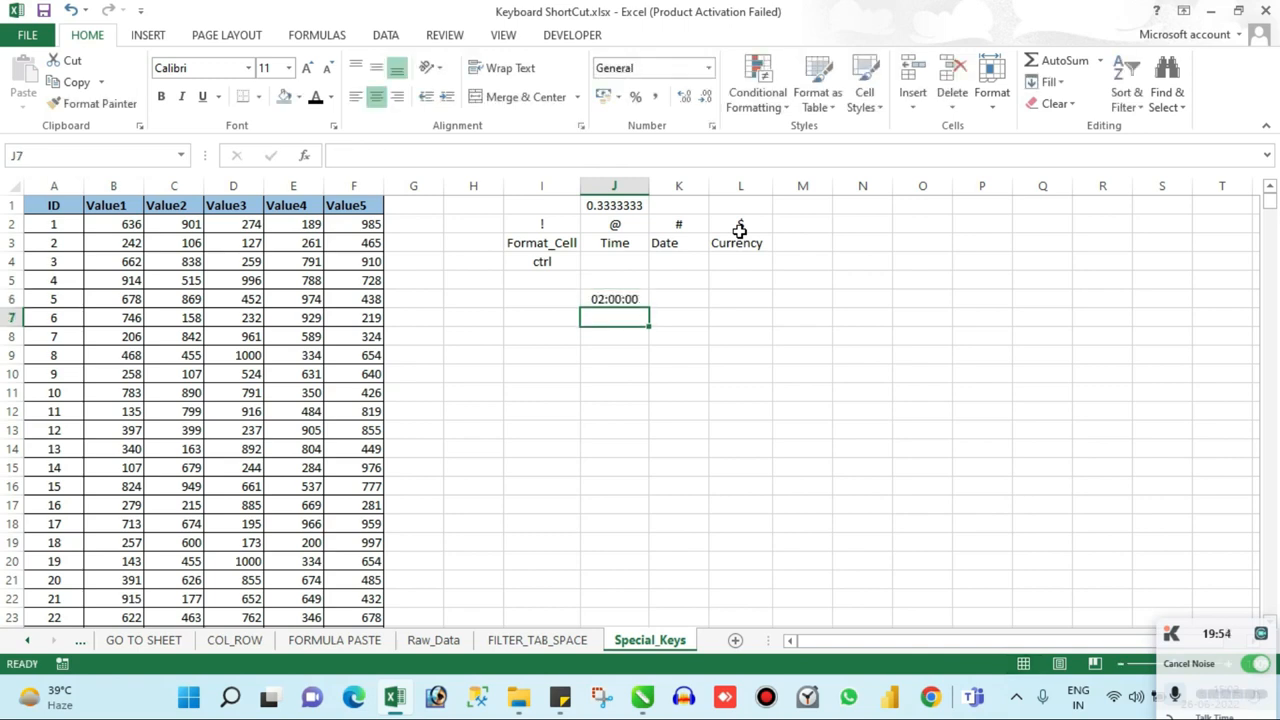
# Step: Copy the time in J6 and paste it as a value only into J10
pyautogui.hotkey('ctrl', 'c')
pyautogui.press('Down')
pyautogui.press('Down')
pyautogui.press('Down')
pyautogui.press('Down')
pyautogui.press('alt')
pyautogui.press('h')
pyautogui.press('v')
pyautogui.press('v')
pyautogui.press('Up')
pyautogui.press('Down')
pyautogui.press('Escape')
pyautogui.press('Up')
pyautogui.press('Down')
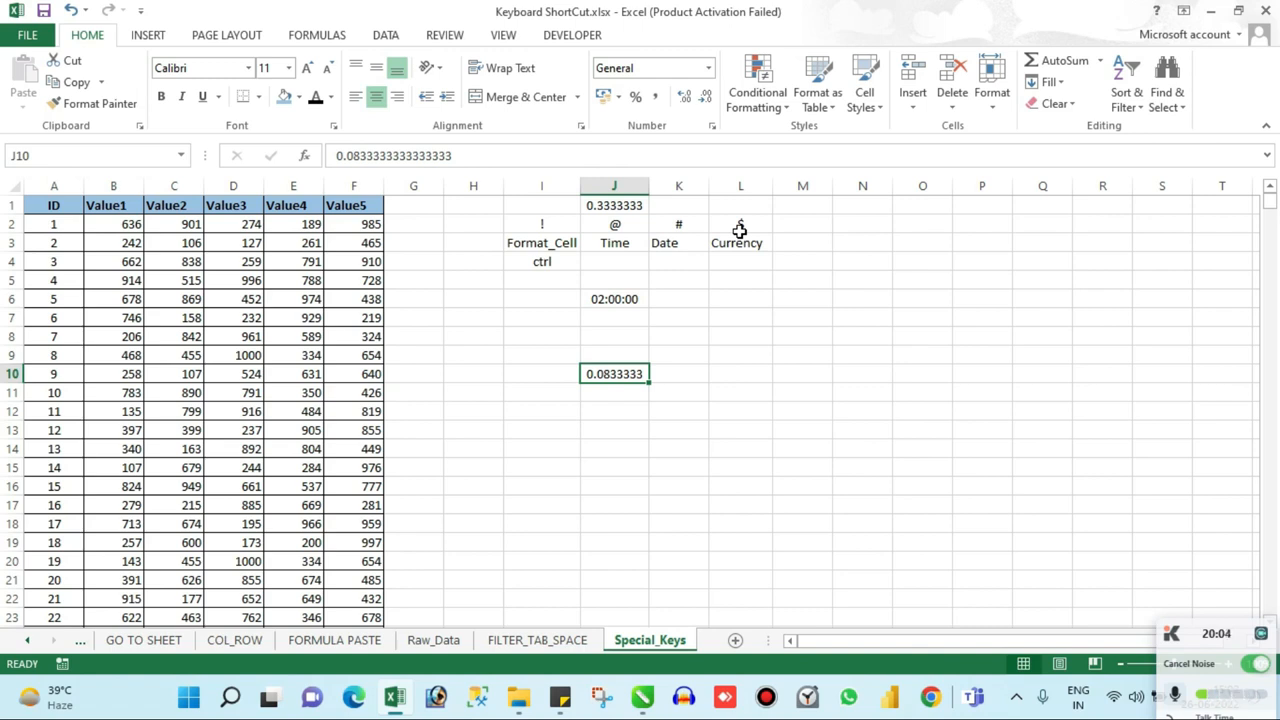
# Step: Apply the hours-and-minutes time format to the decimal values in J10 and J1
pyautogui.hotkey('ctrl', 'shift', '2')
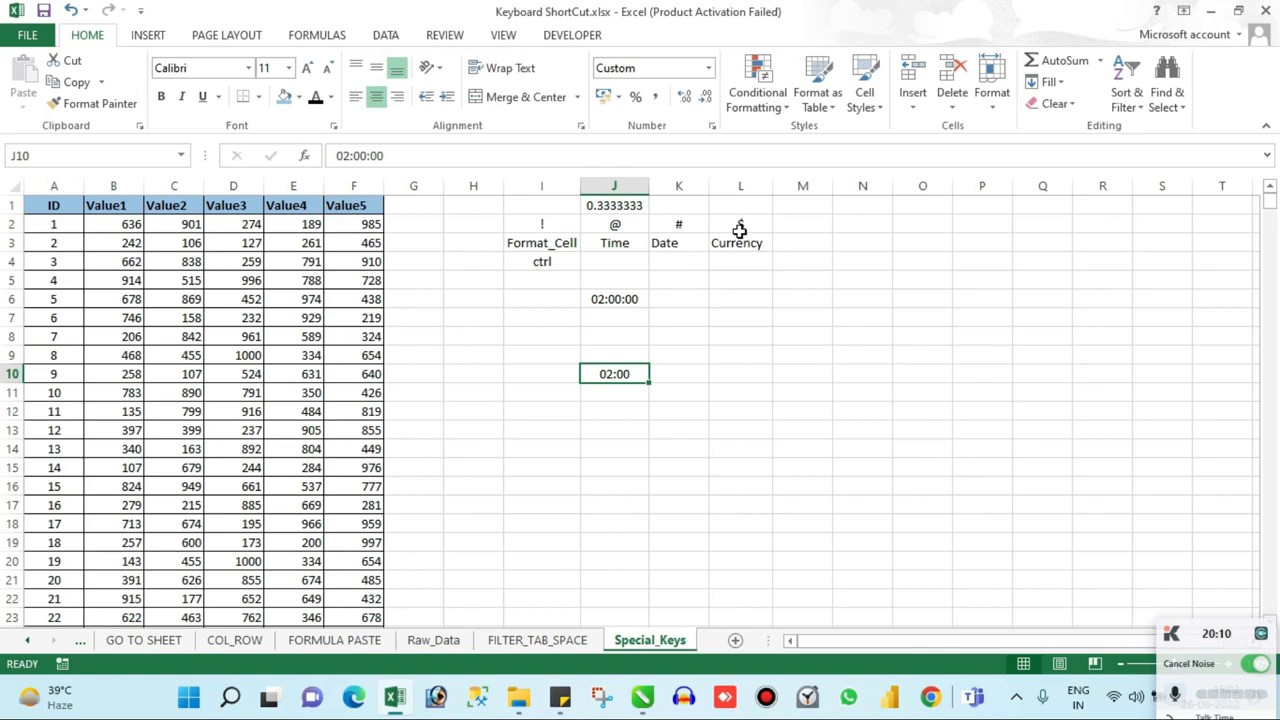
pyautogui.press('Up')
pyautogui.press('Up')
pyautogui.press('Up')
pyautogui.press('Up')
pyautogui.press('Up')
pyautogui.press('Up')
pyautogui.press('Up')
pyautogui.press('Up')
pyautogui.press('Up')
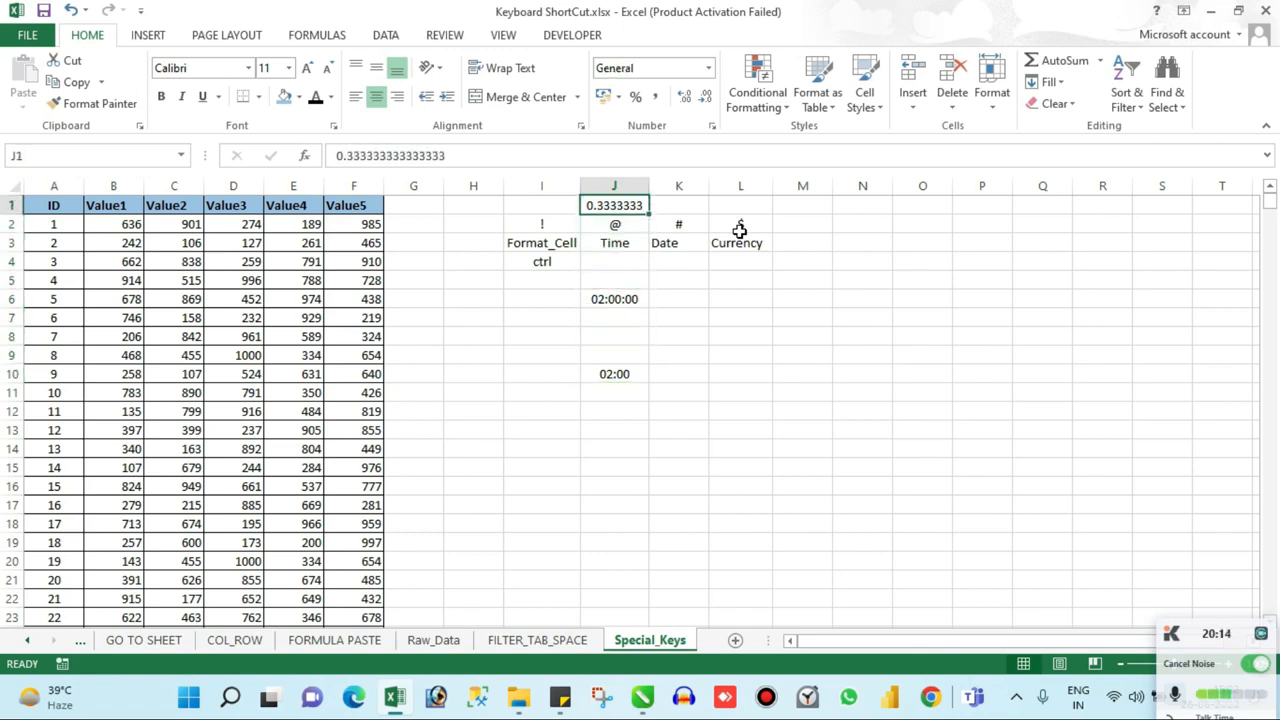
pyautogui.hotkey('ctrl', 'shift', '2')
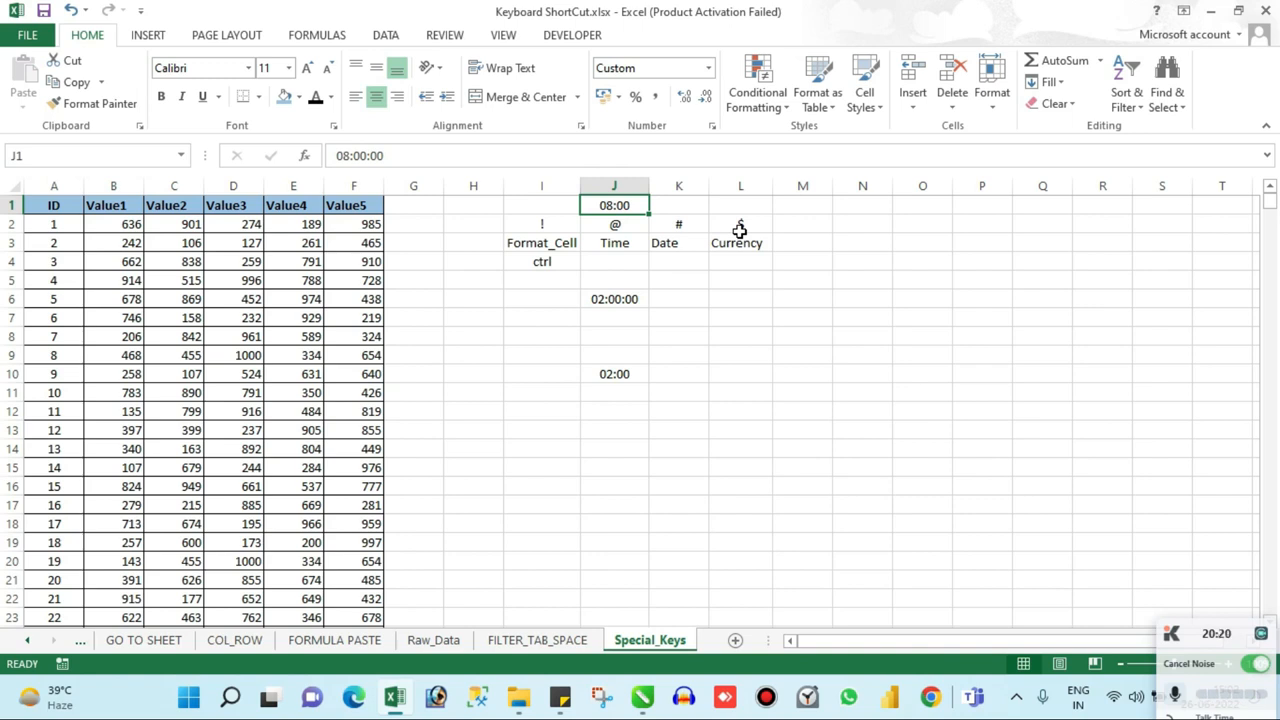
# Step: Clear the contents of cells J6 to J10
pyautogui.press('Down')
pyautogui.press('Down')
pyautogui.press('Down')
pyautogui.press('Down')
pyautogui.press('Down')
pyautogui.hotkey('shift', 'Down')
pyautogui.hotkey('shift', 'Down')
pyautogui.hotkey('shift', 'Down')
pyautogui.hotkey('shift', 'Down')
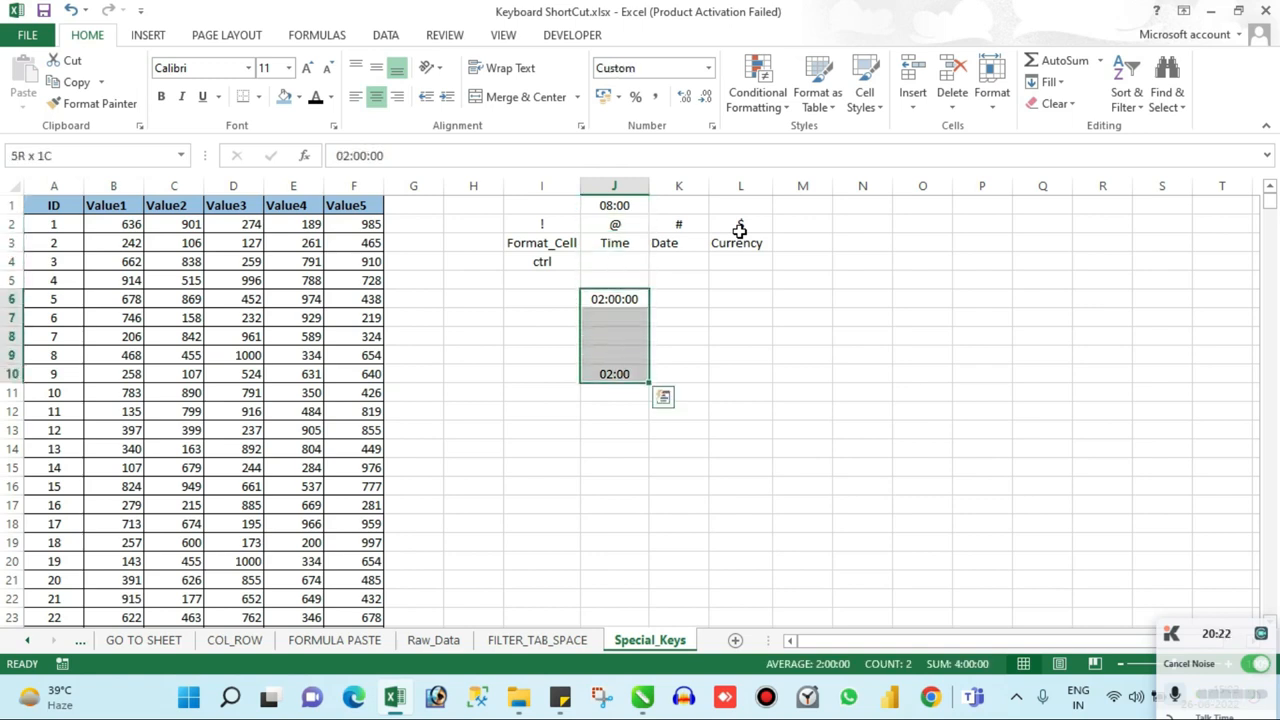
pyautogui.press('Delete')
# Step: Enter ctrl+shift in cell J4 below the Time label
pyautogui.hotkey('shift', 'Up')
pyautogui.hotkey('shift', 'Up')
pyautogui.hotkey('shift', 'Up')
pyautogui.hotkey('shift', 'Up')
pyautogui.press('Up')
pyautogui.press('Up')
pyautogui.write('ct')
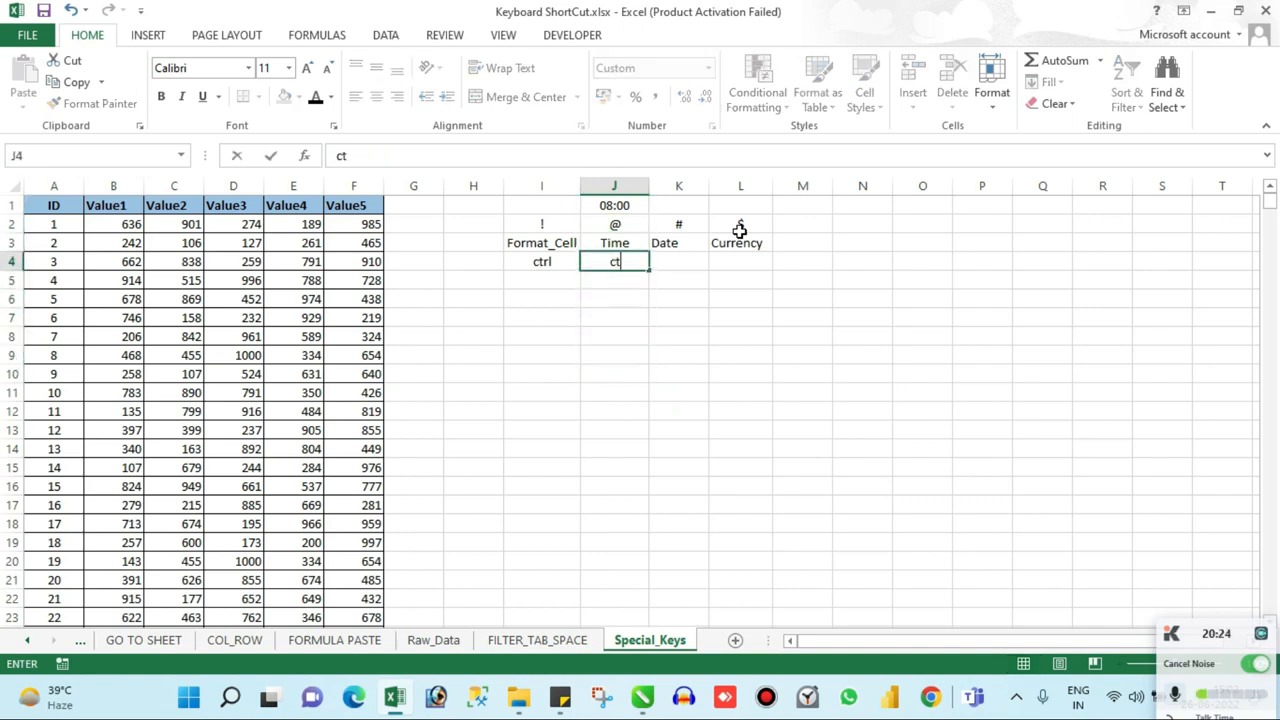
pyautogui.write('rl+shift')
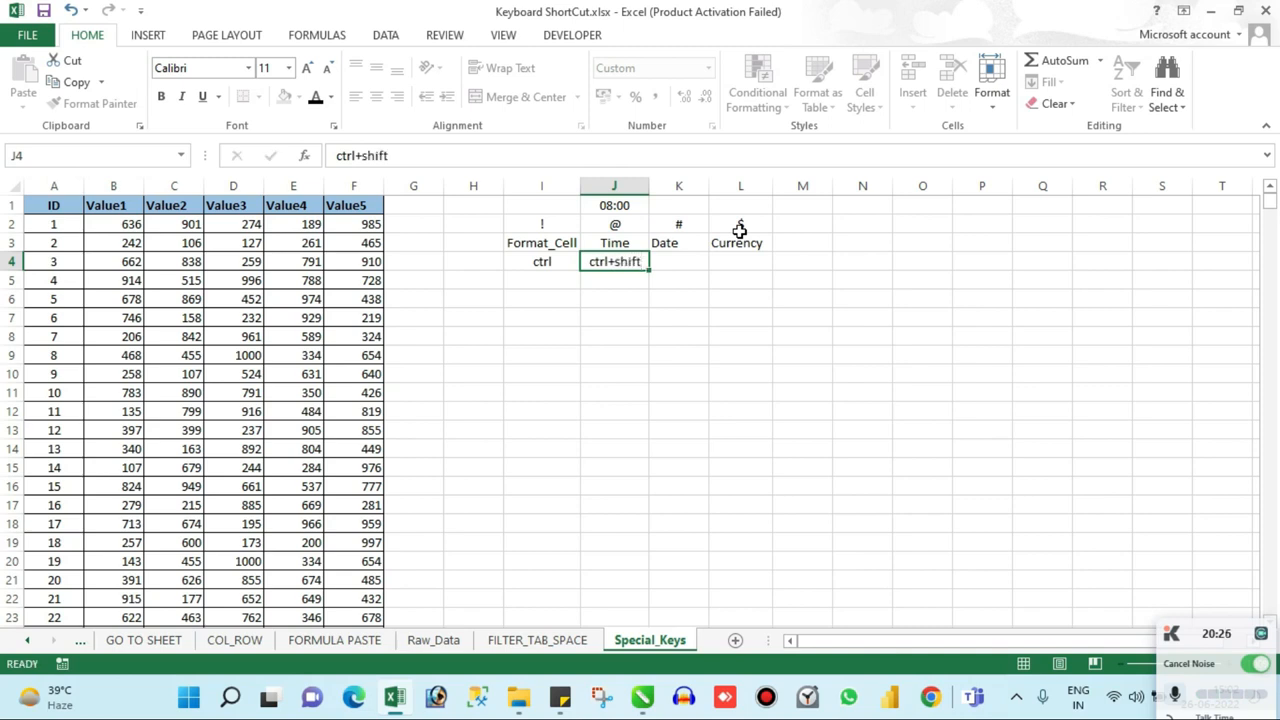
pyautogui.press('Return')
# Step: Enter the date 02/01/2022 in cell I8
pyautogui.press('Up')
pyautogui.press('Up')
pyautogui.press('Up')
pyautogui.press('Right')
pyautogui.press('Down')
pyautogui.press('Down')
pyautogui.press('Down')
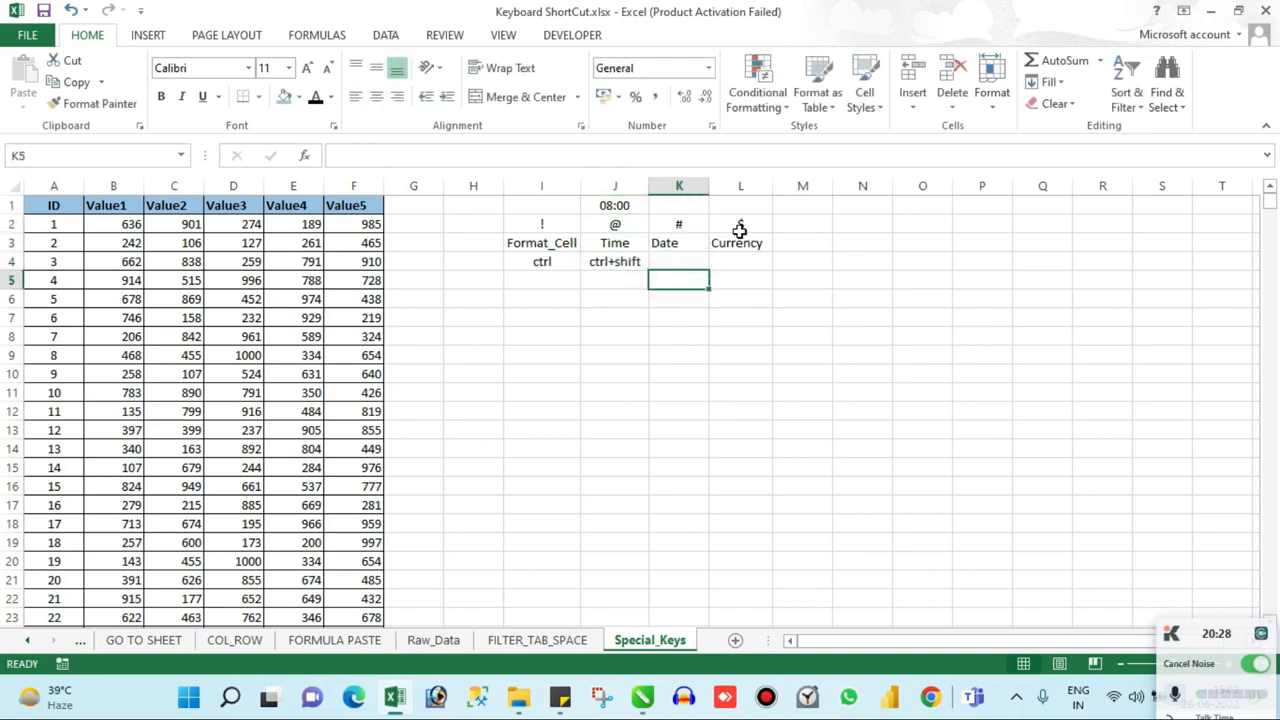
pyautogui.press('Down')
pyautogui.press('Down')
pyautogui.press('Left')
pyautogui.press('Left')
pyautogui.press('Down')
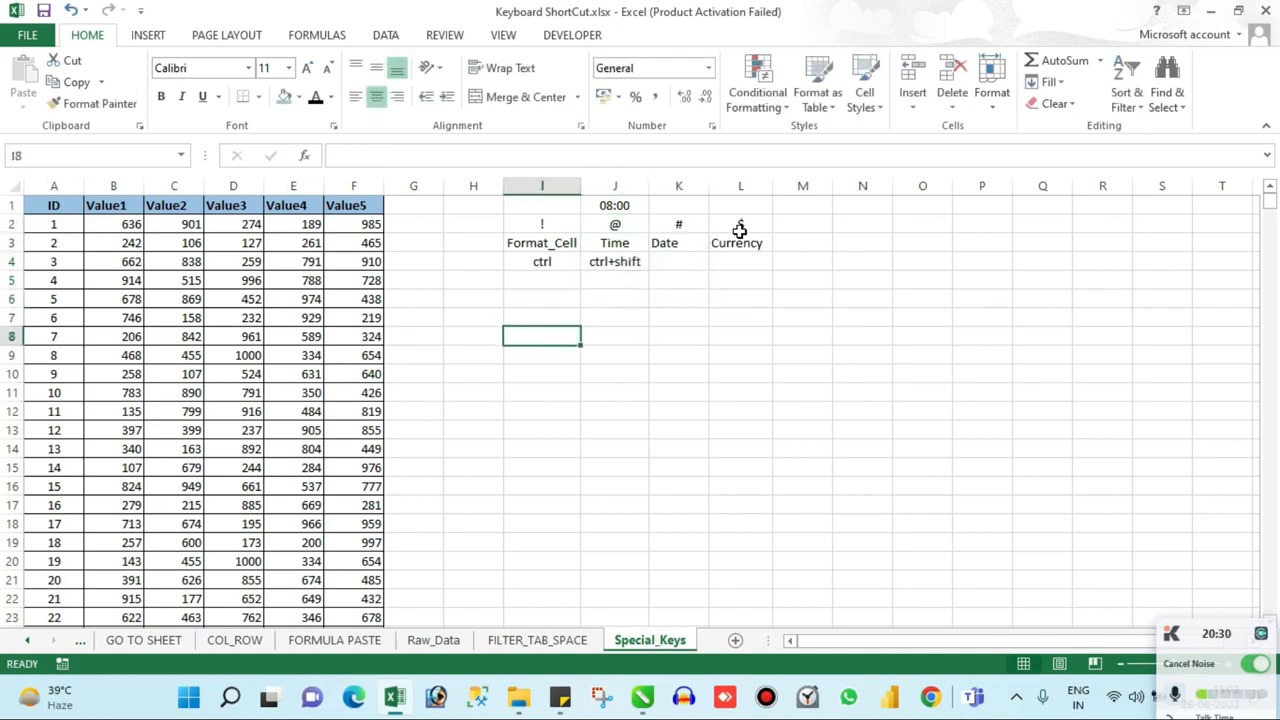
pyautogui.write('02/')
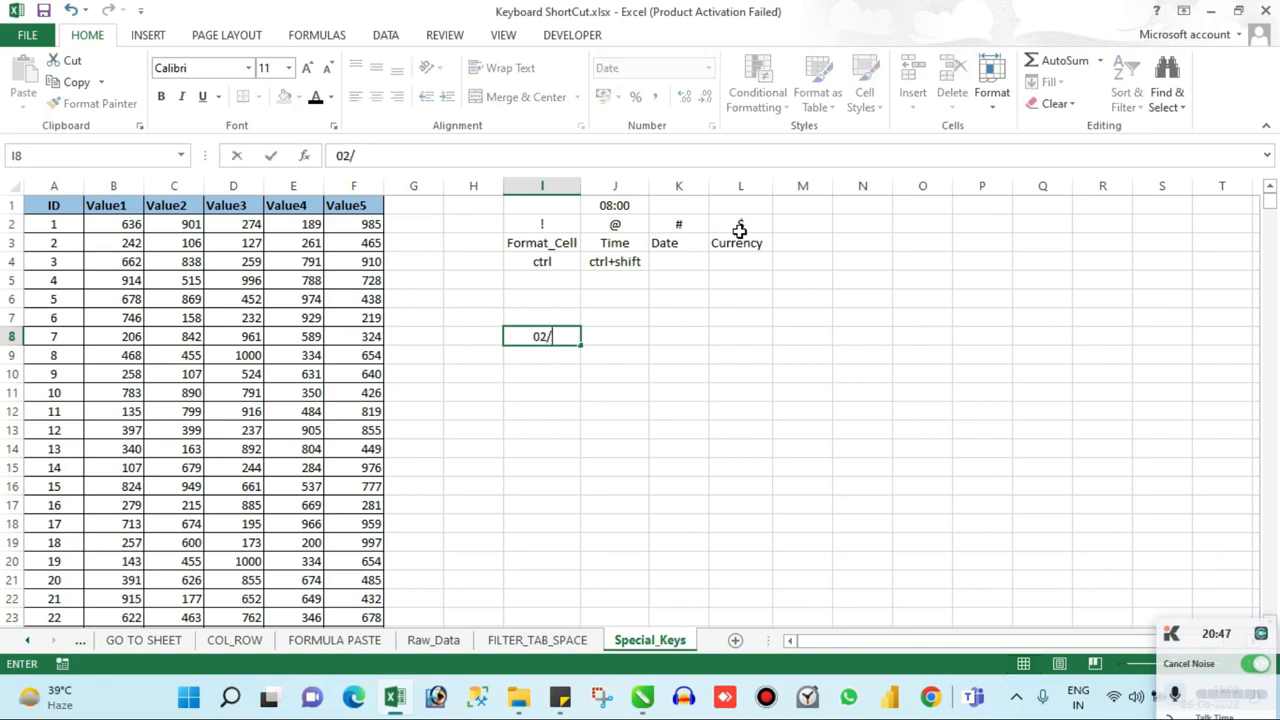
pyautogui.write('01/2022')
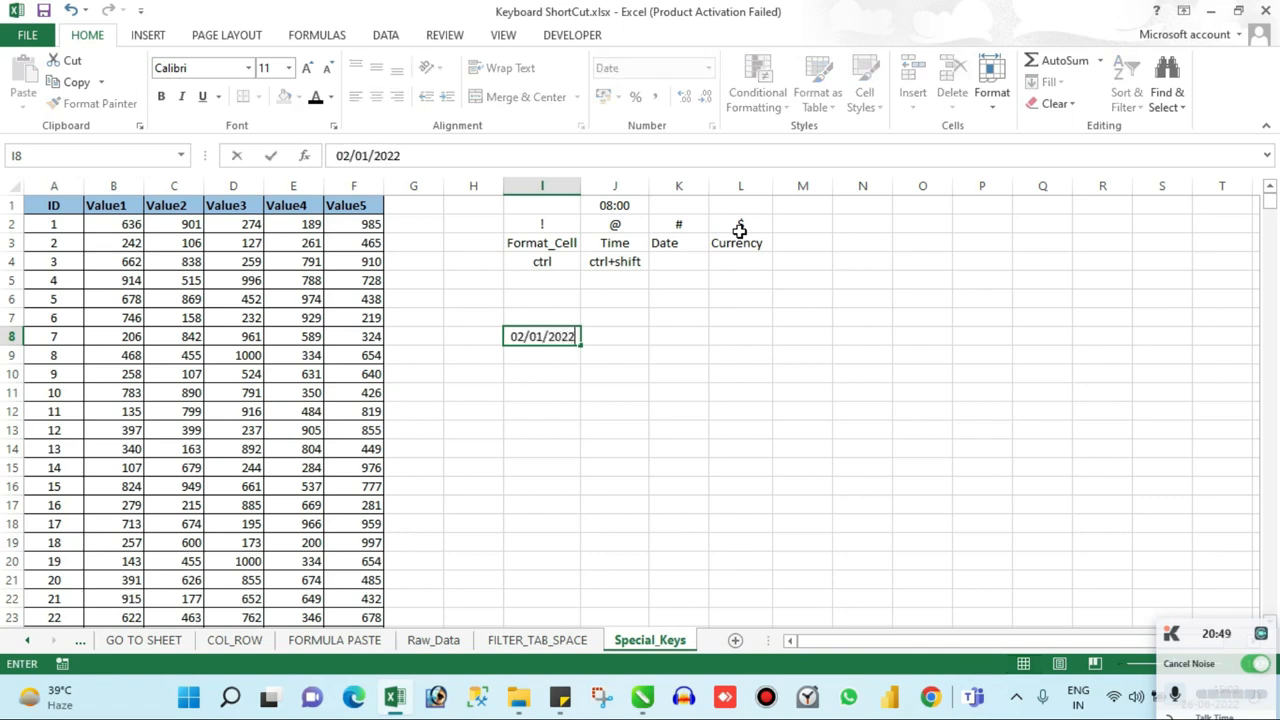
pyautogui.press('Return')
pyautogui.press('Up')
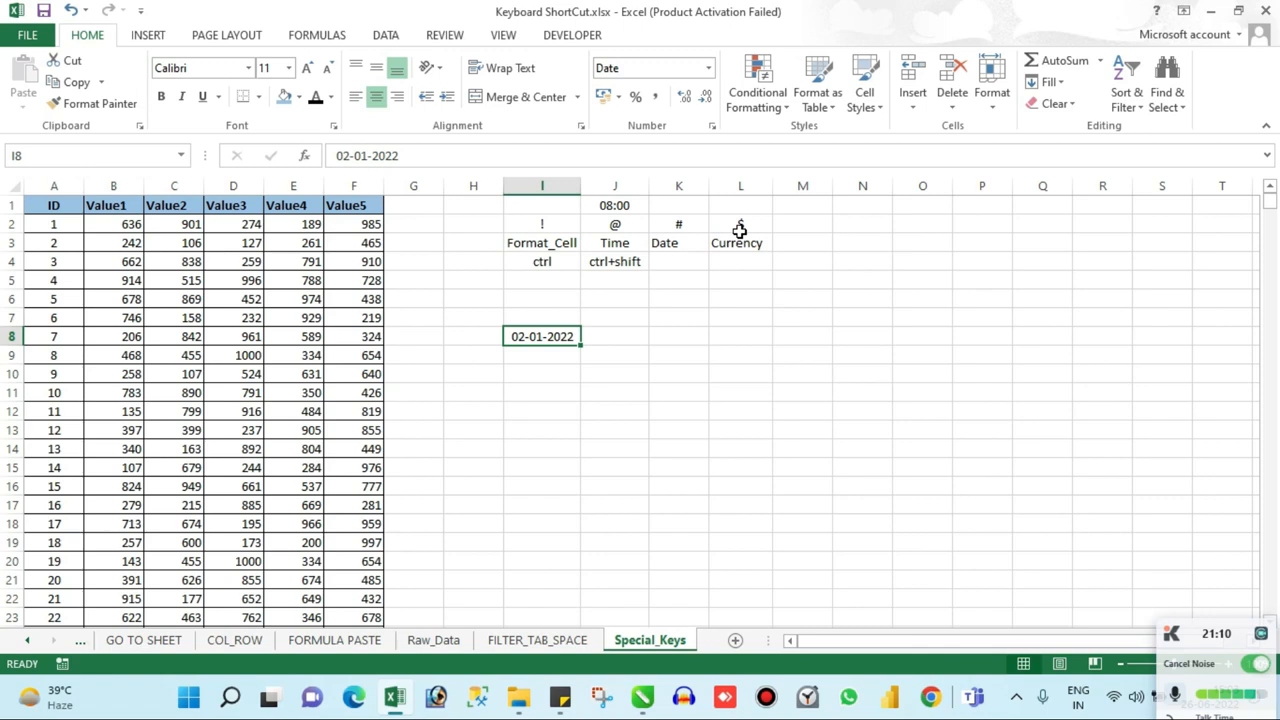
# Step: Apply the day-month-year date format with abbreviated month name to I8, undo it once, and apply it again
pyautogui.hotkey('ctrl', 'shift', '3')
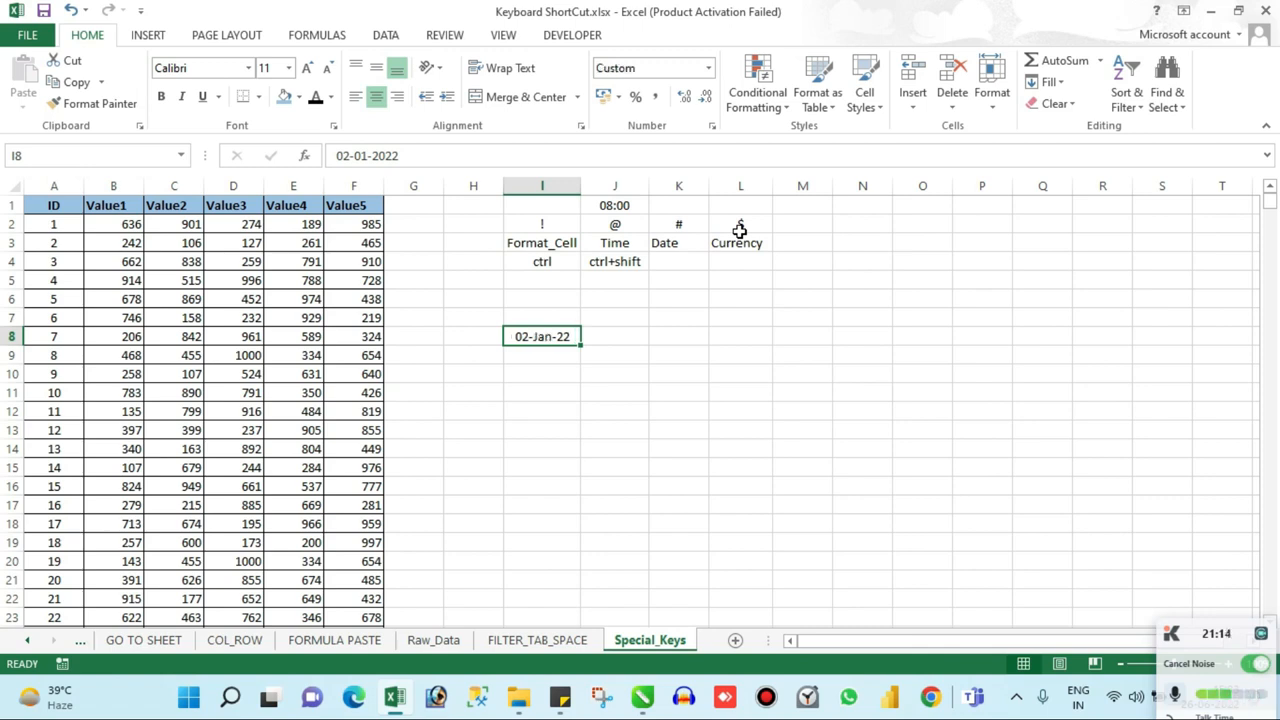
pyautogui.hotkey('ctrl', 'z')
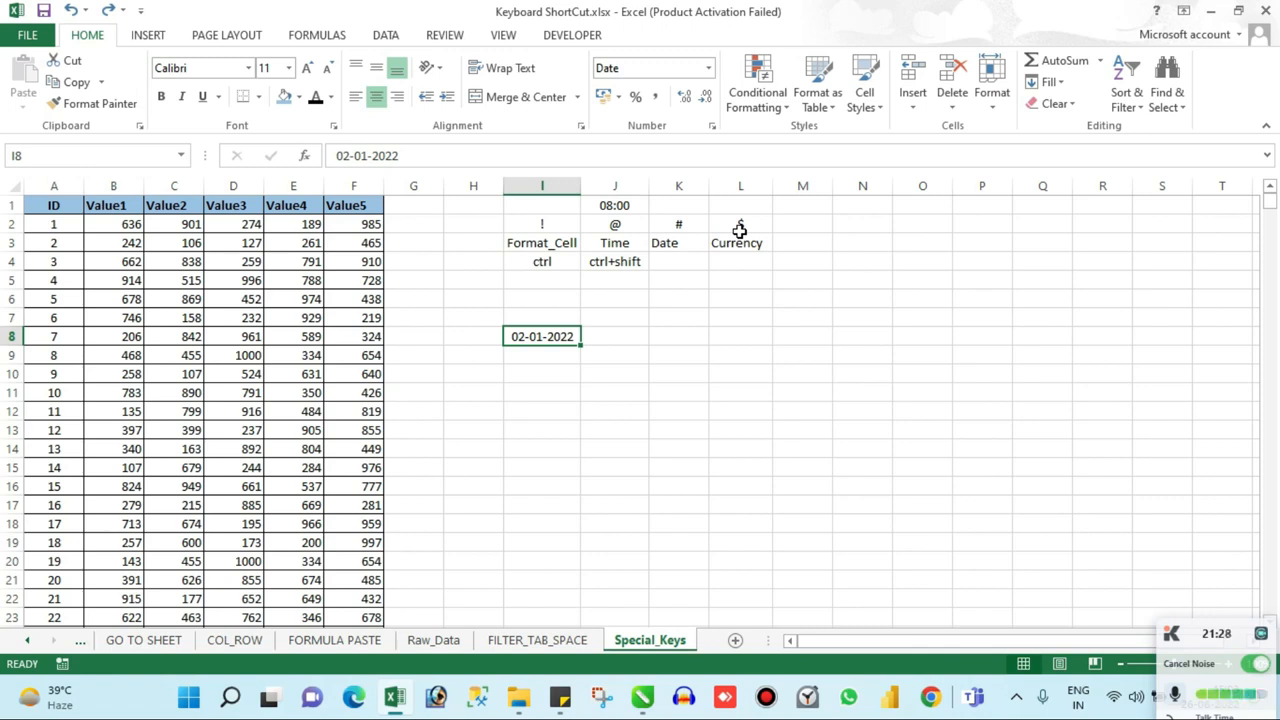
pyautogui.press('Up')
pyautogui.press('Down')
pyautogui.hotkey('ctrl', 'shift', '3')
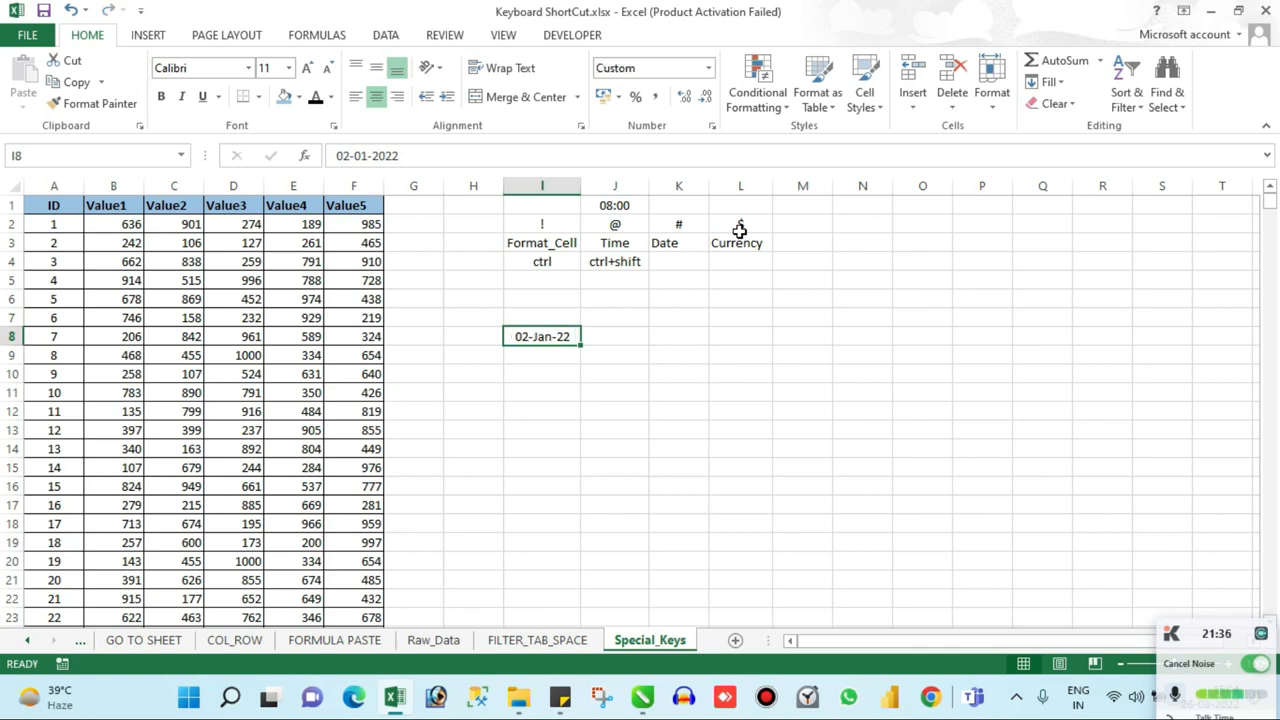
# Step: Enter 1215454 in cell L7 below the Currency label
pyautogui.press('Up')
pyautogui.press('Up')
pyautogui.press('Up')
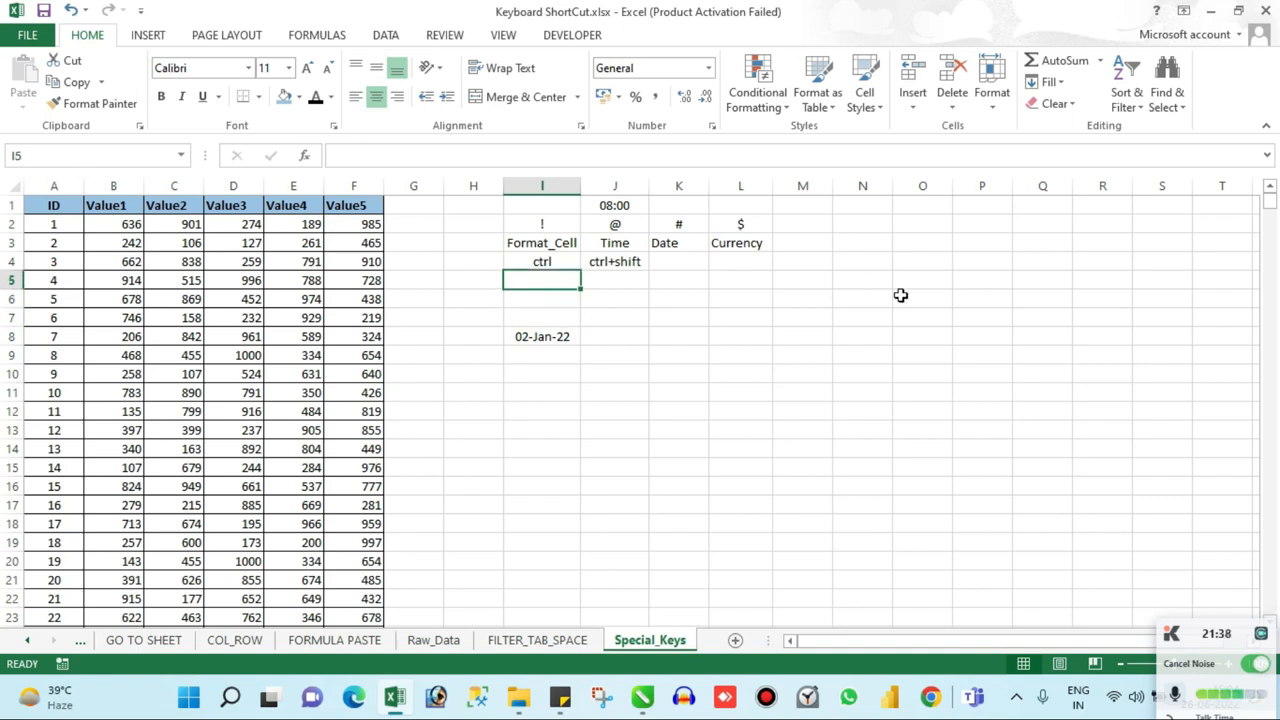
pyautogui.press('Right')
pyautogui.press('Right')
pyautogui.press('Right')
pyautogui.press('Up')
pyautogui.press('Up')
pyautogui.press('Up')
pyautogui.press('Down')
pyautogui.press('Down')
pyautogui.press('Down')
pyautogui.press('Down')
pyautogui.press('Down')
pyautogui.write('1215454')
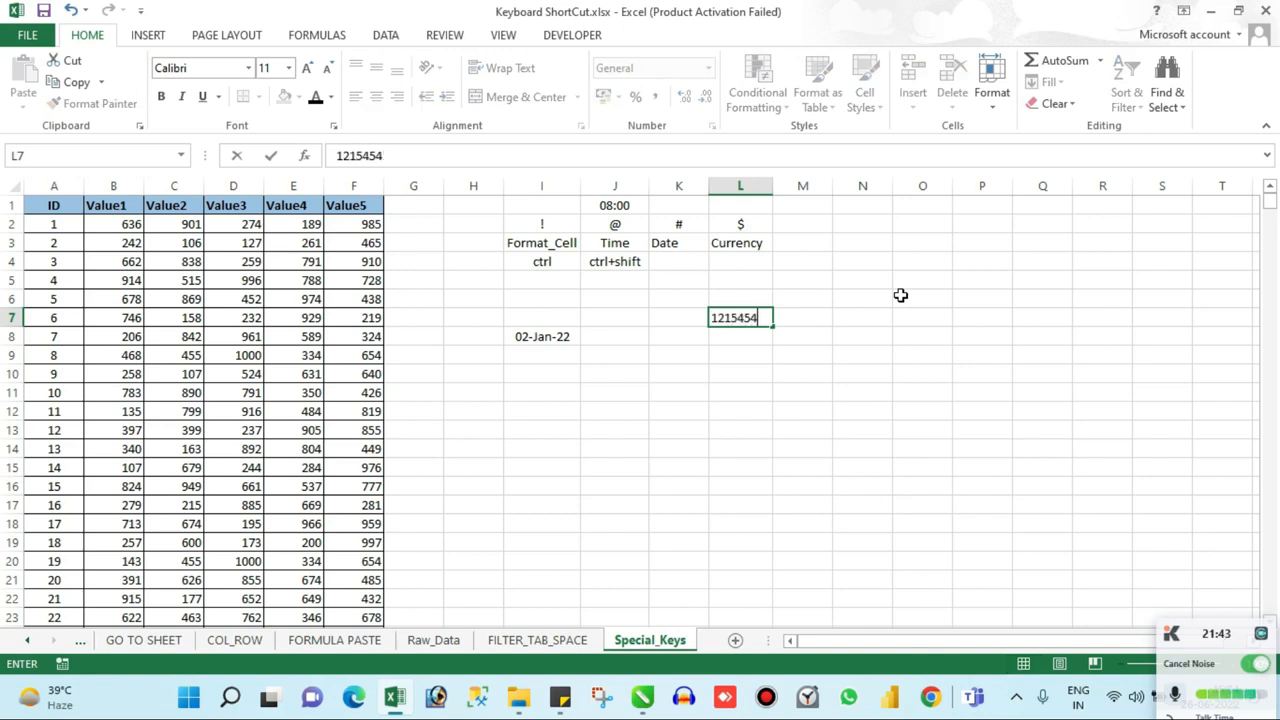
pyautogui.press('Return')
pyautogui.press('Up')
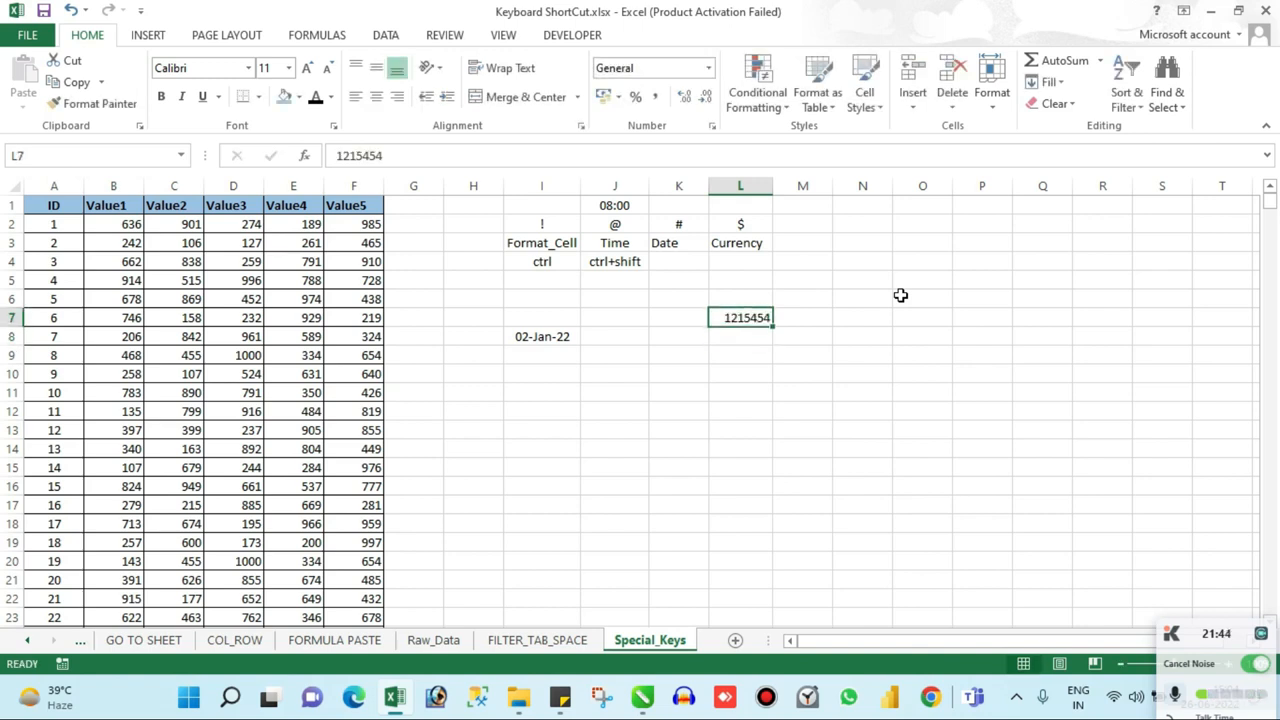
# Step: Apply the Currency number format to the value in L7
pyautogui.hotkey('ctrl', 'shift', '4')
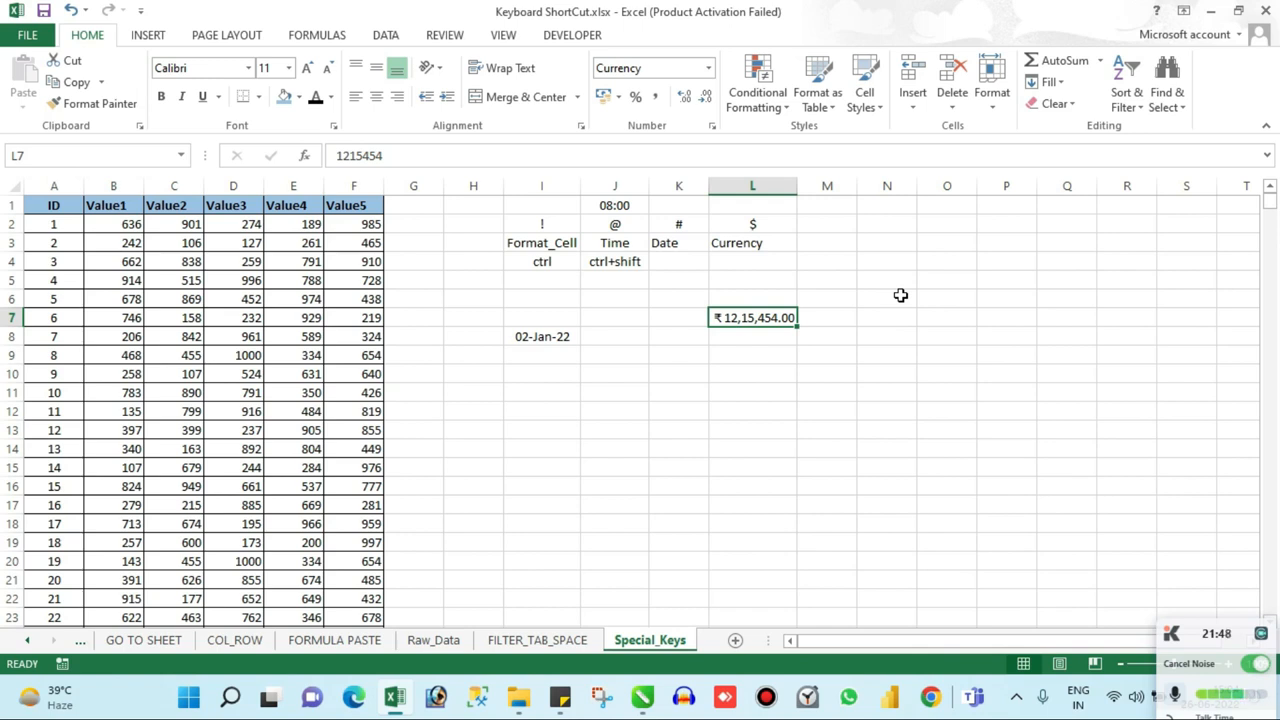
pyautogui.press('Up')
pyautogui.press('Down')
pyautogui.press('Down')
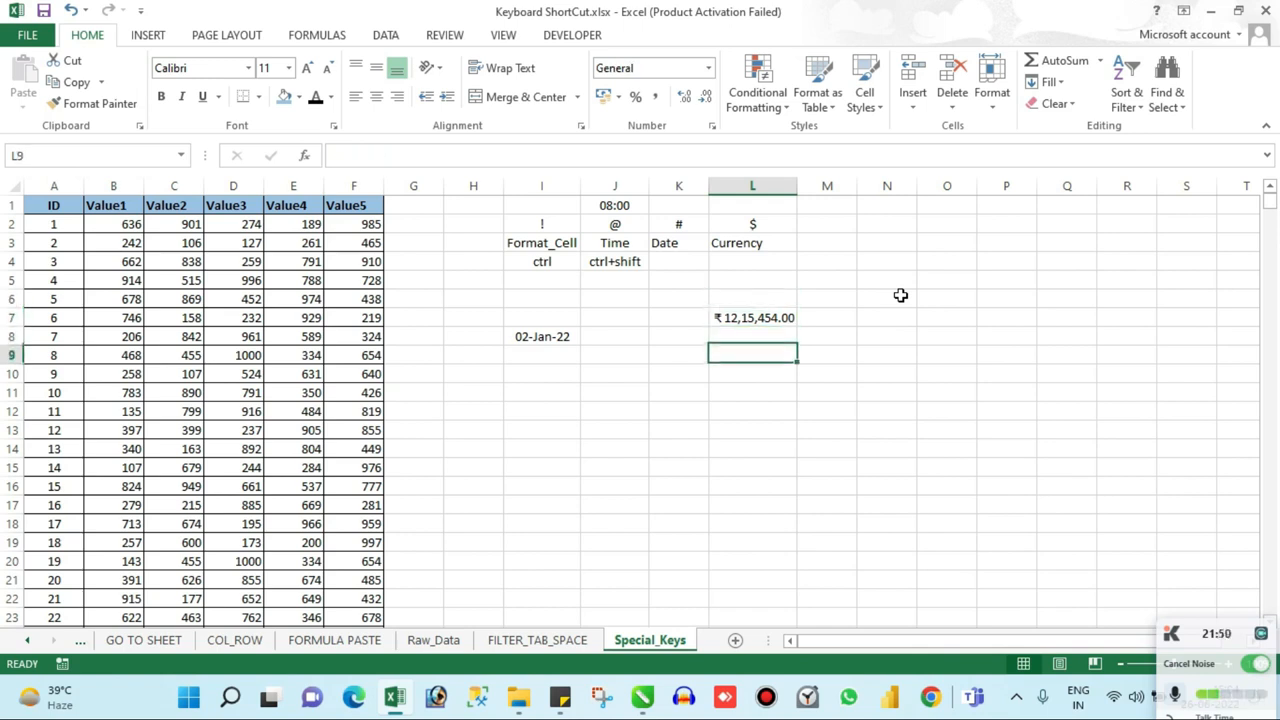
pyautogui.press('Up')
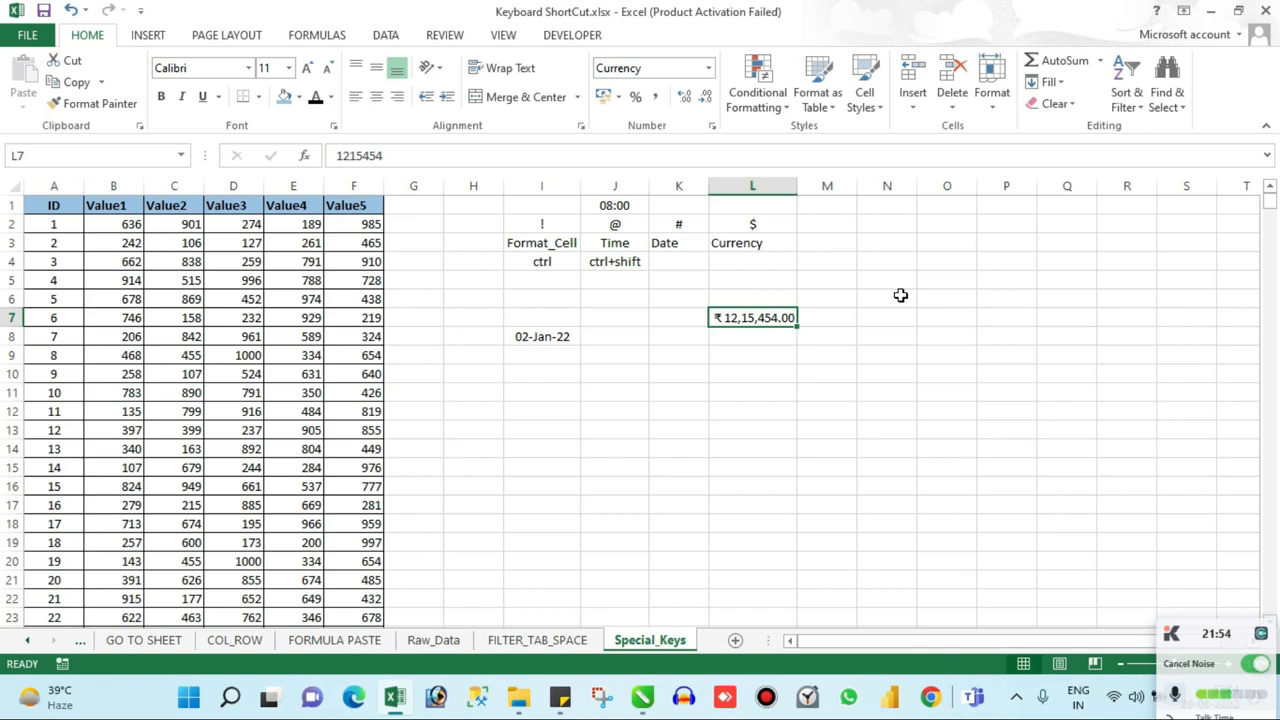
pyautogui.press('Up')
pyautogui.press('Down')
pyautogui.press('Down')
pyautogui.press('Up')
pyautogui.press('Left')
pyautogui.press('Left')
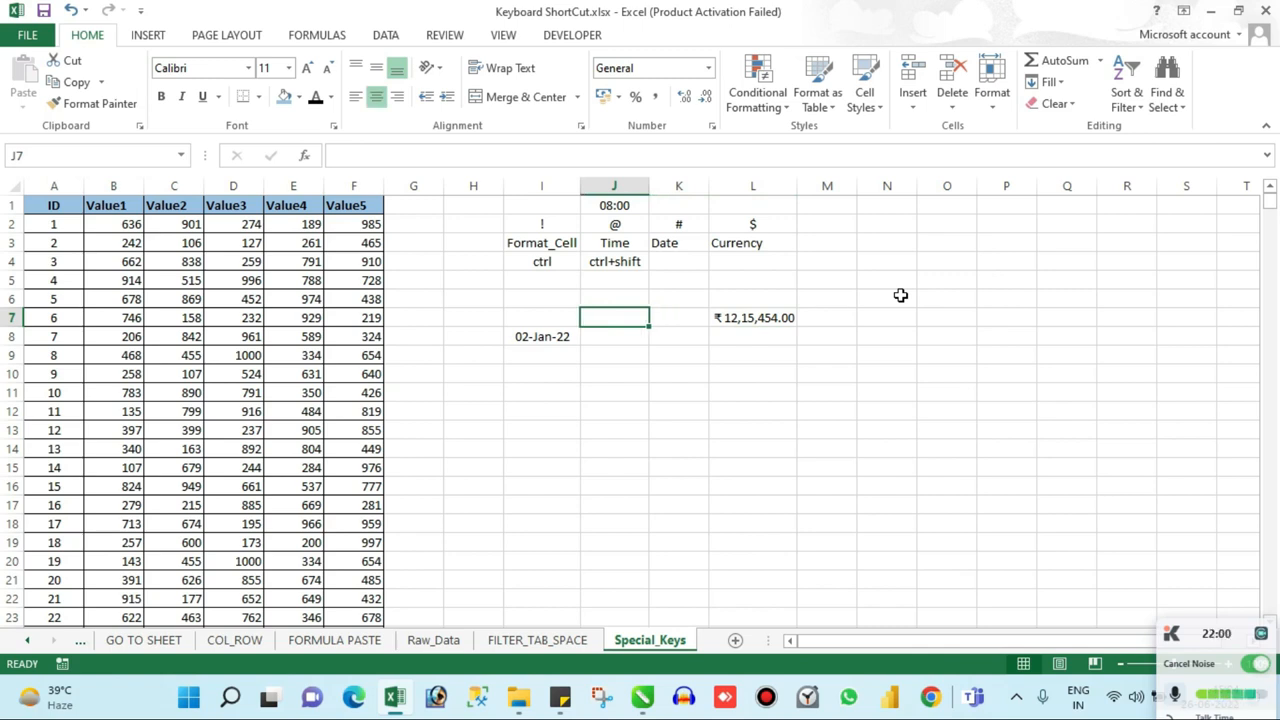
pyautogui.press('Down')
pyautogui.press('Up')
pyautogui.press('Left')
pyautogui.press('Left')
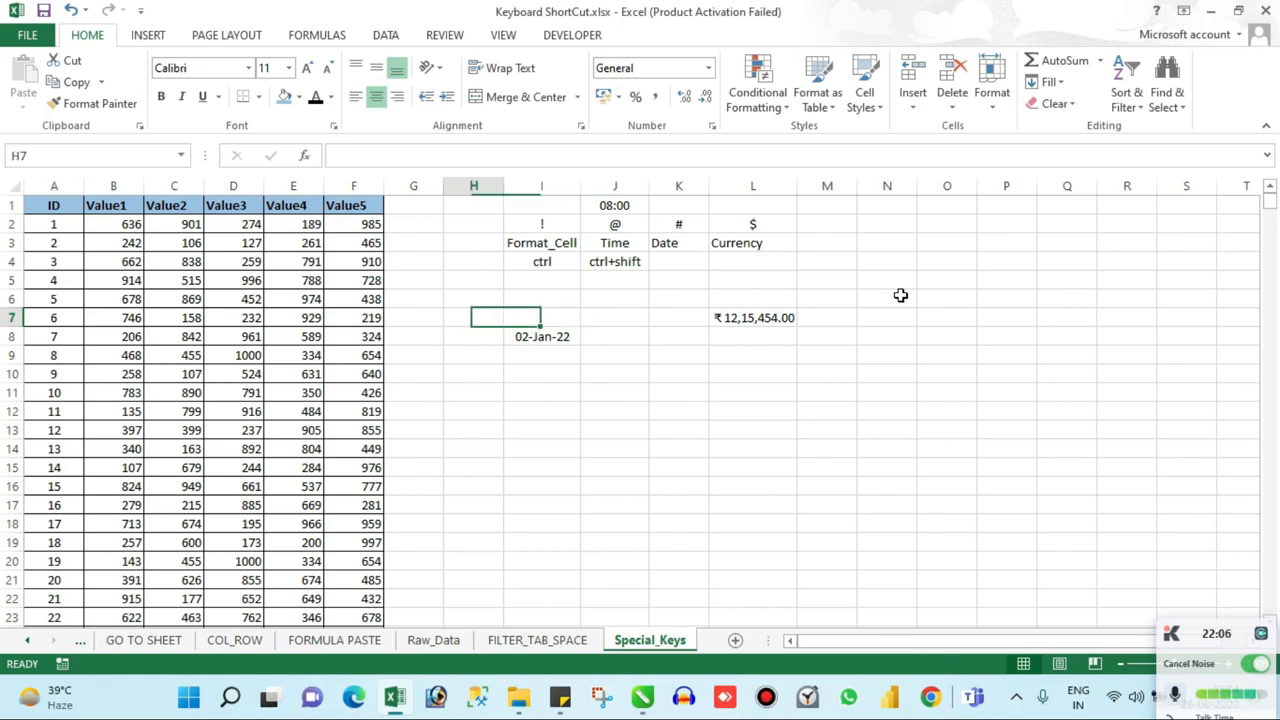